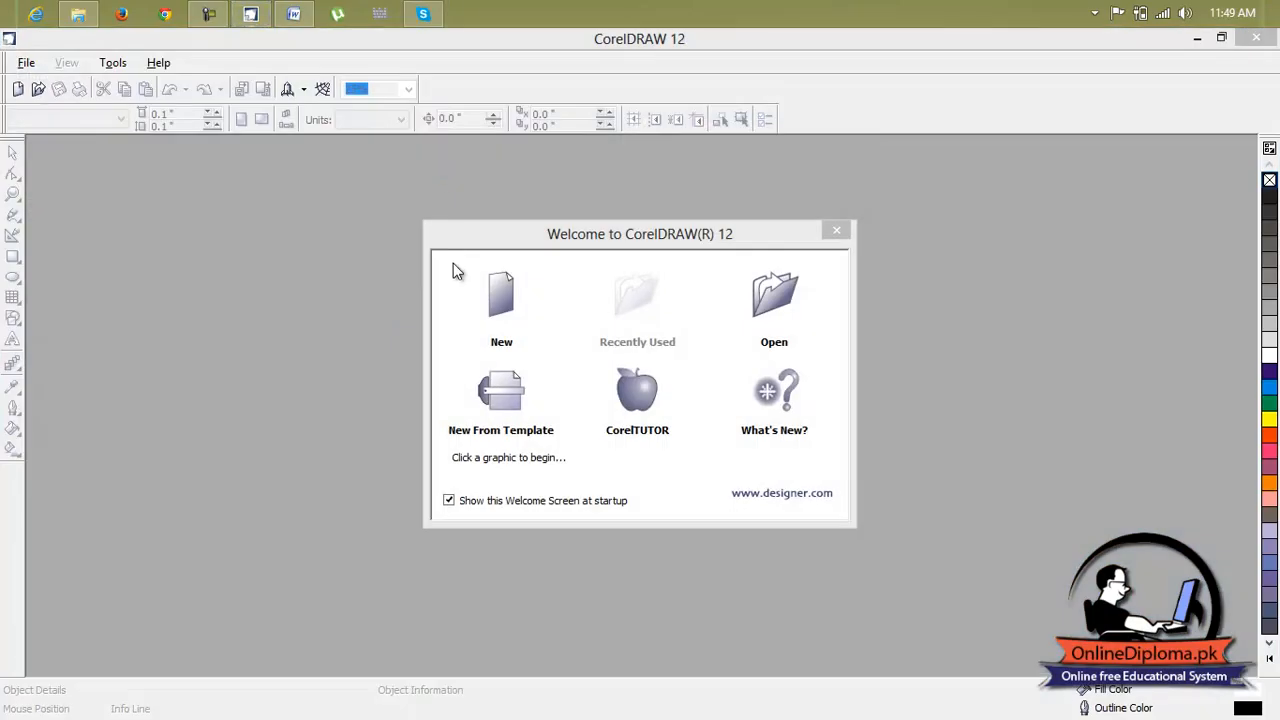
# Import the VCGN122_1 business card image and place it beside the page as a reference
pyautogui.click(503, 272)
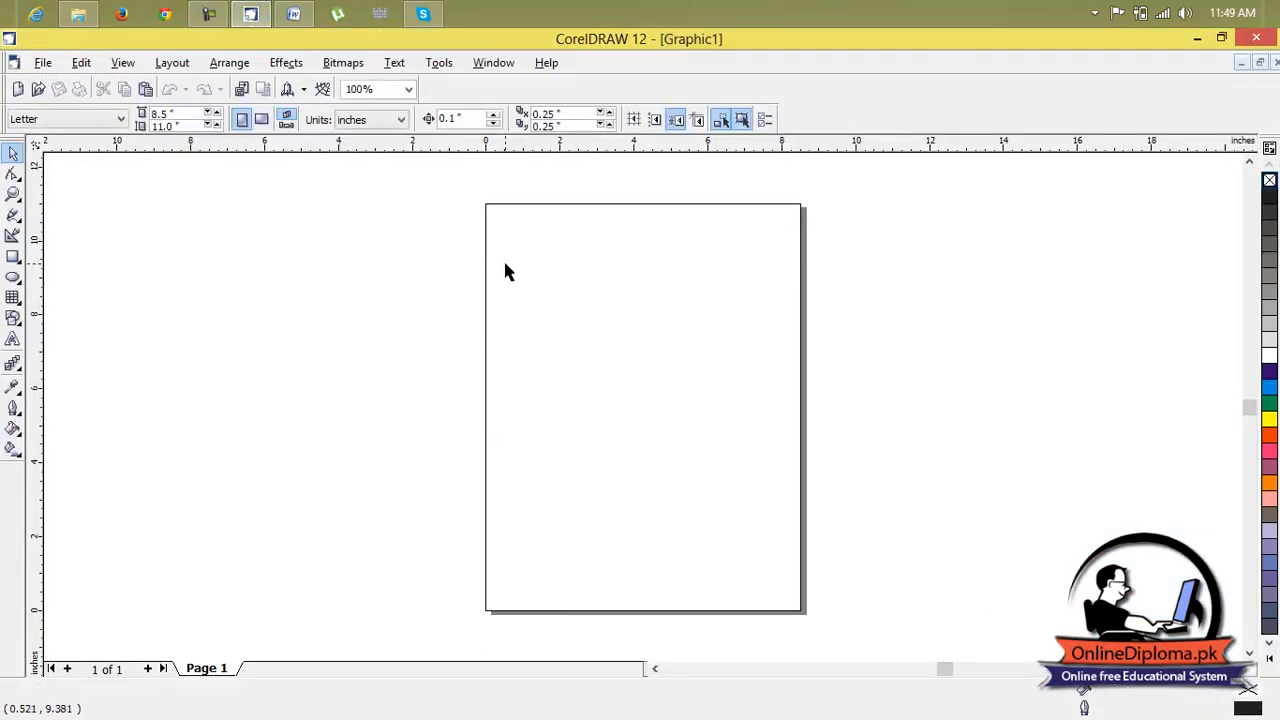
pyautogui.hotkey('ctrl', 'i')
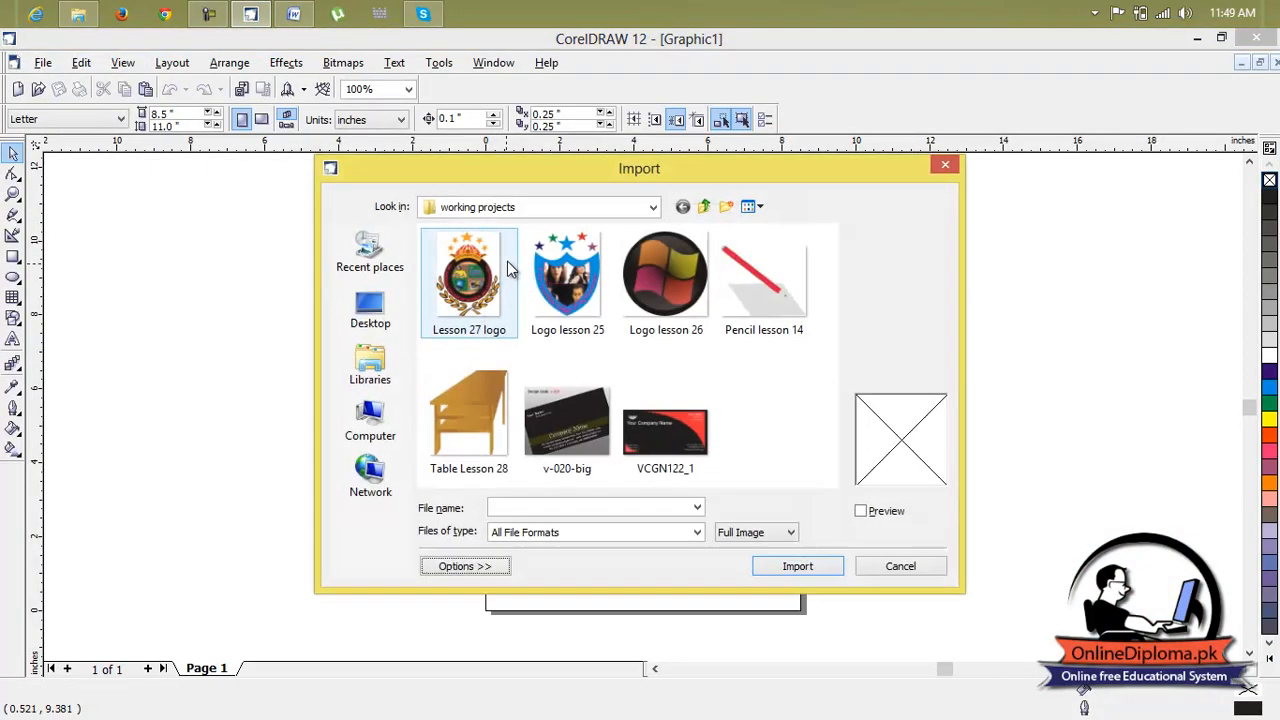
pyautogui.doubleClick(677, 462)
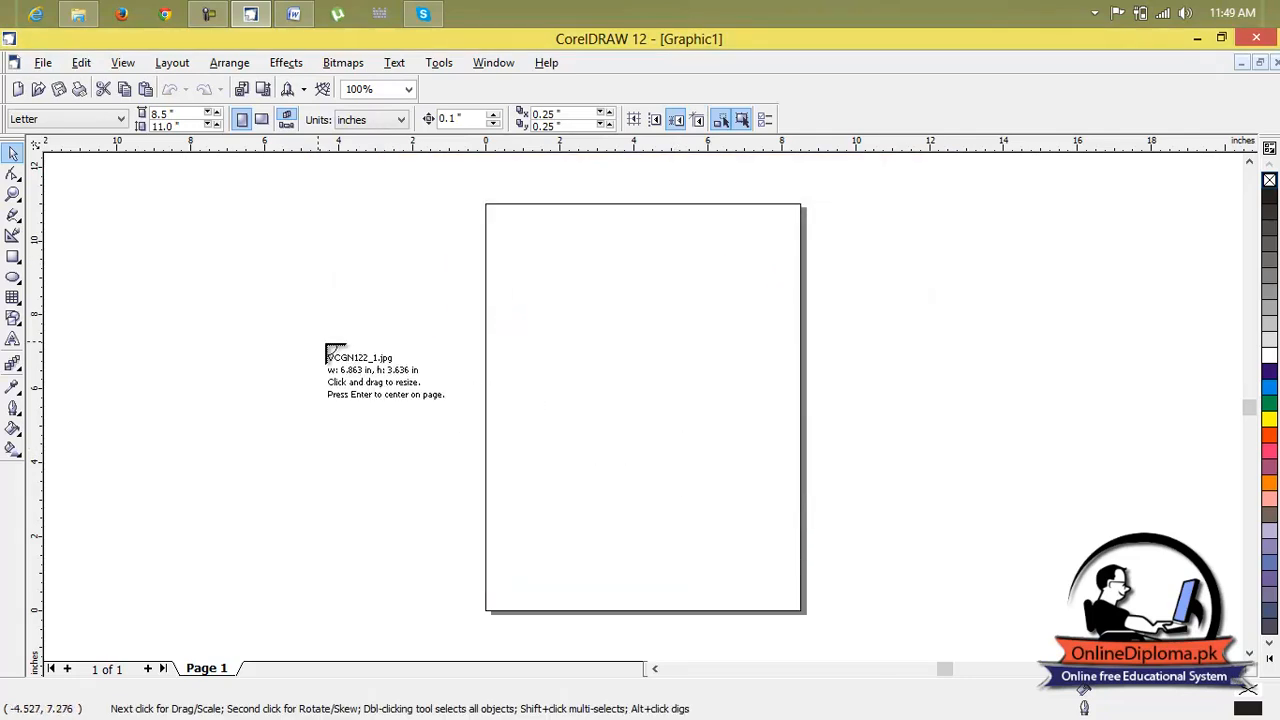
pyautogui.moveTo(88, 228); pyautogui.dragTo(452, 421)
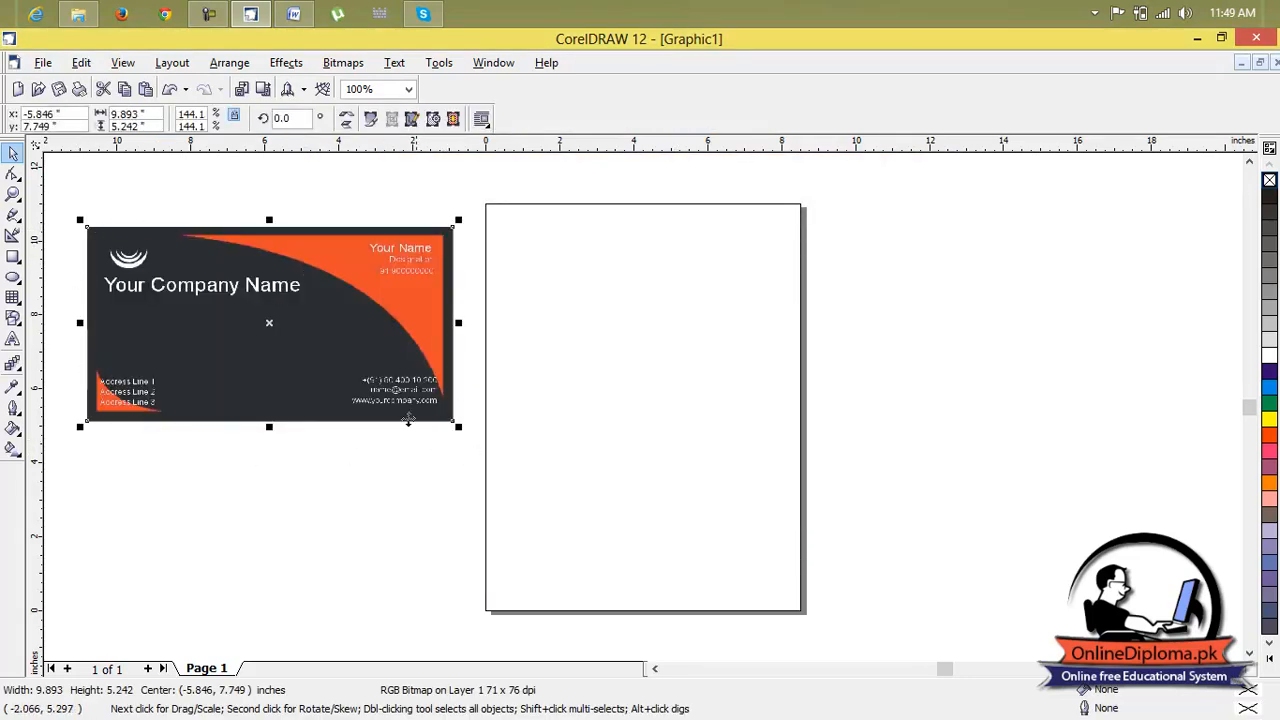
pyautogui.click(196, 462)
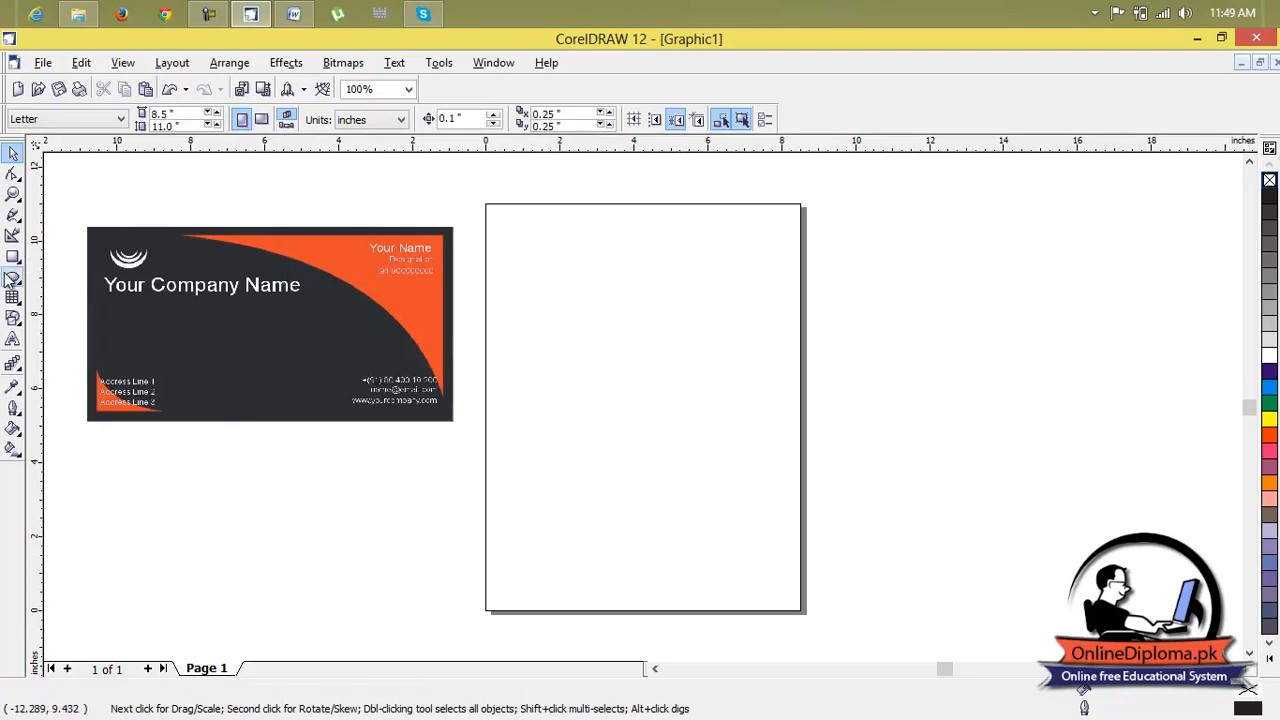
# Draw a rectangle on the page and set its size to 4 by 2 inches
pyautogui.click(13, 257)
pyautogui.moveTo(519, 296); pyautogui.dragTo(777, 410)
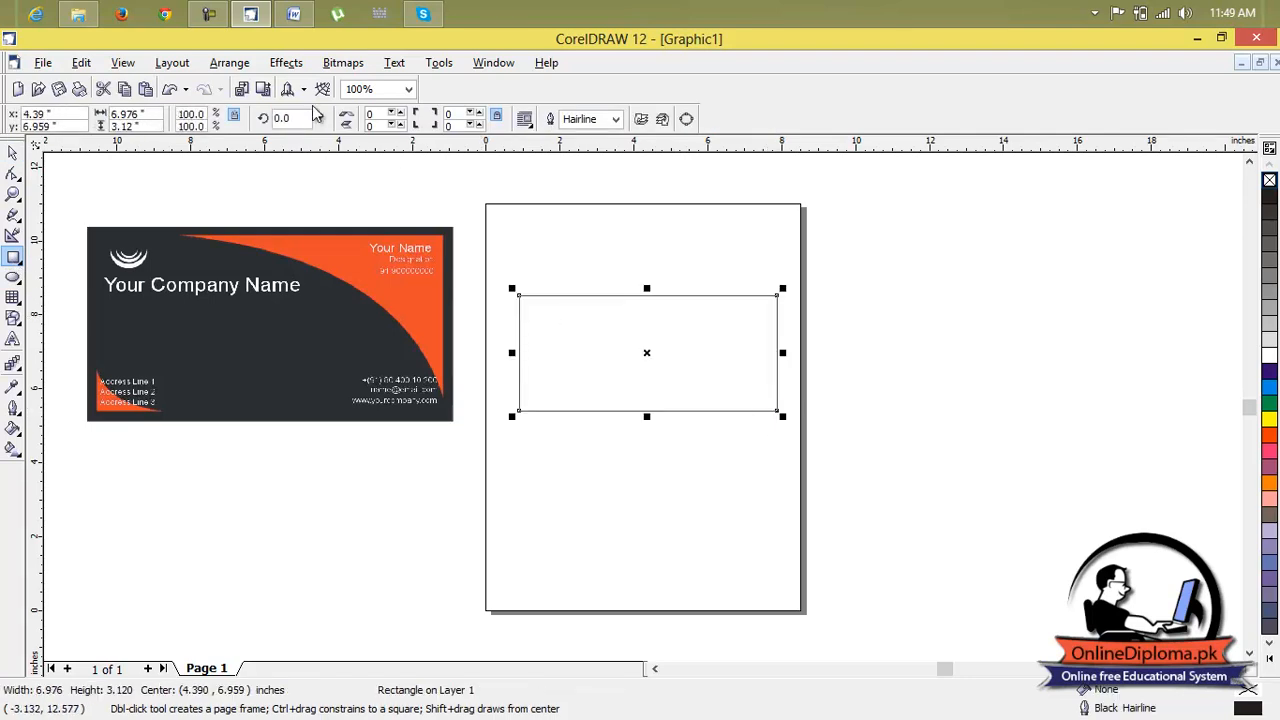
pyautogui.click(148, 112)
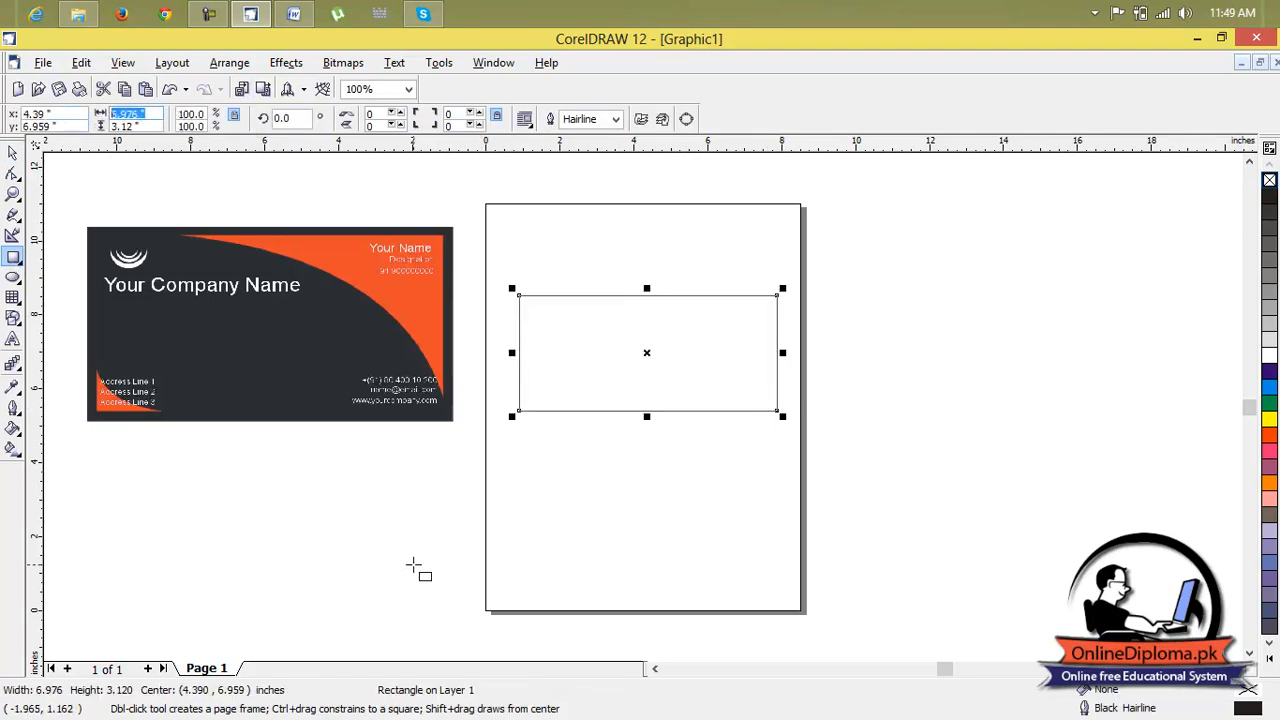
pyautogui.write('4')
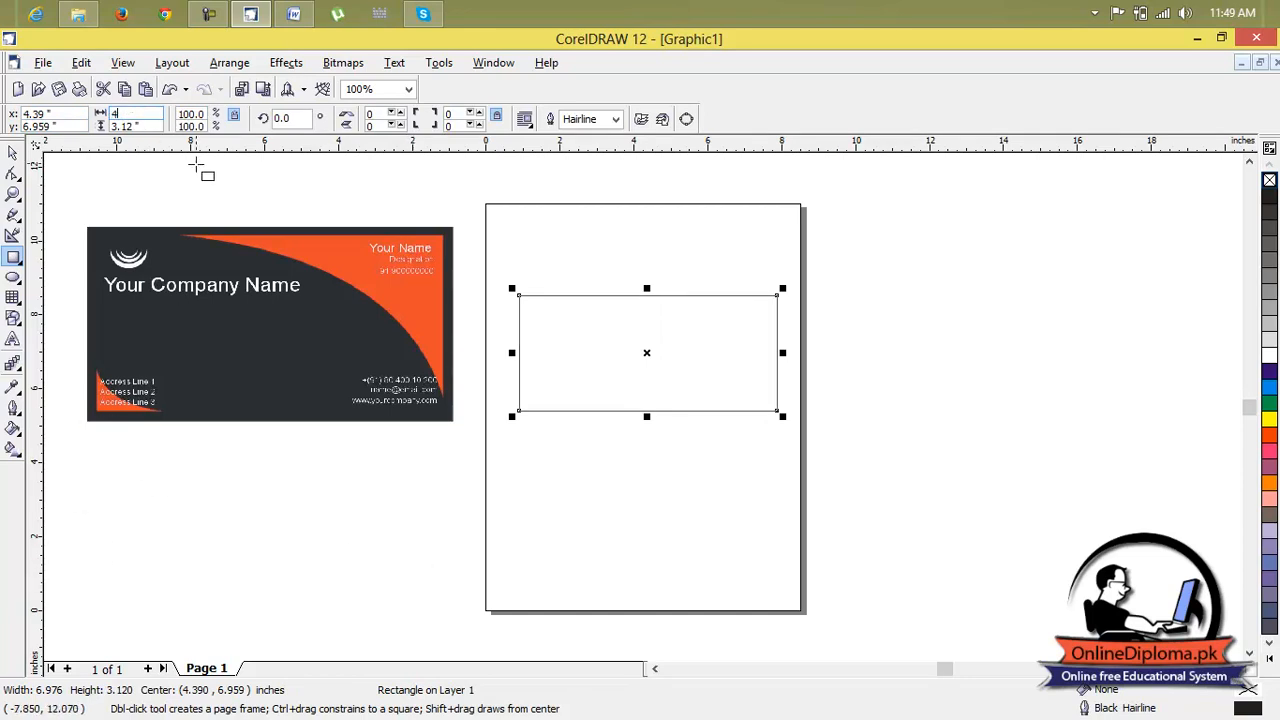
pyautogui.click(149, 123)
pyautogui.write('2')
pyautogui.press('Return')
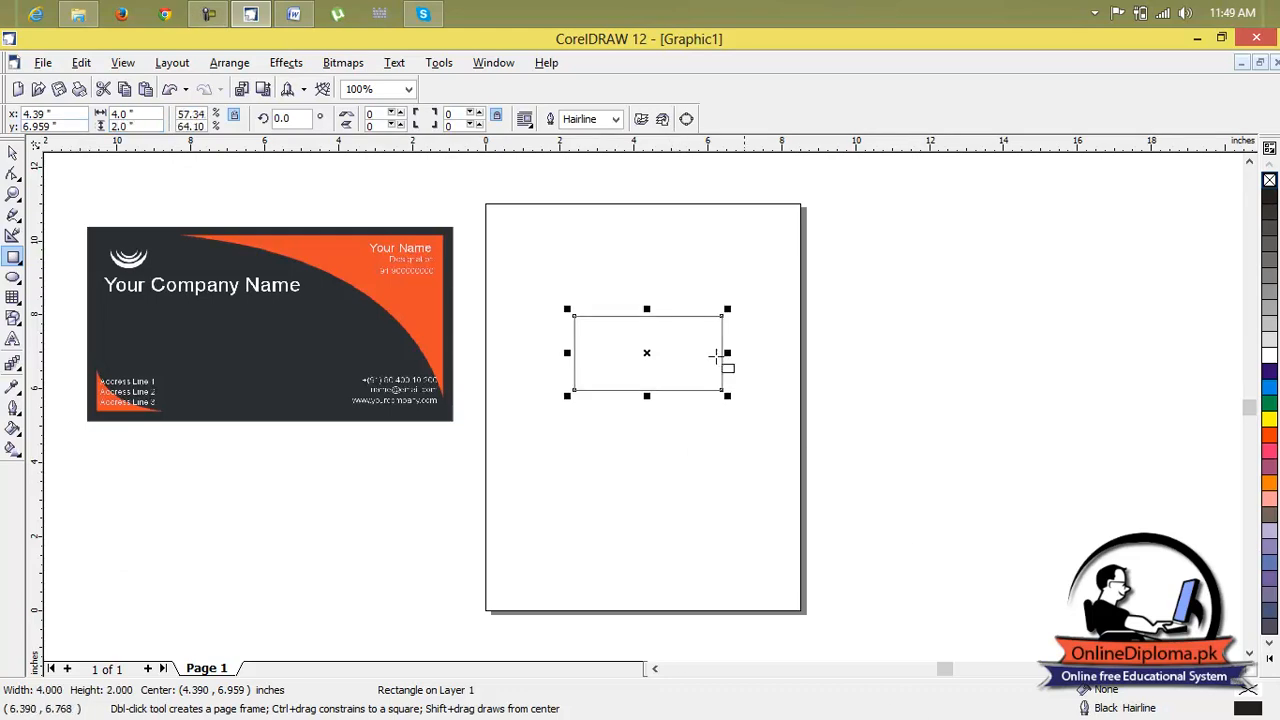
# Duplicate the rectangle and move the copy off the page to its right
pyautogui.click(13, 152)
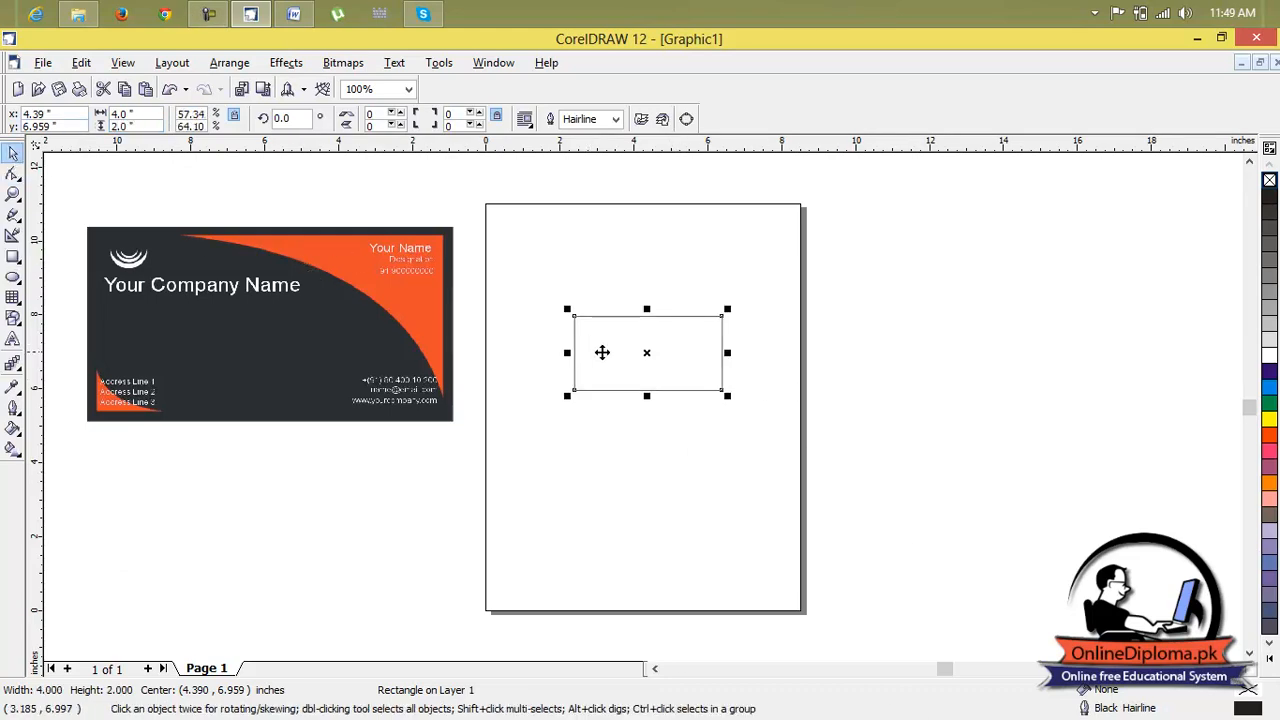
pyautogui.hotkey('ctrl', 'd')
pyautogui.moveTo(652, 346); pyautogui.dragTo(931, 371)
pyautogui.click(1072, 496)
pyautogui.click(660, 376)
pyautogui.click(862, 367)
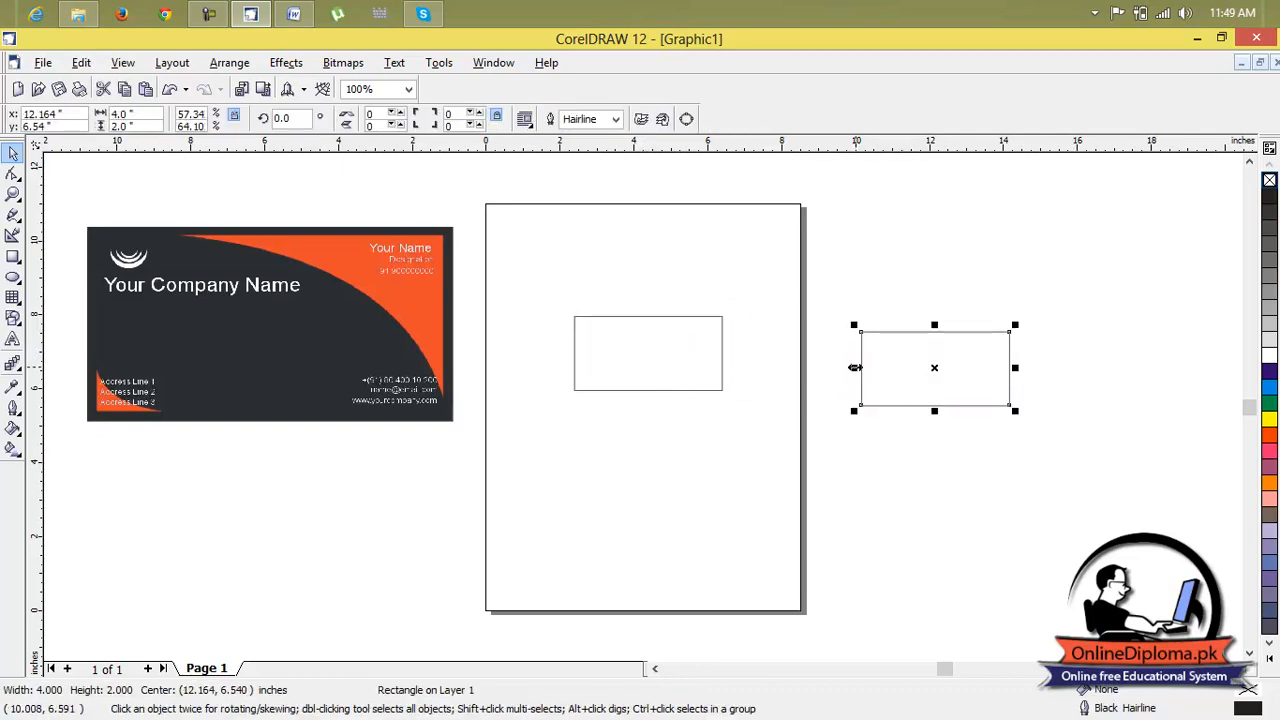
pyautogui.click(995, 278)
pyautogui.click(952, 376)
# Convert the copy to curves and delete its lower-left node to turn it into a triangle
pyautogui.click(13, 214)
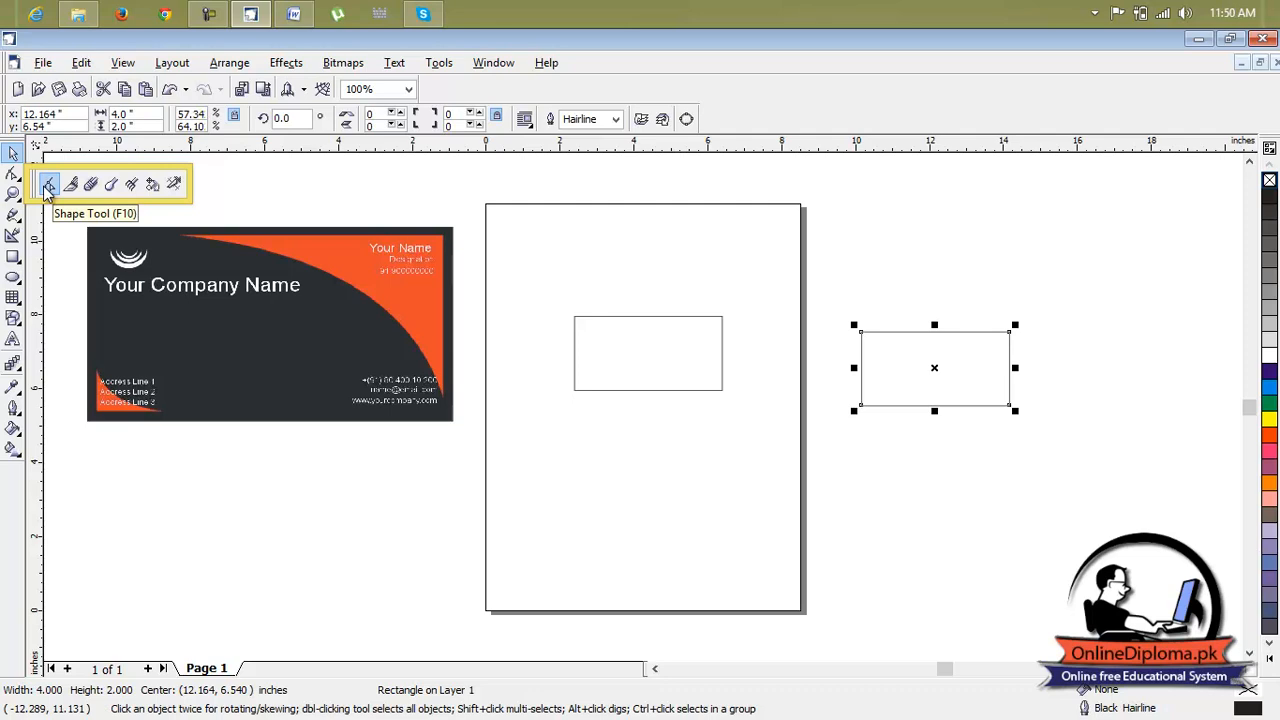
pyautogui.click(44, 186)
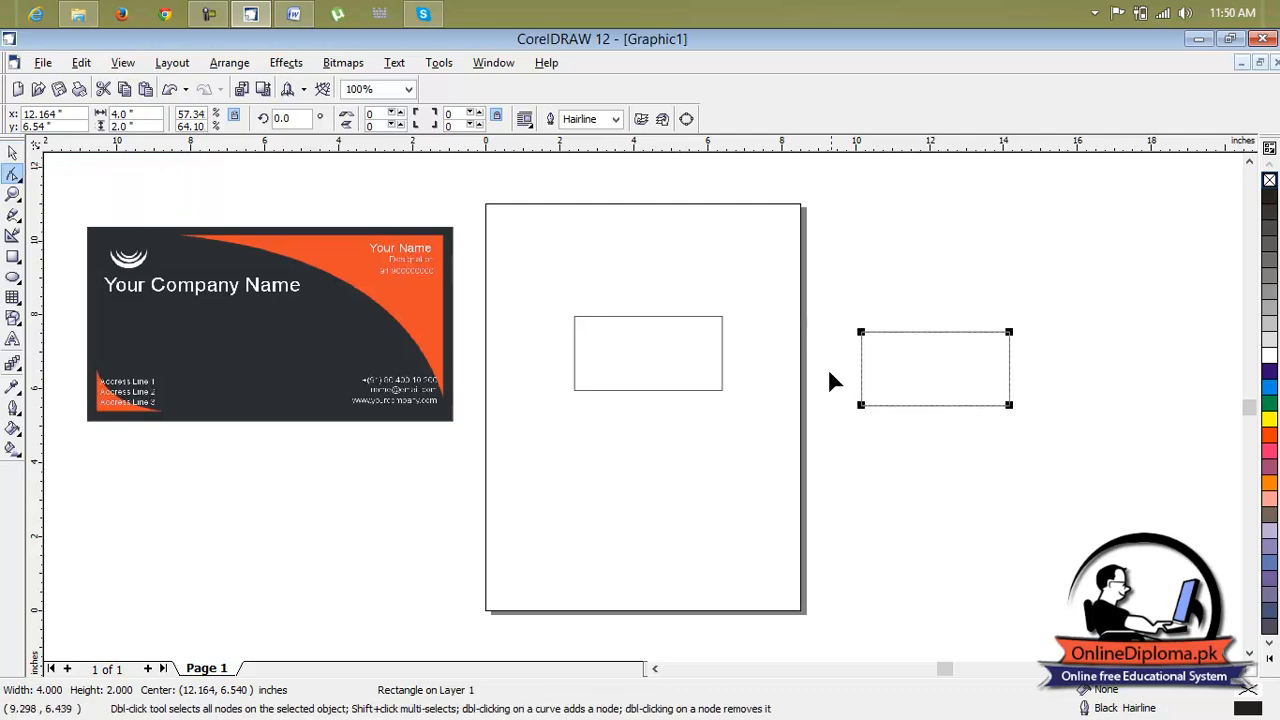
pyautogui.rightClick(885, 405)
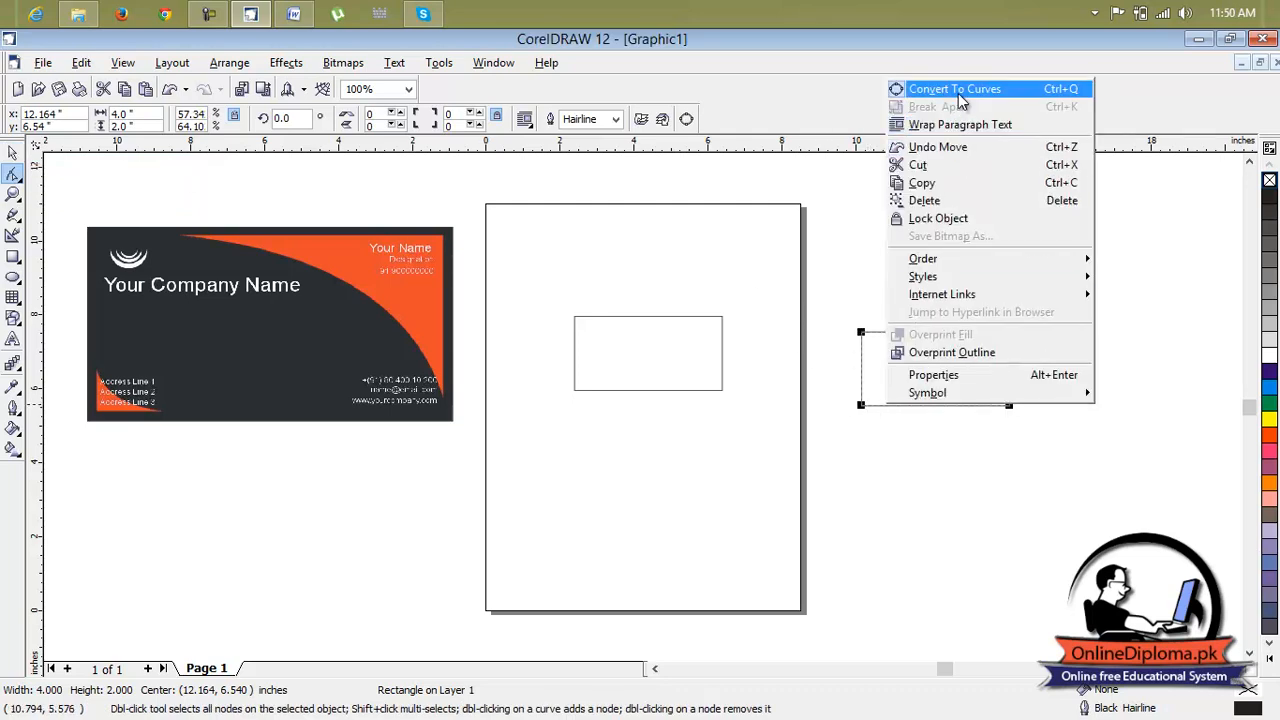
pyautogui.click(955, 90)
pyautogui.click(861, 405)
pyautogui.press('Delete')
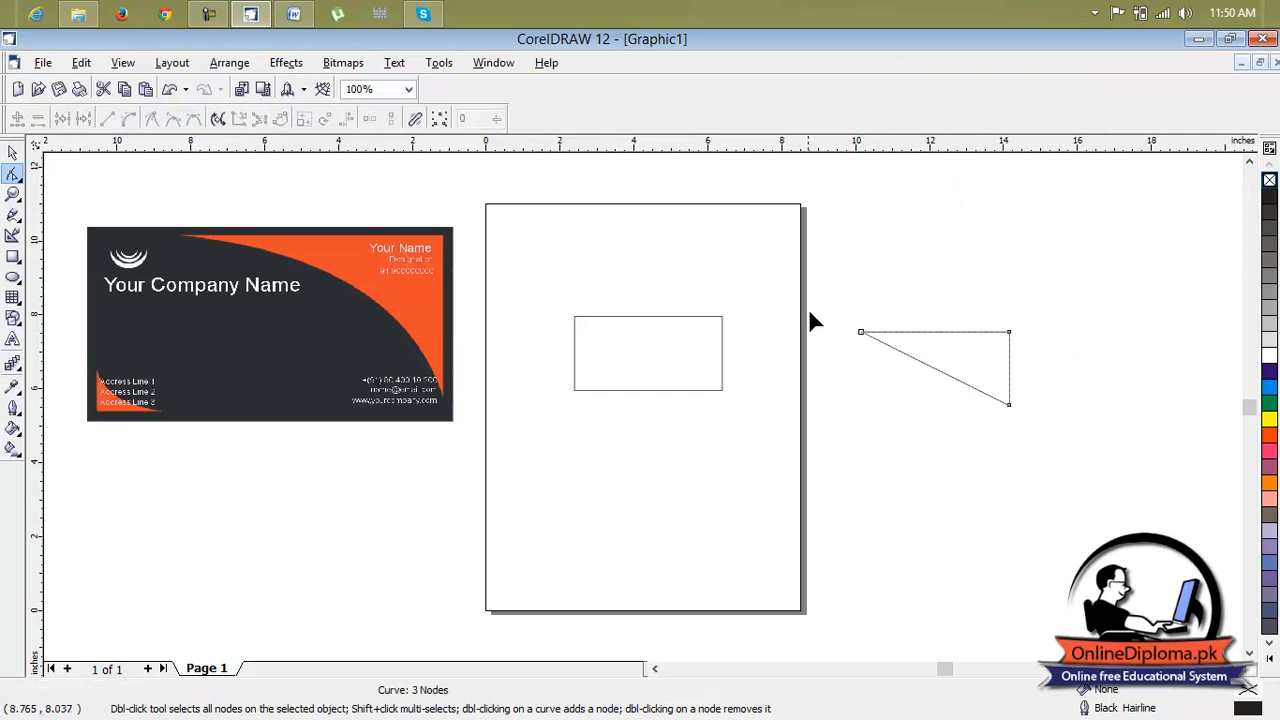
# Turn the triangle's diagonal into a curve, bend it inward, and shift its left corner node slightly right
pyautogui.rightClick(950, 377)
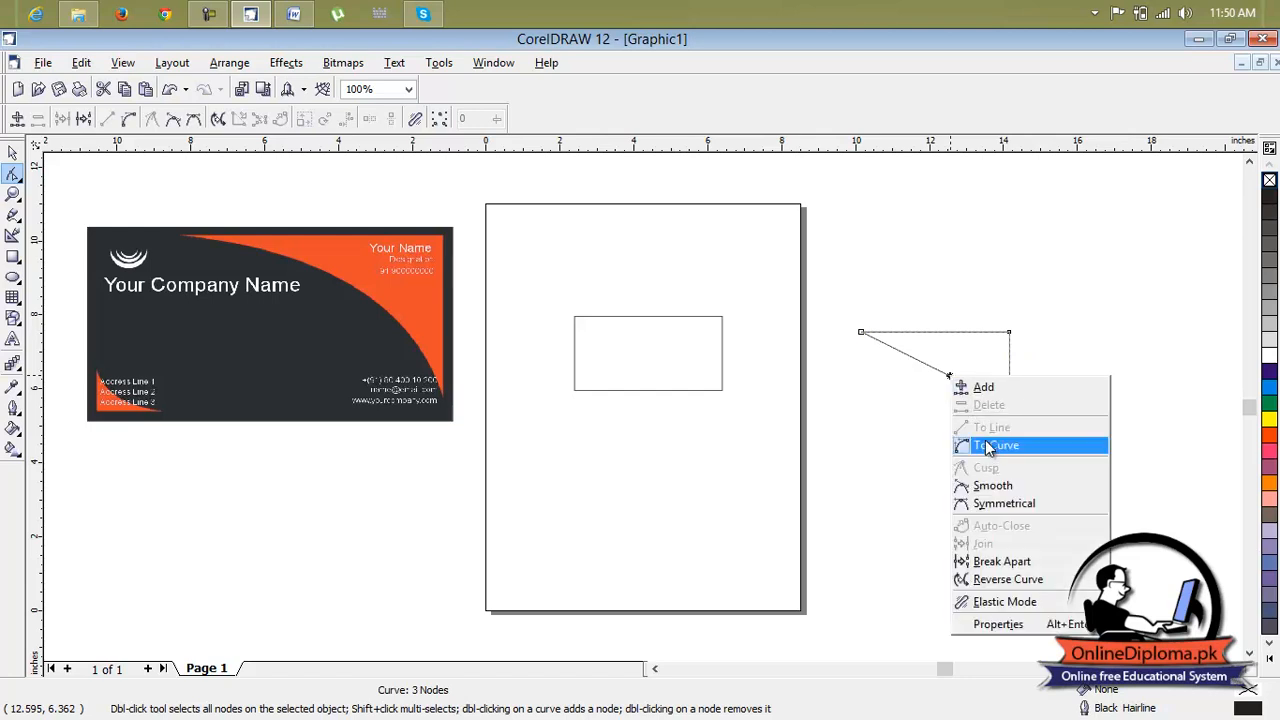
pyautogui.click(990, 445)
pyautogui.moveTo(953, 382); pyautogui.dragTo(1010, 390)
pyautogui.click(1066, 366)
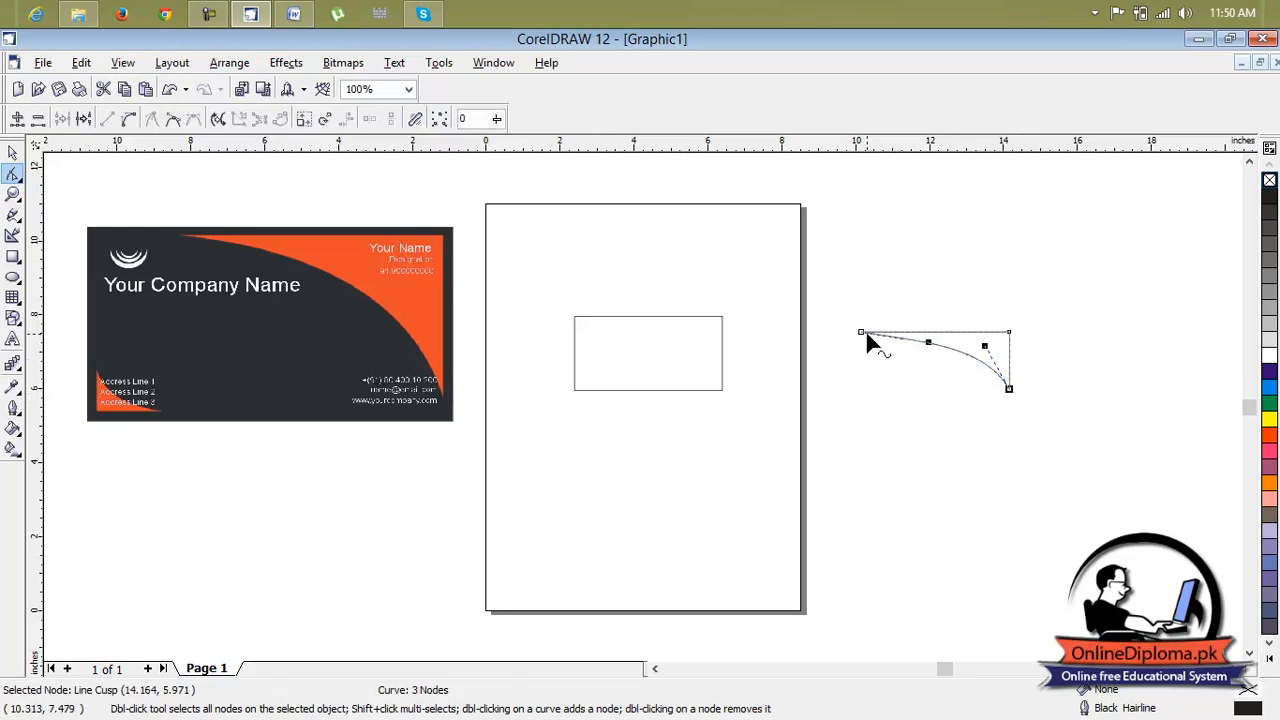
pyautogui.moveTo(864, 340); pyautogui.dragTo(904, 333)
pyautogui.click(1066, 392)
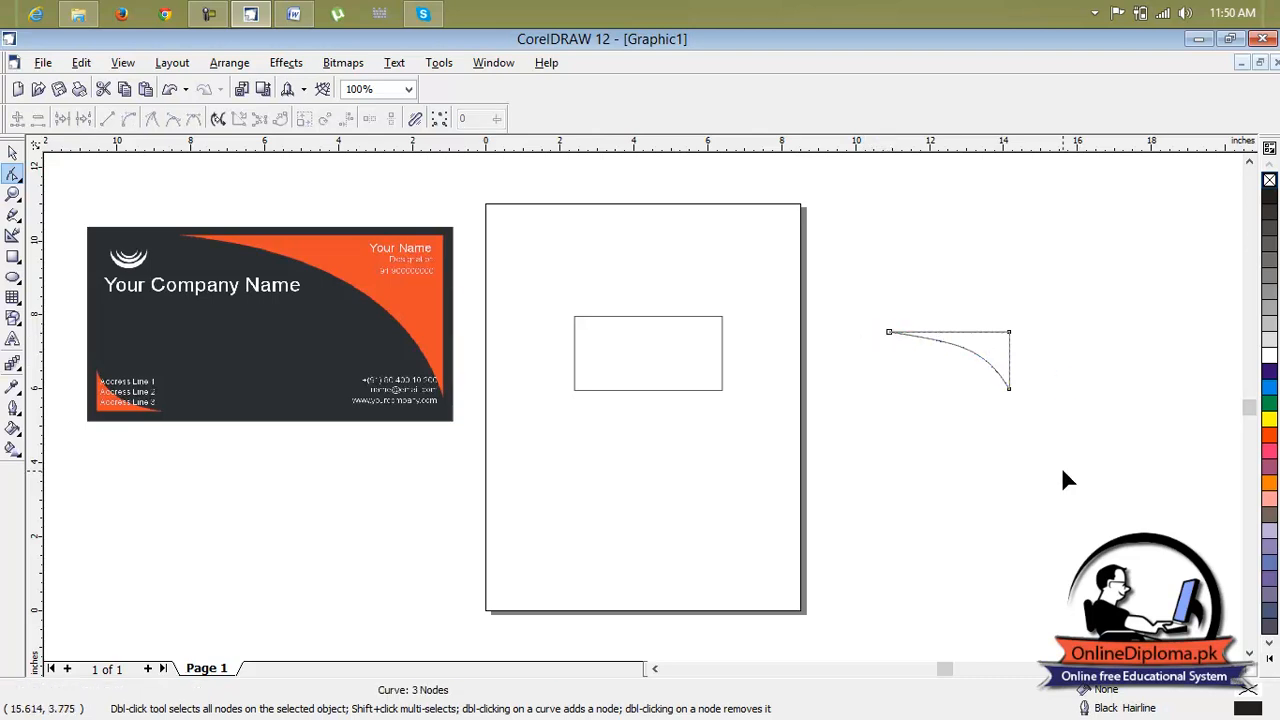
# Duplicate the curved corner shape below itself and mirror the copy to form the opposite corner
pyautogui.click(13, 152)
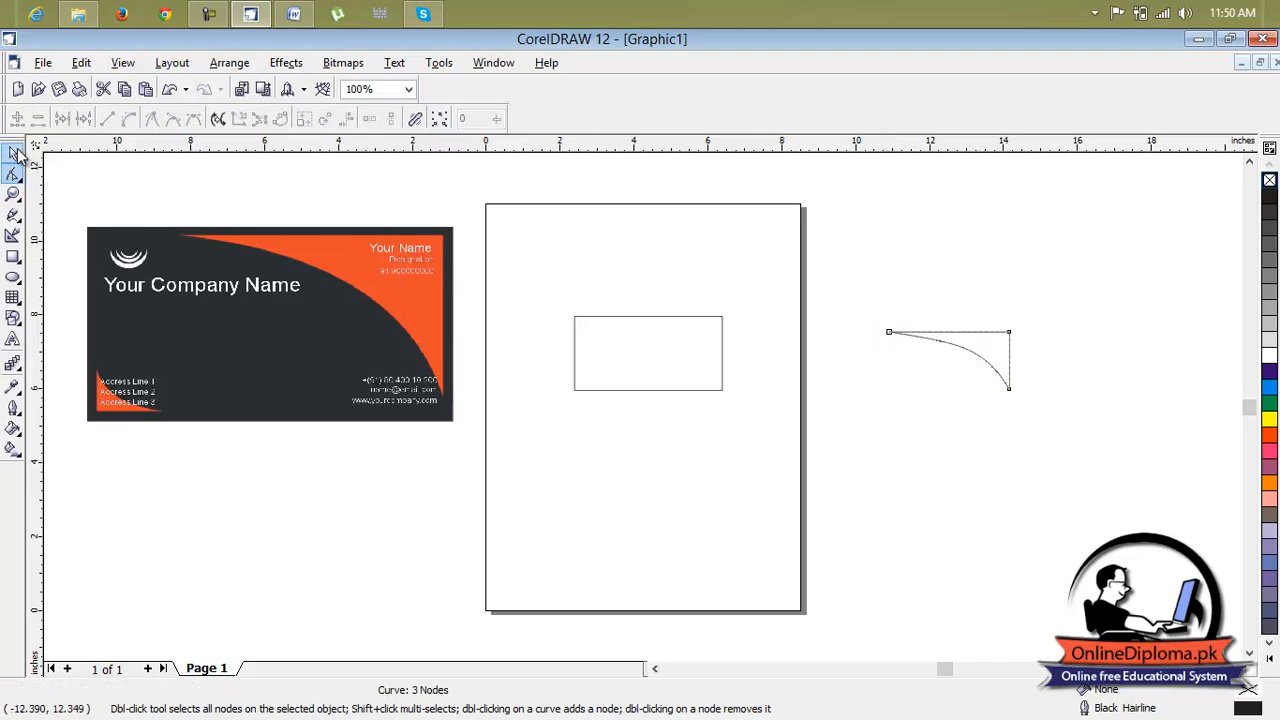
pyautogui.scroll(2, 986, 345)
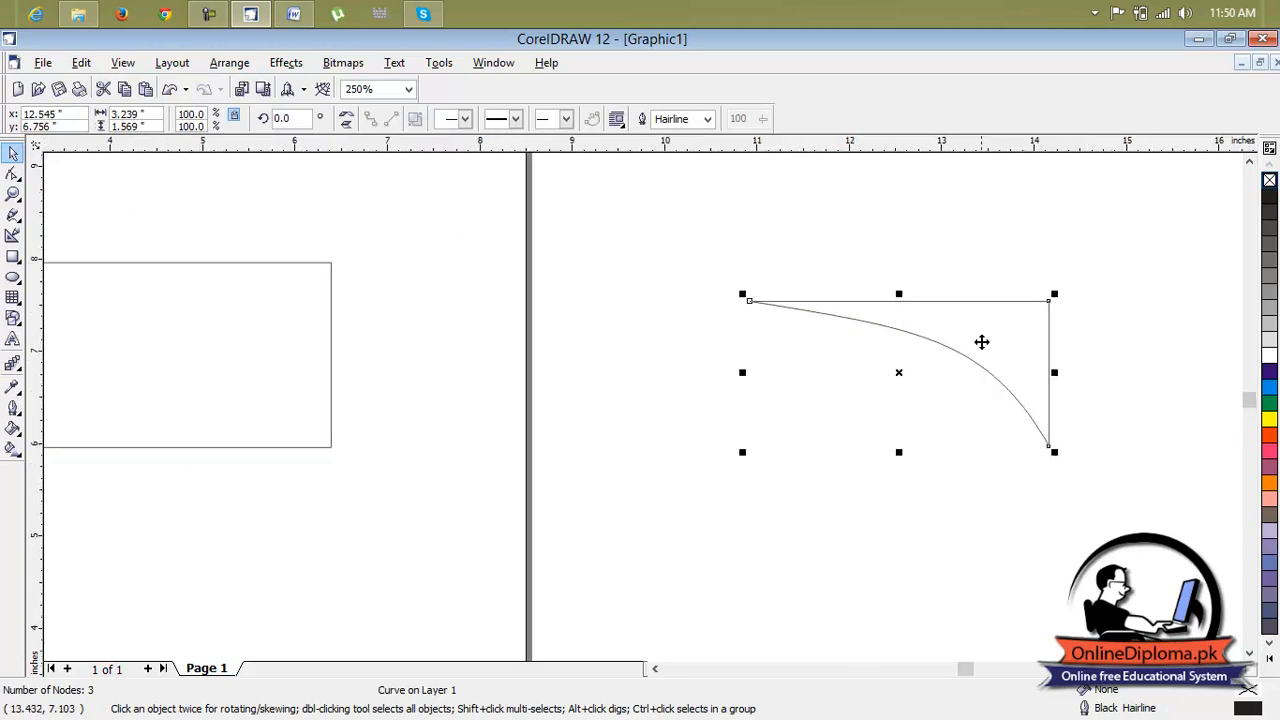
pyautogui.click(981, 344)
pyautogui.click(1133, 412)
pyautogui.click(984, 352)
pyautogui.moveTo(984, 352); pyautogui.dragTo(829, 473)
pyautogui.click(346, 120)
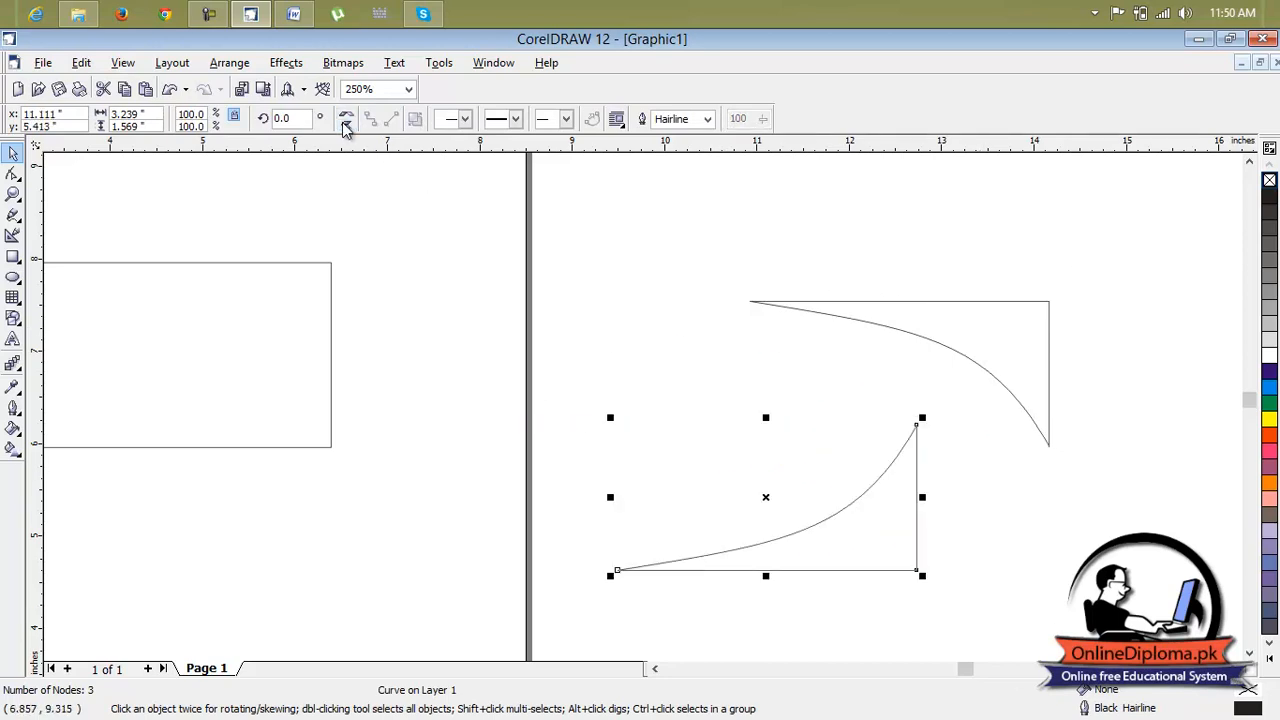
pyautogui.click(346, 121)
pyautogui.click(346, 121)
pyautogui.click(346, 115)
pyautogui.click(701, 349)
pyautogui.scroll(-3, 699, 411)
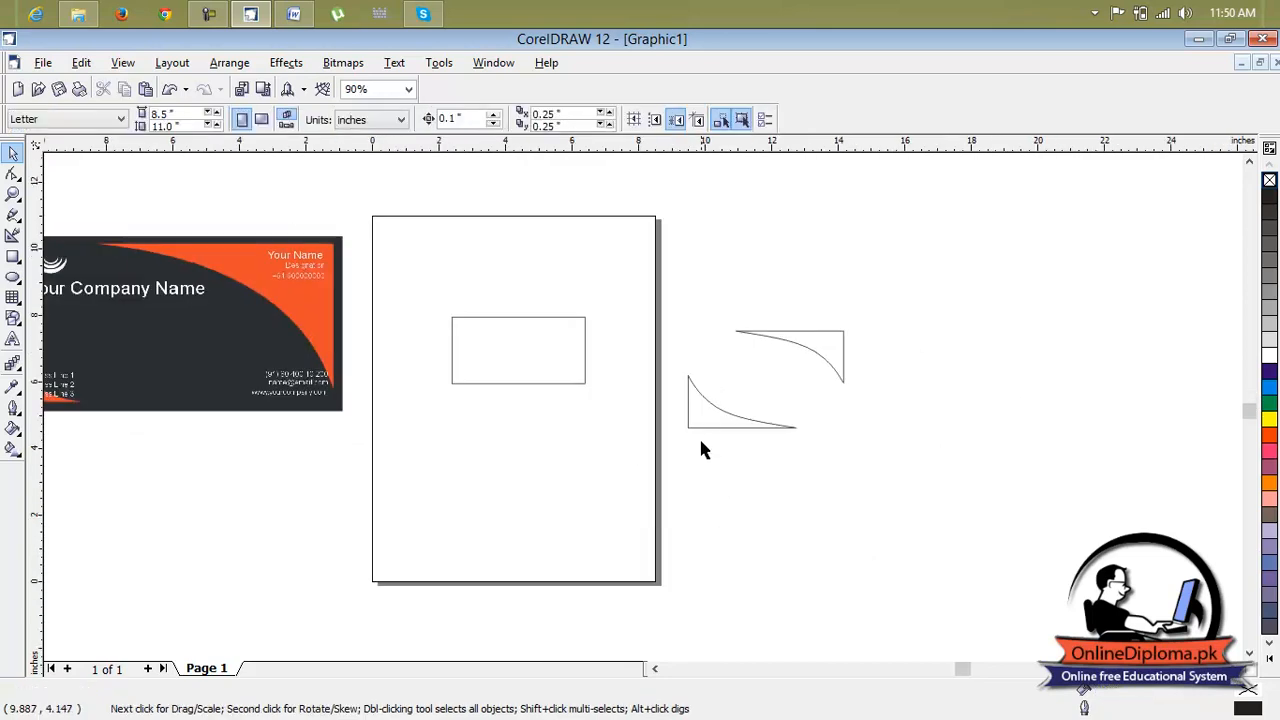
# Scale down the mirrored corner shape from its corner handle
pyautogui.click(717, 409)
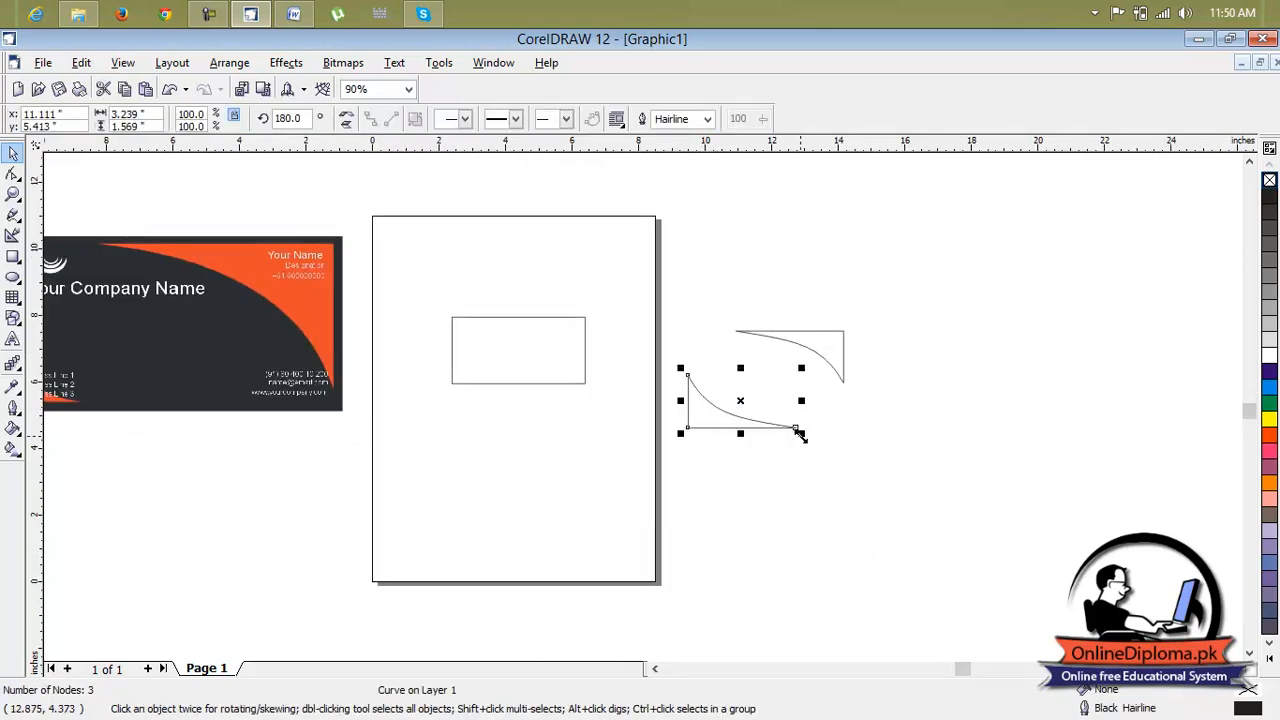
pyautogui.moveTo(799, 433); pyautogui.dragTo(768, 416)
pyautogui.click(855, 395)
pyautogui.click(835, 352)
# Fill the page rectangle black and both curved corner shapes orange
pyautogui.click(494, 340)
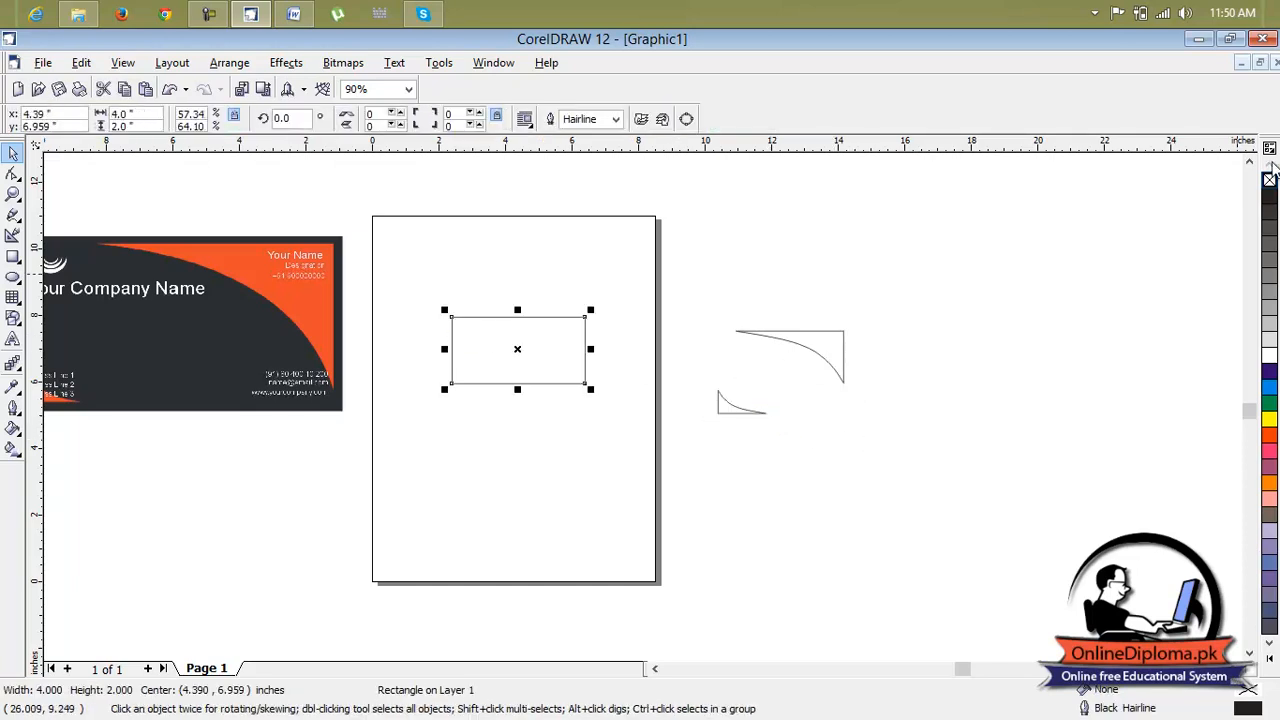
pyautogui.click(1269, 196)
pyautogui.click(823, 366)
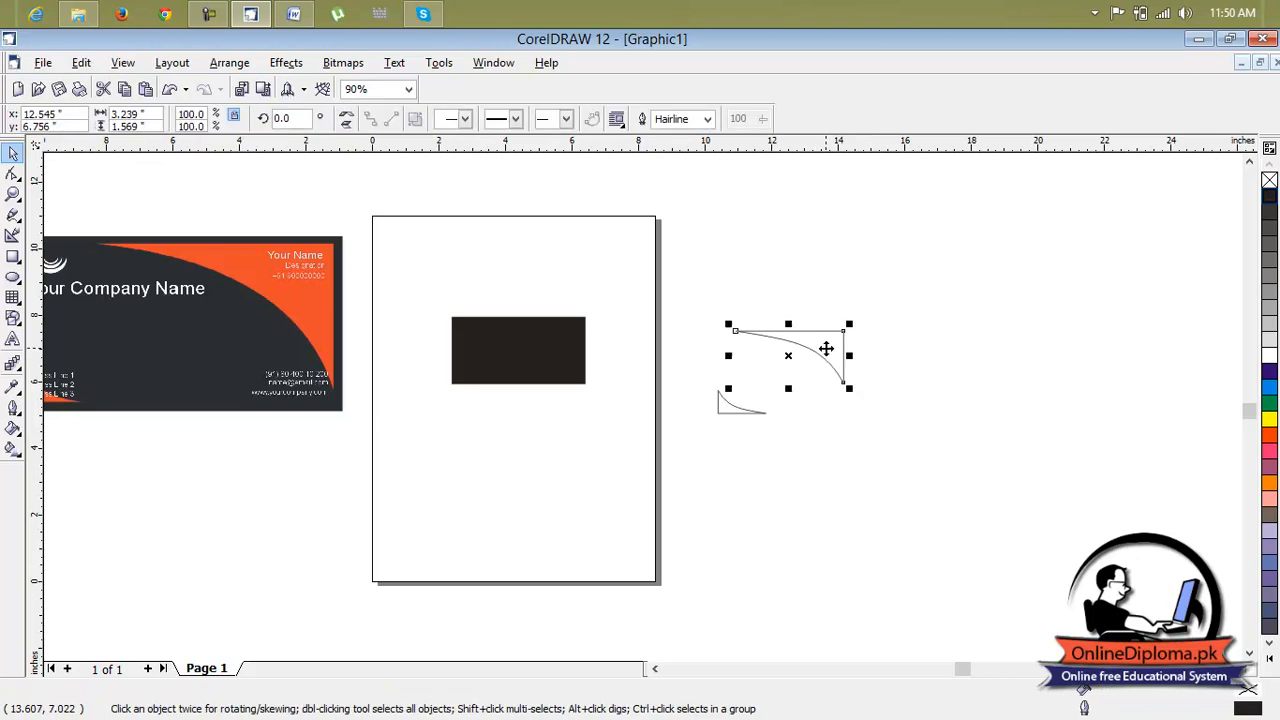
pyautogui.click(1270, 437)
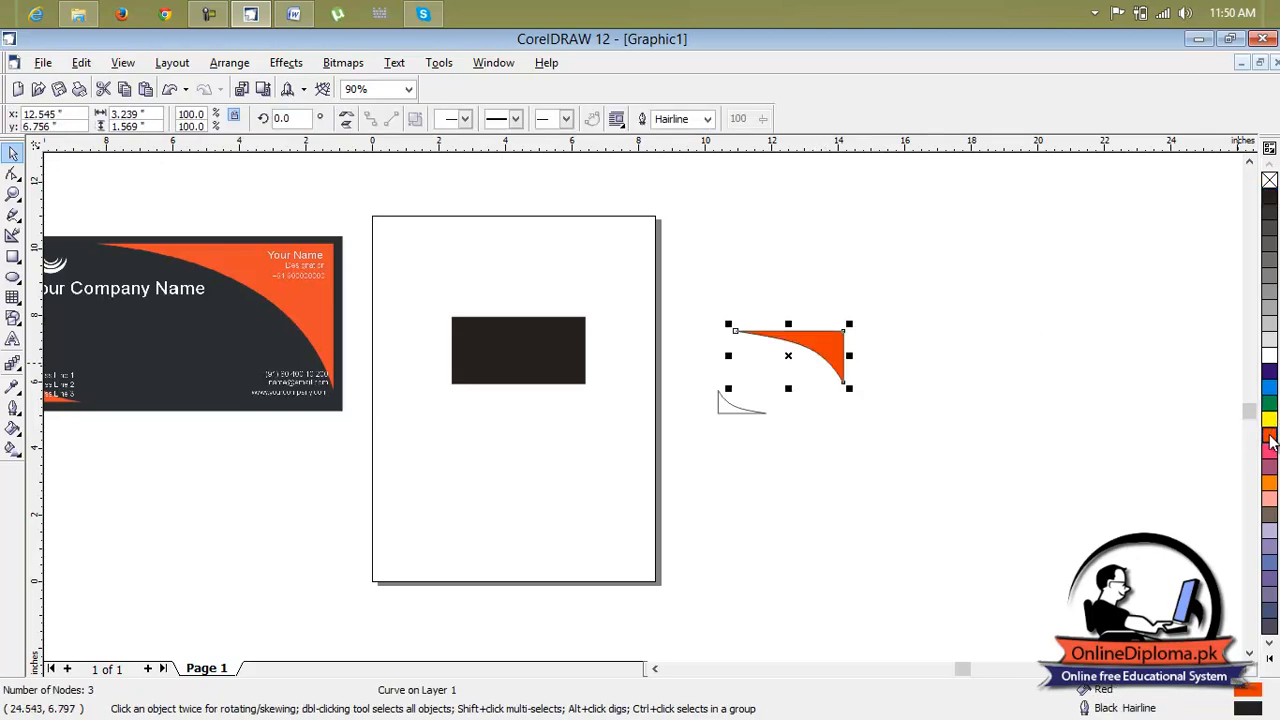
pyautogui.click(742, 410)
pyautogui.click(1269, 437)
# Move the large orange shape into the rectangle's top-right corner and the small one into its bottom-left corner
pyautogui.click(808, 360)
pyautogui.moveTo(808, 348); pyautogui.dragTo(549, 341)
pyautogui.click(752, 306)
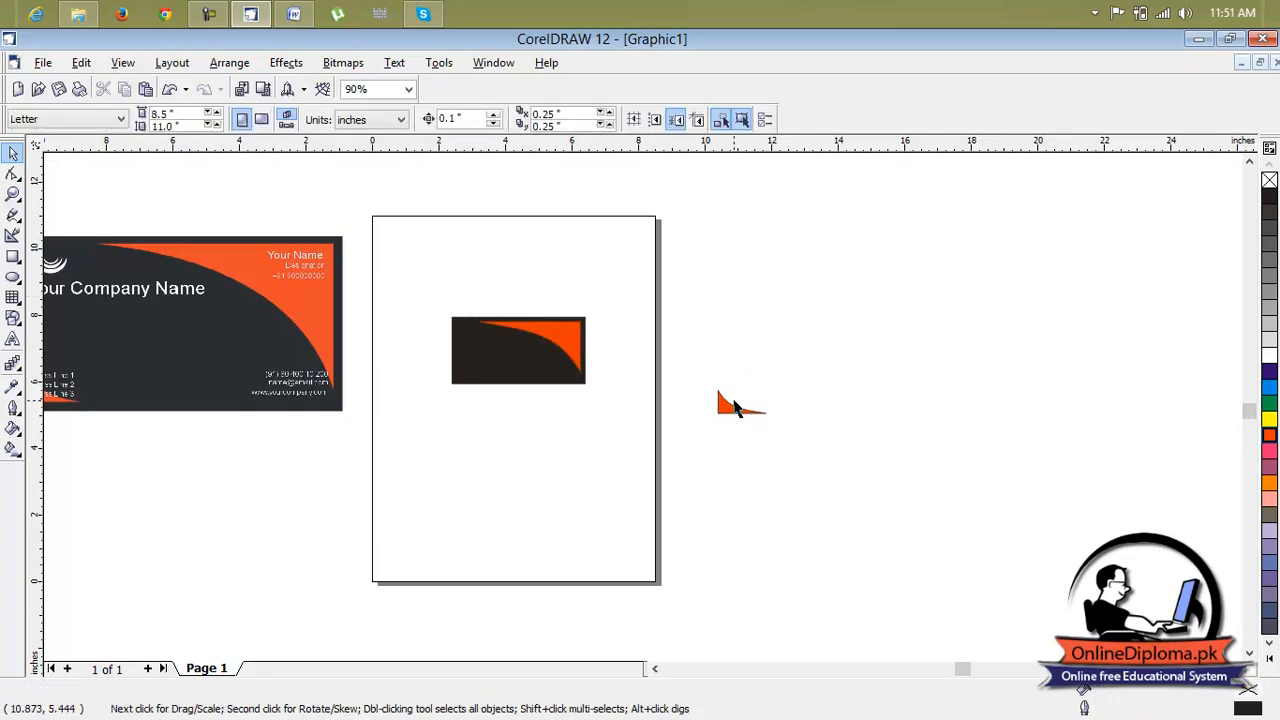
pyautogui.click(725, 414)
pyautogui.moveTo(726, 404); pyautogui.dragTo(470, 369)
pyautogui.click(660, 343)
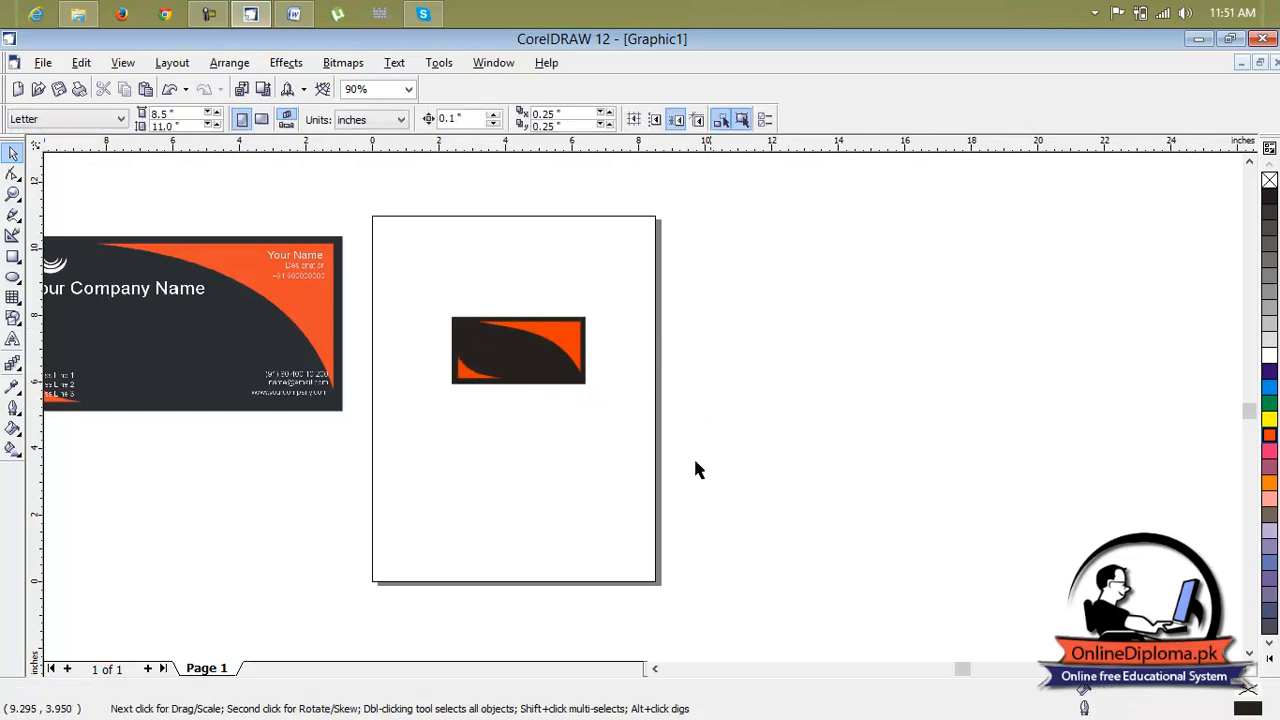
pyautogui.click(652, 669)
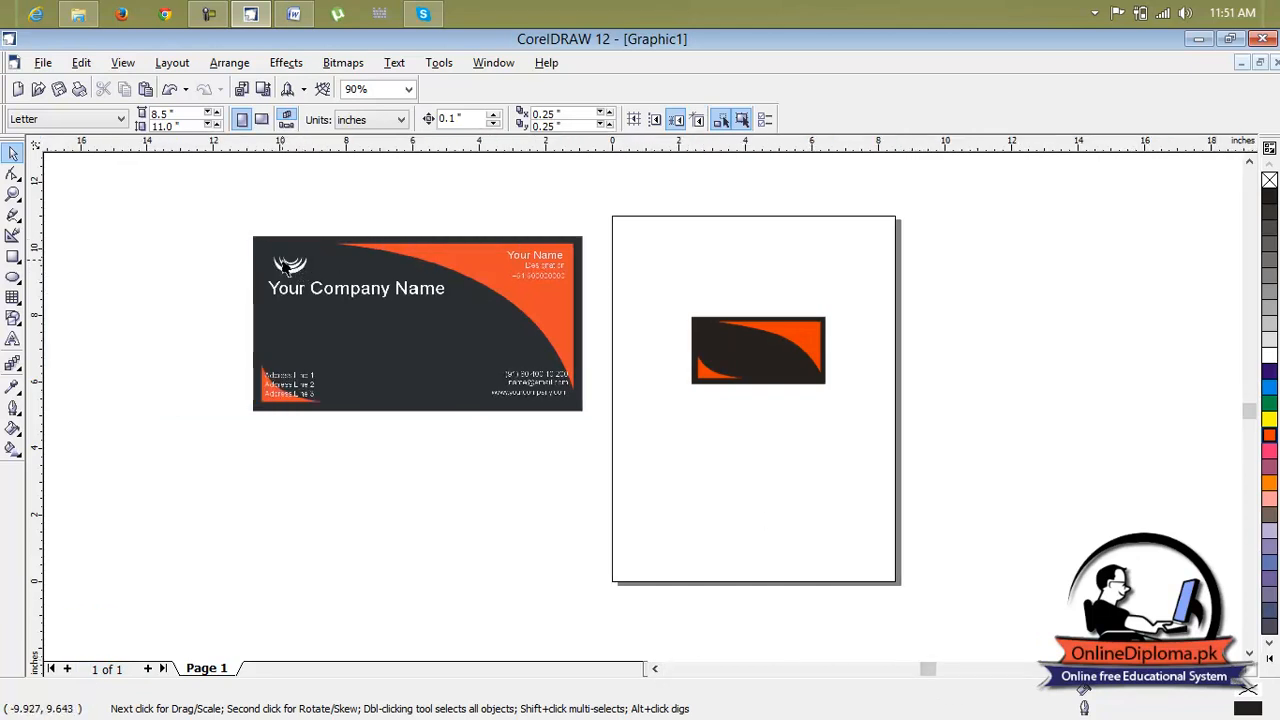
pyautogui.scroll(2, 297, 260)
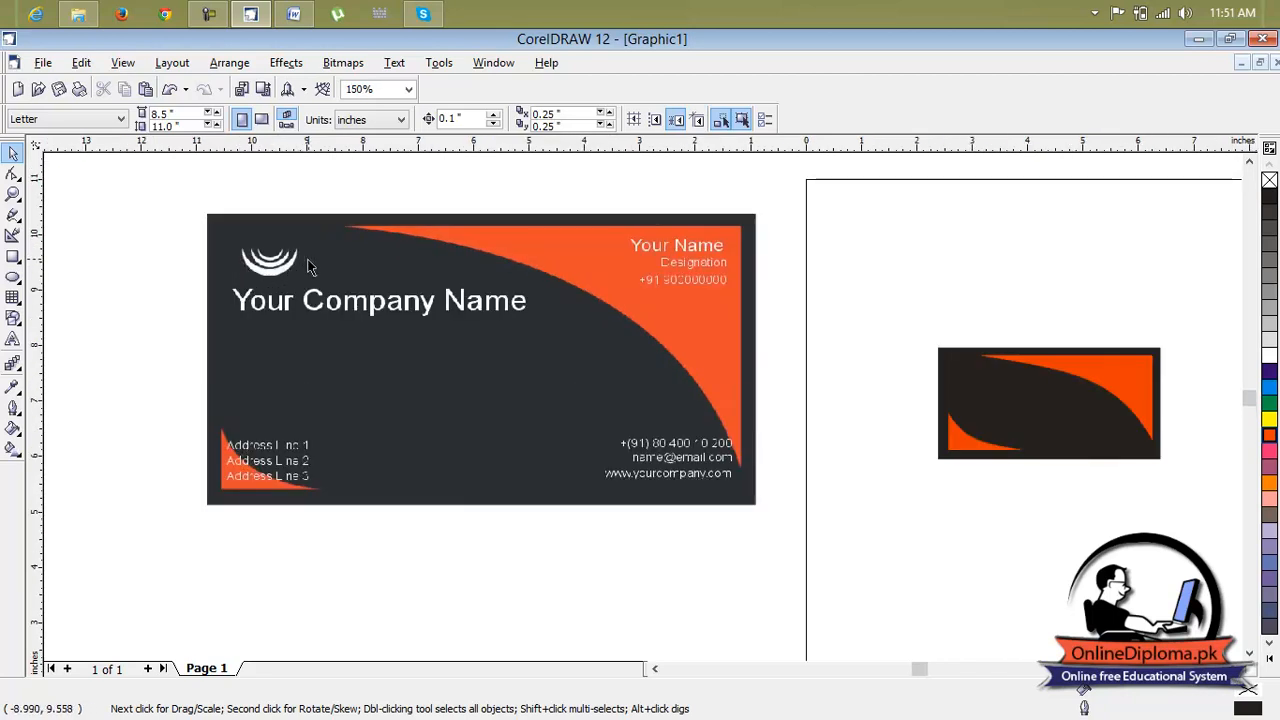
pyautogui.click(13, 277)
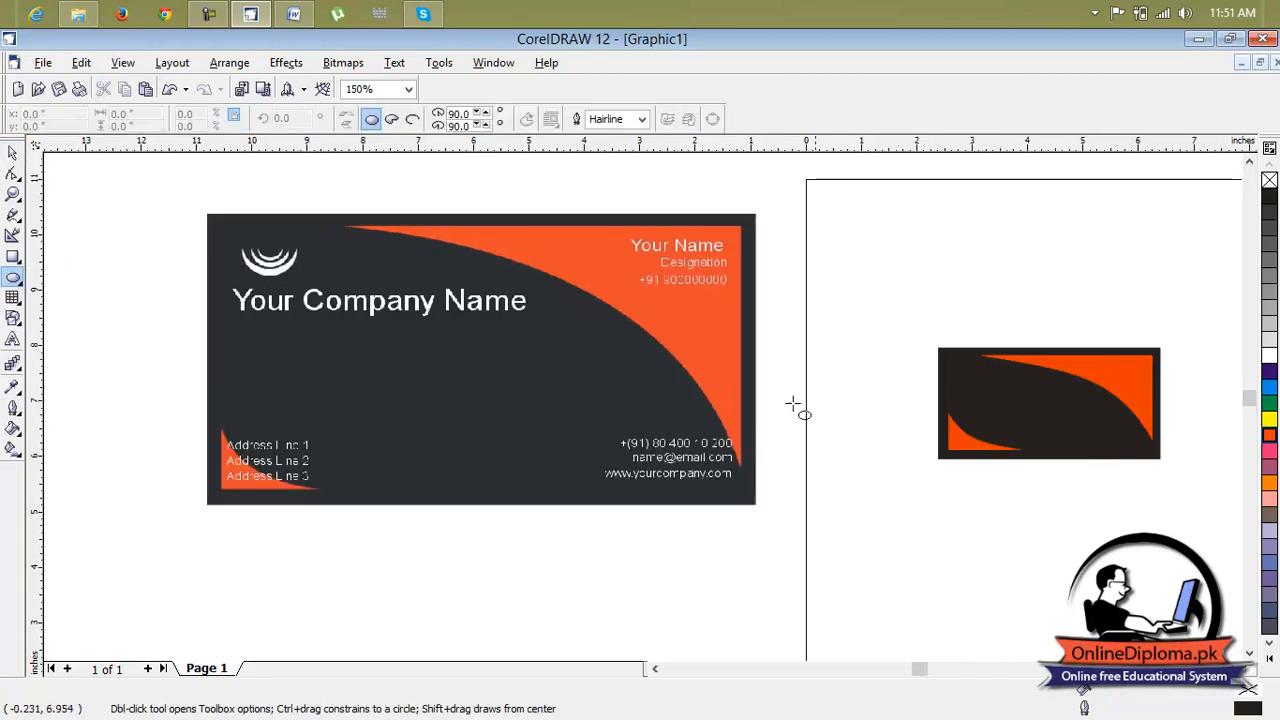
pyautogui.moveTo(840, 219); pyautogui.dragTo(920, 284)
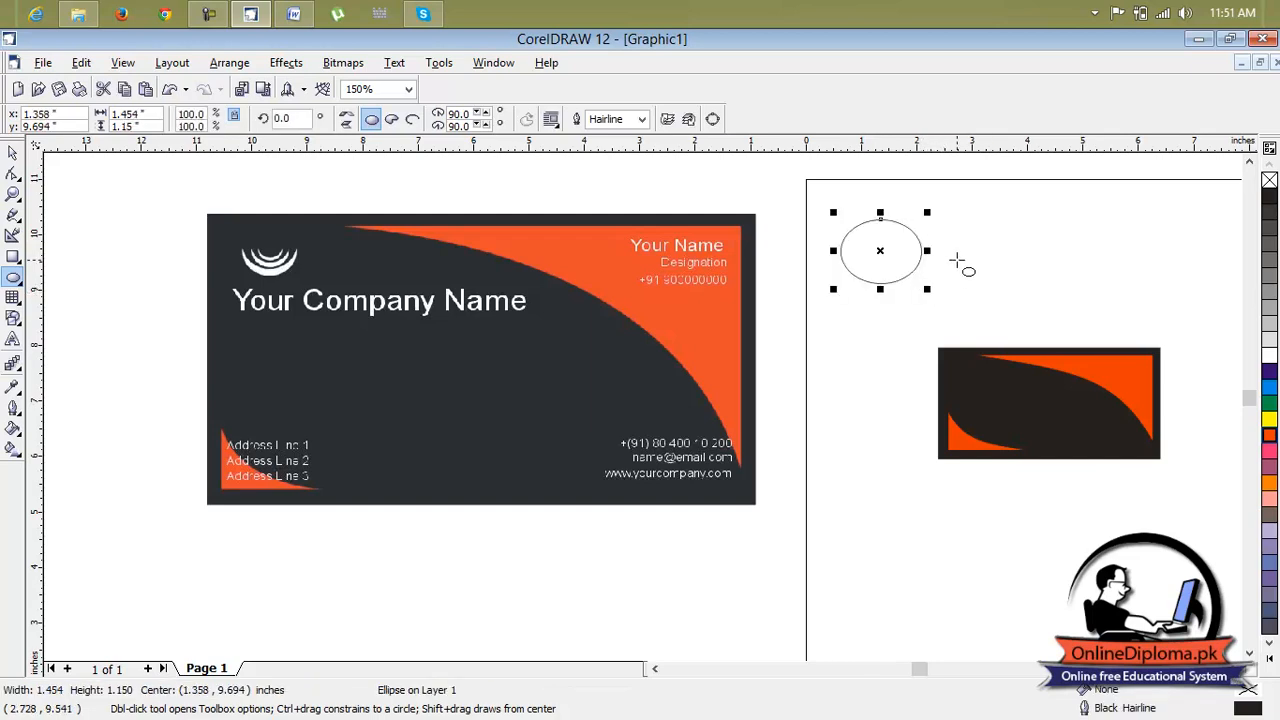
pyautogui.press('Delete')
# Select the rectangle with both orange shapes and group them
pyautogui.click(13, 152)
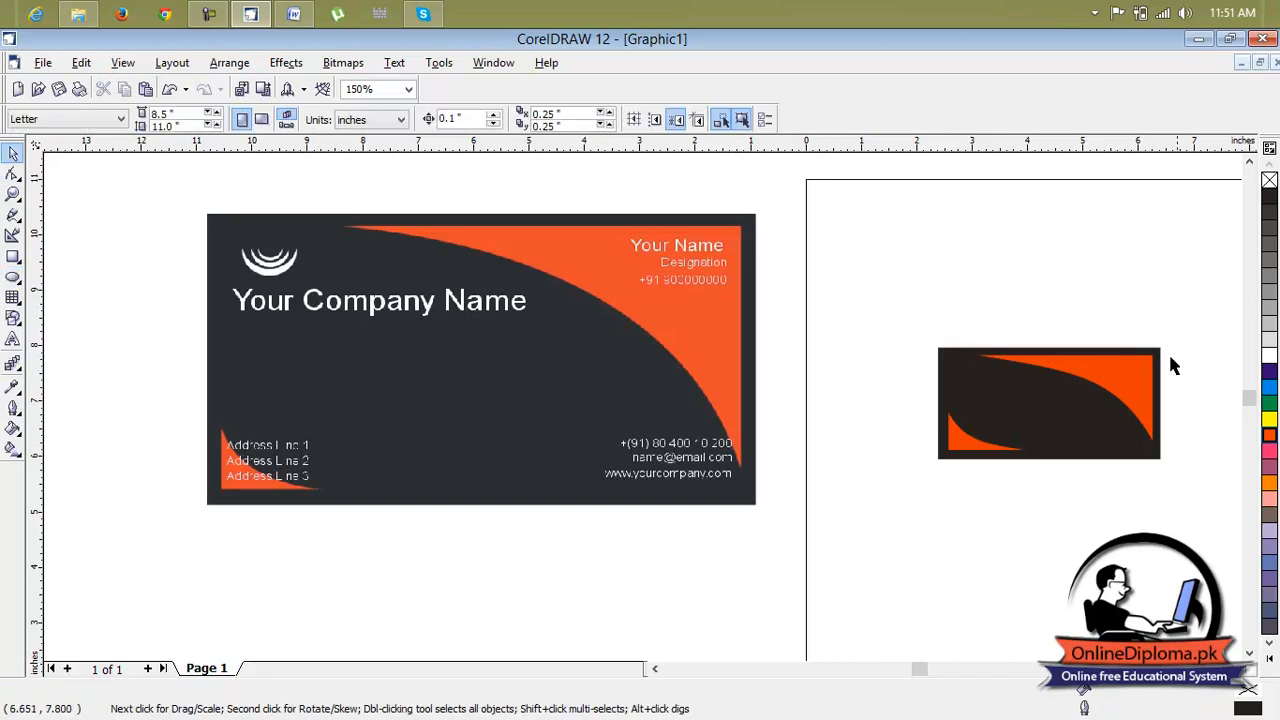
pyautogui.moveTo(1190, 338); pyautogui.dragTo(901, 499)
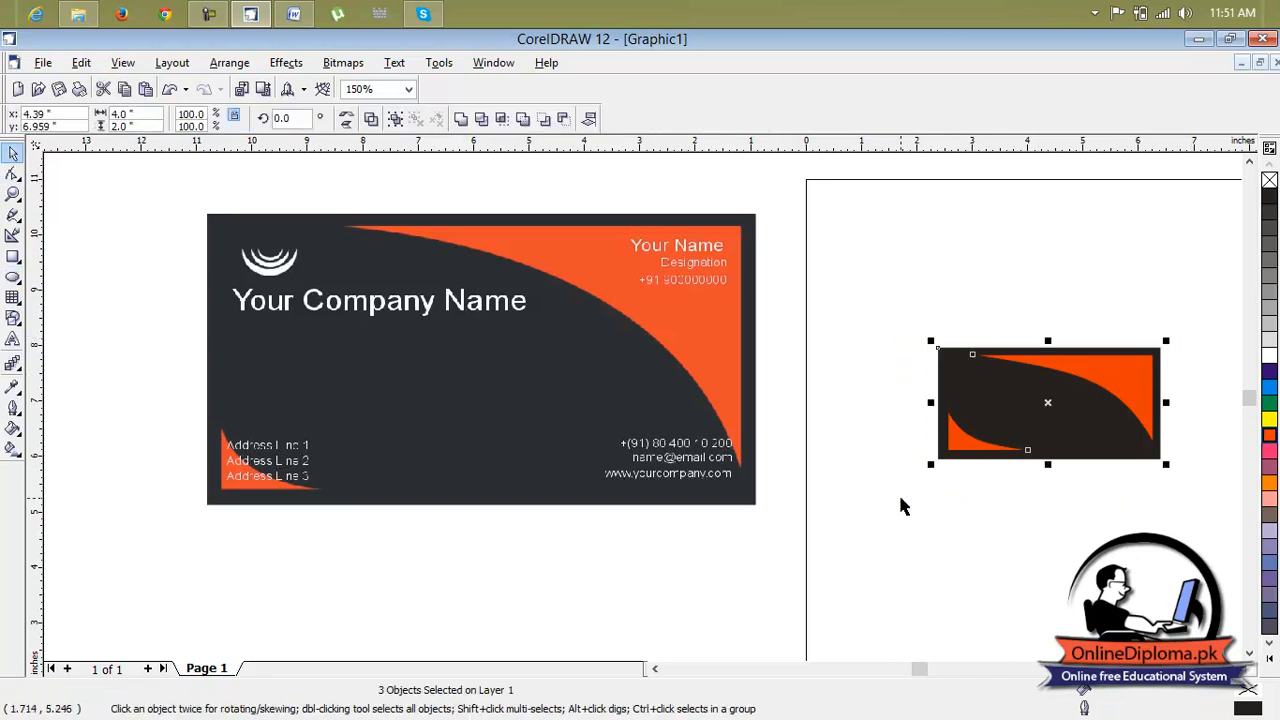
pyautogui.hotkey('ctrl', 'g')
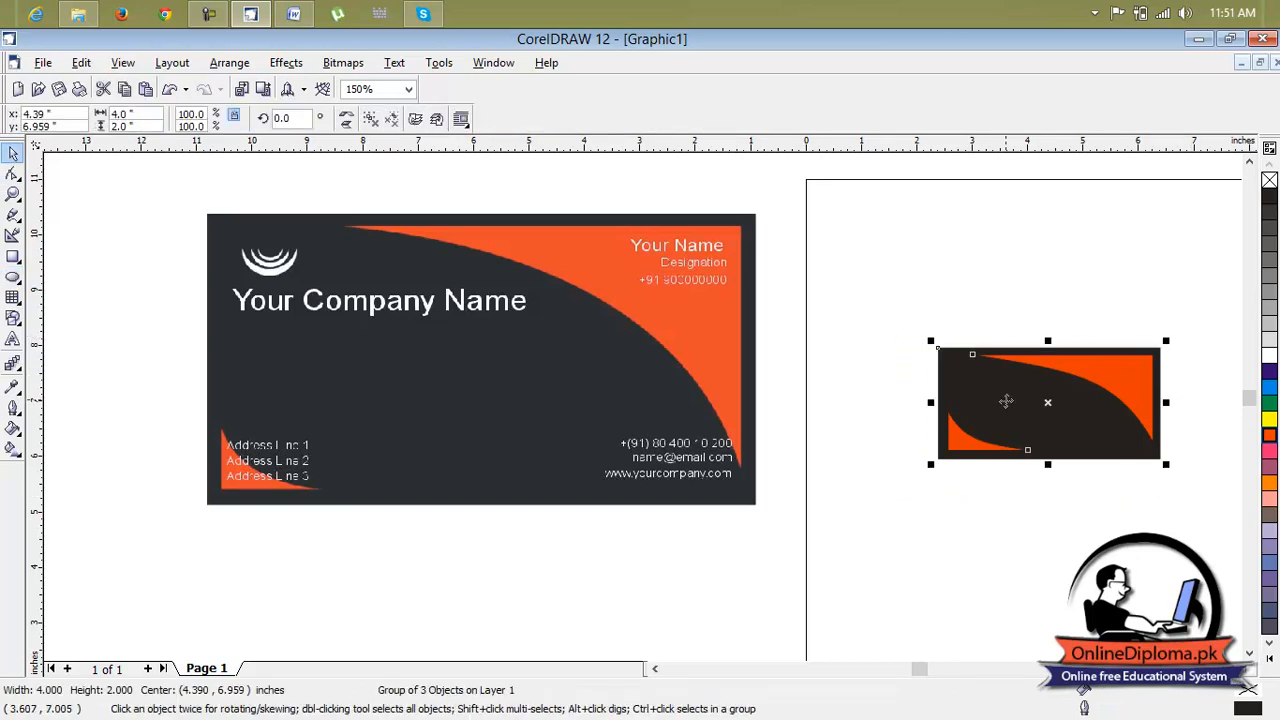
# Draw a small ellipse, about 0.56 by 0.46 in, on the recreated card's upper left and fill it white
pyautogui.press('Escape')
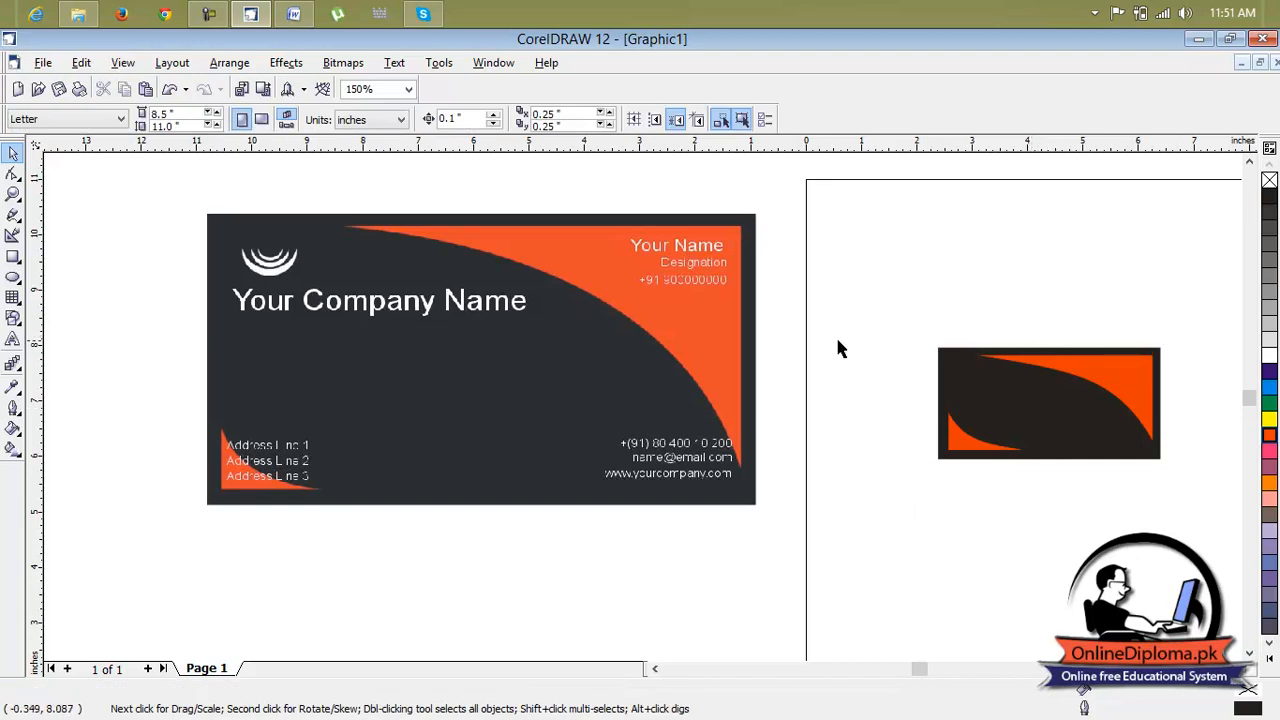
pyautogui.click(13, 277)
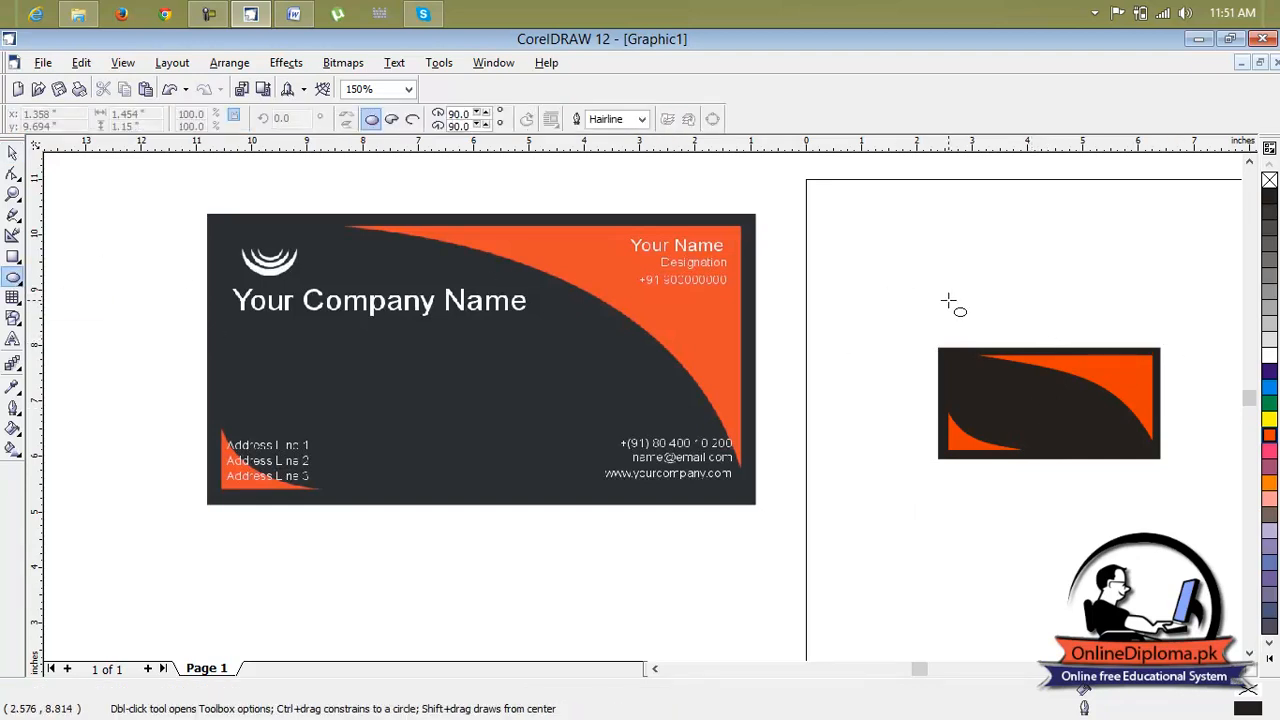
pyautogui.moveTo(970, 373); pyautogui.dragTo(1003, 400)
pyautogui.scroll(1, 1000, 400)
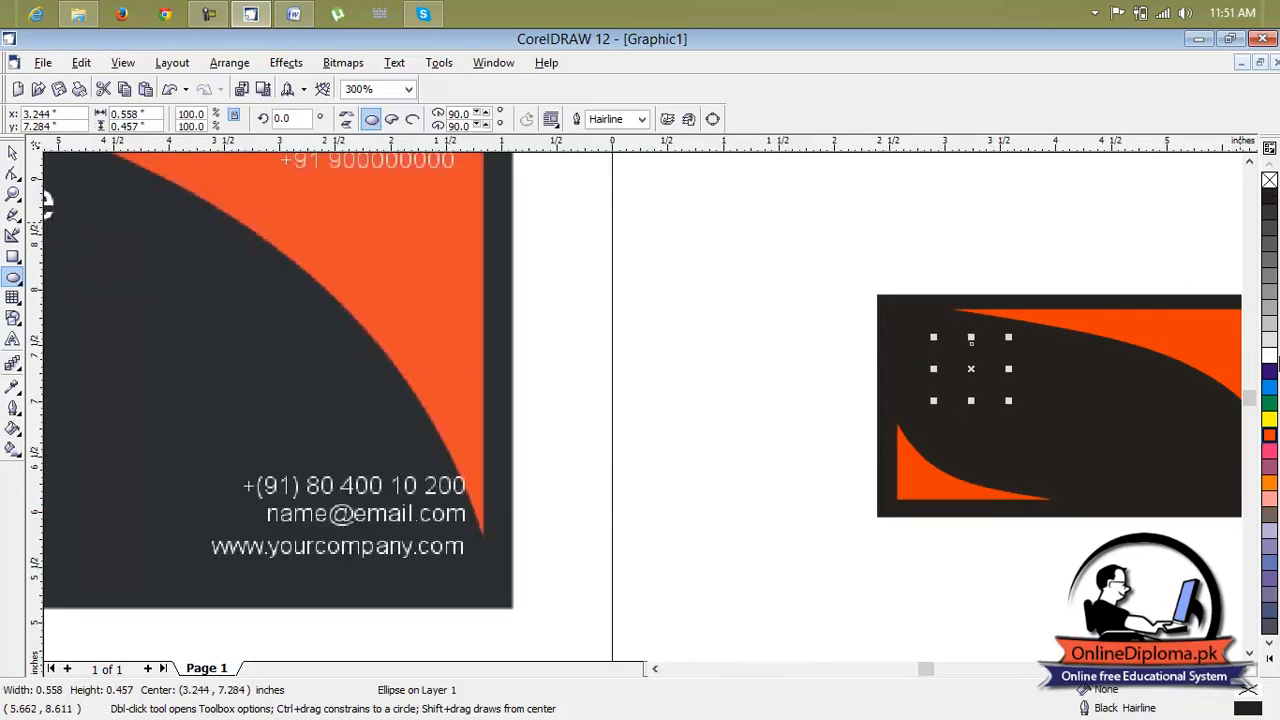
pyautogui.click(1270, 357)
pyautogui.click(1071, 206)
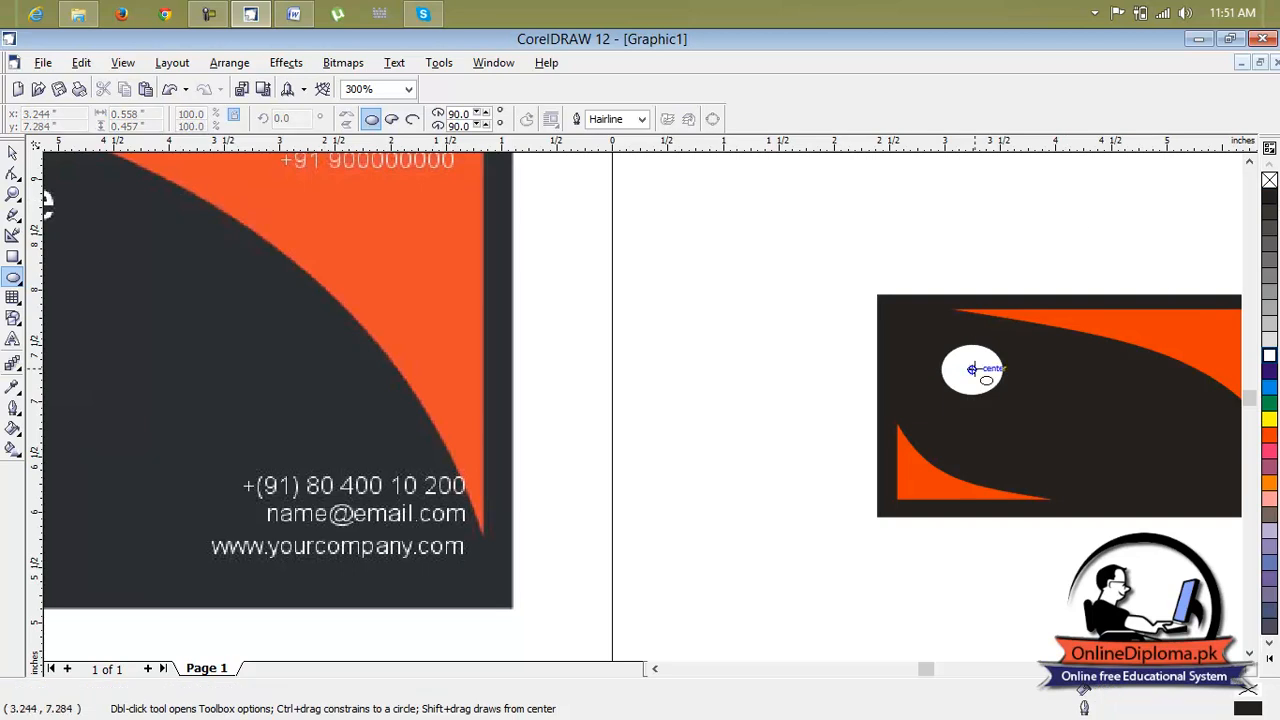
# Draw a second ellipse about 0.52 by 0.39 in over the white one and fill it black
pyautogui.scroll(-1, 846, 326)
pyautogui.scroll(-1, 843, 323)
pyautogui.scroll(3, 841, 322)
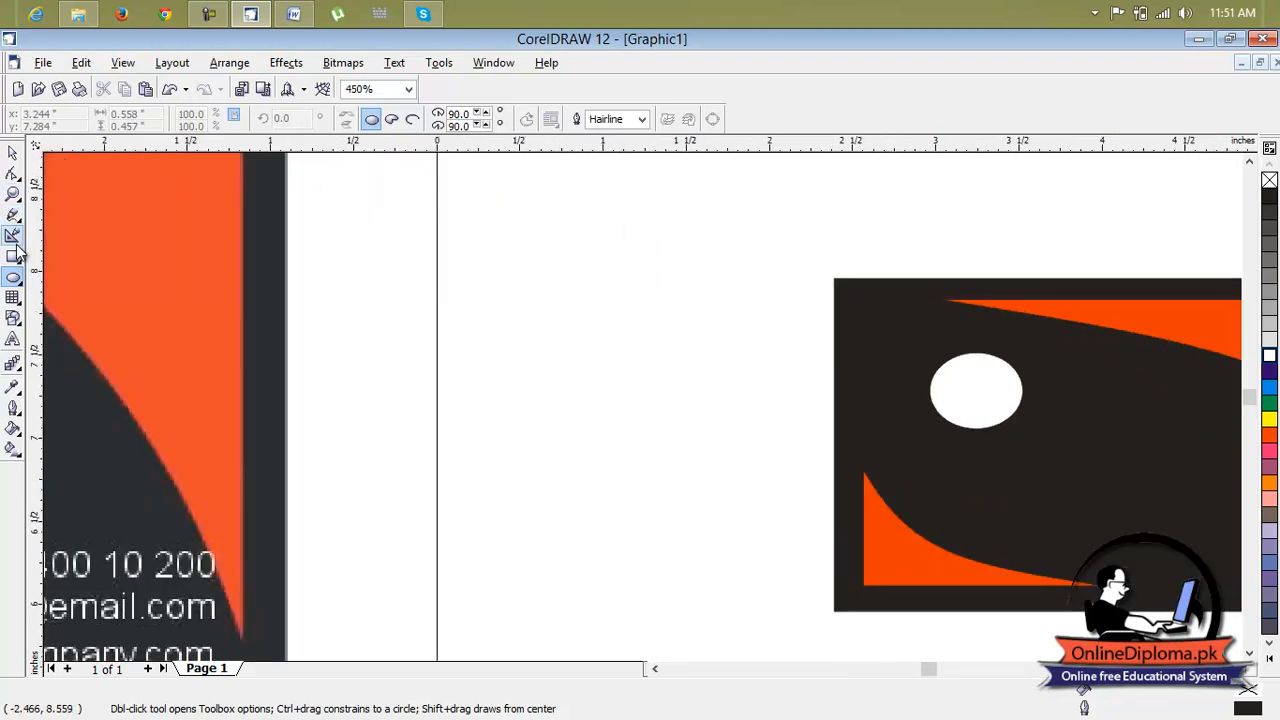
pyautogui.click(13, 278)
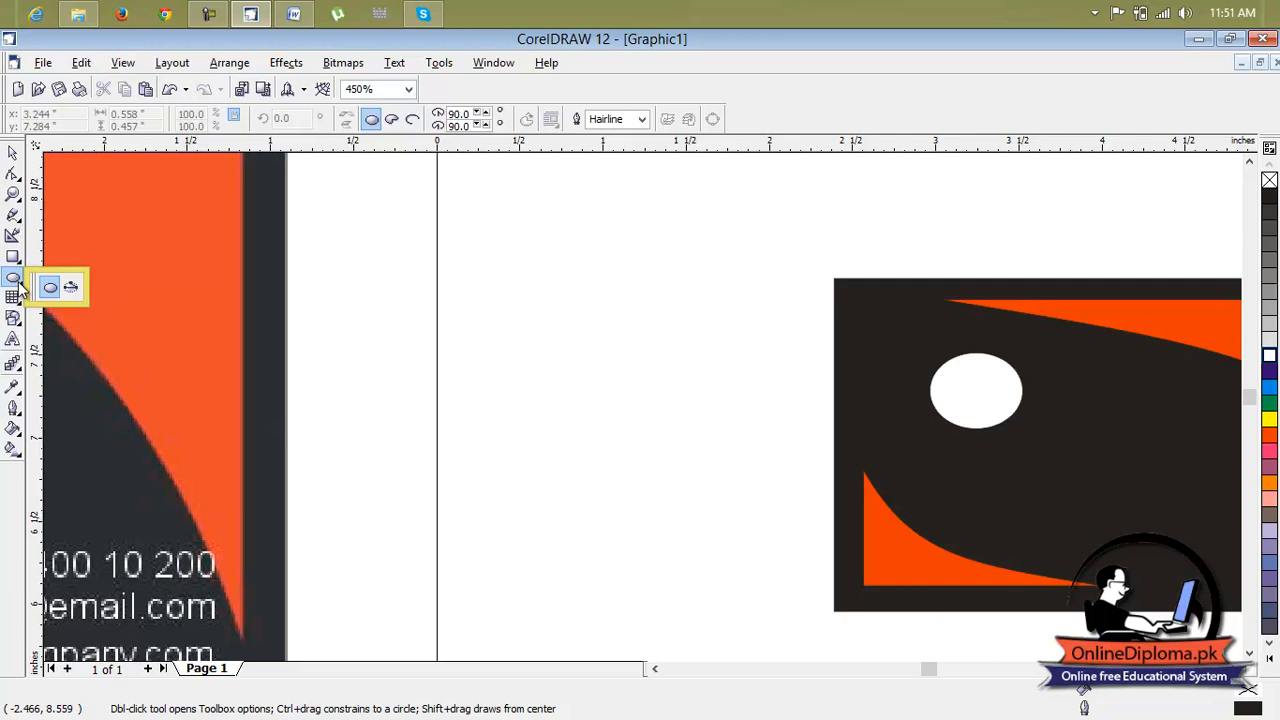
pyautogui.click(51, 289)
pyautogui.moveTo(911, 339); pyautogui.dragTo(975, 380)
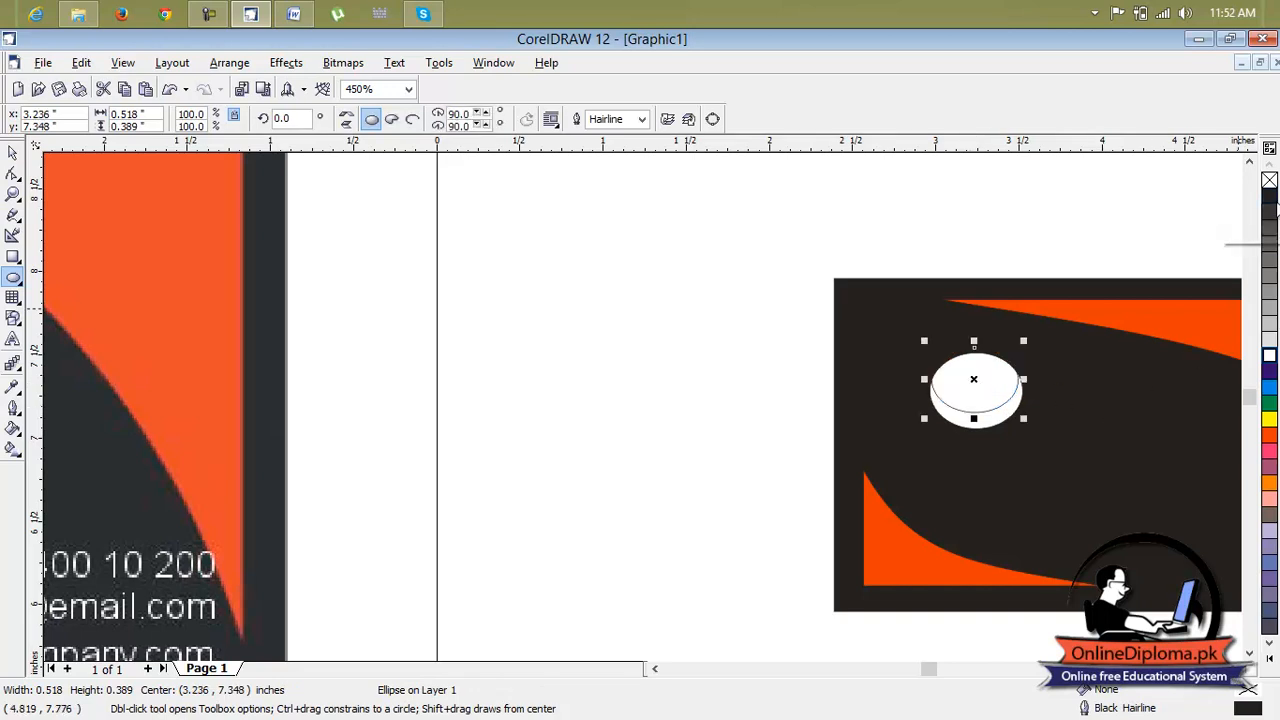
pyautogui.click(1269, 196)
pyautogui.click(1000, 440)
pyautogui.scroll(-4, 990, 432)
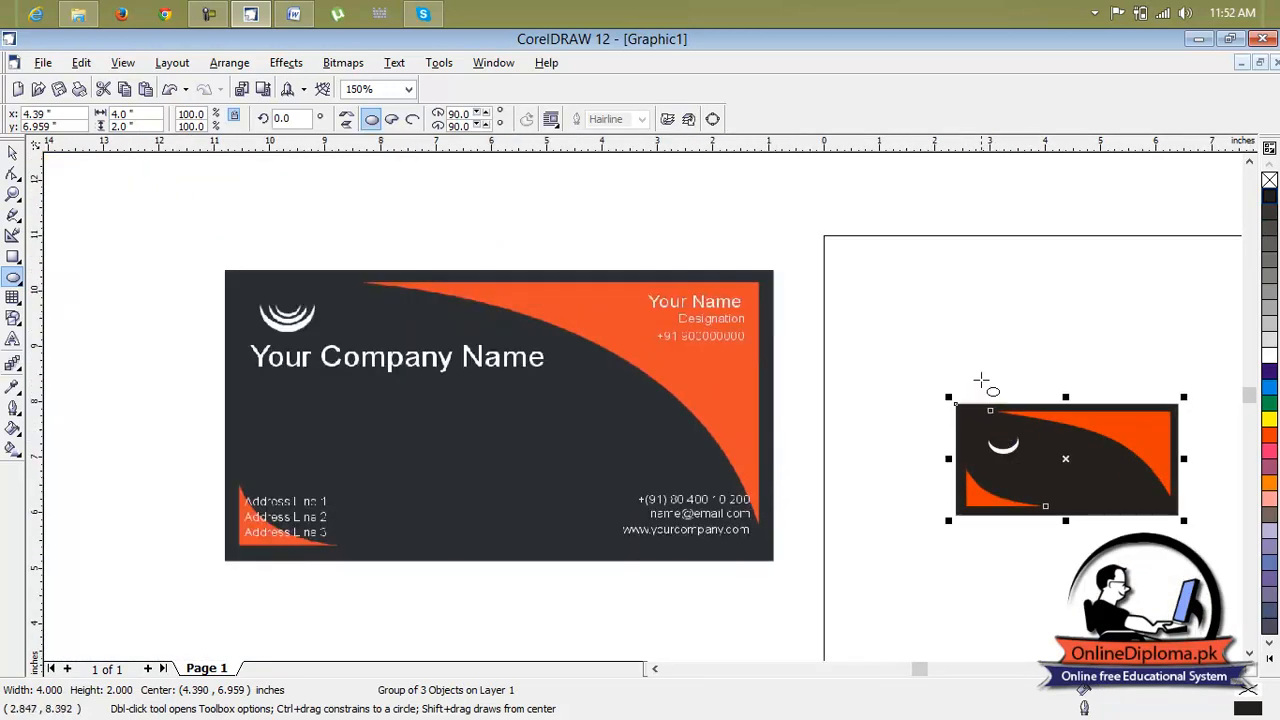
# Draw an ellipse about 1.95 by 1.40 in on the sample card and fill it white
pyautogui.click(15, 279)
pyautogui.moveTo(392, 414); pyautogui.dragTo(505, 498)
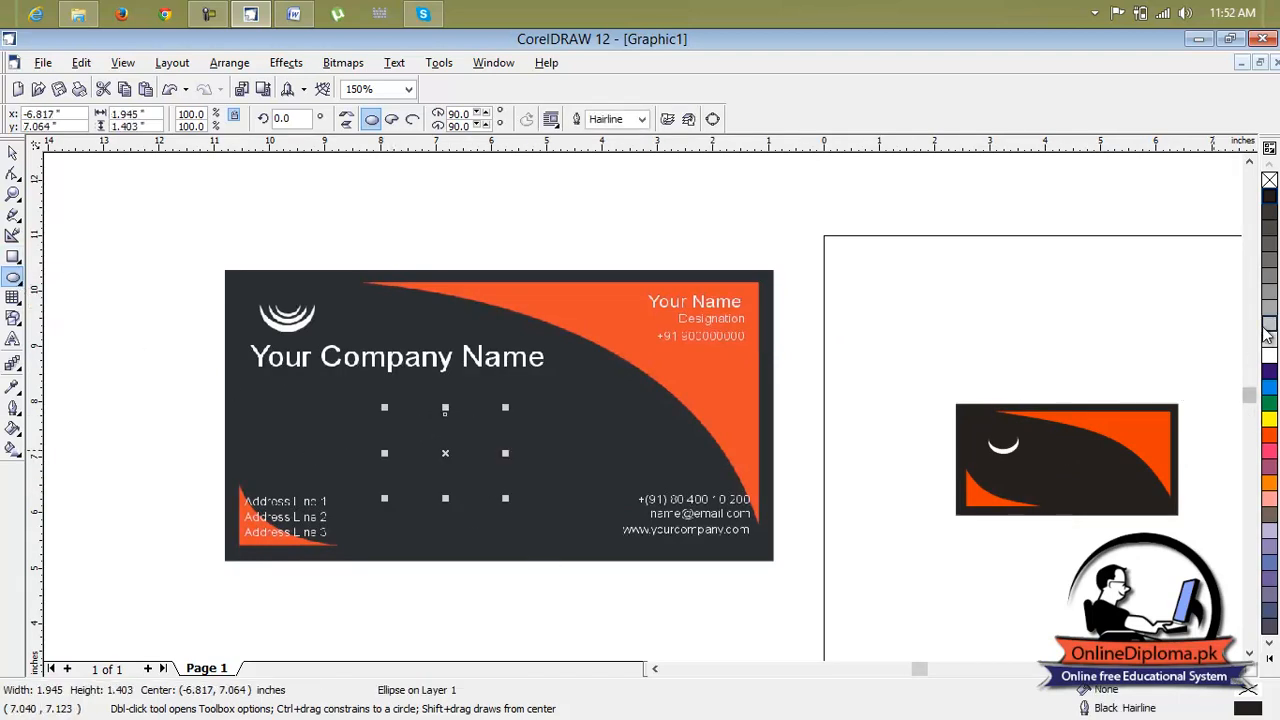
pyautogui.click(1270, 360)
pyautogui.scroll(1, 416, 443)
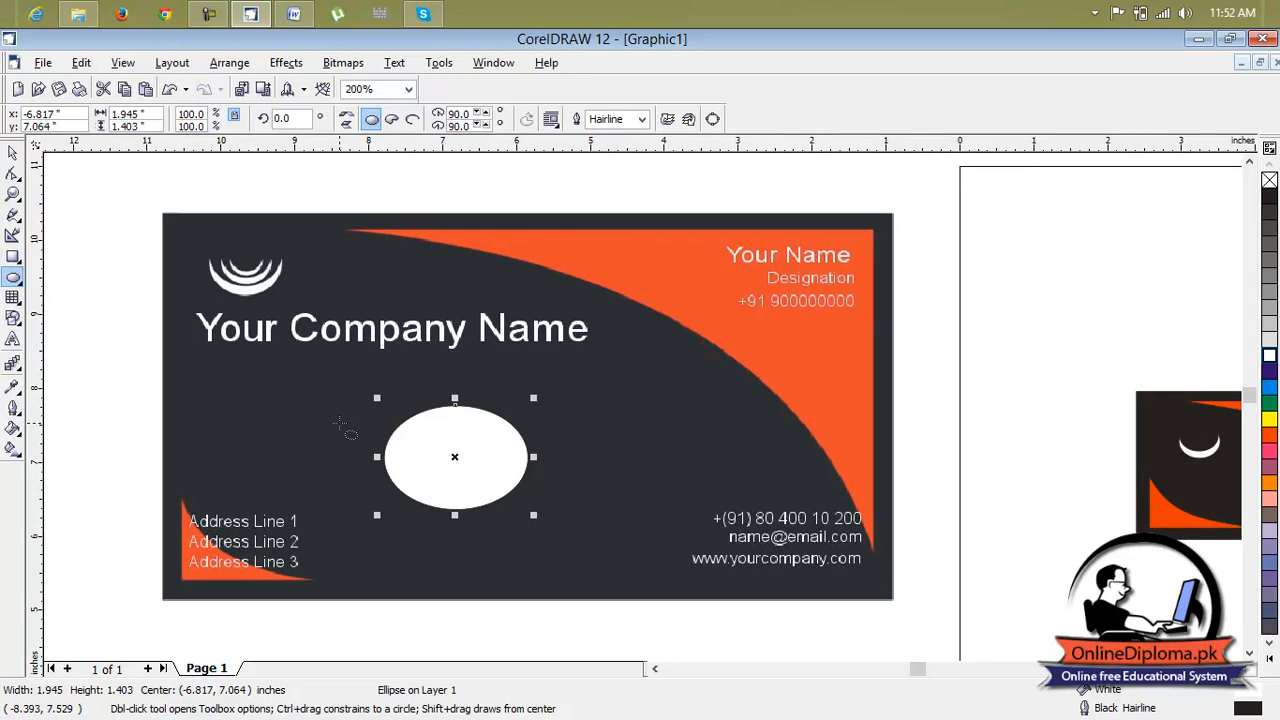
# Duplicate the white ellipse, offsetting the copy slightly upward
pyautogui.press('space')
pyautogui.moveTo(471, 440); pyautogui.dragTo(457, 435)
pyautogui.click(570, 448)
pyautogui.click(455, 449)
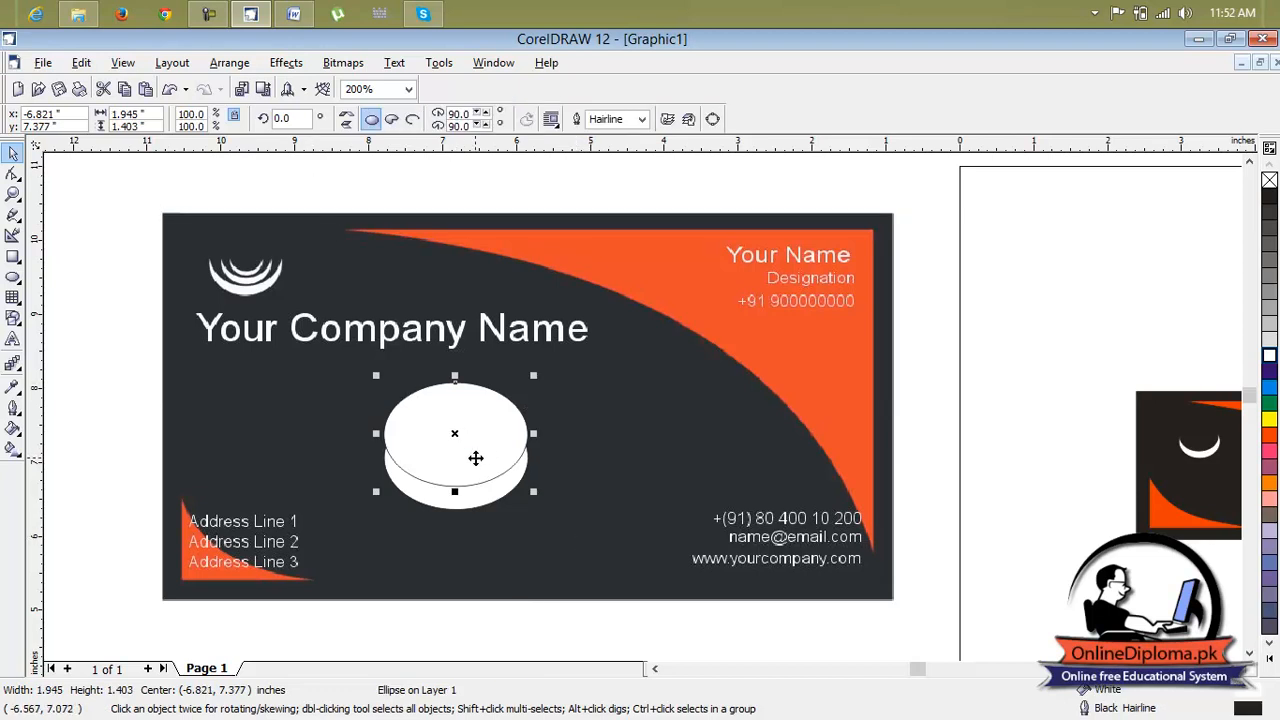
pyautogui.click(285, 63)
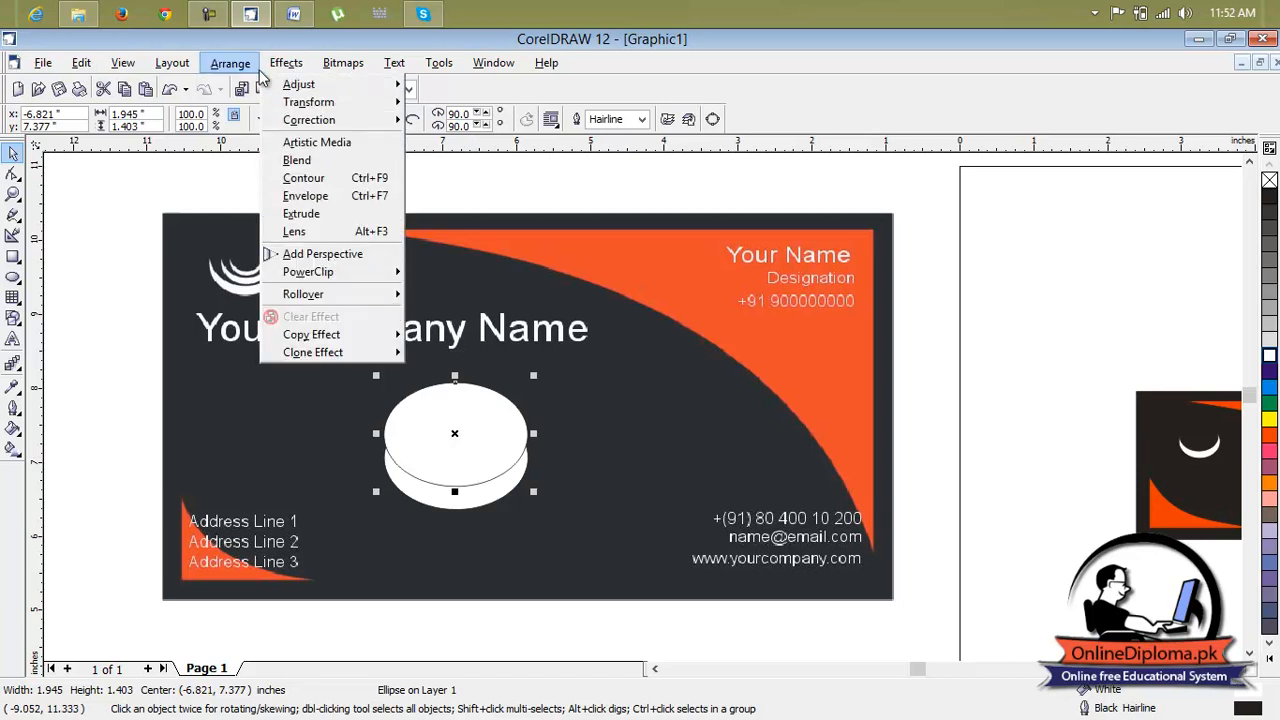
pyautogui.moveTo(241, 72)
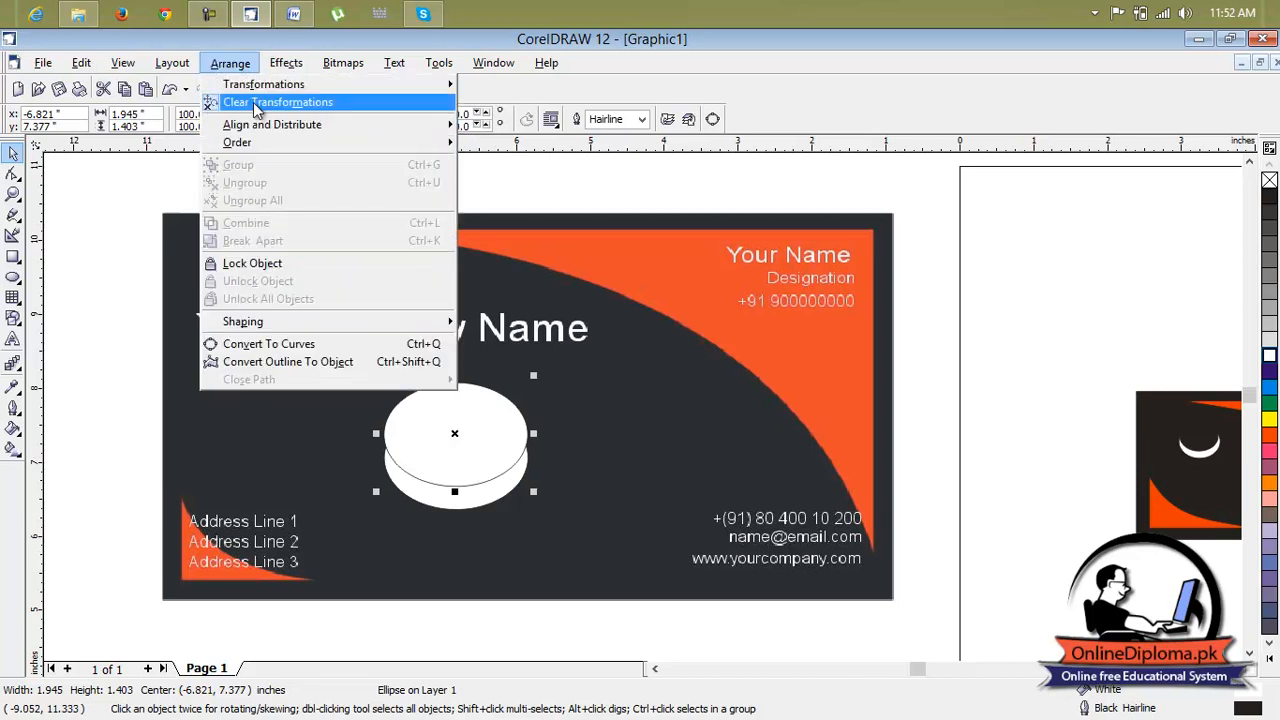
pyautogui.moveTo(250, 143)
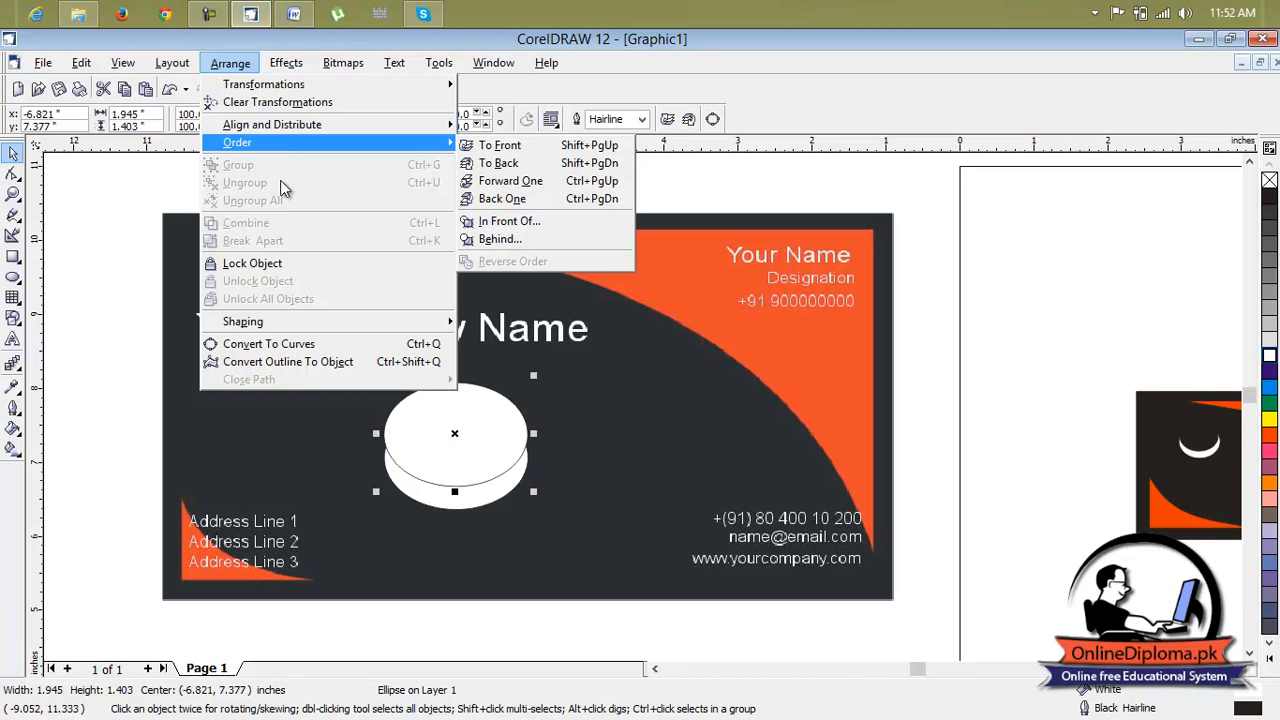
pyautogui.moveTo(336, 323)
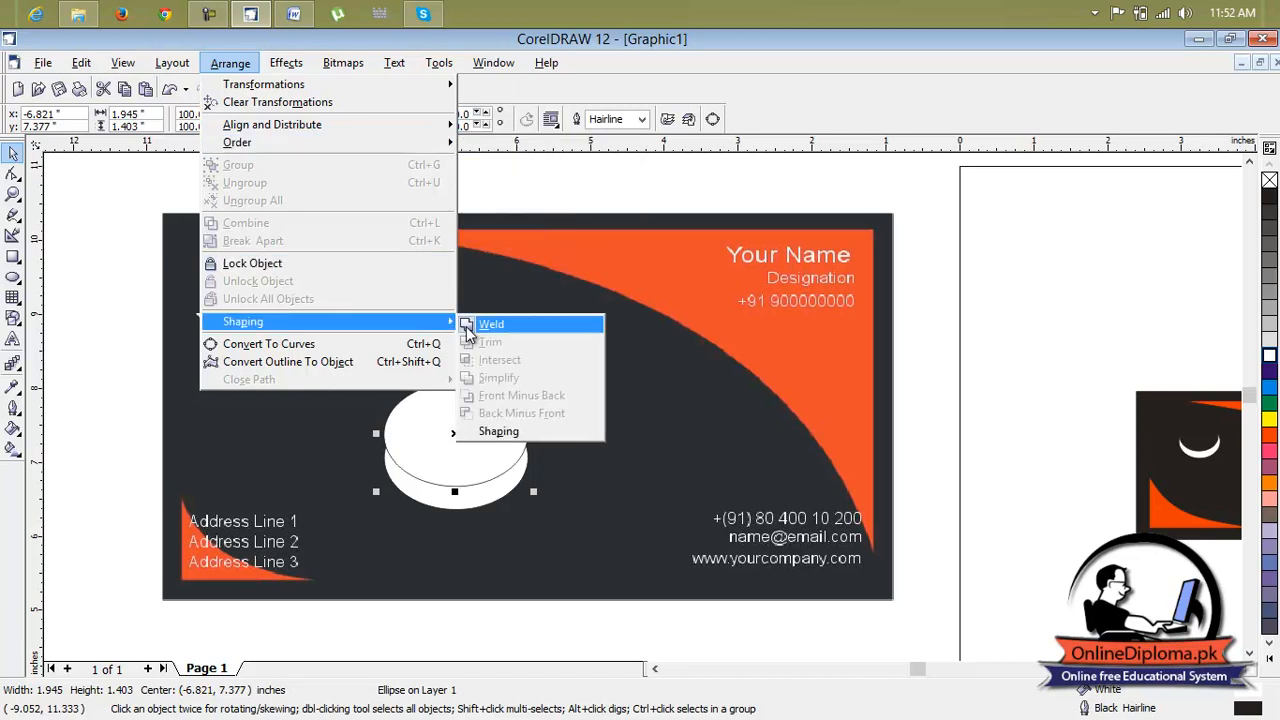
pyautogui.click(474, 463)
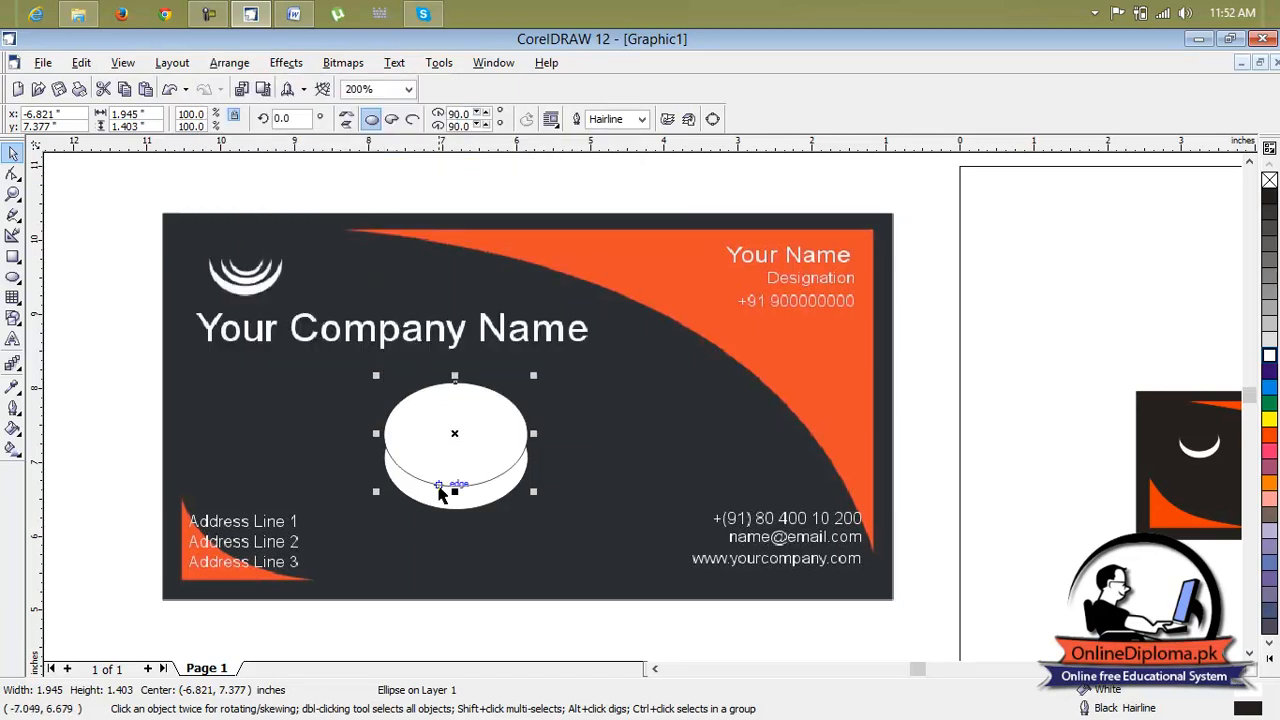
pyautogui.press('Escape')
# Select both ellipses, trim them with Trim, and pull the resulting crescent aside
pyautogui.click(458, 500)
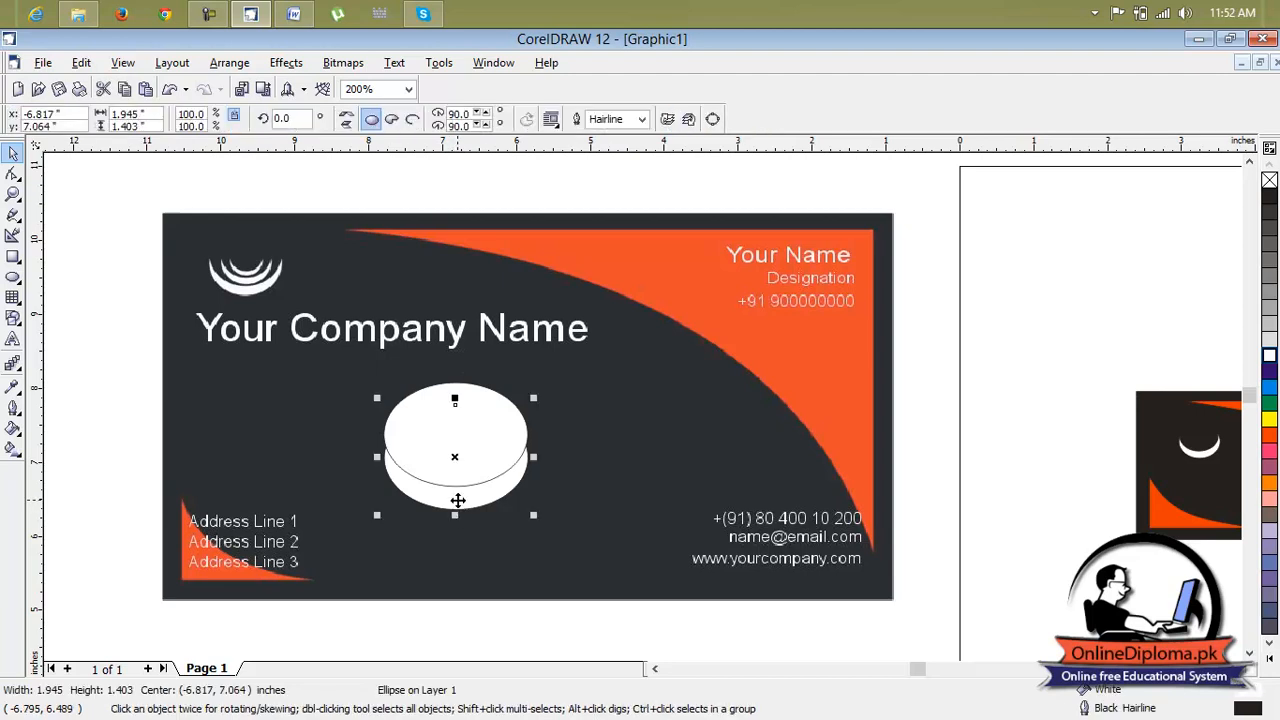
pyautogui.keyDown('shift'); pyautogui.click(439, 444); pyautogui.keyUp('shift')
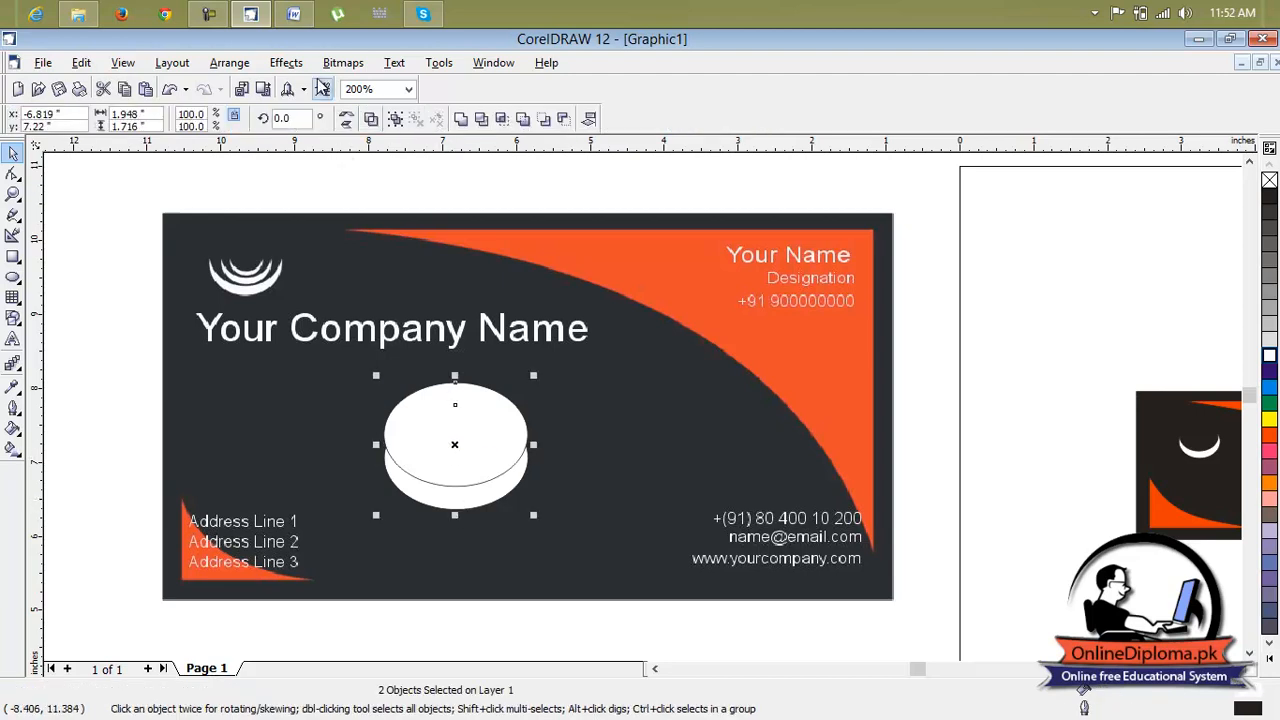
pyautogui.click(232, 63)
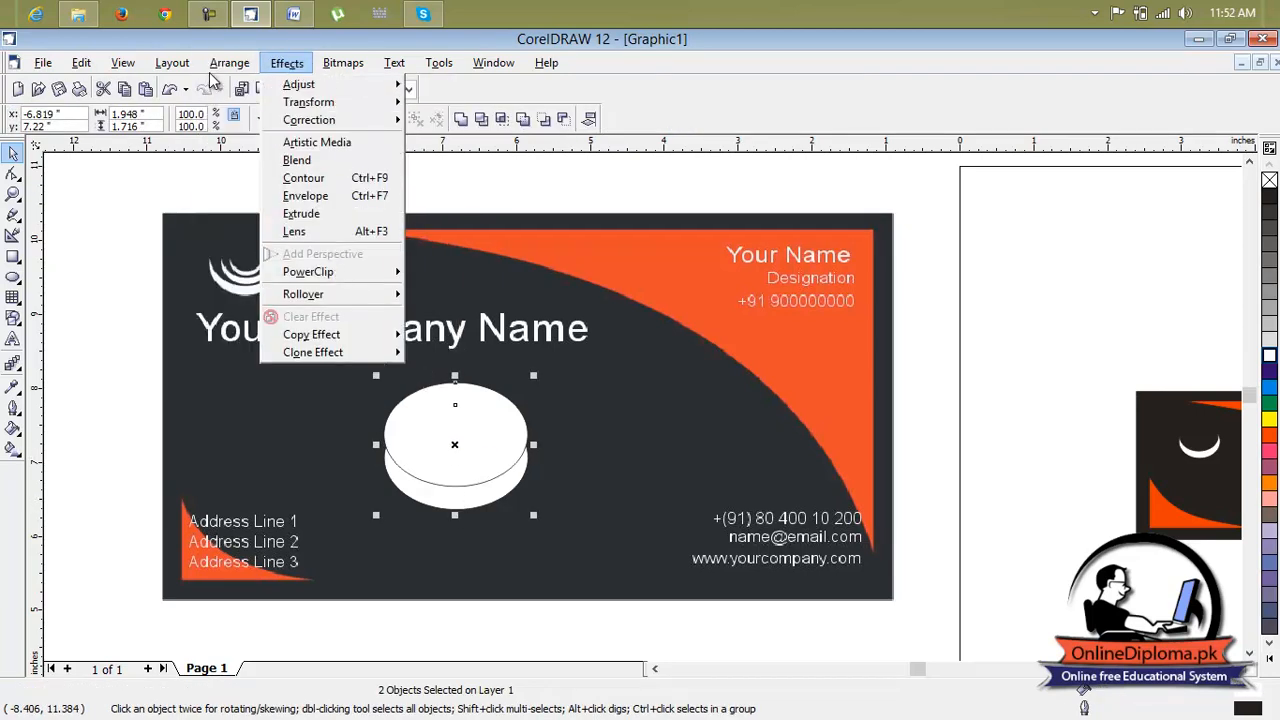
pyautogui.moveTo(285, 323)
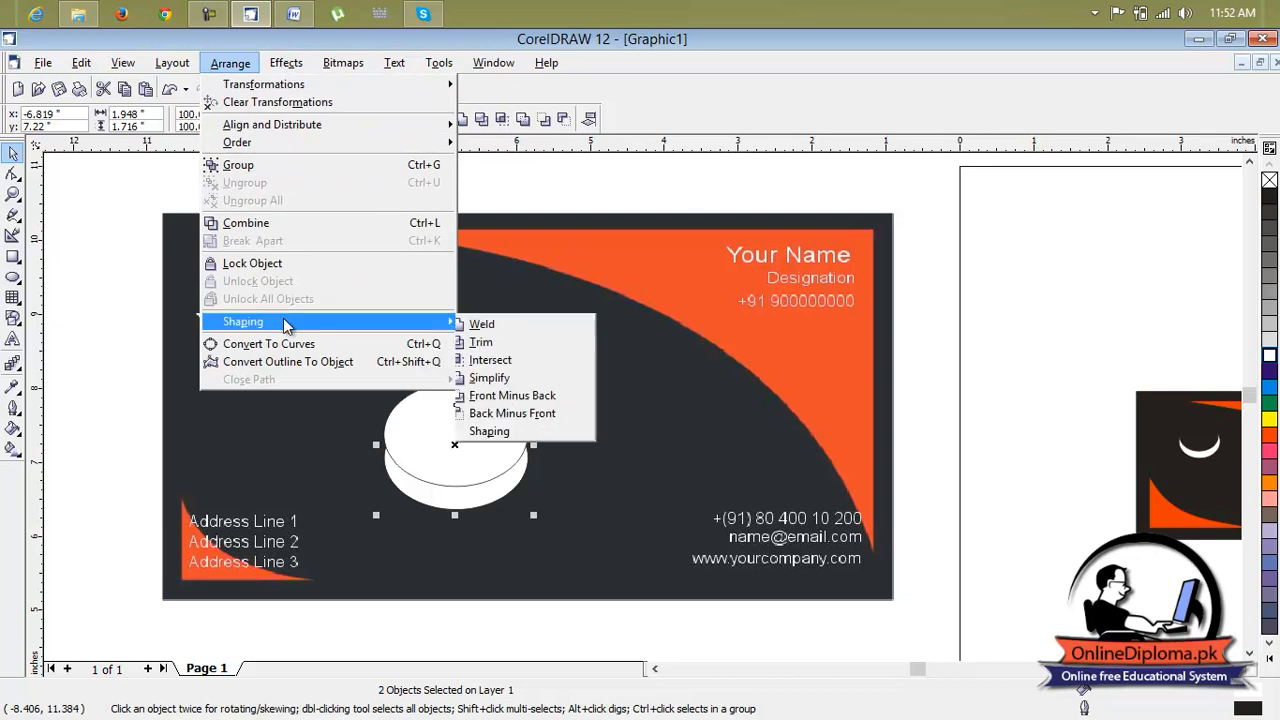
pyautogui.click(497, 348)
pyautogui.click(586, 426)
pyautogui.moveTo(493, 408); pyautogui.dragTo(625, 372)
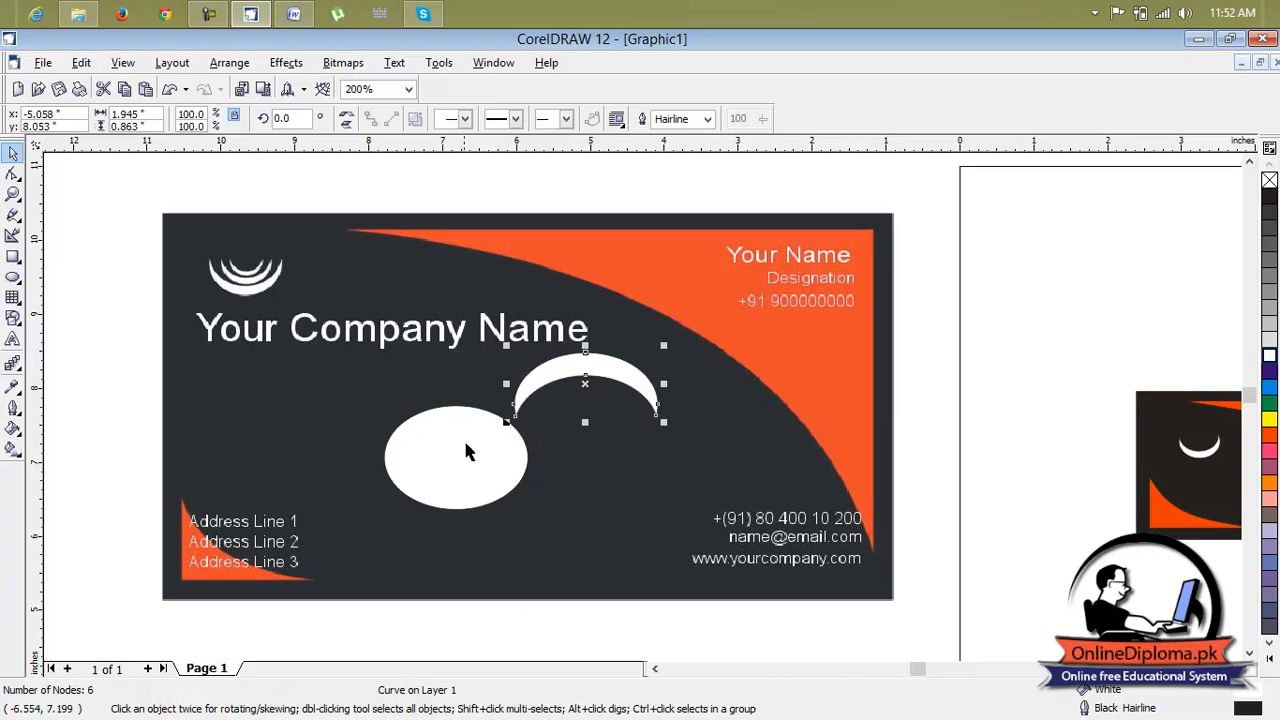
# Delete the leftover ellipse and move the crescent back to the centre of the card
pyautogui.click(505, 470)
pyautogui.press('Delete')
pyautogui.moveTo(600, 391); pyautogui.dragTo(489, 465)
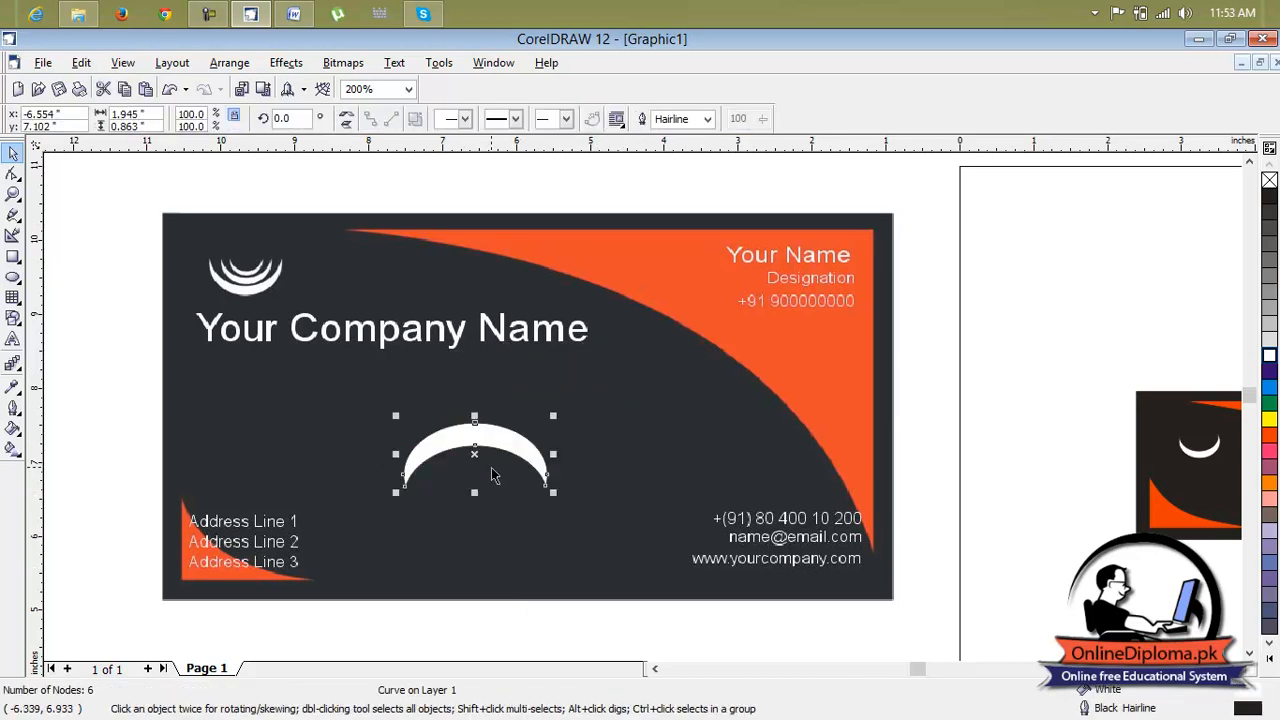
# Flip the crescent vertically so it curves like a smile
pyautogui.click(346, 124)
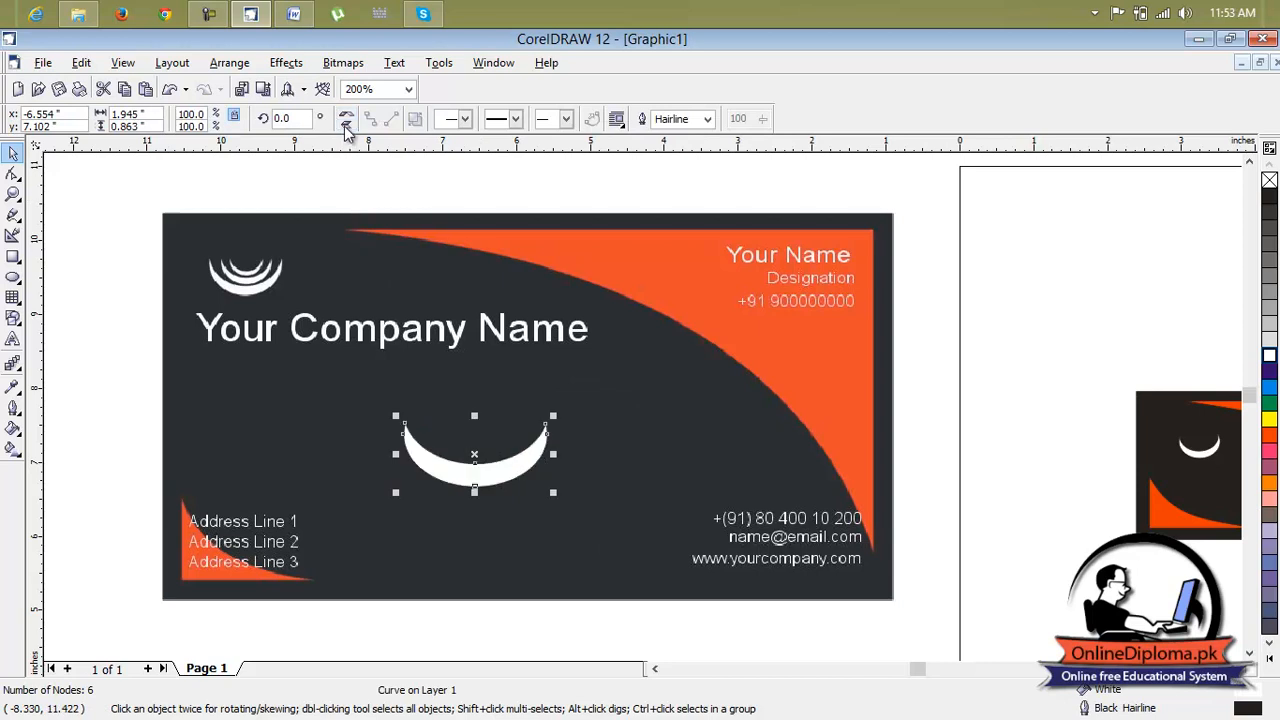
pyautogui.click(583, 537)
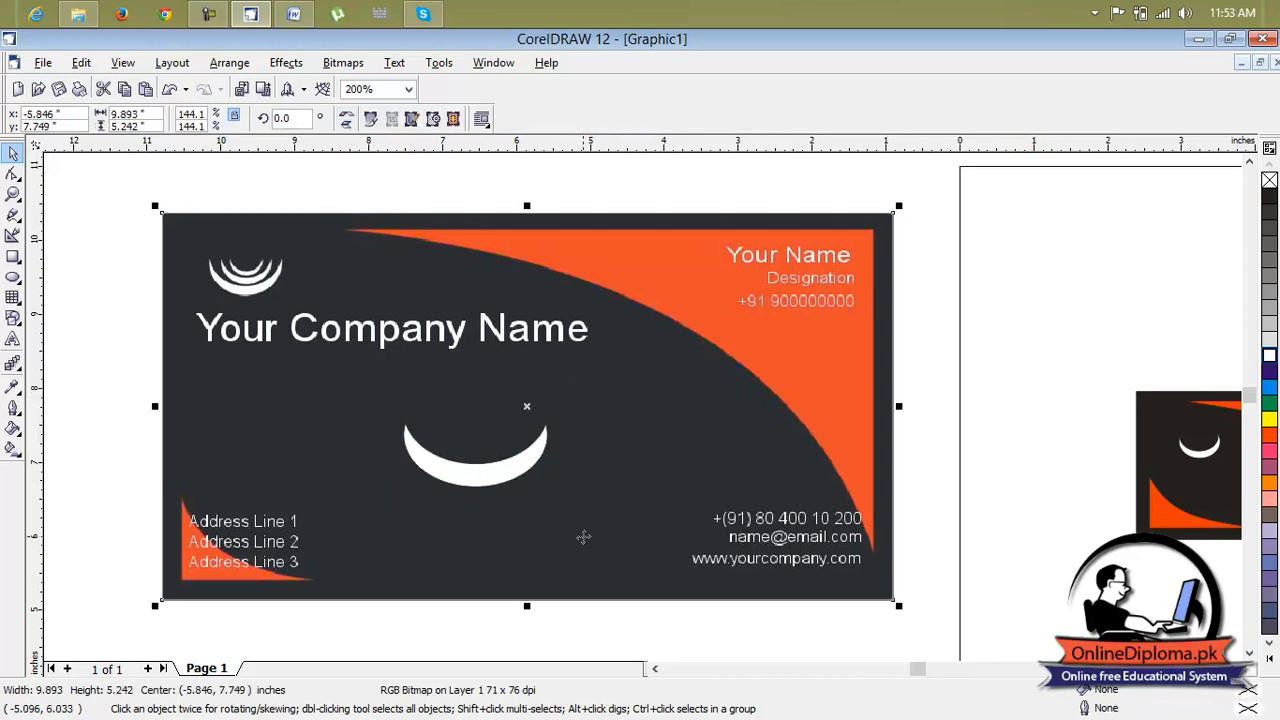
pyautogui.click(491, 474)
pyautogui.scroll(-1, 601, 491)
pyautogui.click(895, 475)
pyautogui.press('Escape')
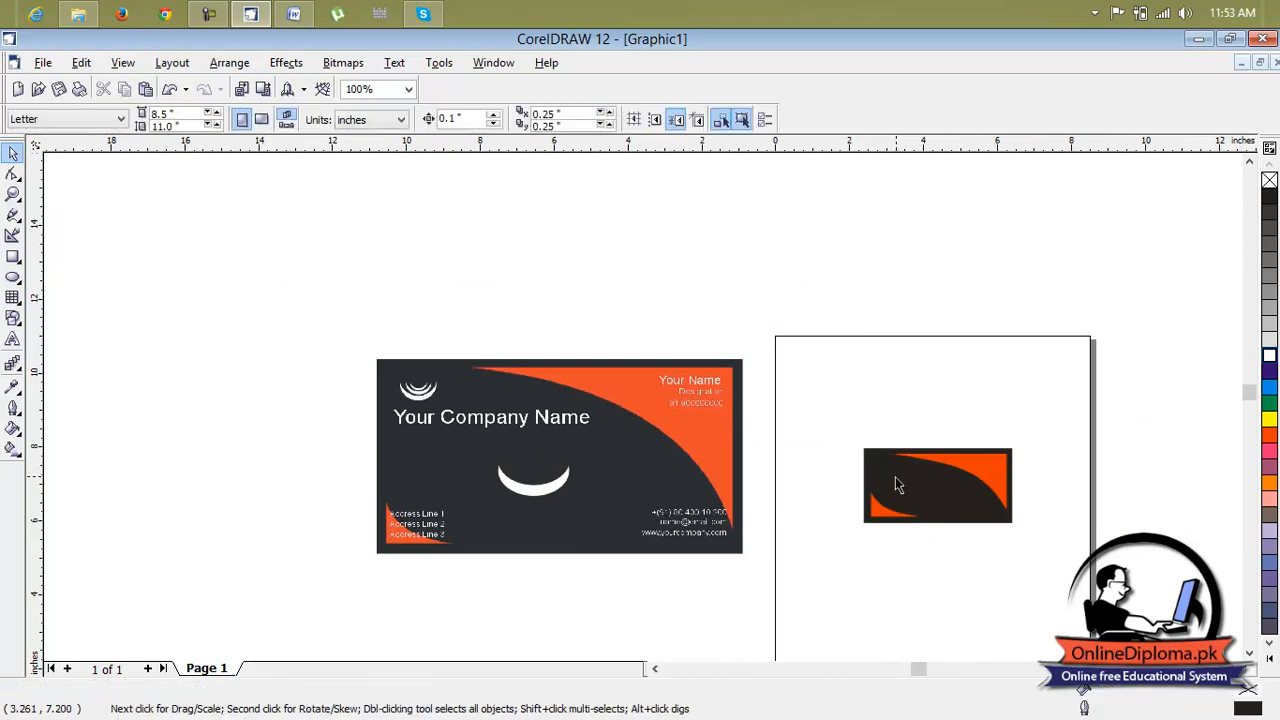
# Stretch the crescent taller from its bottom handle
pyautogui.click(538, 490)
pyautogui.scroll(2, 538, 490)
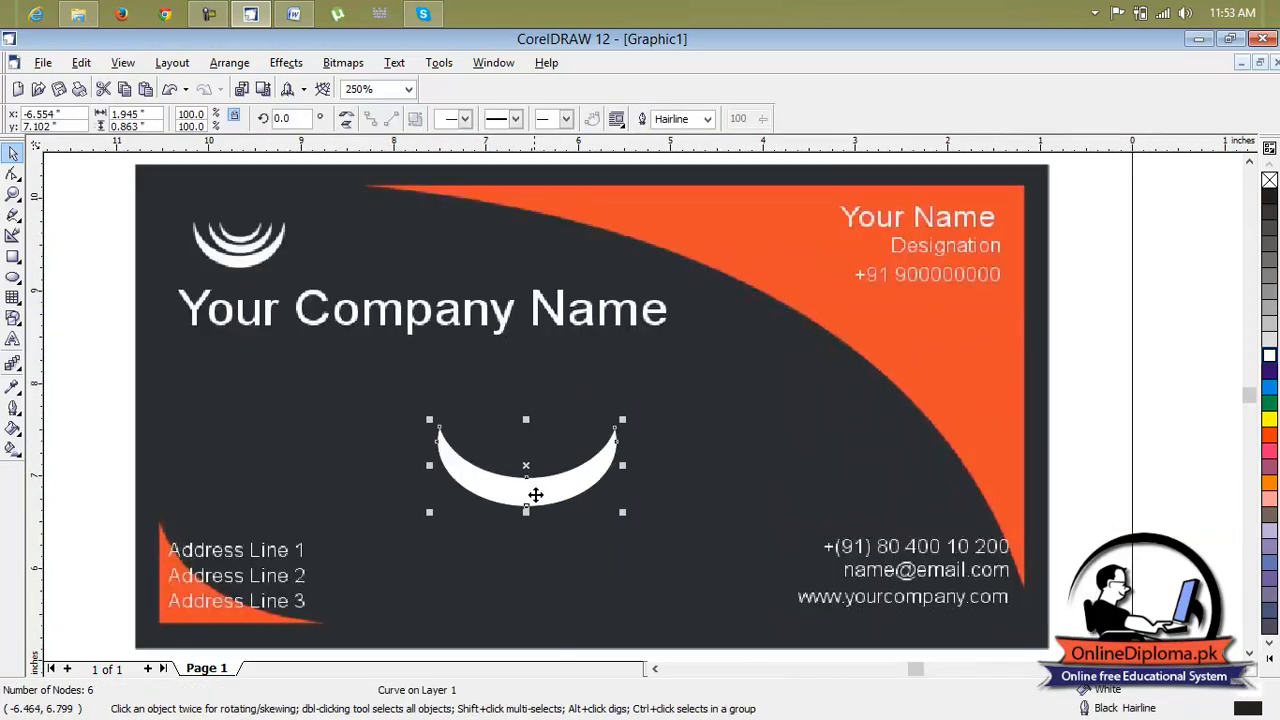
pyautogui.moveTo(528, 513); pyautogui.dragTo(528, 536)
pyautogui.click(405, 382)
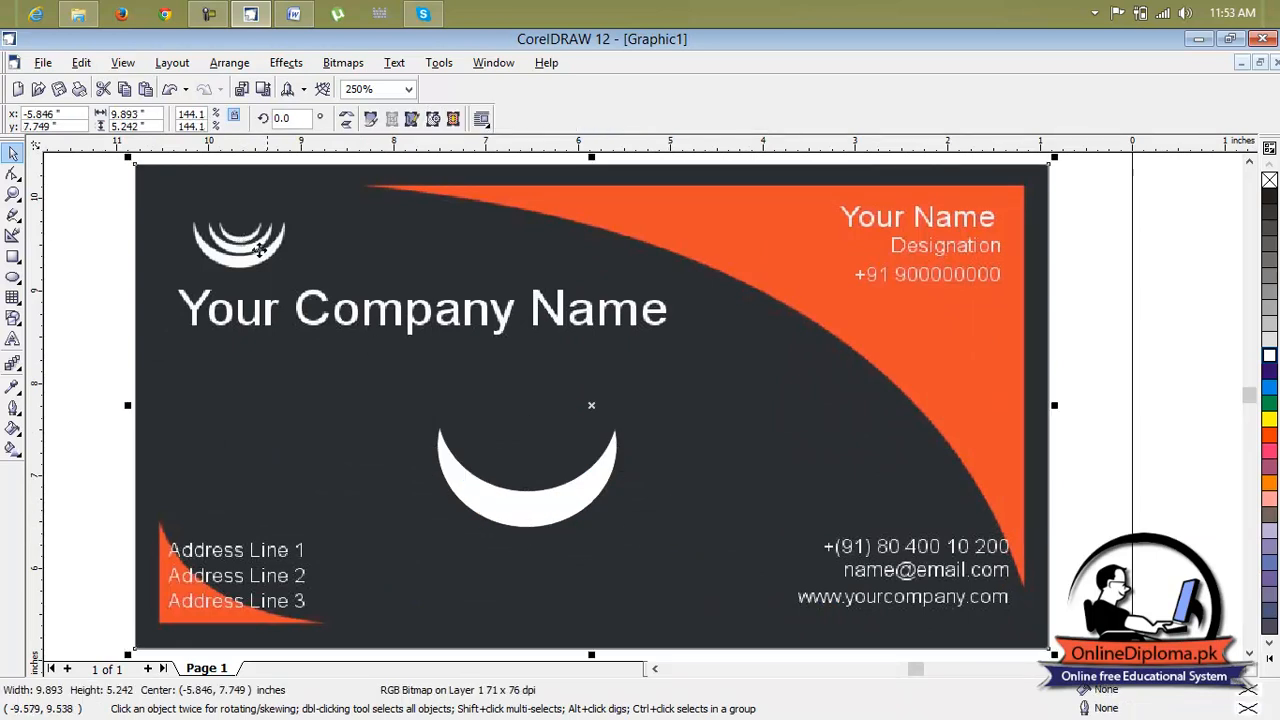
pyautogui.click(562, 507)
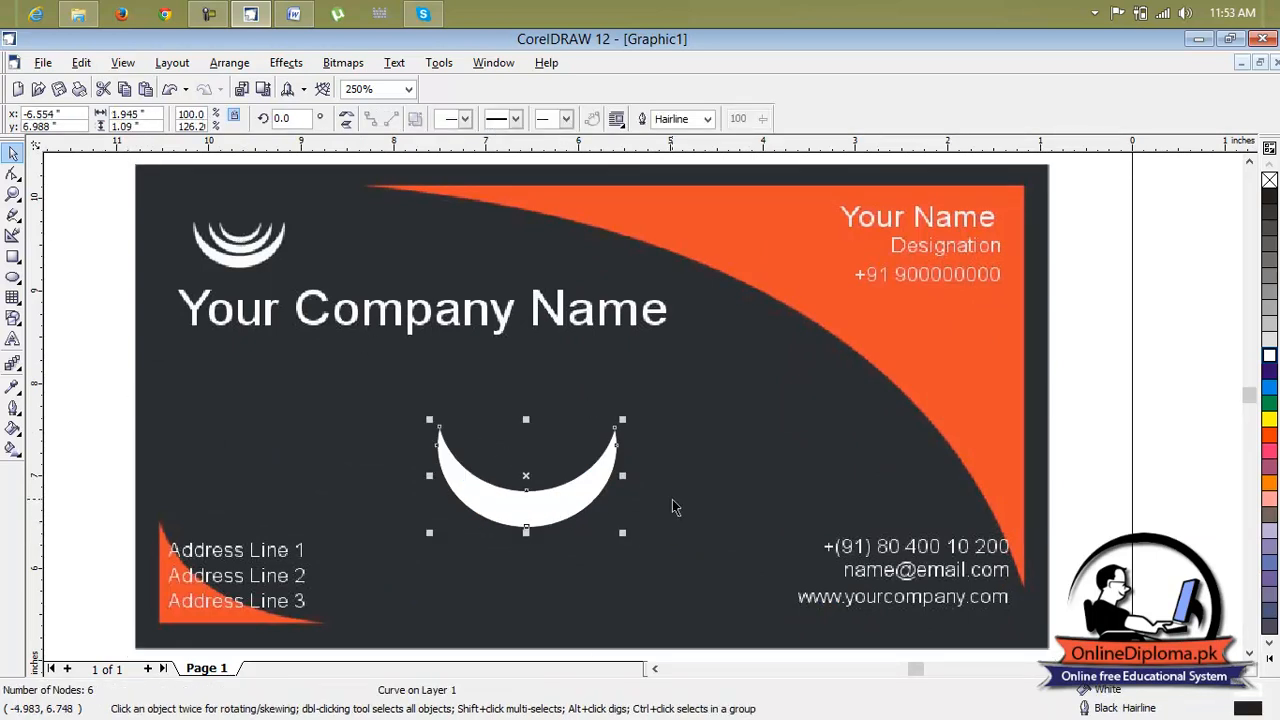
# Duplicate the crescent, scale the copy down and place it just above the original
pyautogui.hotkey('ctrl', 'd')
pyautogui.moveTo(566, 482); pyautogui.dragTo(546, 464)
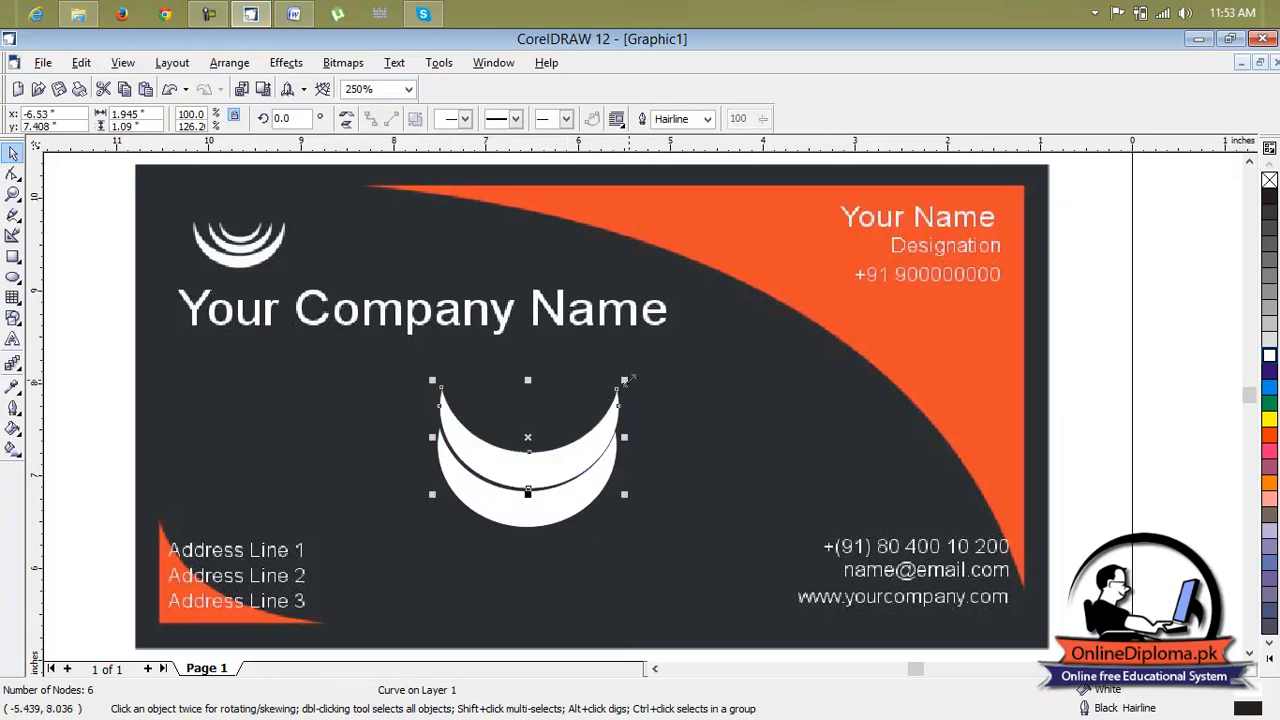
pyautogui.moveTo(626, 380); pyautogui.dragTo(590, 400)
pyautogui.moveTo(530, 439); pyautogui.dragTo(528, 451)
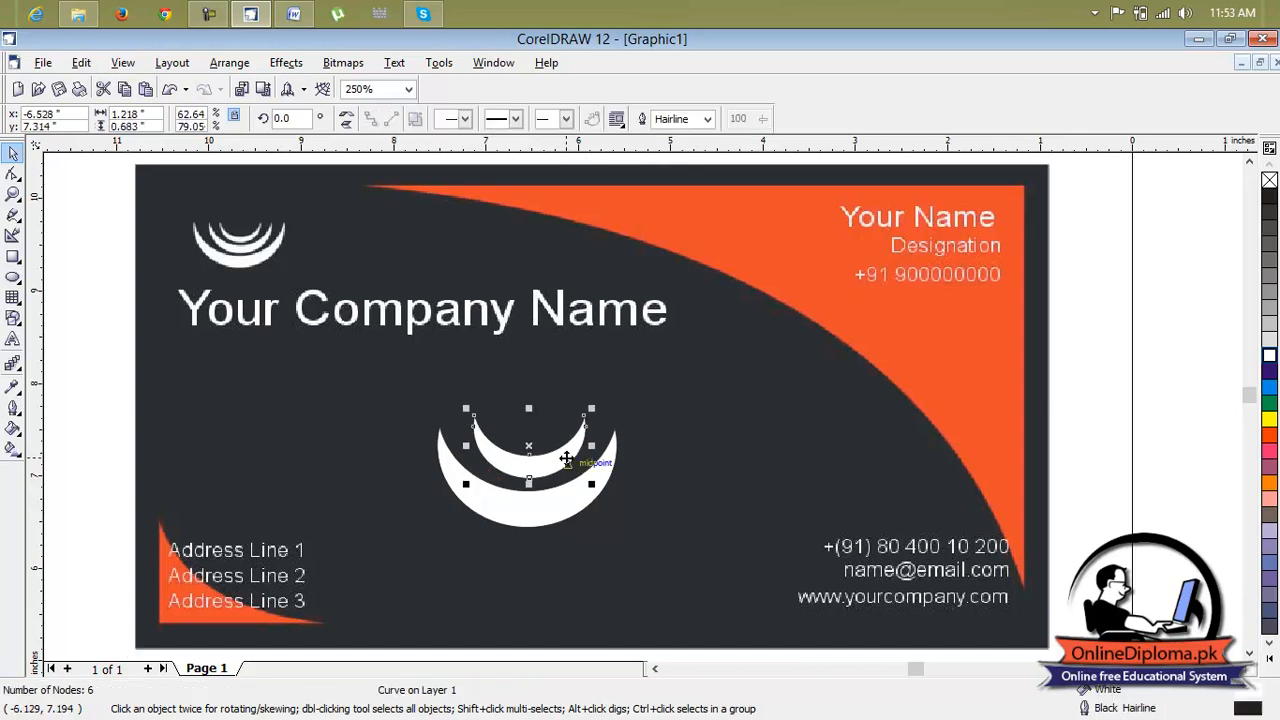
# Duplicate the smaller crescent, scale the new copy down and stack it above to finish the logo
pyautogui.hotkey('ctrl', 'd')
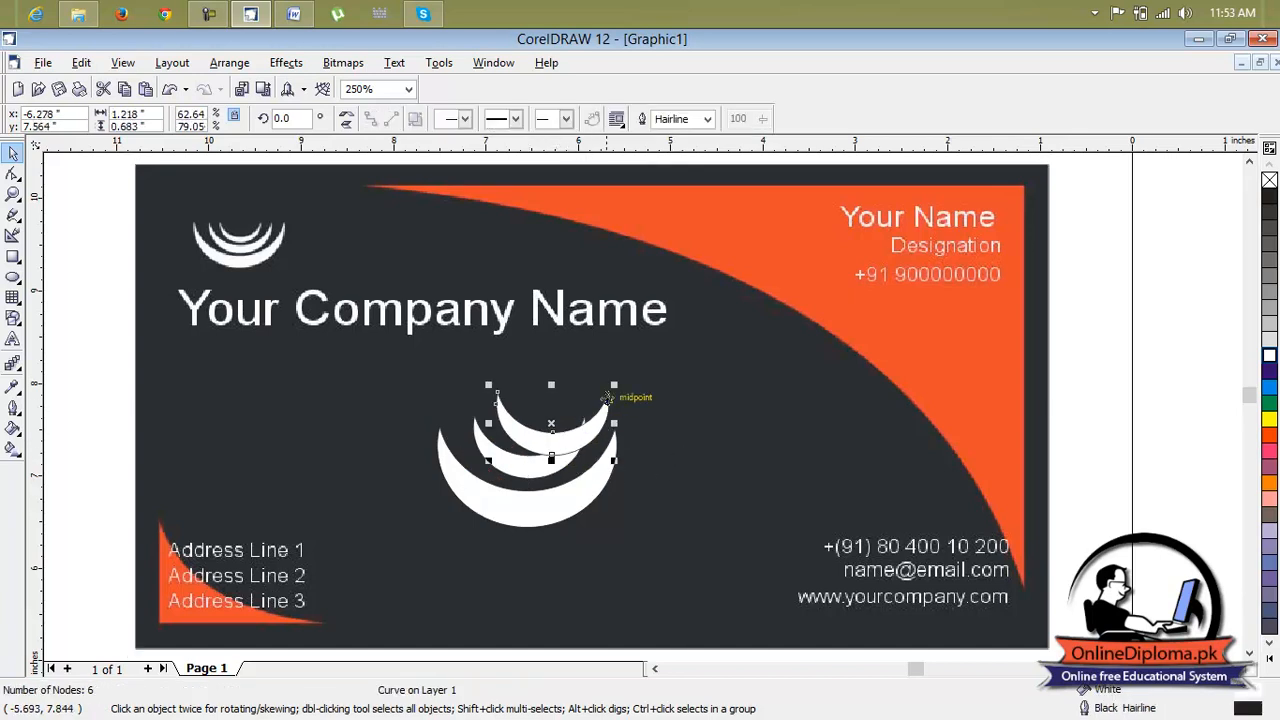
pyautogui.moveTo(614, 383); pyautogui.dragTo(530, 424)
pyautogui.click(660, 413)
pyautogui.scroll(-1, 610, 451)
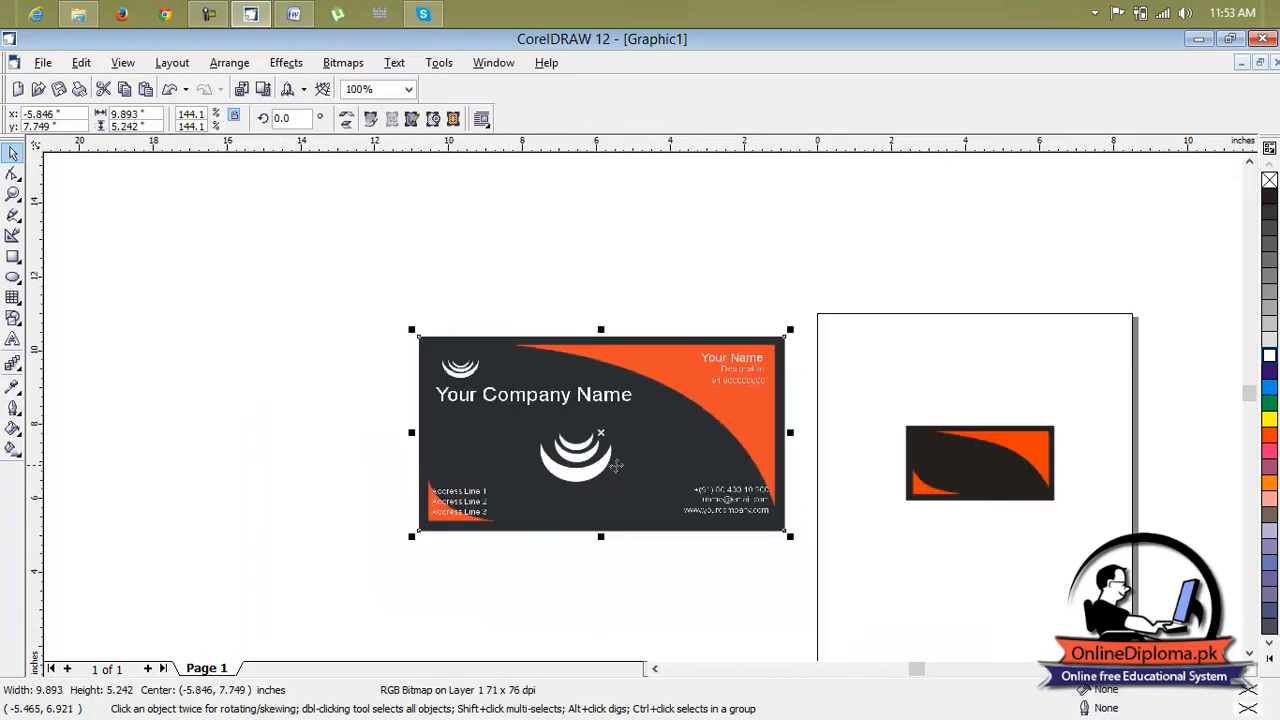
# Move a crescent from the sample onto the top-left area of the recreated card
pyautogui.click(604, 467)
pyautogui.click(593, 470)
pyautogui.moveTo(593, 470); pyautogui.dragTo(926, 446)
pyautogui.click(944, 374)
pyautogui.click(930, 378)
pyautogui.click(1006, 452)
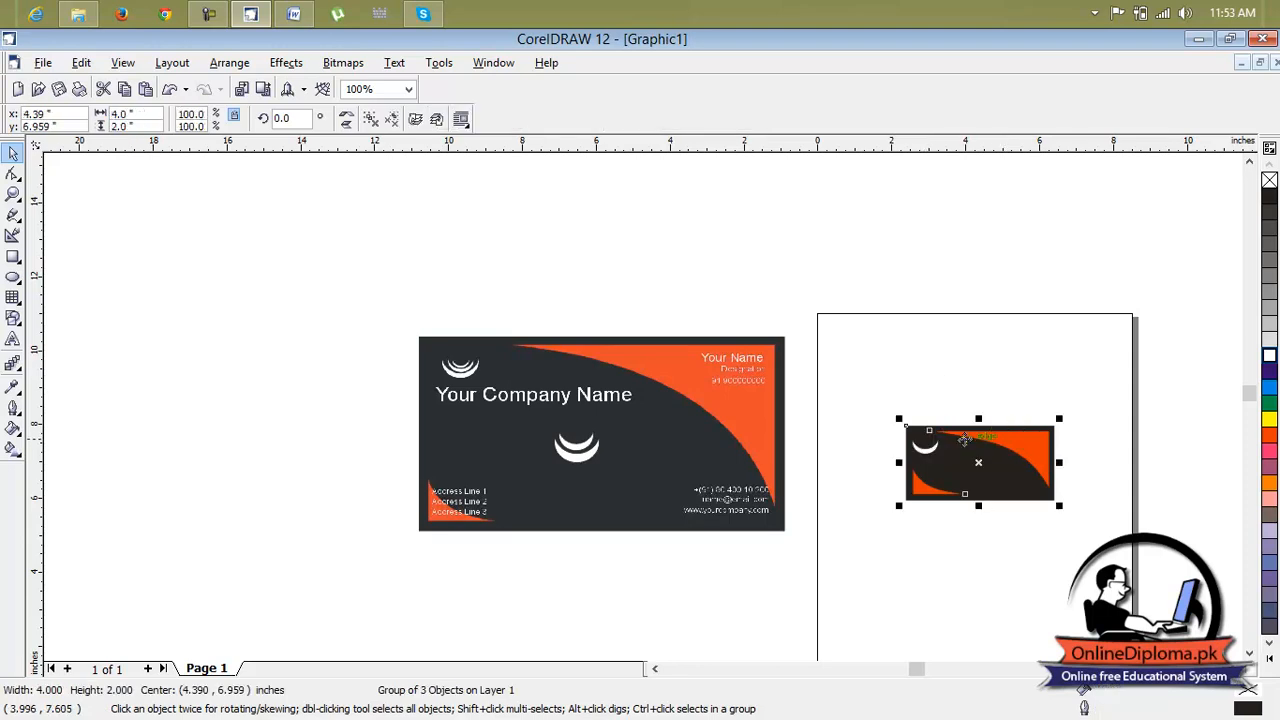
pyautogui.scroll(2, 956, 426)
pyautogui.click(17, 177)
pyautogui.click(51, 182)
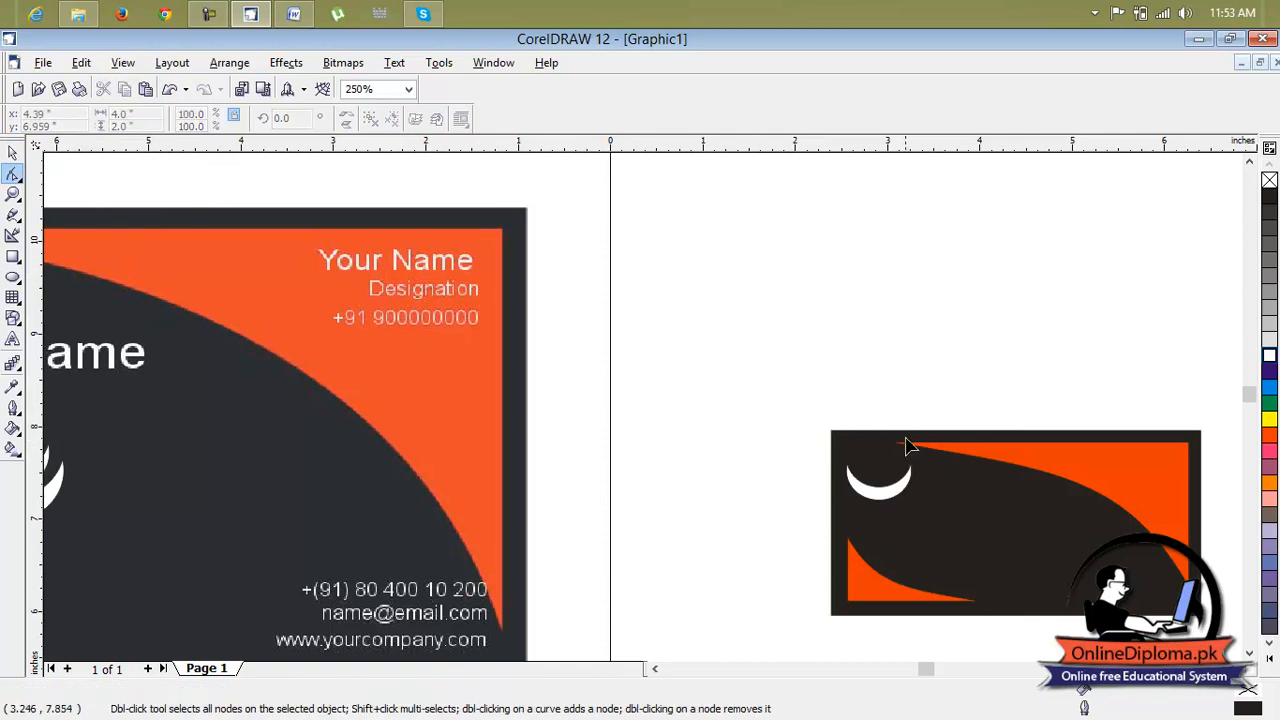
pyautogui.click(13, 152)
pyautogui.scroll(-1, 381, 354)
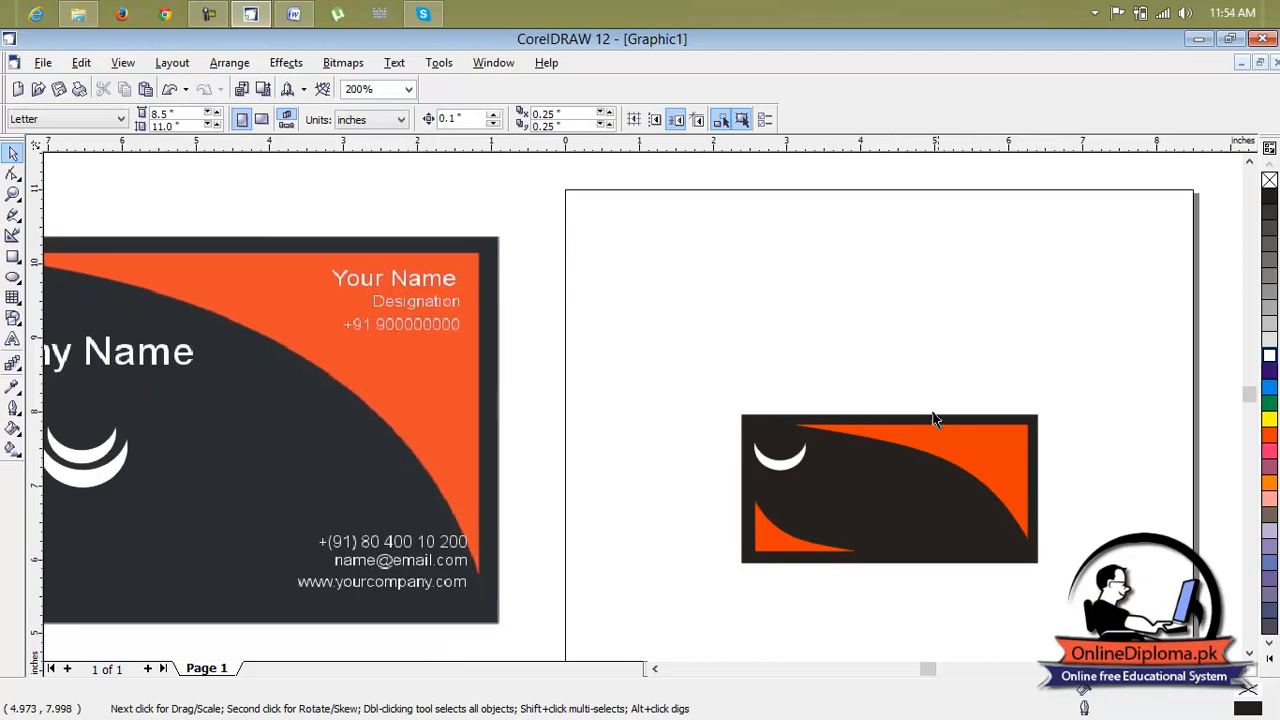
# Ungroup the recreated card and shift the top orange curve's starting node a little to the right
pyautogui.moveTo(1107, 374); pyautogui.dragTo(742, 635)
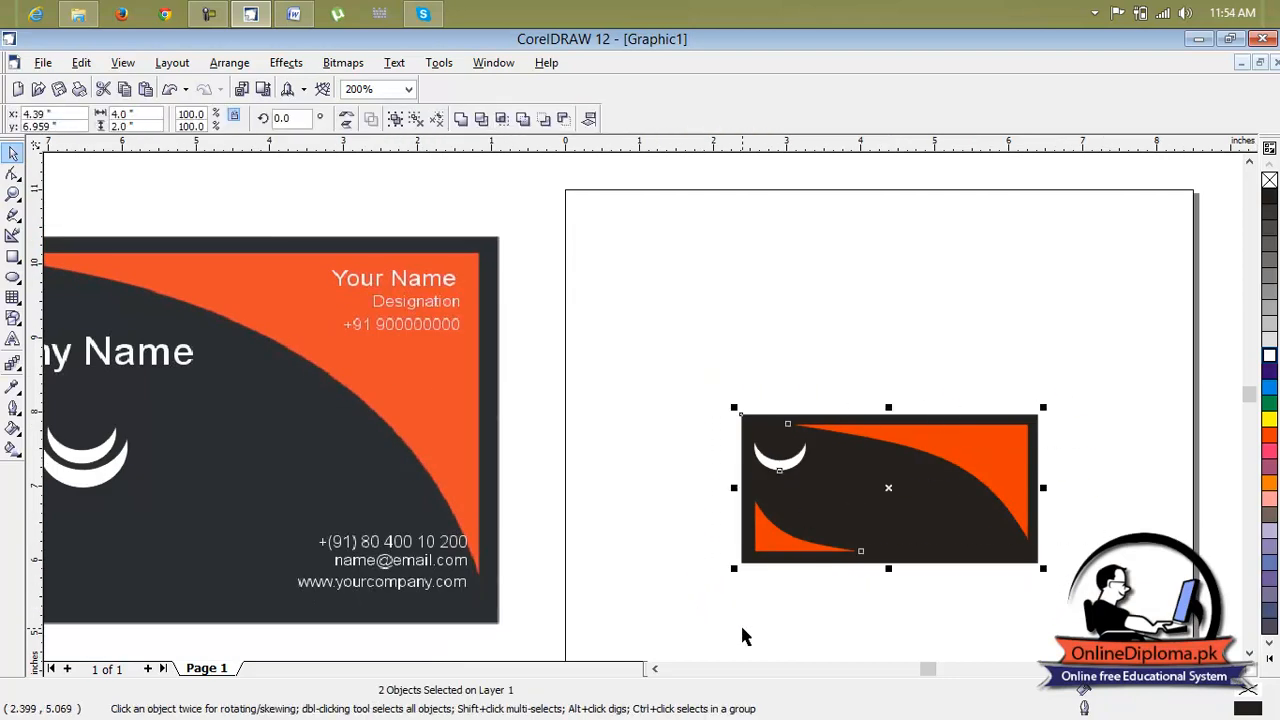
pyautogui.hotkey('ctrl', 'u')
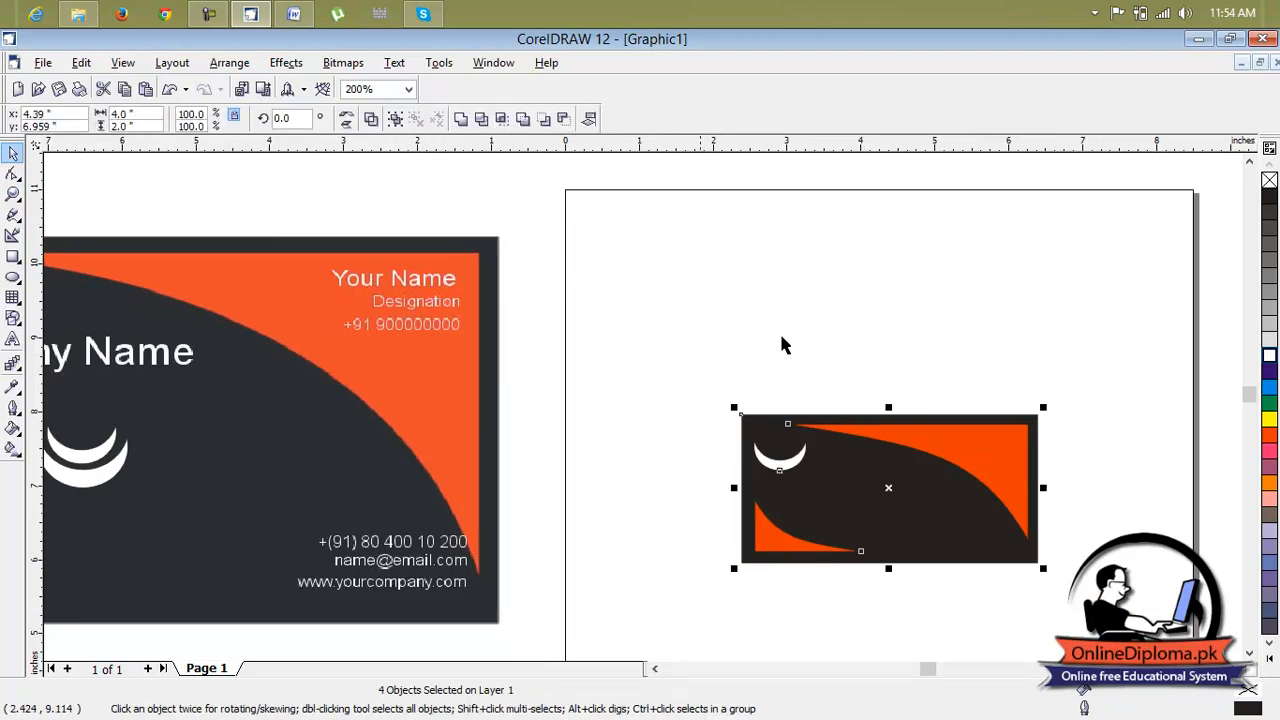
pyautogui.click(13, 173)
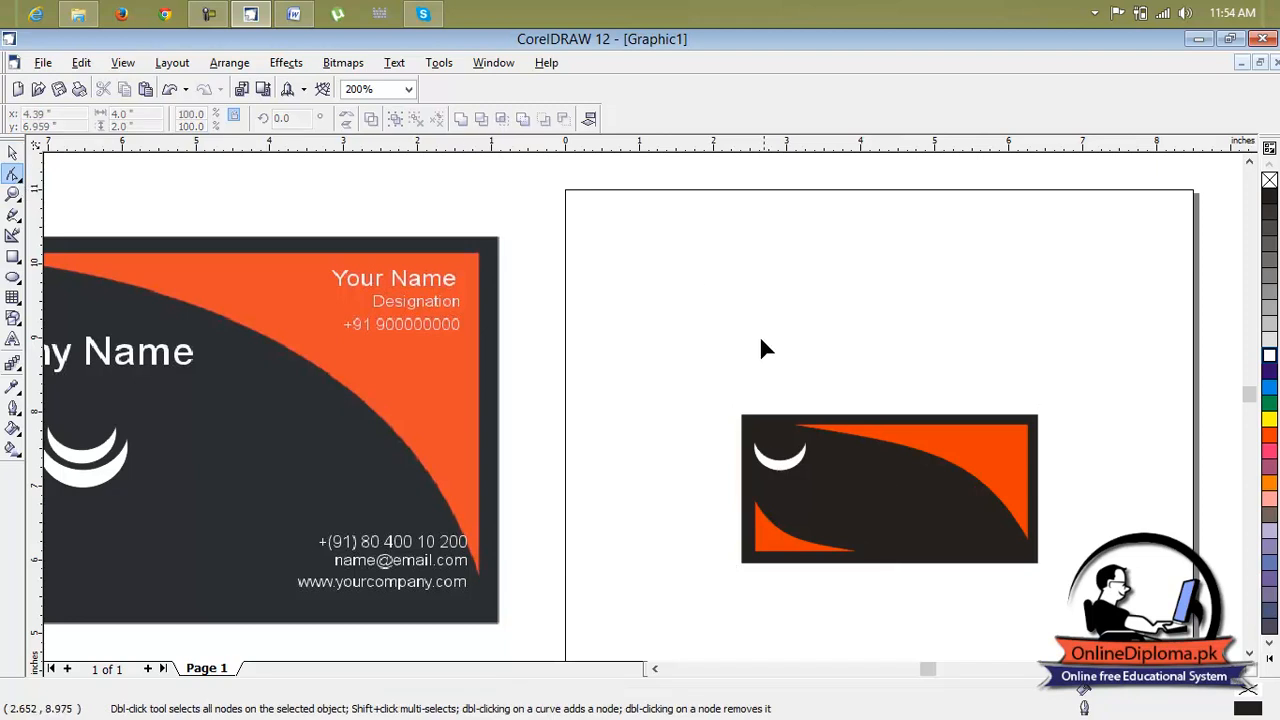
pyautogui.click(845, 437)
pyautogui.click(789, 425)
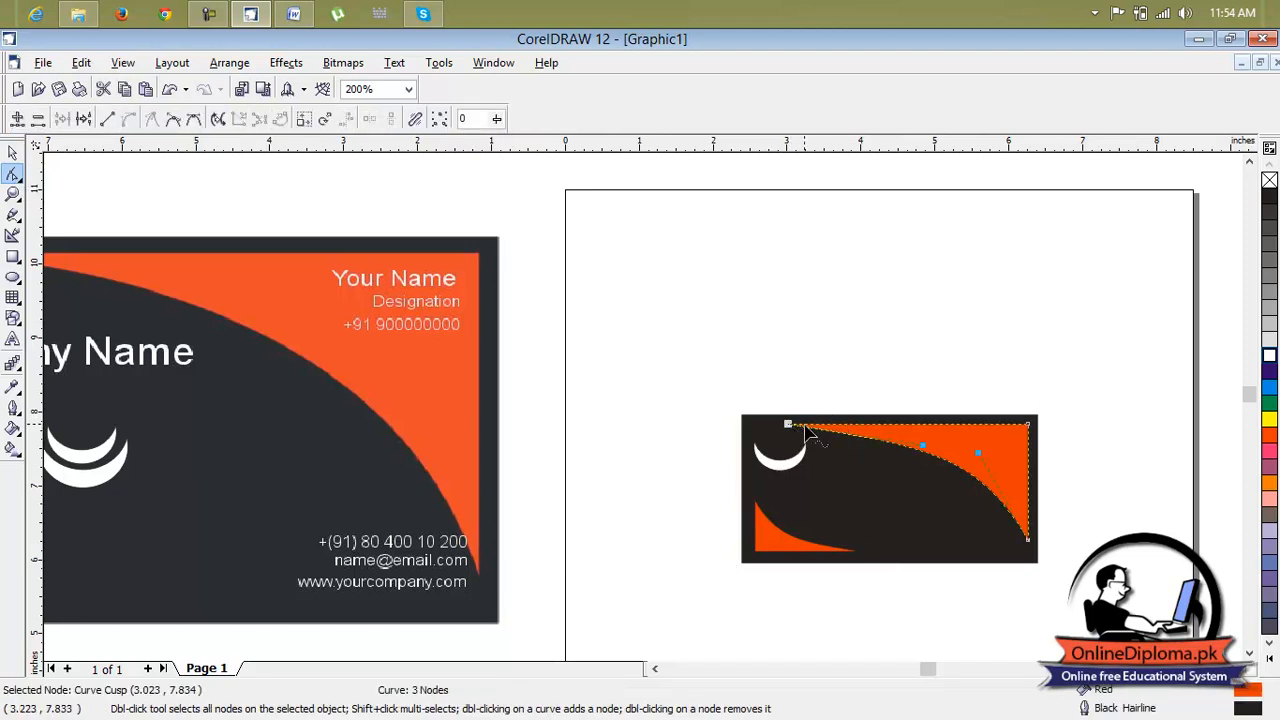
pyautogui.moveTo(790, 424); pyautogui.dragTo(814, 424)
pyautogui.click(1118, 474)
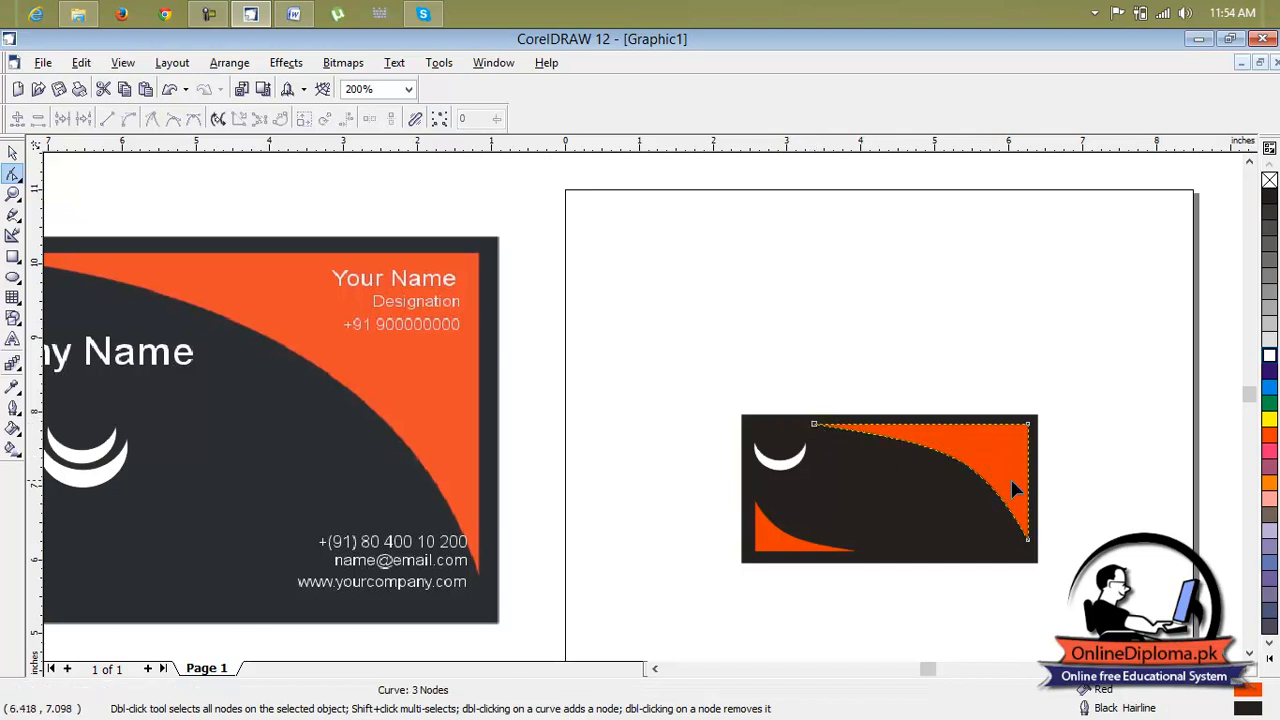
# Duplicate the crescent on the recreated card, scale the copy down and place it just above the original
pyautogui.click(810, 475)
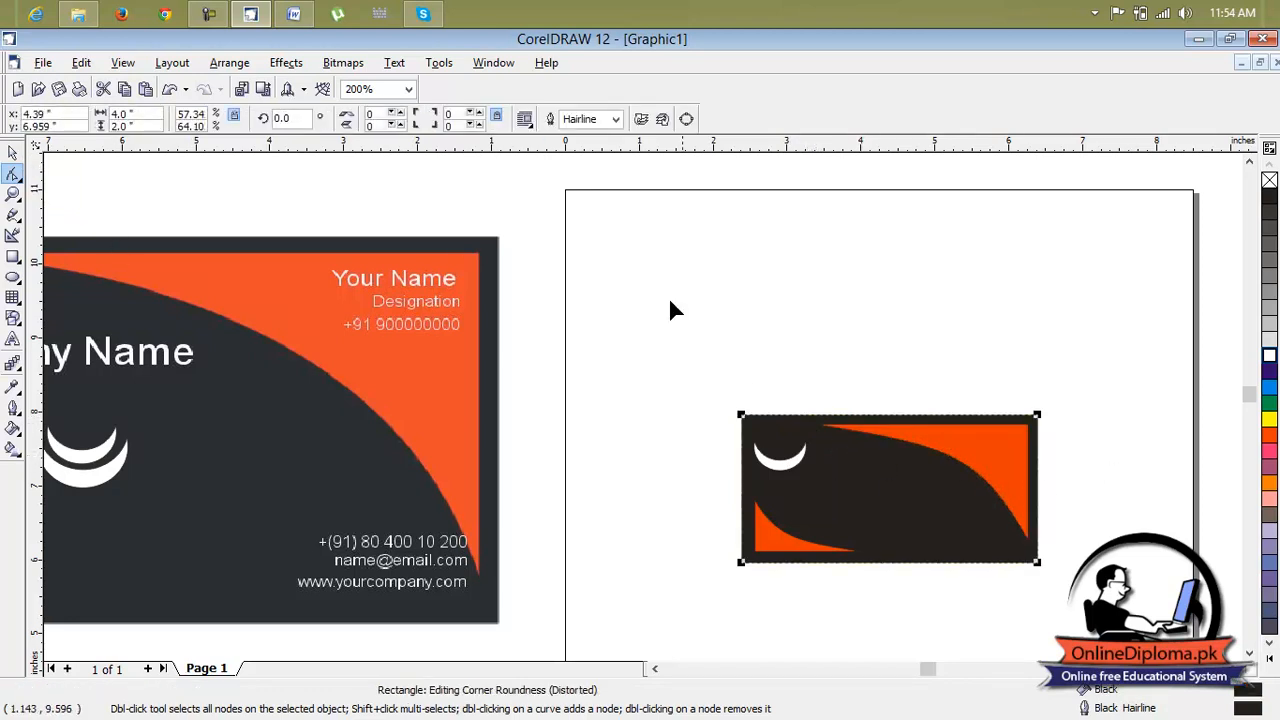
pyautogui.click(784, 468)
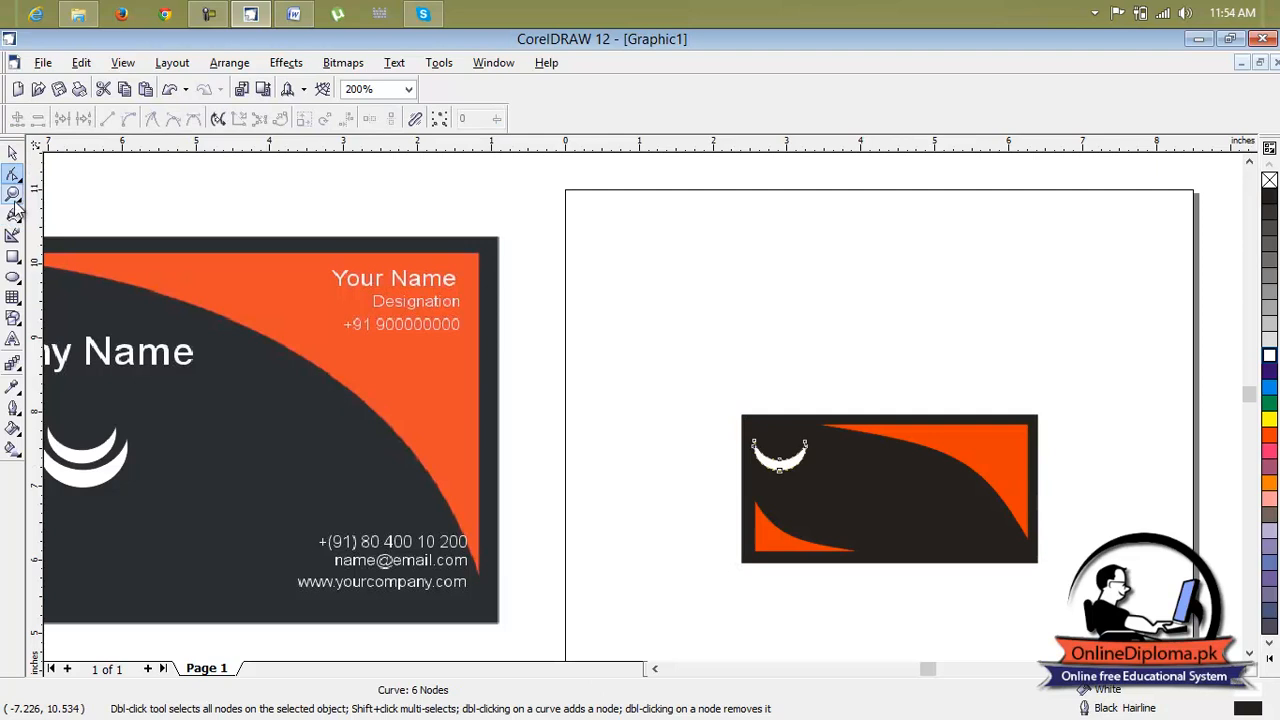
pyautogui.click(12, 152)
pyautogui.scroll(5, 780, 455)
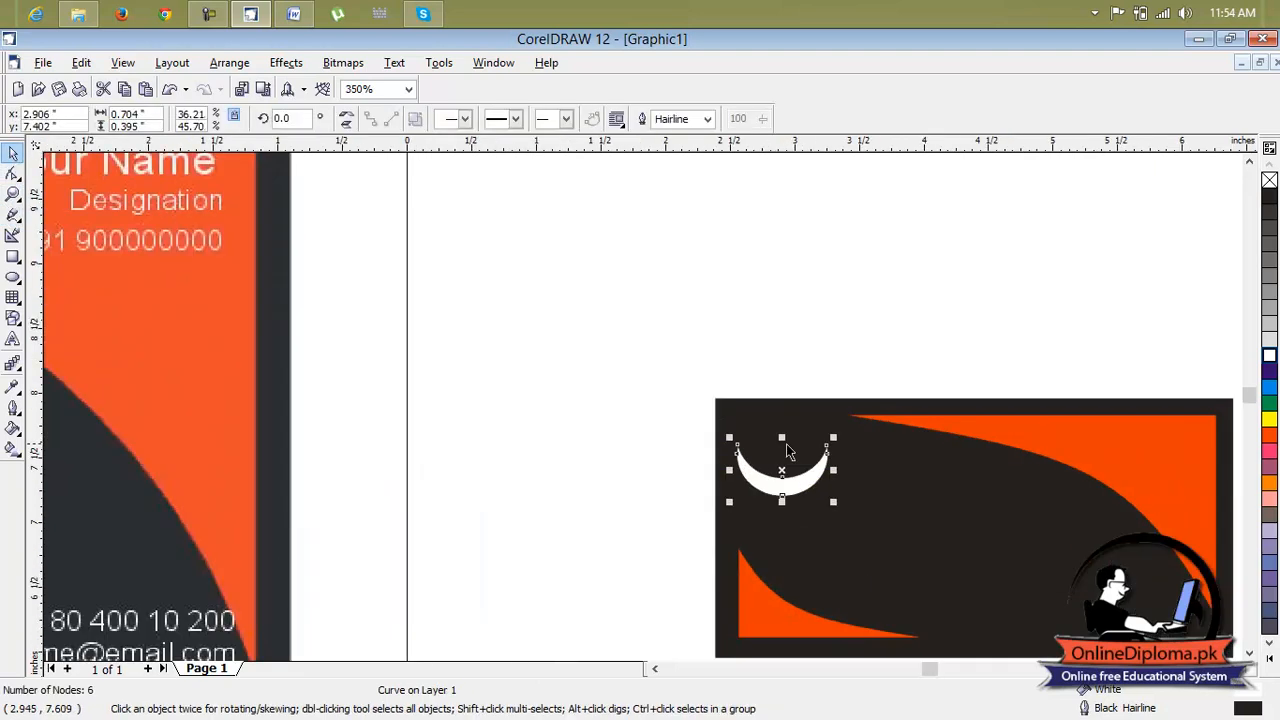
pyautogui.moveTo(927, 414); pyautogui.dragTo(909, 435)
pyautogui.click(799, 271)
pyautogui.click(820, 533)
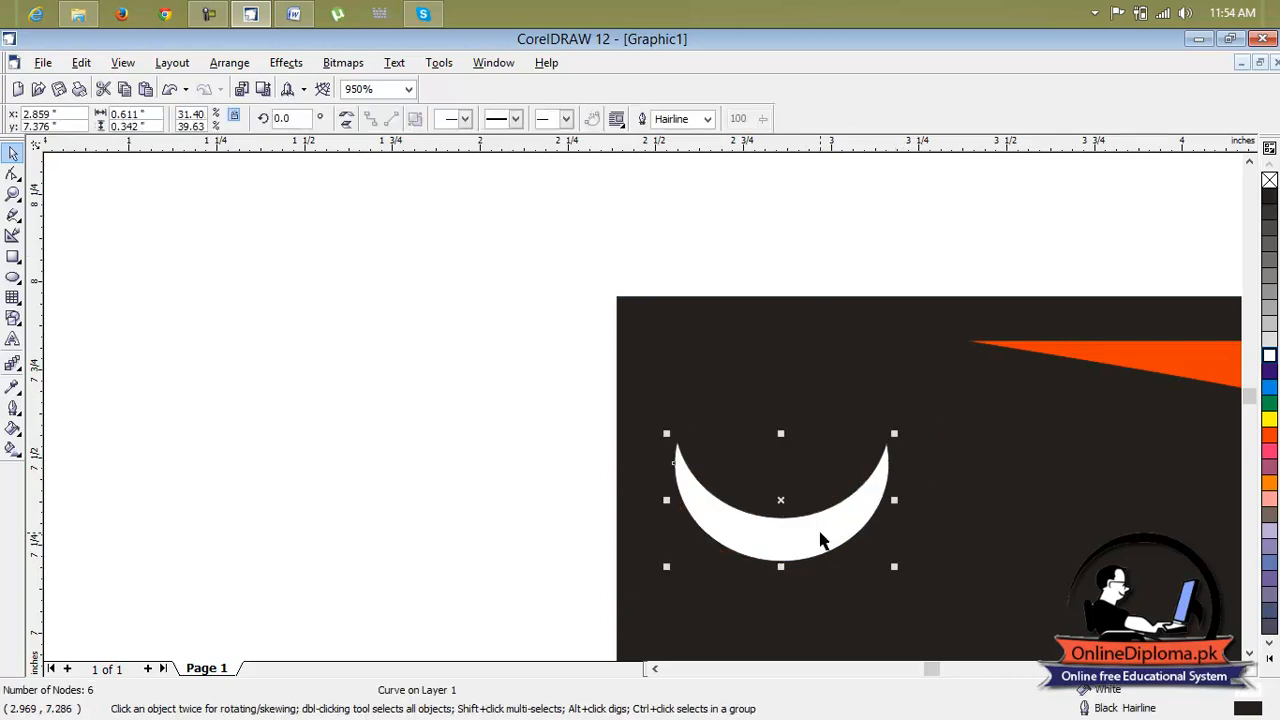
pyautogui.hotkey('ctrl', 'd')
pyautogui.moveTo(982, 345)
pyautogui.mouseDown()
pyautogui.moveTo(892, 398)
pyautogui.moveTo(926, 377)
pyautogui.mouseUp()
pyautogui.moveTo(843, 434); pyautogui.dragTo(779, 470)
pyautogui.click(965, 507)
pyautogui.click(811, 493)
# Duplicate the smaller crescent, scale the new copy down and stack it above to complete the three-crescent logo
pyautogui.hotkey('ctrl', 'd')
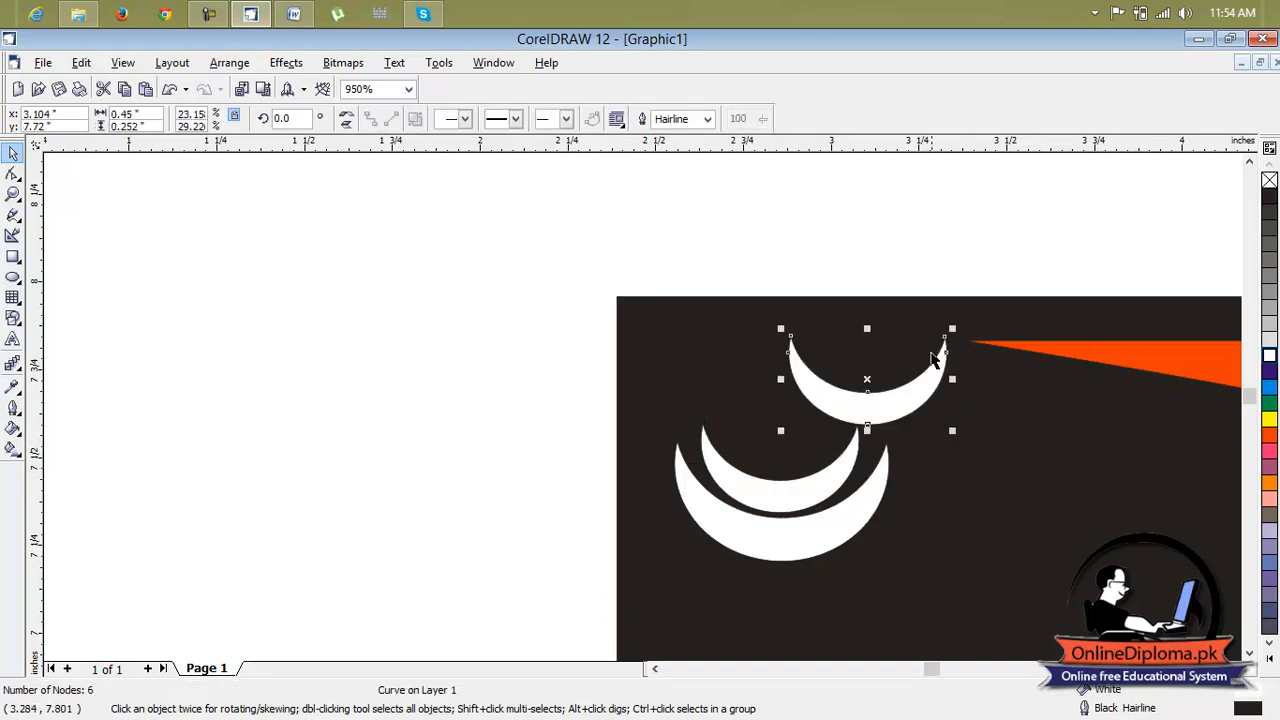
pyautogui.moveTo(952, 328); pyautogui.dragTo(931, 347)
pyautogui.moveTo(853, 403); pyautogui.dragTo(822, 462)
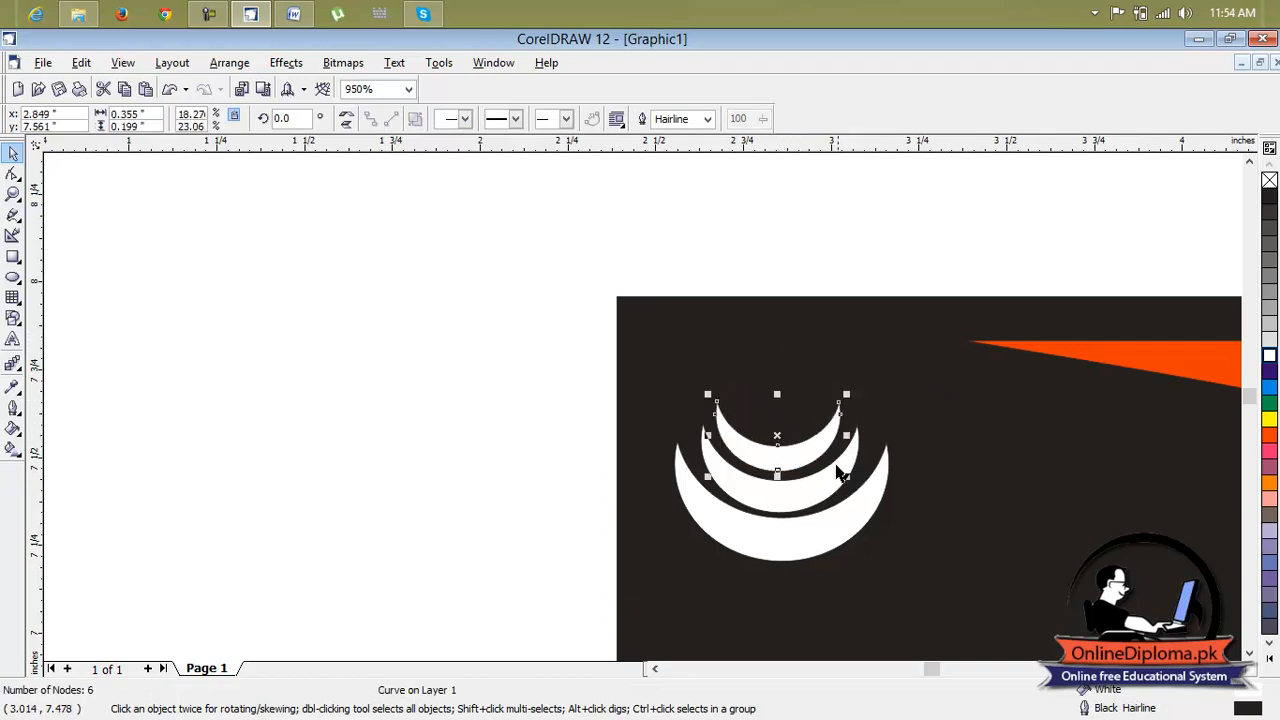
# Lock the card's black rectangle and both orange curved shapes
pyautogui.scroll(-4, 820, 537)
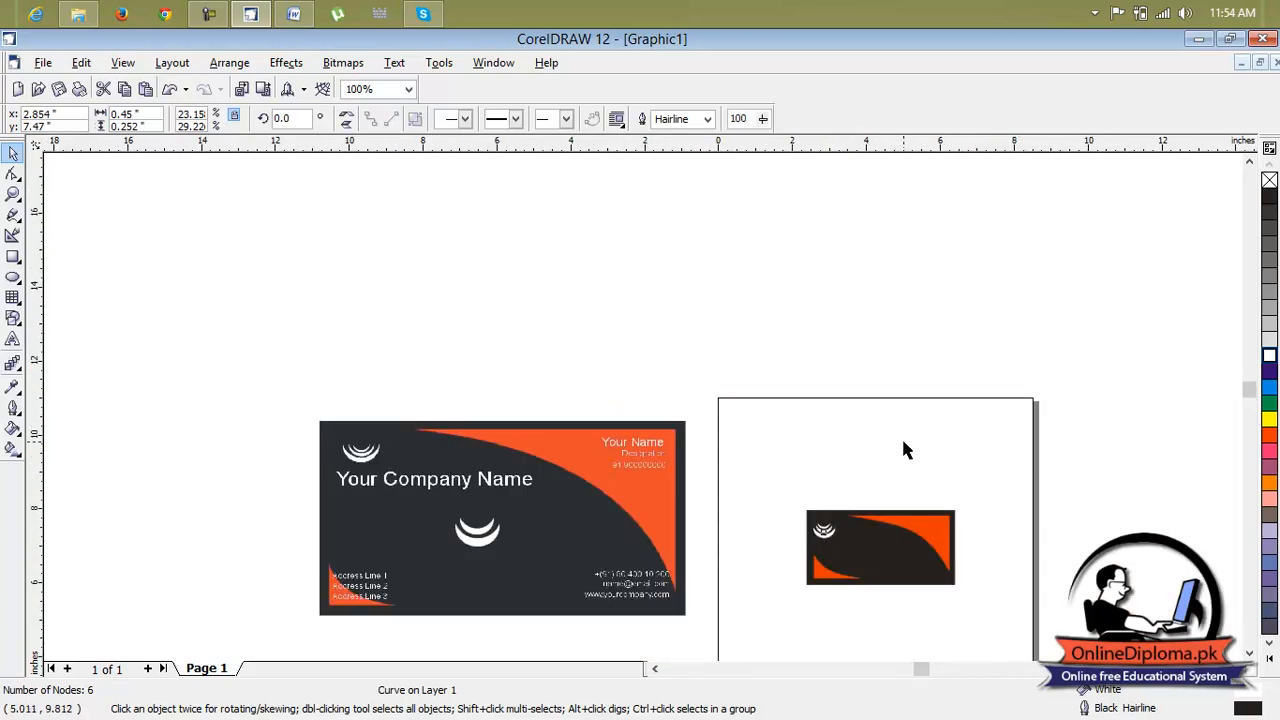
pyautogui.click(903, 450)
pyautogui.scroll(3, 828, 545)
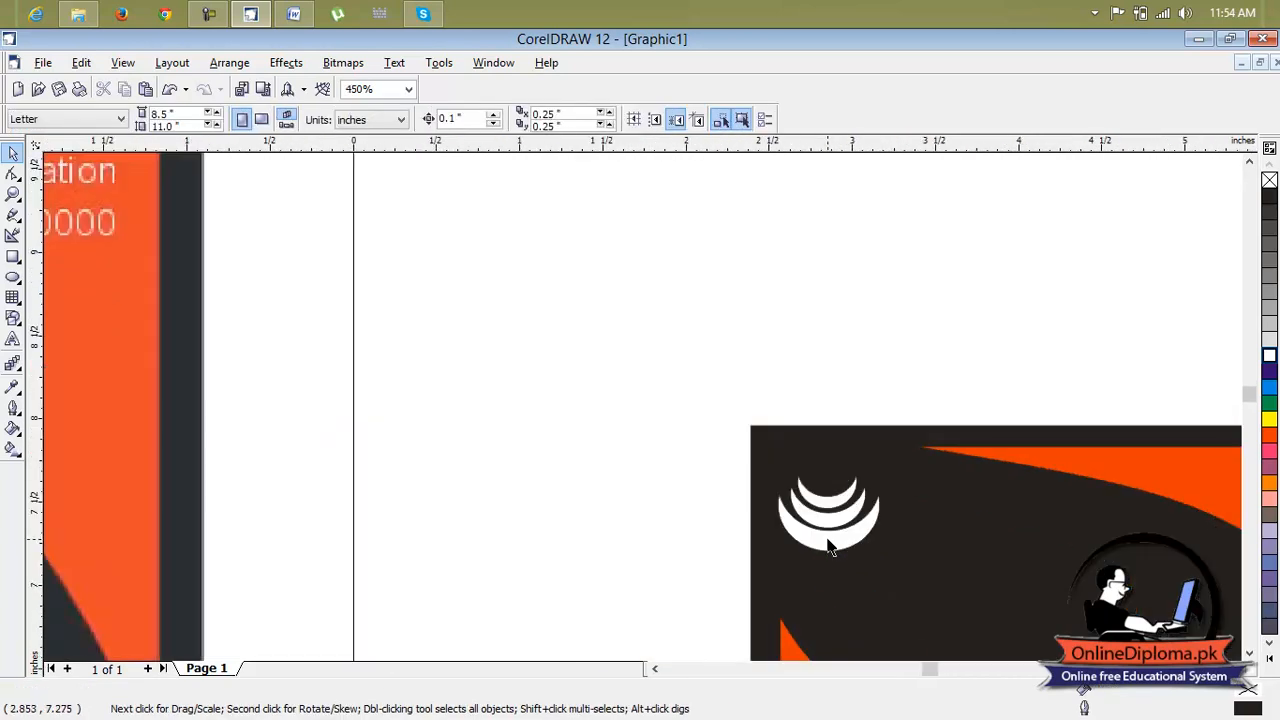
pyautogui.click(897, 476)
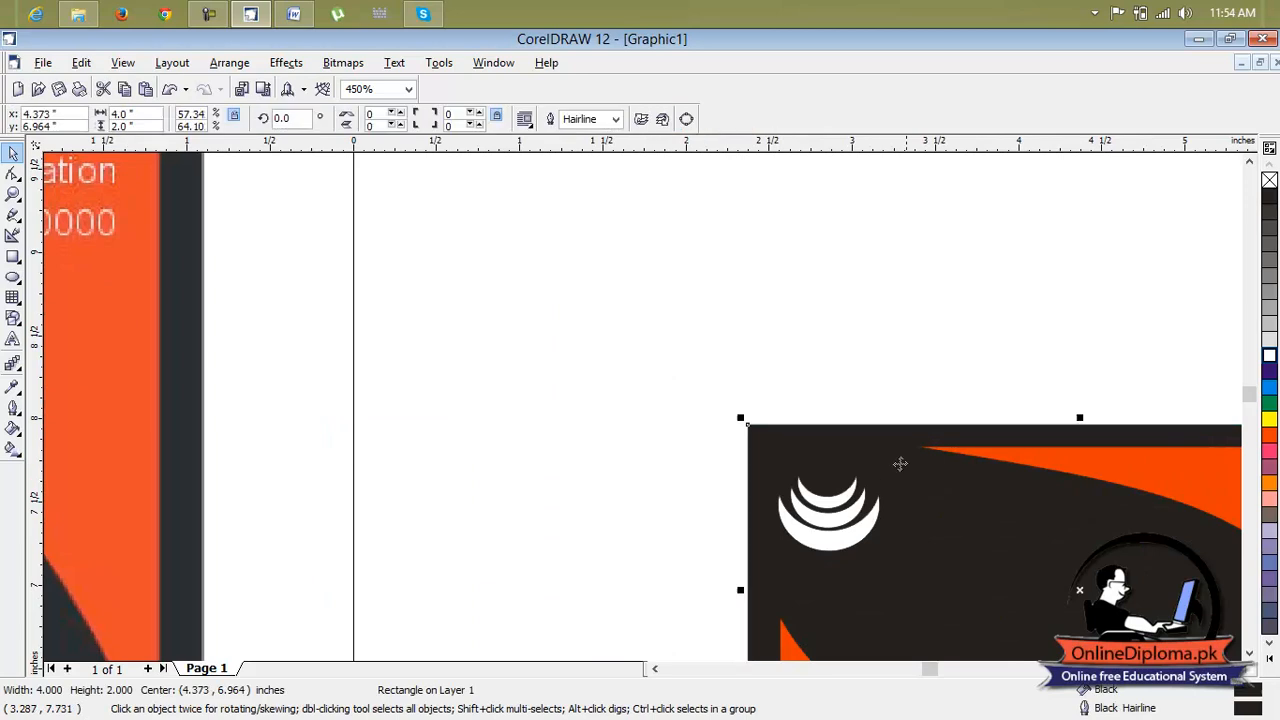
pyautogui.scroll(-2, 952, 513)
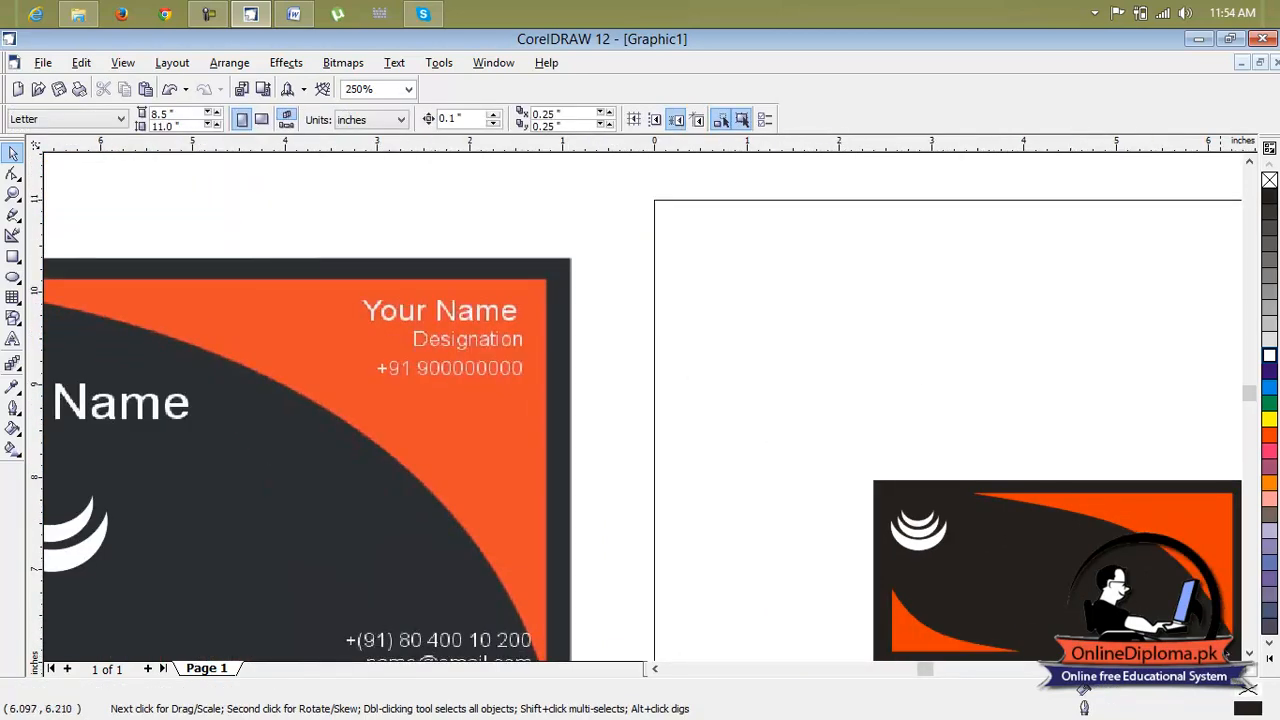
pyautogui.click(1248, 655)
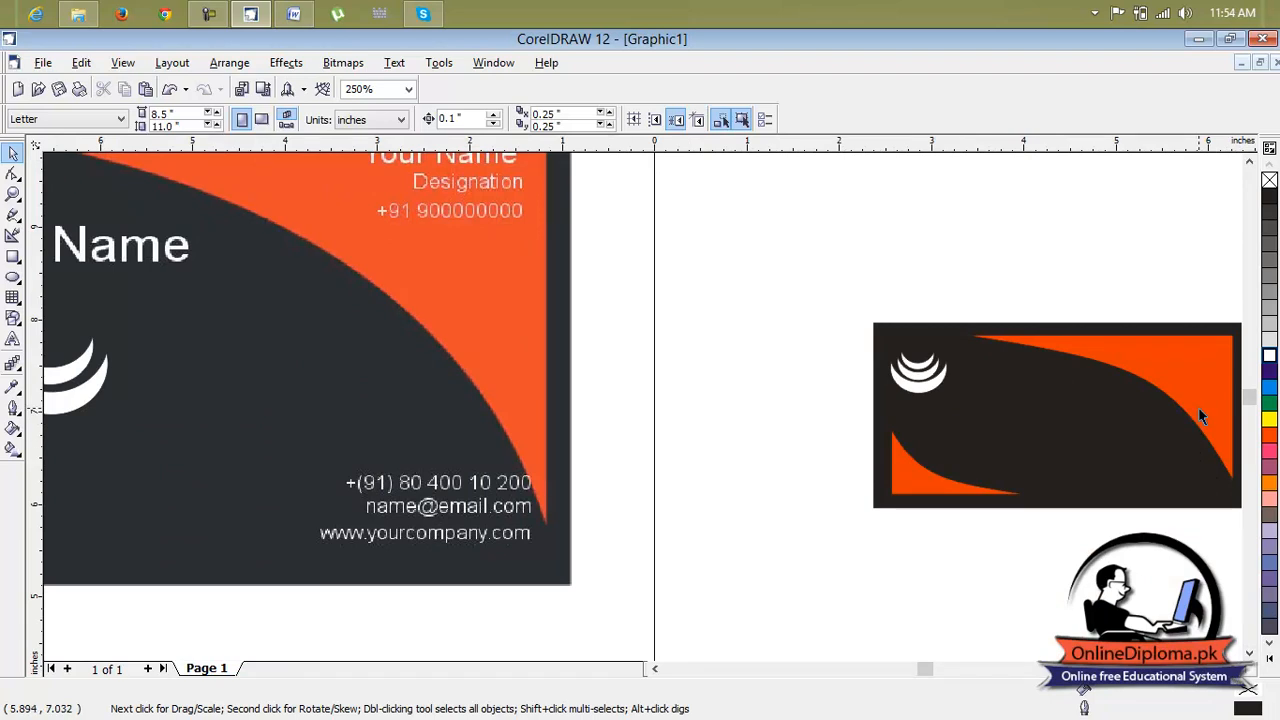
pyautogui.click(1198, 405)
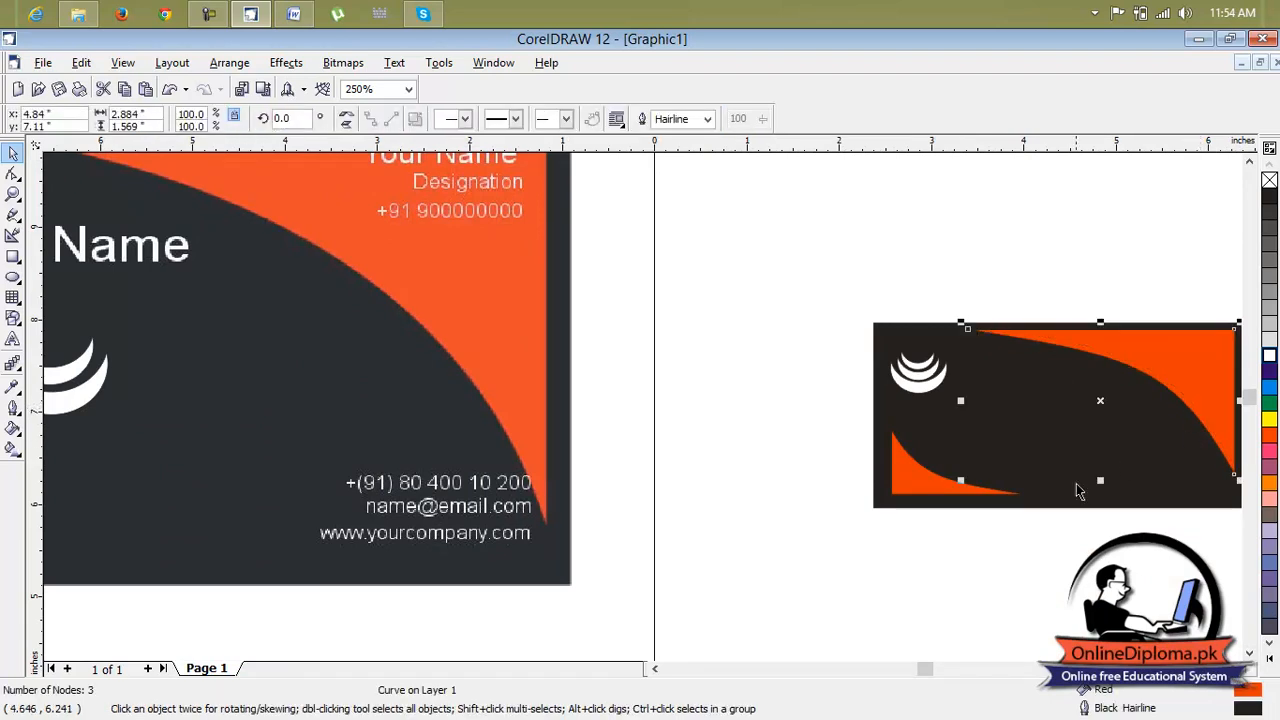
pyautogui.click(913, 491)
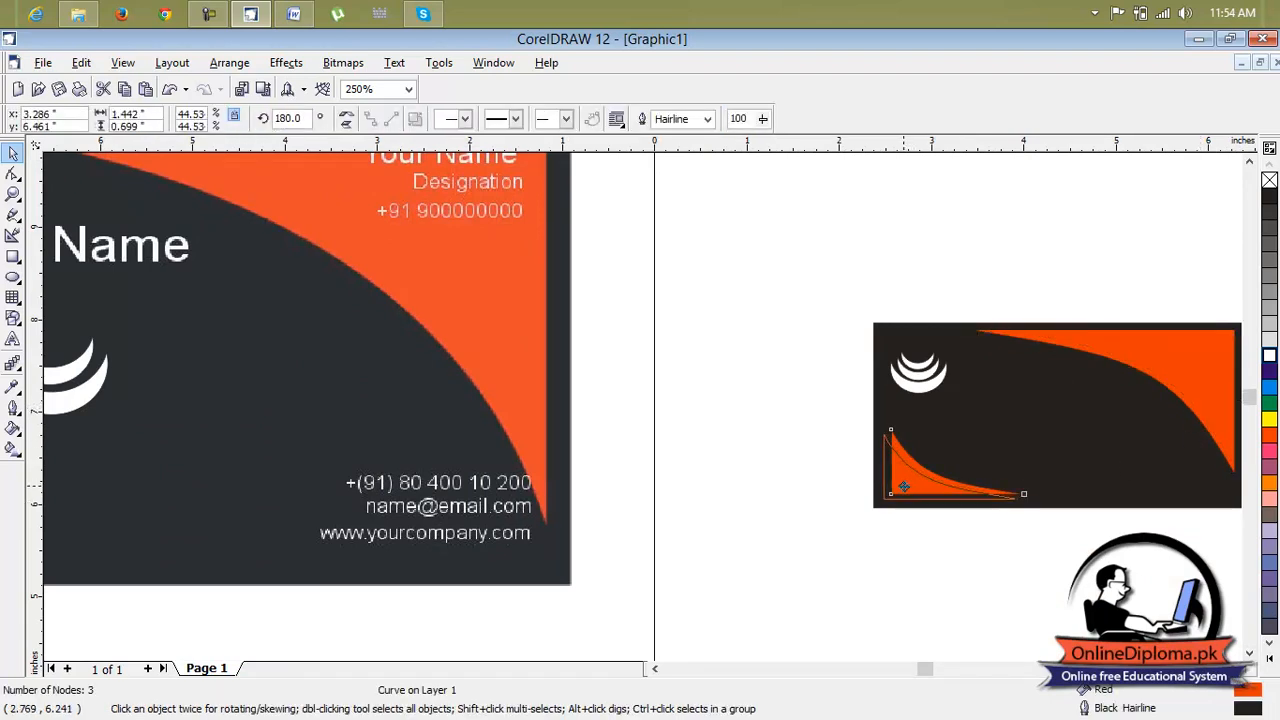
pyautogui.click(947, 517)
pyautogui.scroll(-2, 997, 544)
pyautogui.click(1060, 510)
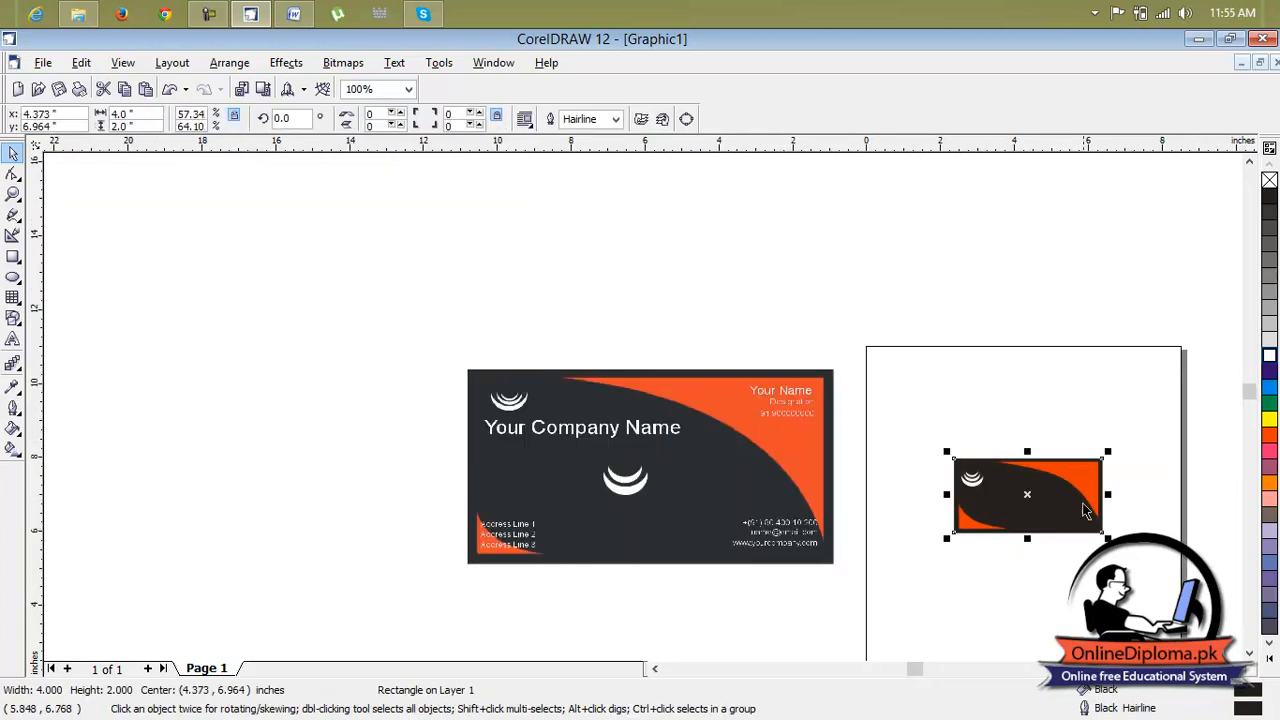
pyautogui.keyDown('shift'); pyautogui.click(1087, 482); pyautogui.keyUp('shift')
pyautogui.keyDown('shift'); pyautogui.click(974, 523); pyautogui.keyUp('shift')
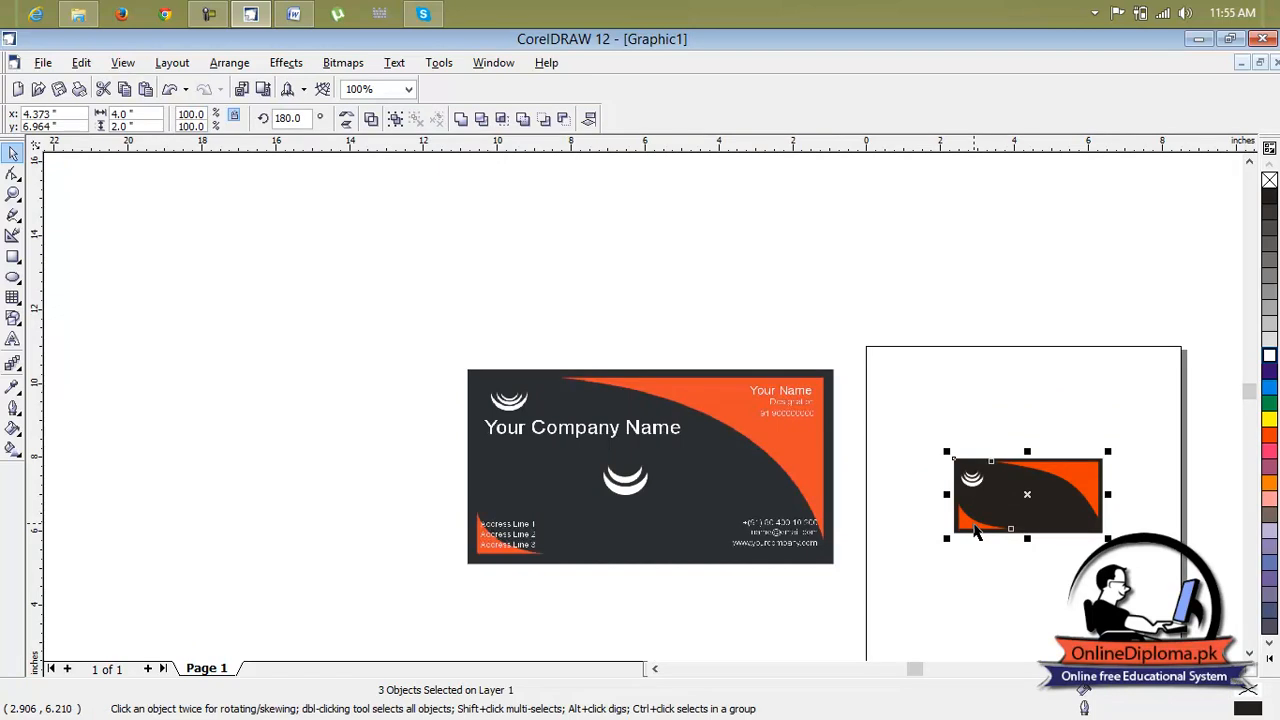
pyautogui.click(241, 66)
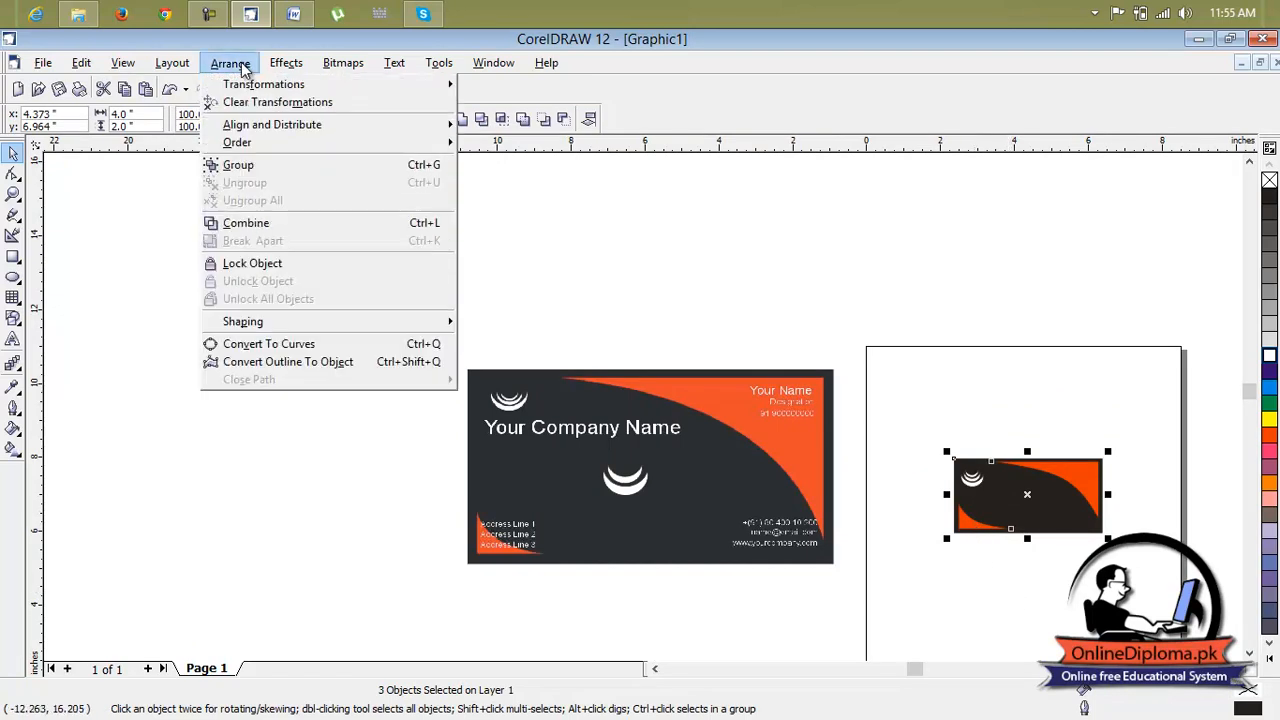
pyautogui.click(257, 263)
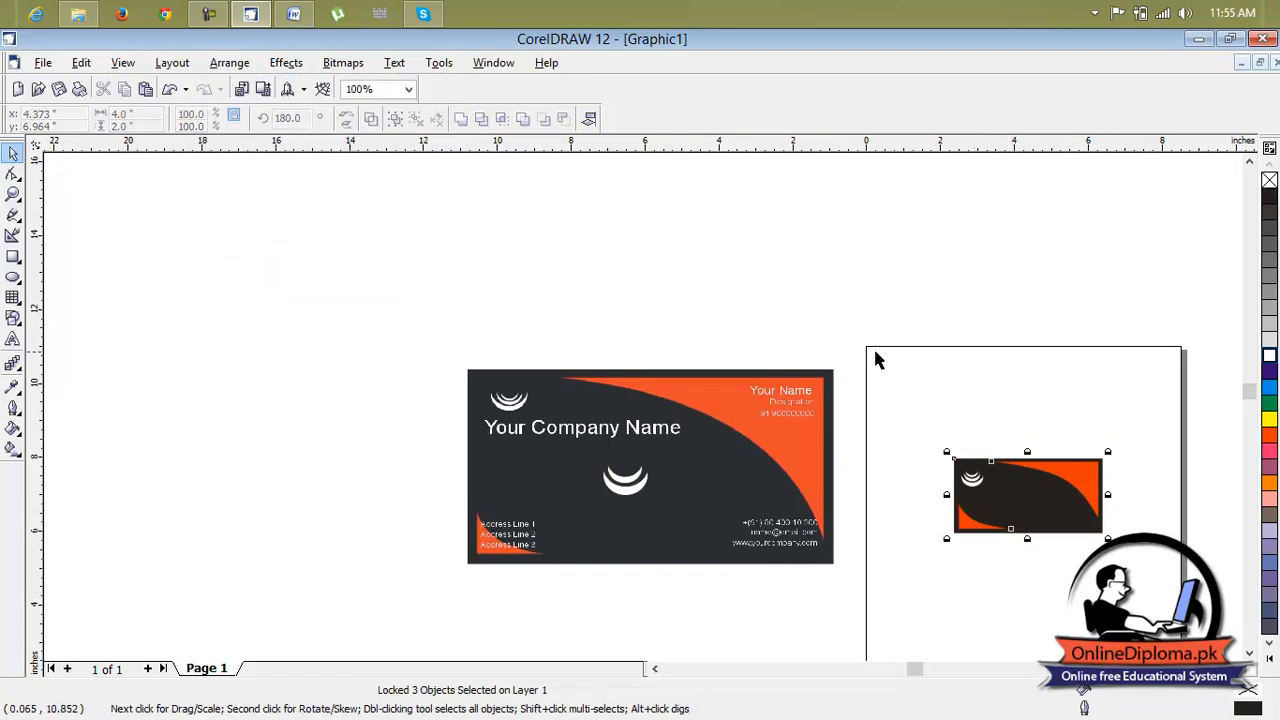
# Select the three stacked crescents and group them into one logo
pyautogui.moveTo(1030, 494); pyautogui.dragTo(1052, 550)
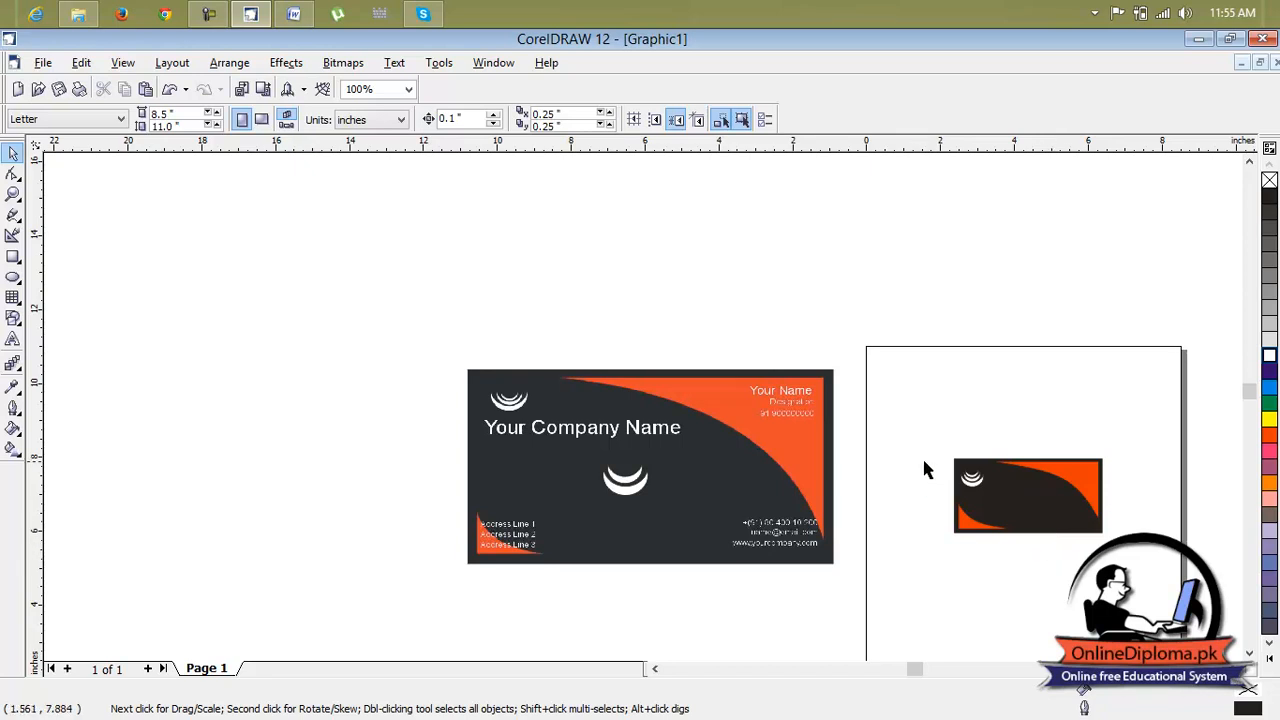
pyautogui.scroll(2, 920, 472)
pyautogui.scroll(2, 1016, 508)
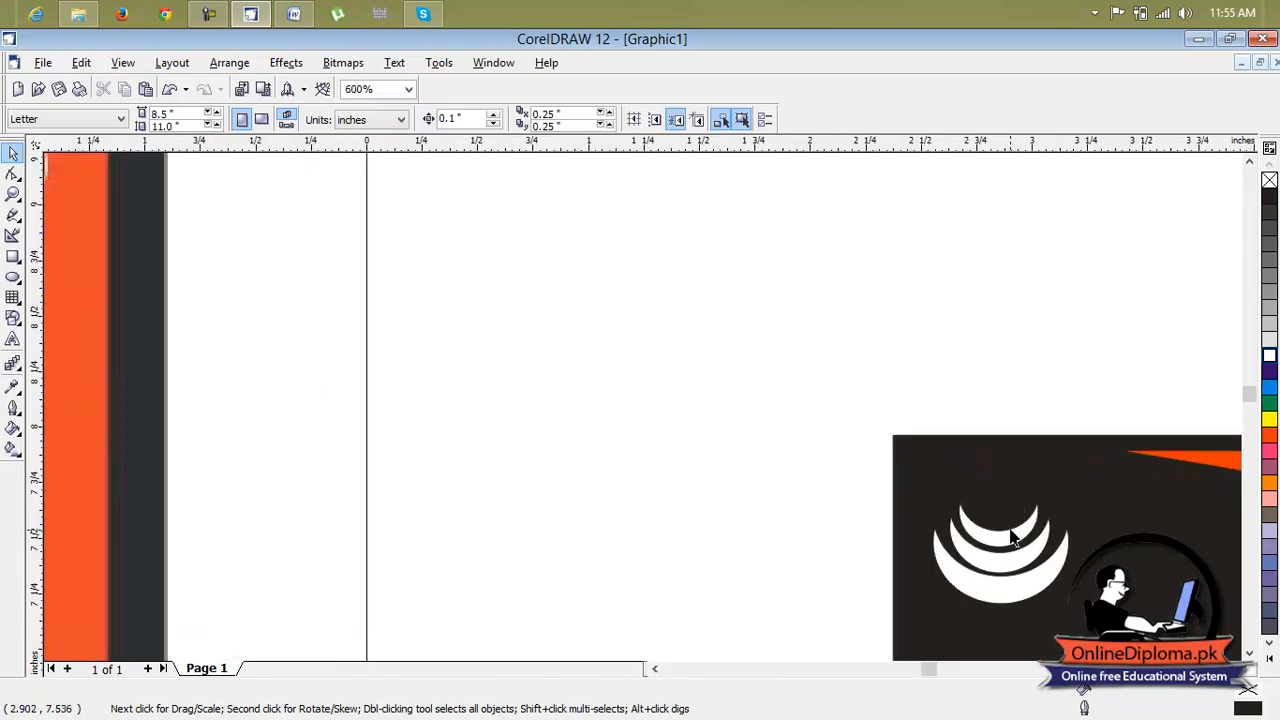
pyautogui.moveTo(1030, 545); pyautogui.dragTo(920, 618)
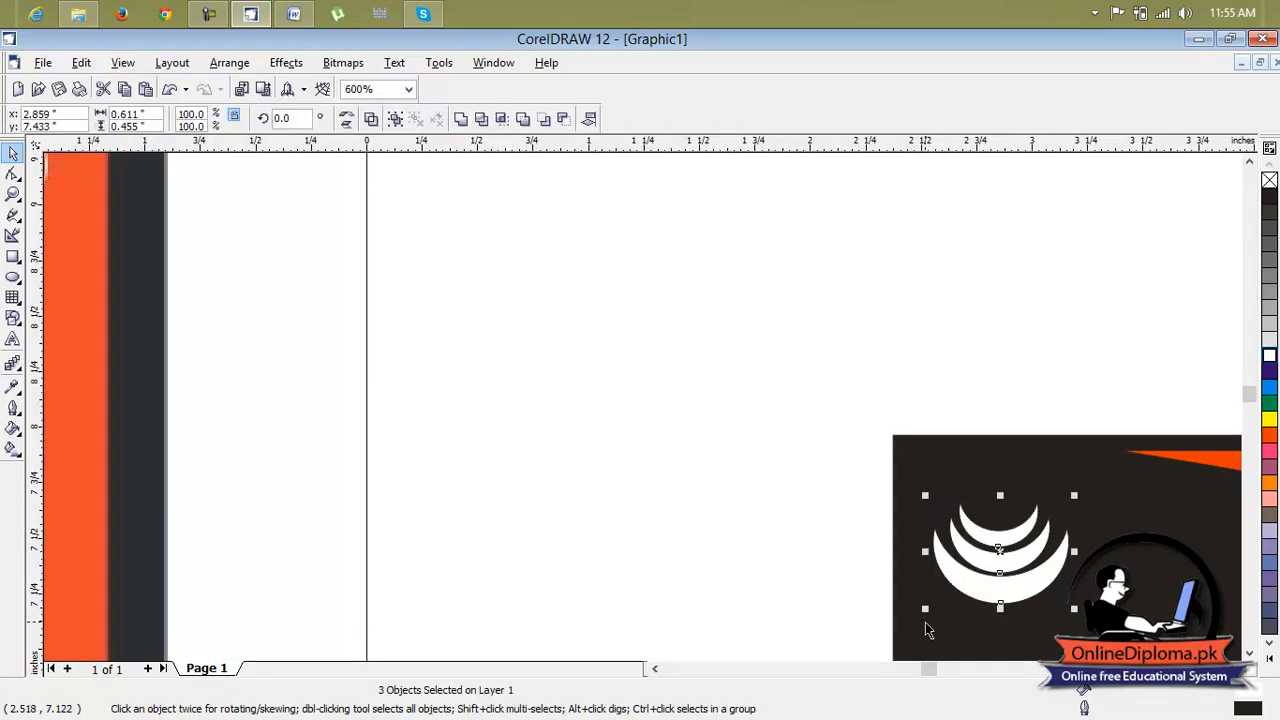
pyautogui.hotkey('ctrl', 'g')
# Unlock all locked objects on the recreated card
pyautogui.hscroll(3, 640, 400)
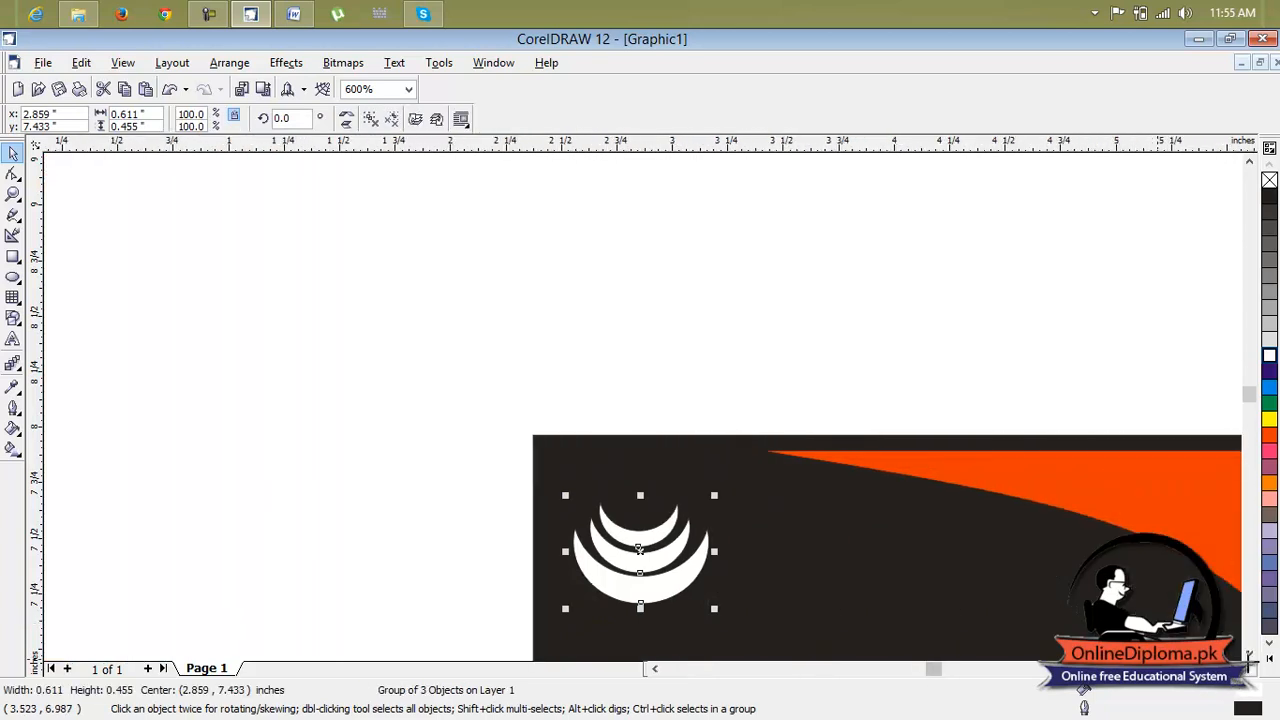
pyautogui.click(1249, 655)
pyautogui.click(1249, 655)
pyautogui.click(1249, 655)
pyautogui.scroll(-2, 1250, 662)
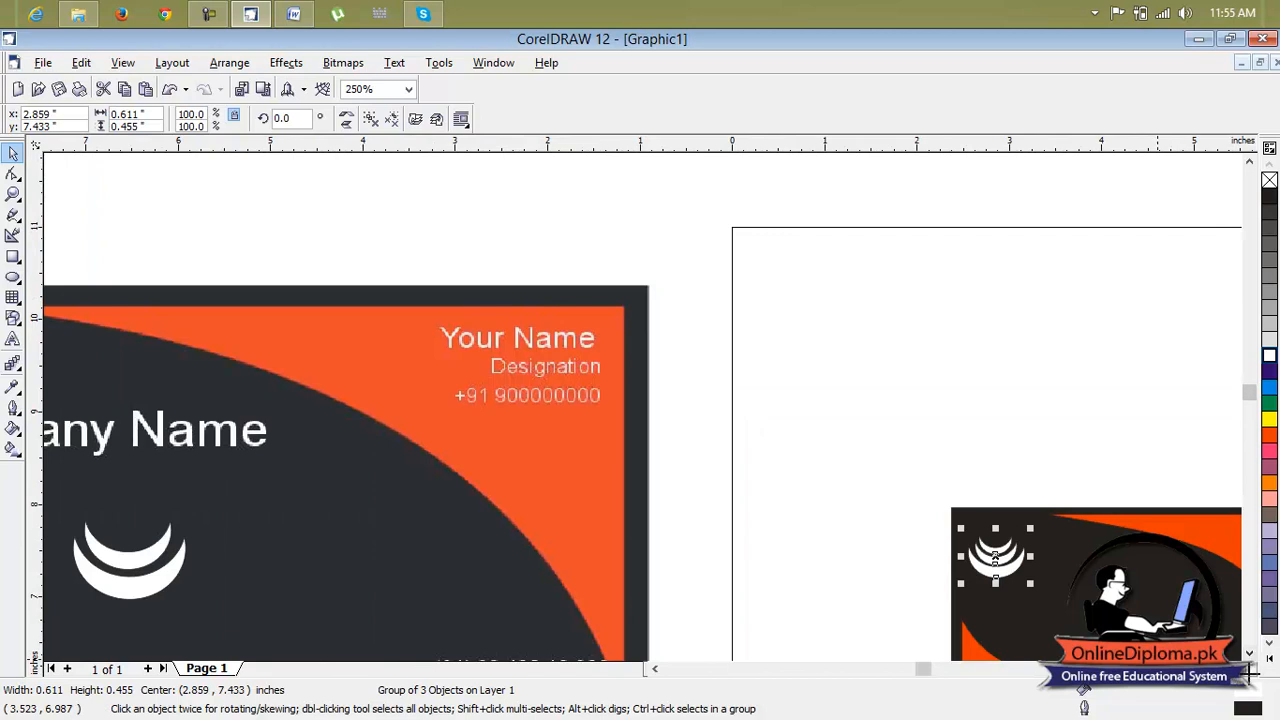
pyautogui.click(1249, 653)
pyautogui.click(1249, 653)
pyautogui.click(1249, 653)
pyautogui.click(1236, 669)
pyautogui.click(1236, 669)
pyautogui.click(1119, 434)
pyautogui.moveTo(1068, 333); pyautogui.dragTo(686, 600)
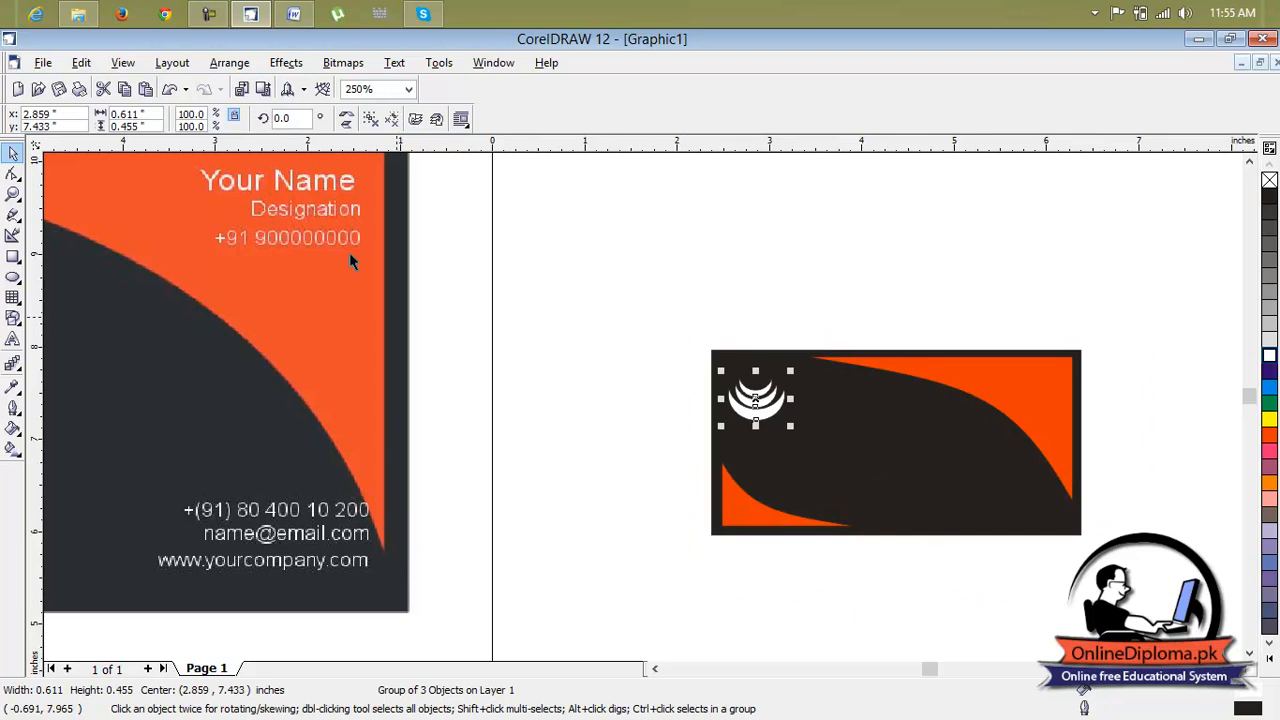
pyautogui.click(212, 66)
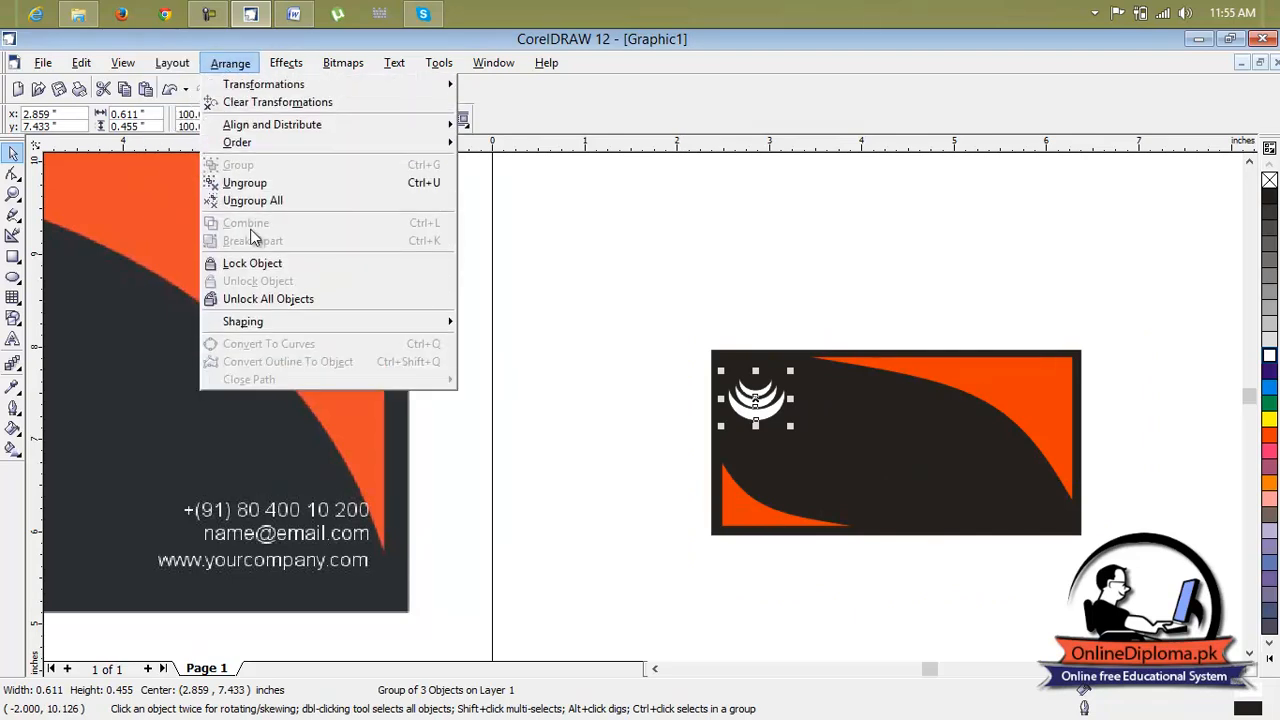
pyautogui.click(279, 302)
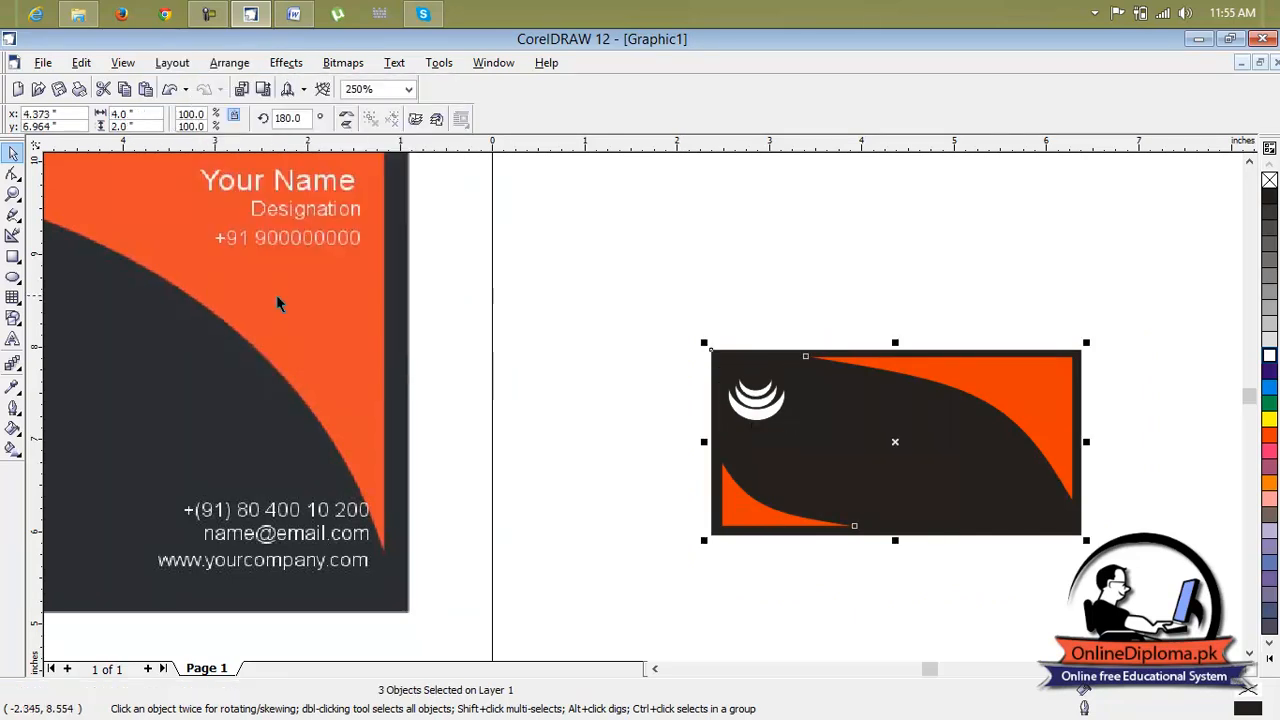
pyautogui.click(738, 268)
# Delete the centre crescent from the sample card
pyautogui.scroll(-4, 806, 380)
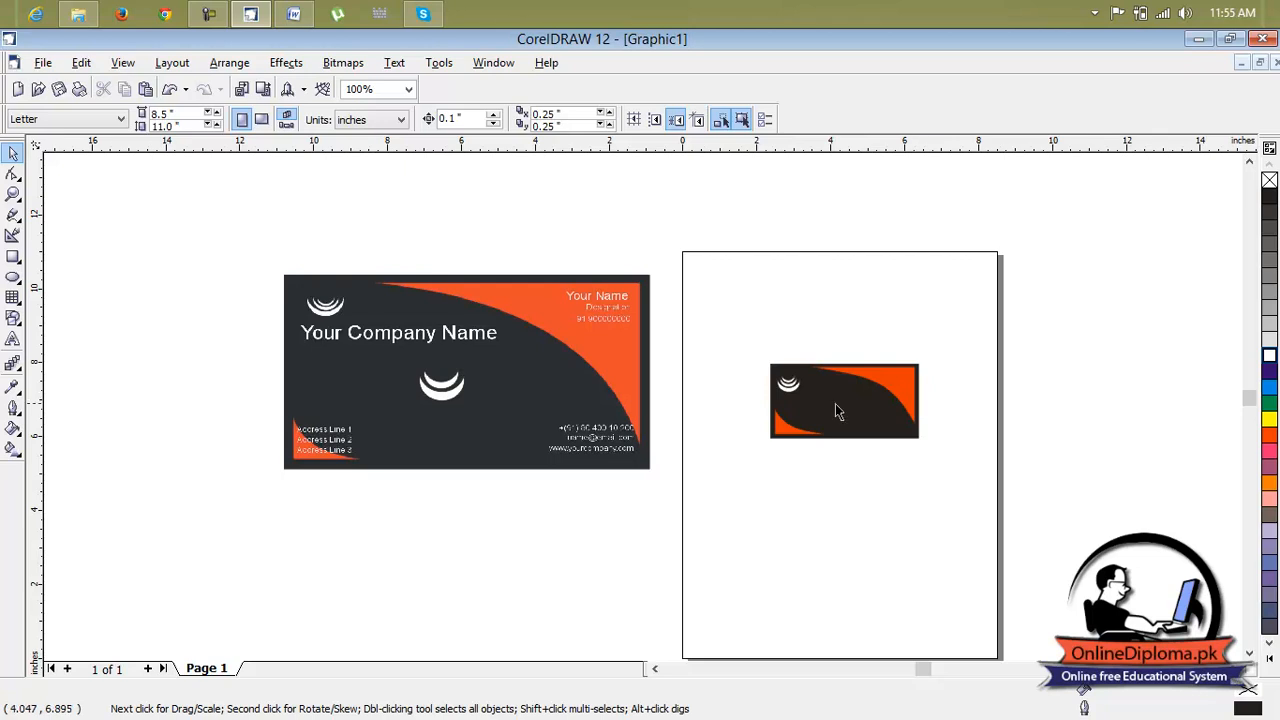
pyautogui.click(430, 390)
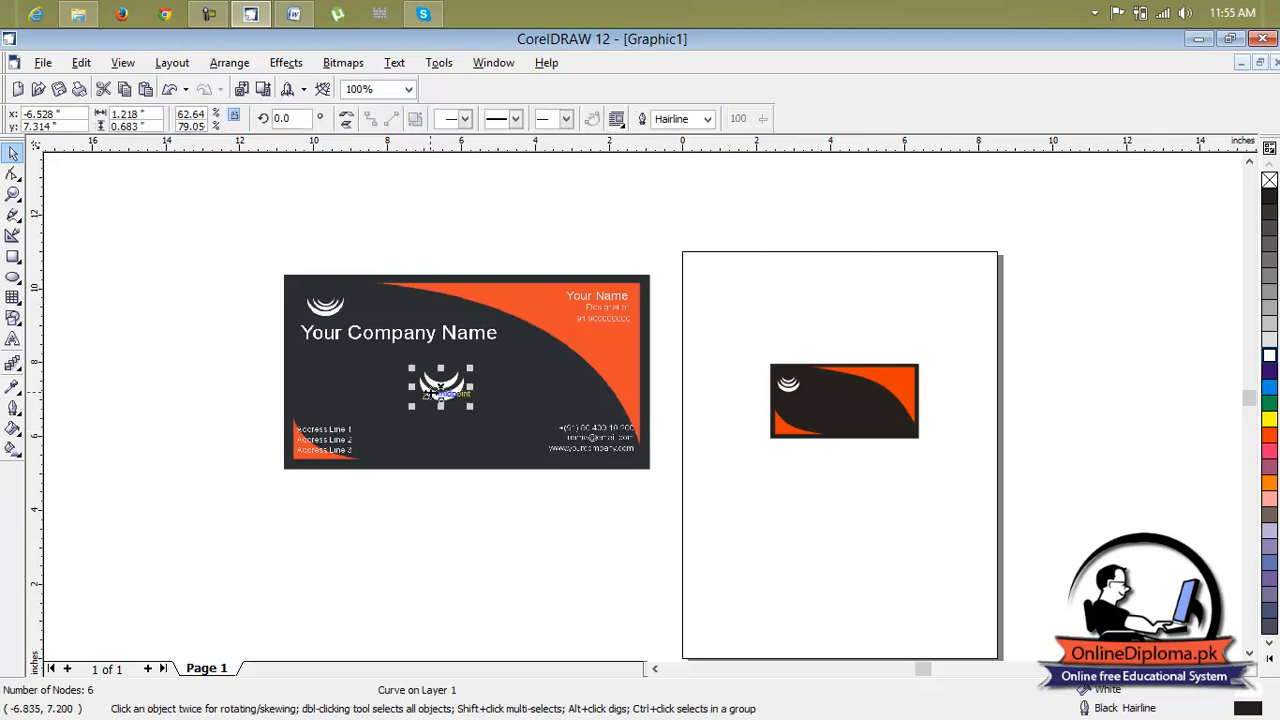
pyautogui.press('Delete')
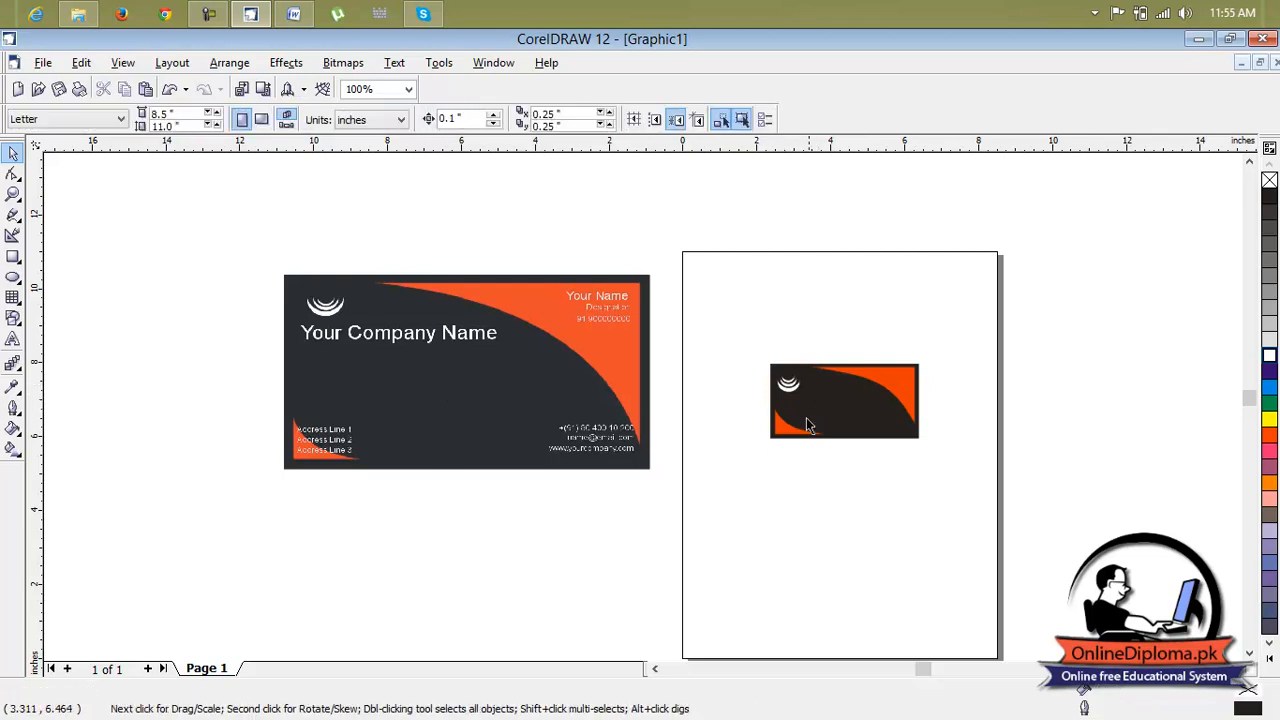
pyautogui.scroll(1, 818, 405)
pyautogui.scroll(-1, 818, 405)
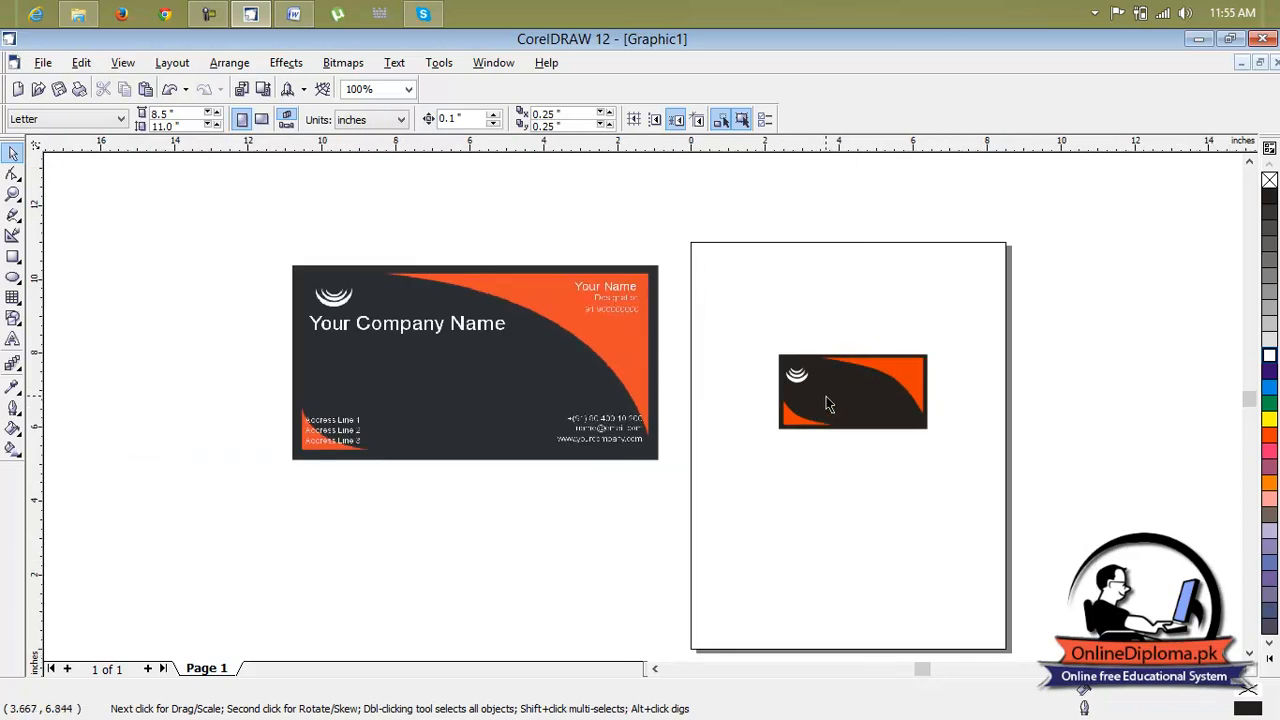
pyautogui.scroll(1, 829, 405)
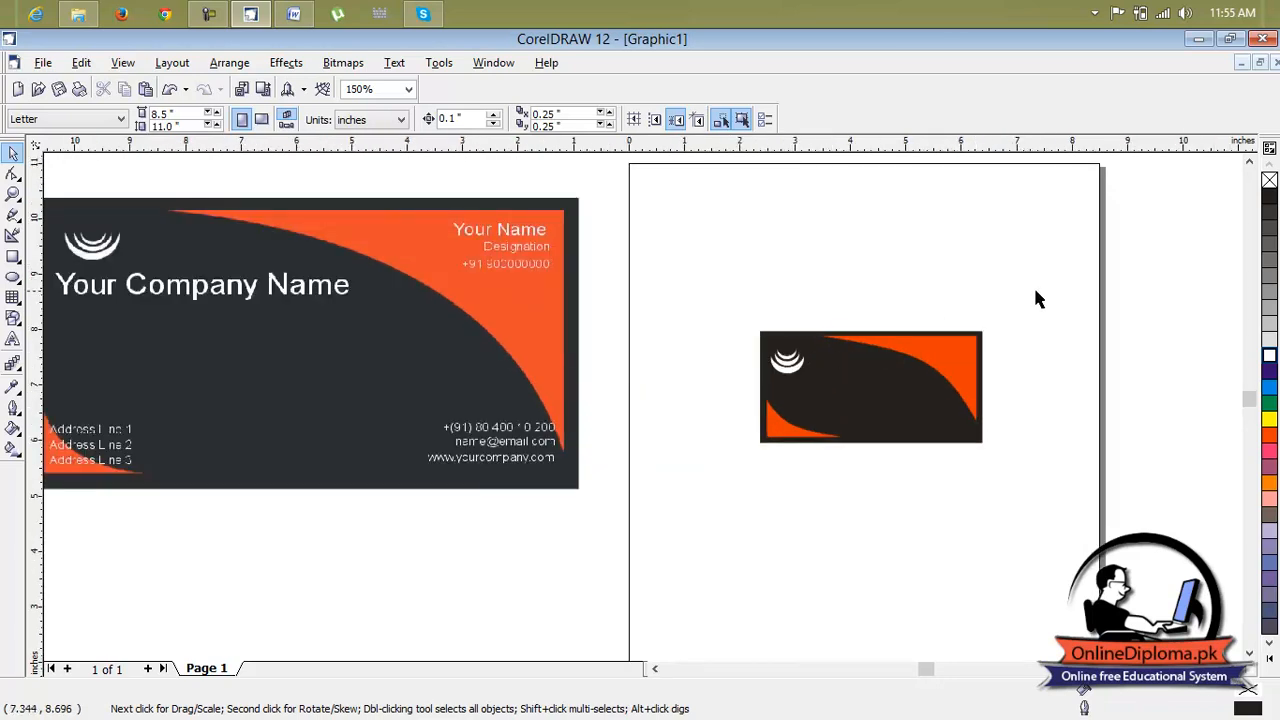
# Inspect the crescent logo group on the recreated card up close
pyautogui.moveTo(959, 342); pyautogui.dragTo(765, 473)
pyautogui.click(805, 506)
pyautogui.scroll(2, 808, 395)
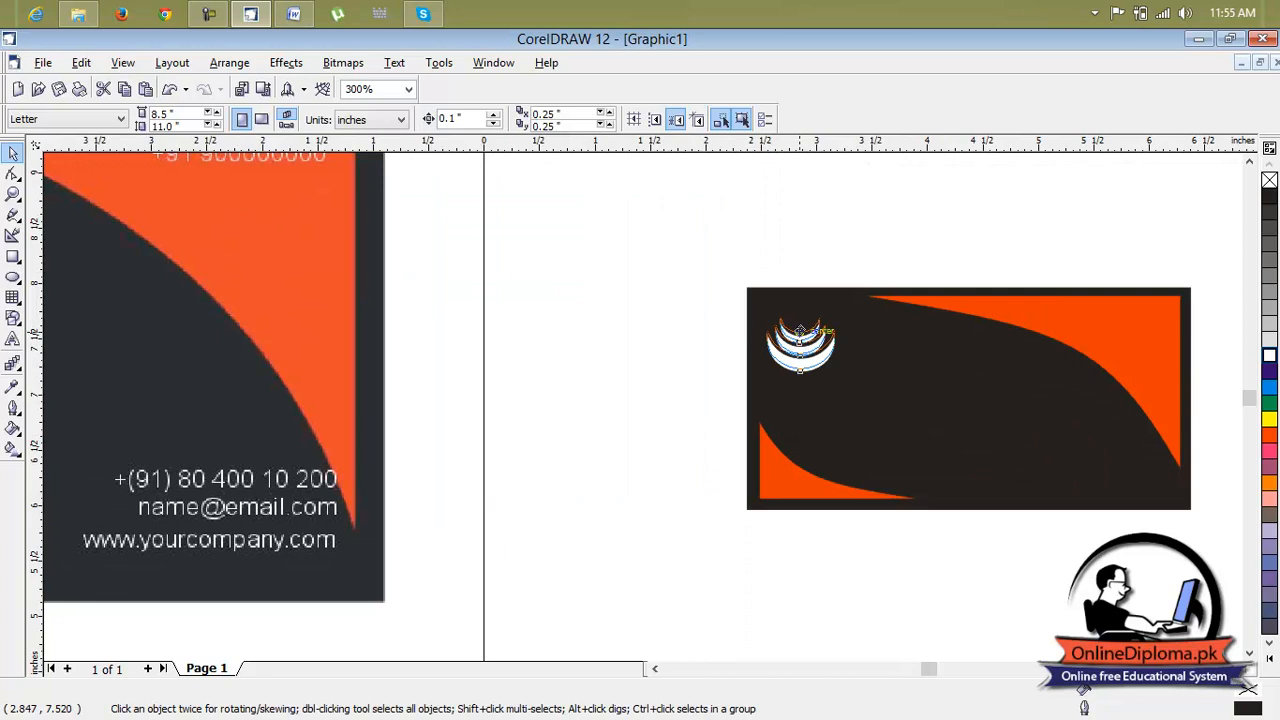
pyautogui.click(800, 328)
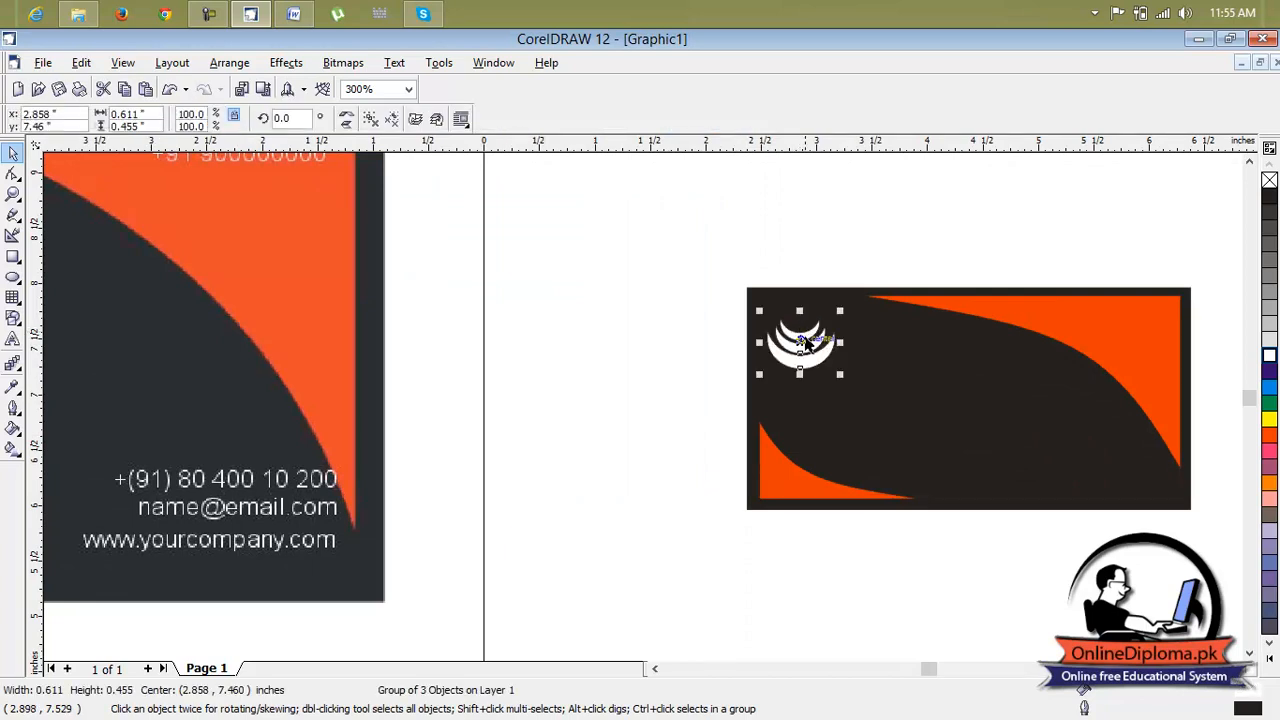
pyautogui.scroll(1, 800, 340)
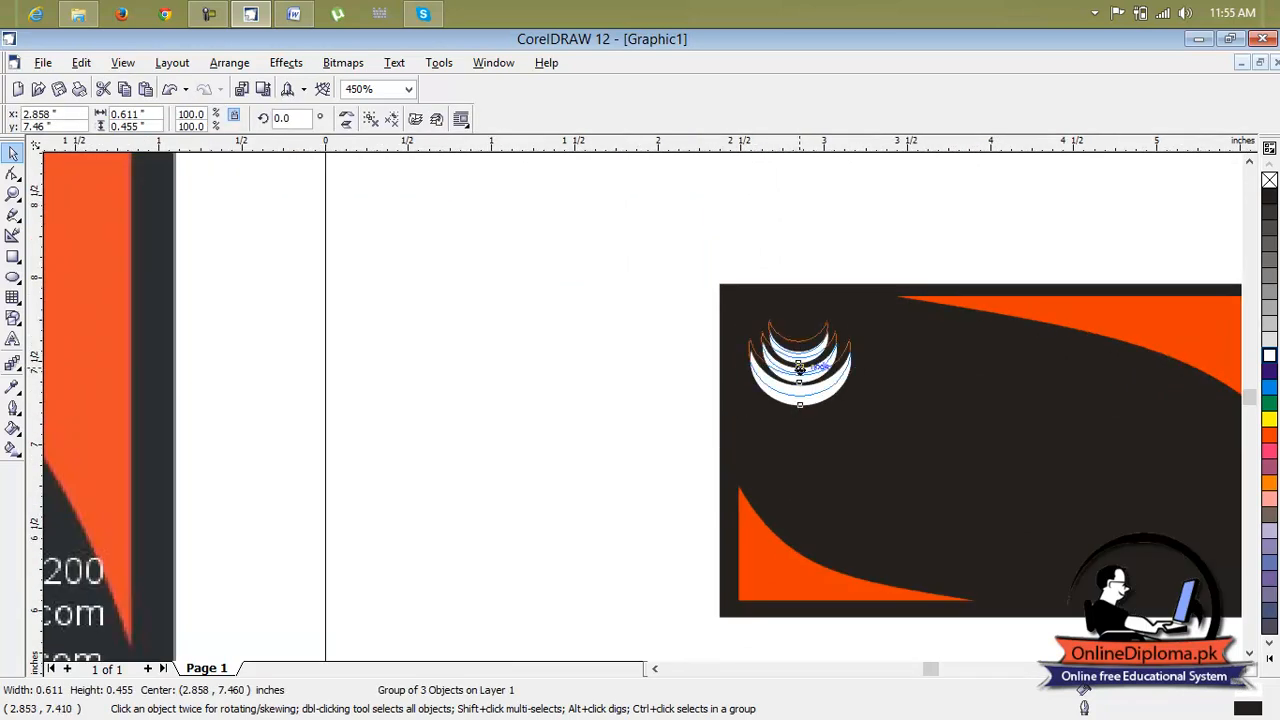
pyautogui.click(818, 252)
pyautogui.scroll(-5, 898, 470)
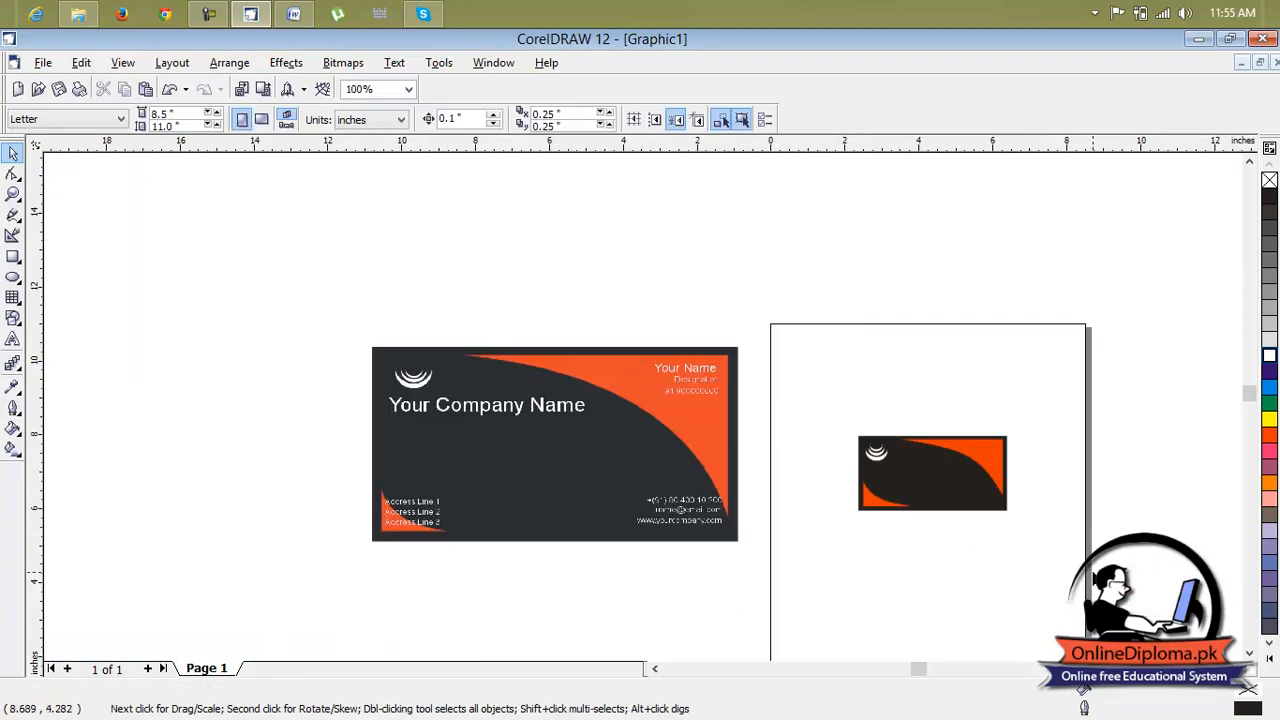
pyautogui.scroll(-3, 1066, 343)
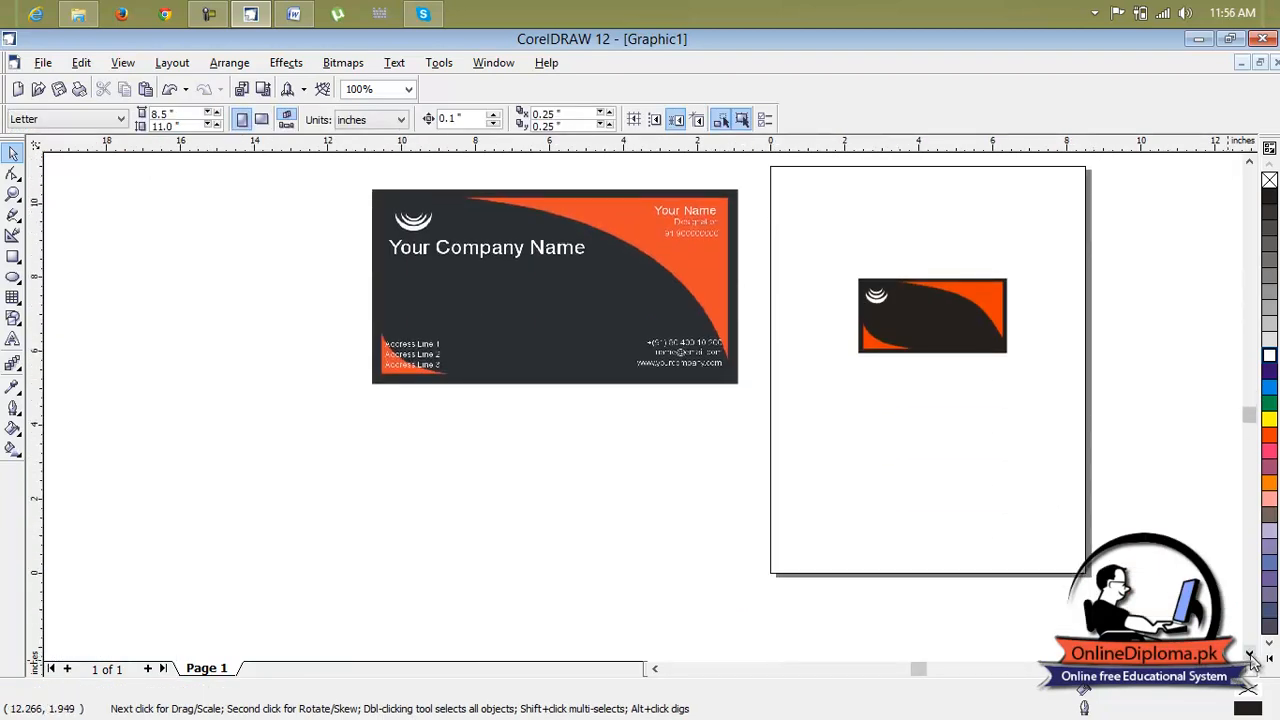
# Select all four objects of the recreated card and group them together
pyautogui.moveTo(770, 385); pyautogui.dragTo(818, 416)
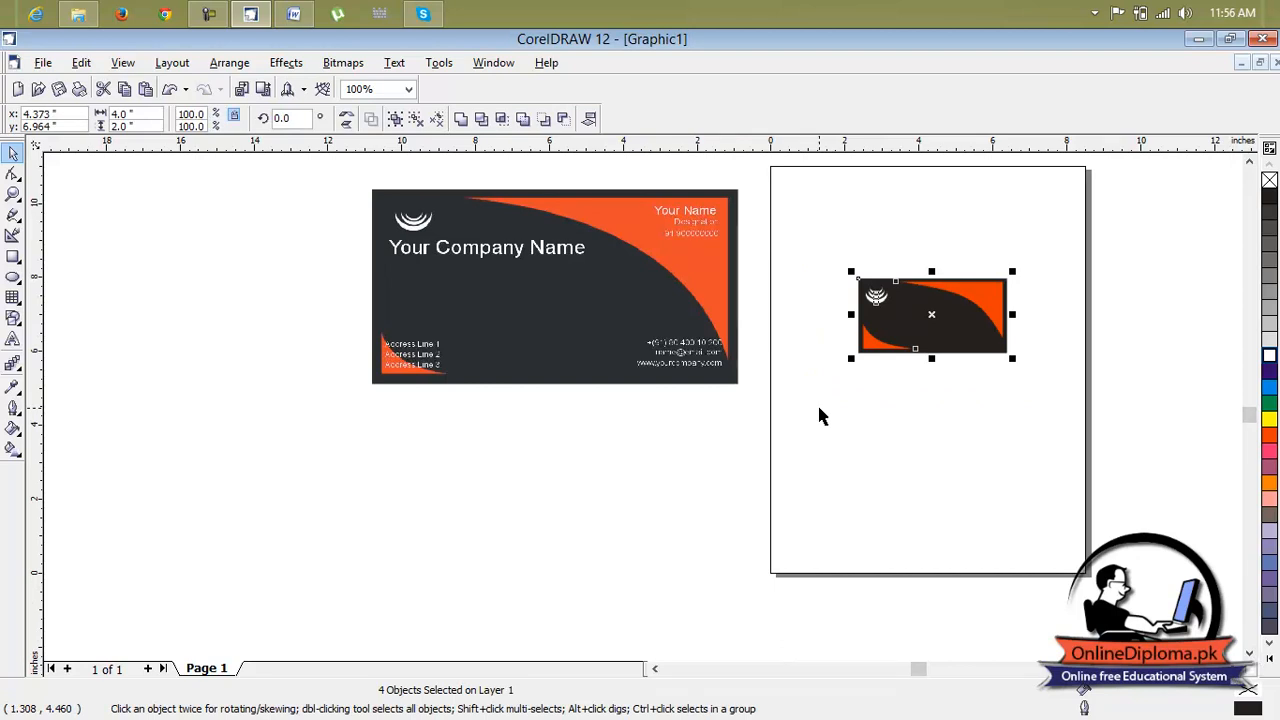
pyautogui.hotkey('ctrl', 'g')
pyautogui.click(934, 391)
pyautogui.click(956, 327)
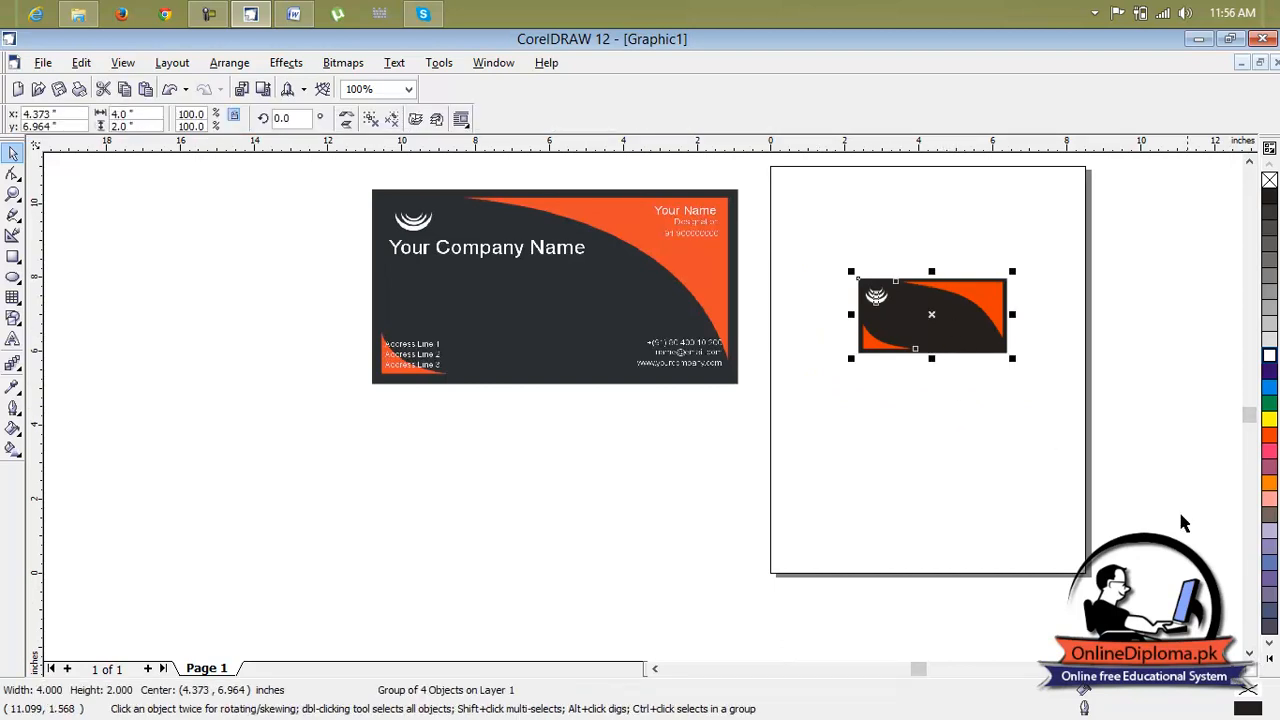
pyautogui.hscroll(2, 941, 441)
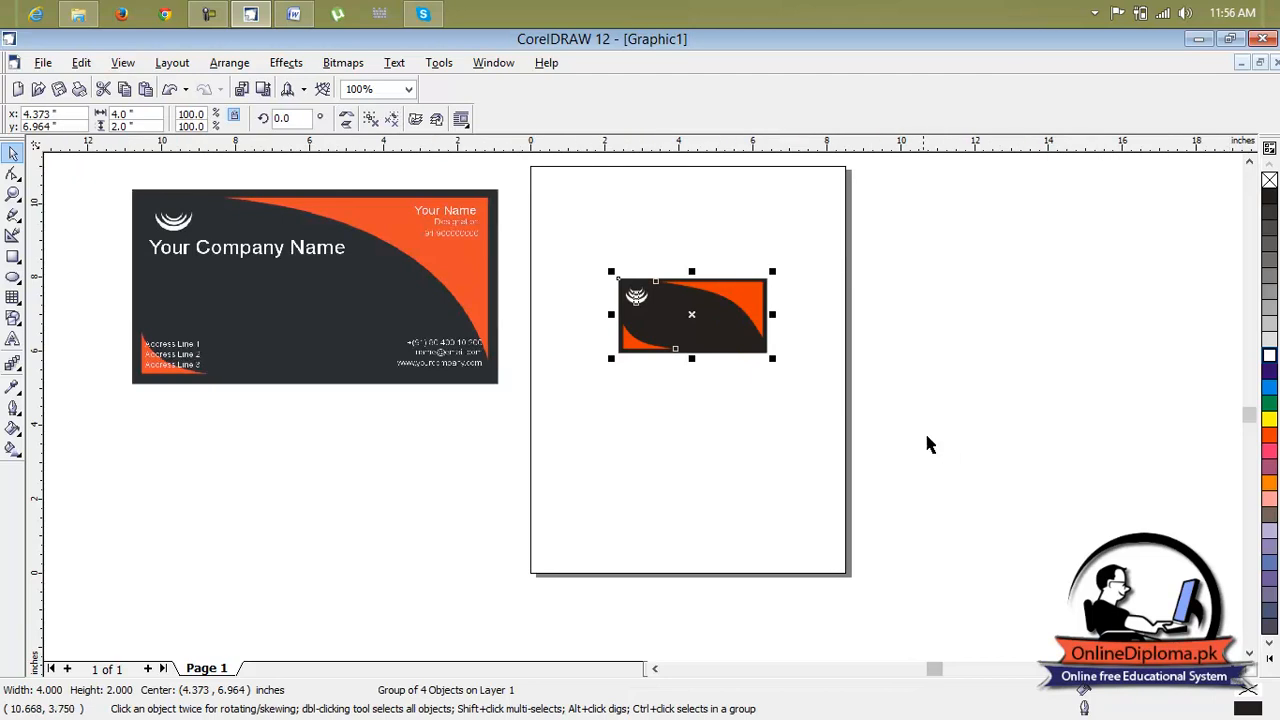
pyautogui.click(758, 427)
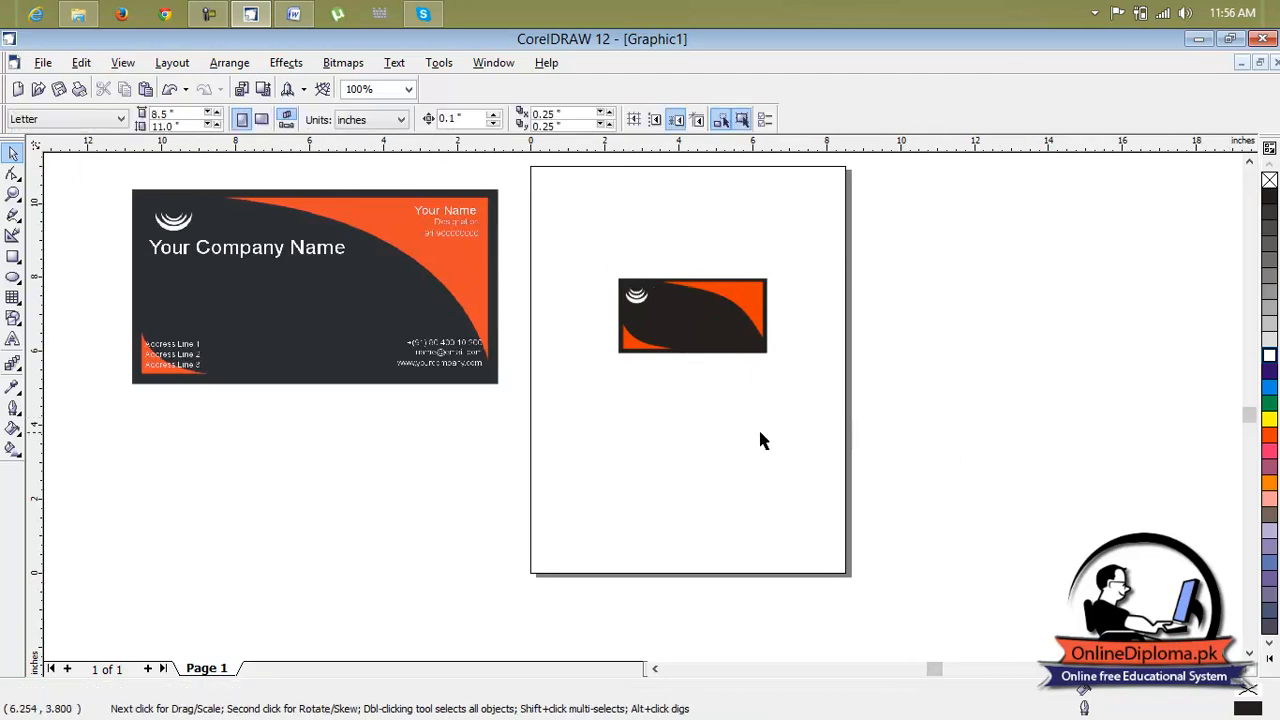
pyautogui.click(13, 338)
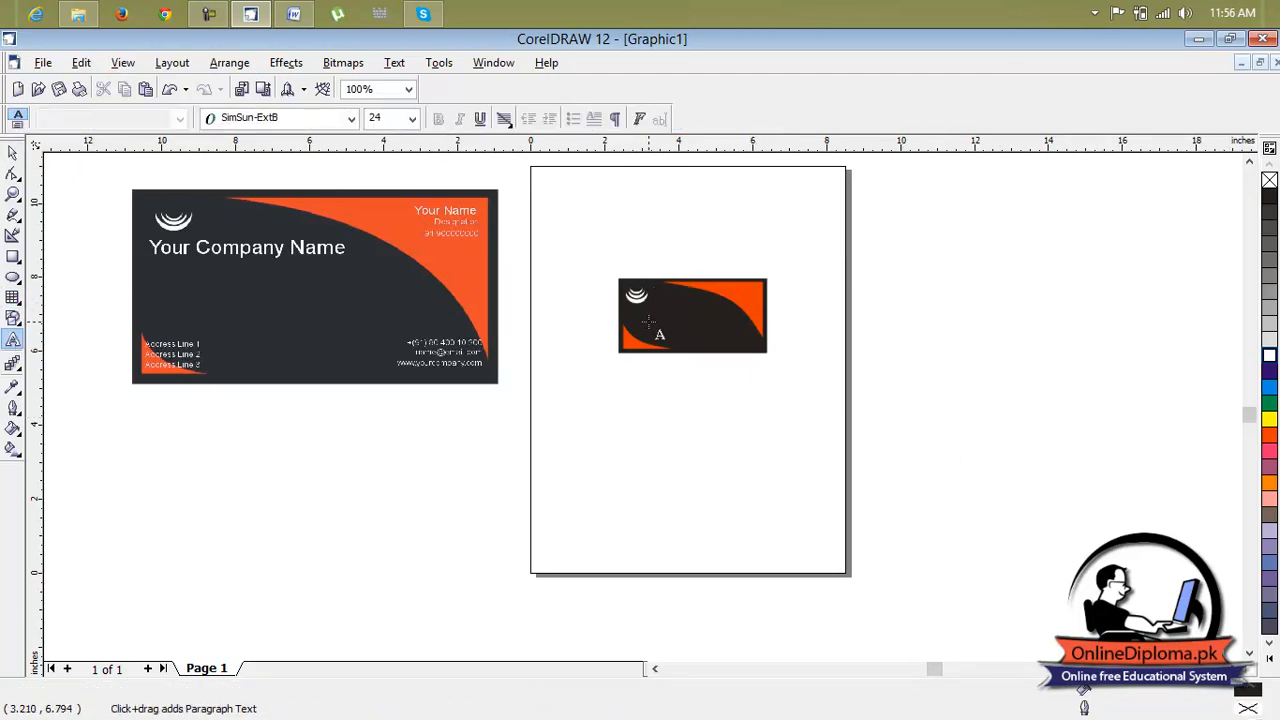
pyautogui.click(633, 404)
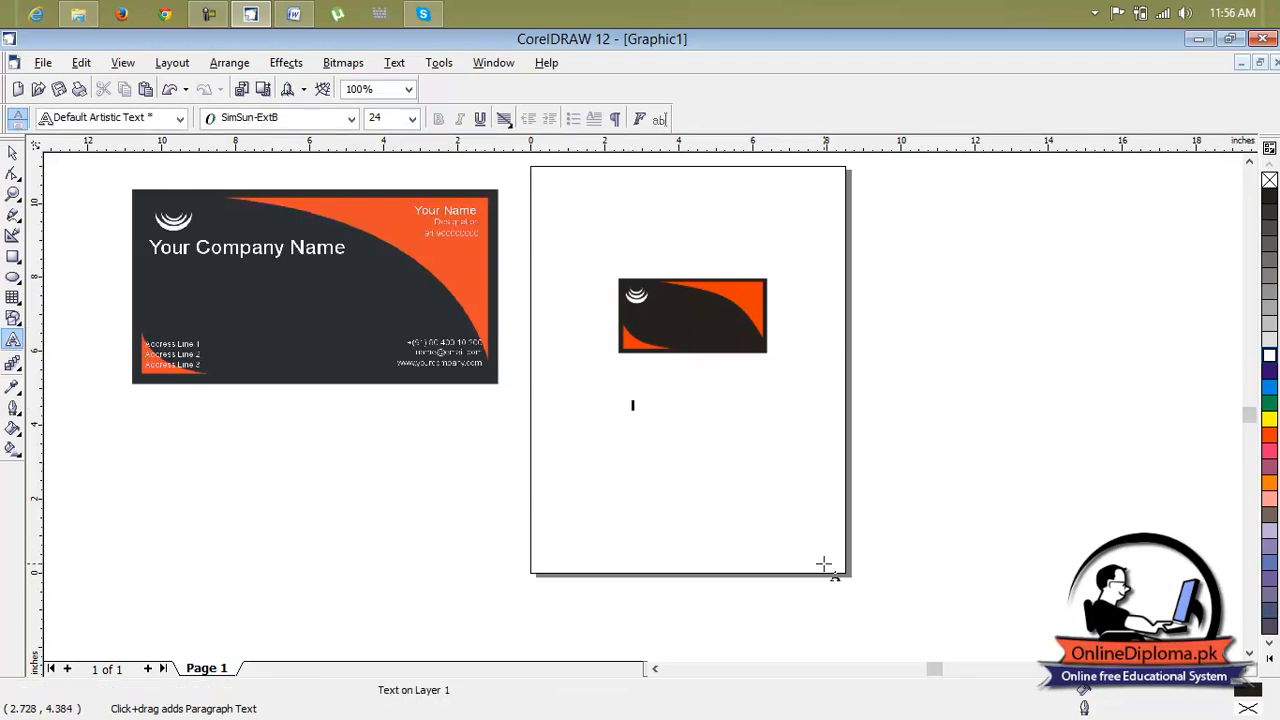
pyautogui.write('Y')
pyautogui.click(824, 561)
pyautogui.write('our')
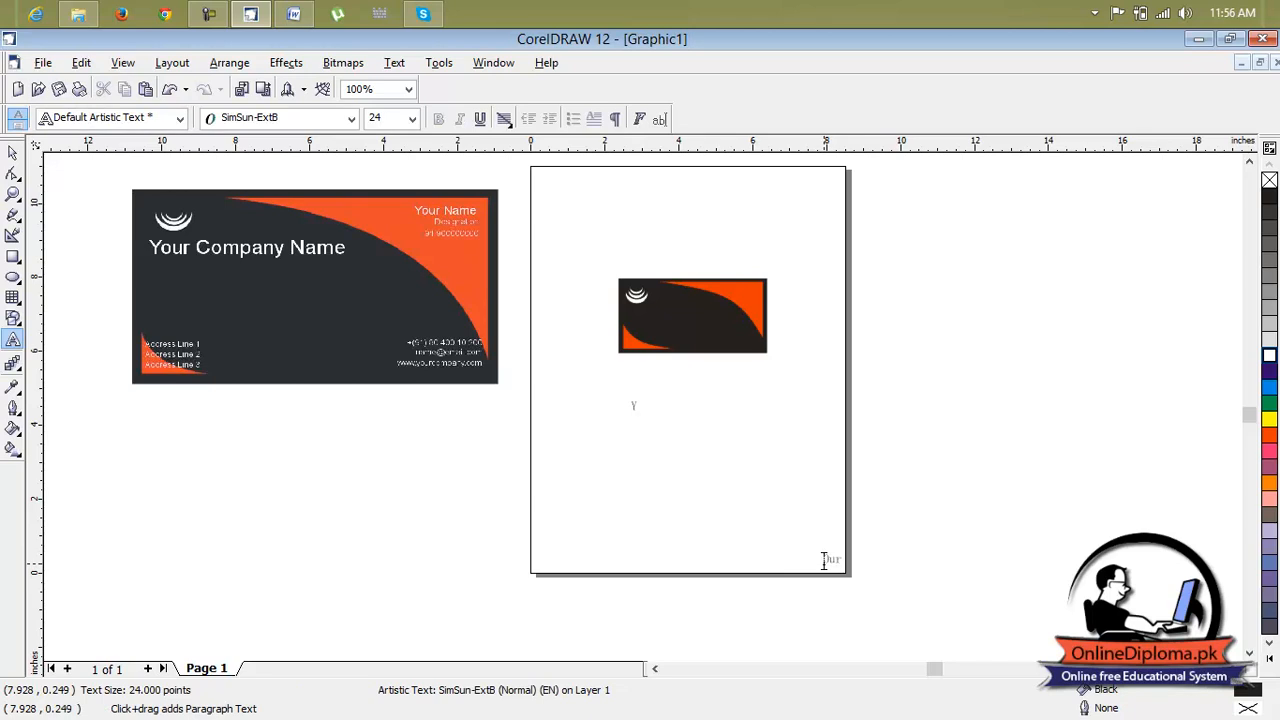
pyautogui.moveTo(847, 561); pyautogui.dragTo(869, 561)
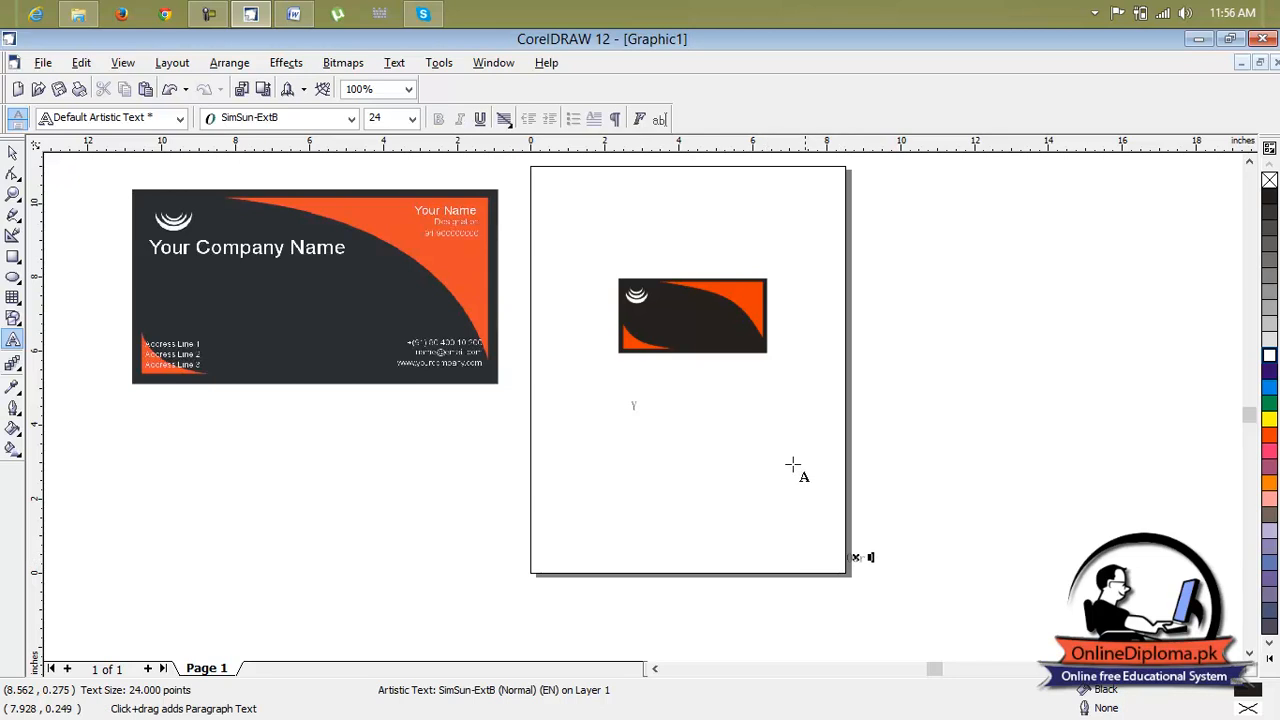
pyautogui.click(884, 565)
pyautogui.click(859, 558)
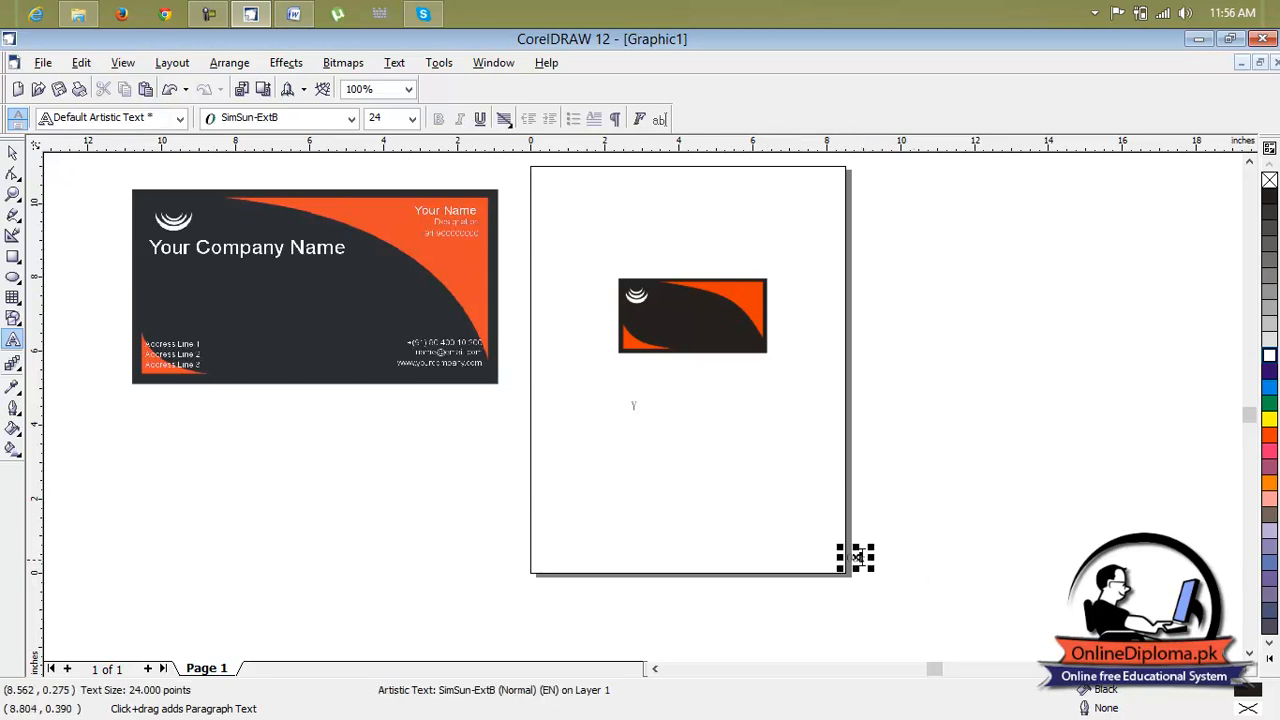
pyautogui.moveTo(857, 558)
pyautogui.mouseDown()
pyautogui.moveTo(726, 449)
pyautogui.moveTo(708, 449)
pyautogui.mouseUp()
pyautogui.press('BackSpace')
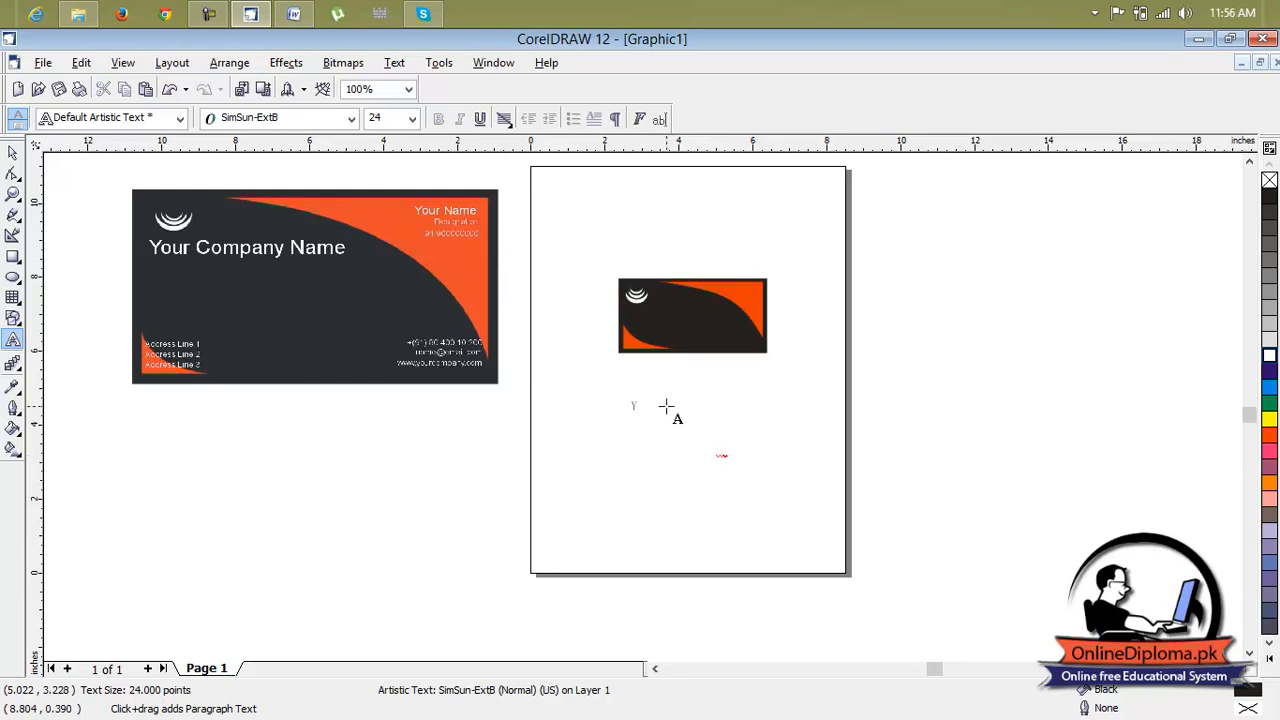
pyautogui.click(637, 404)
pyautogui.click(13, 152)
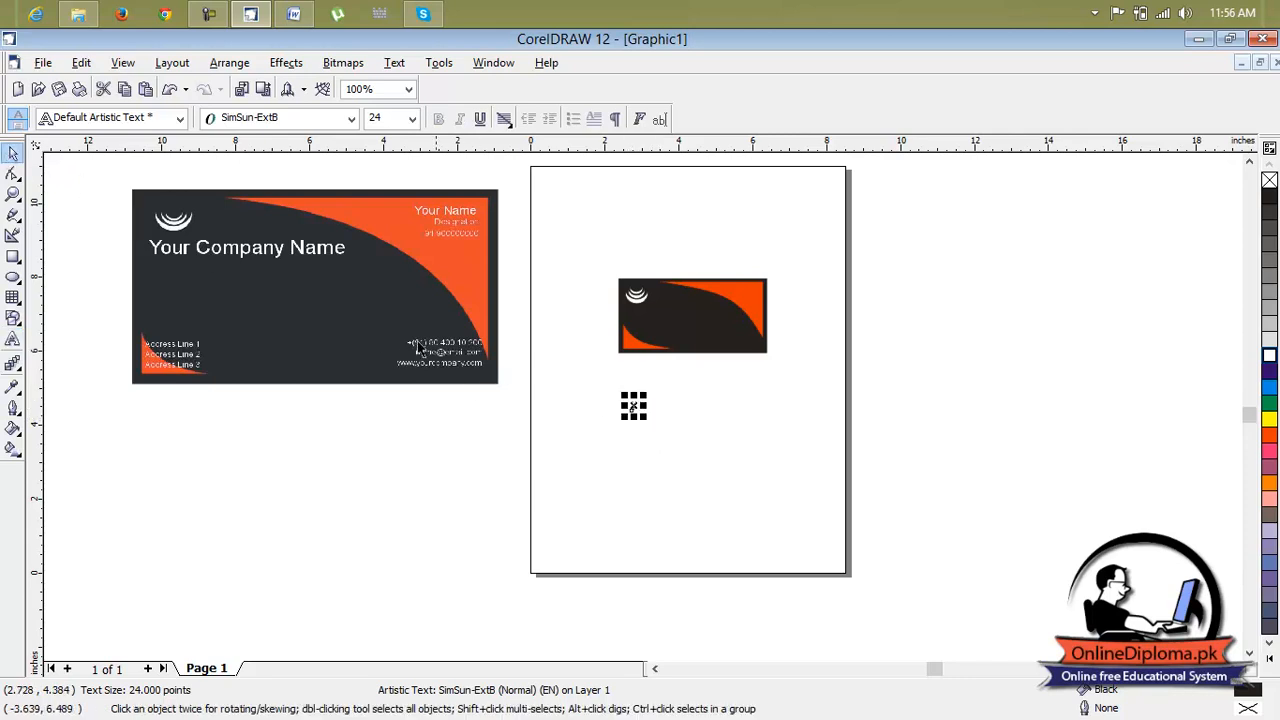
pyautogui.click(633, 406)
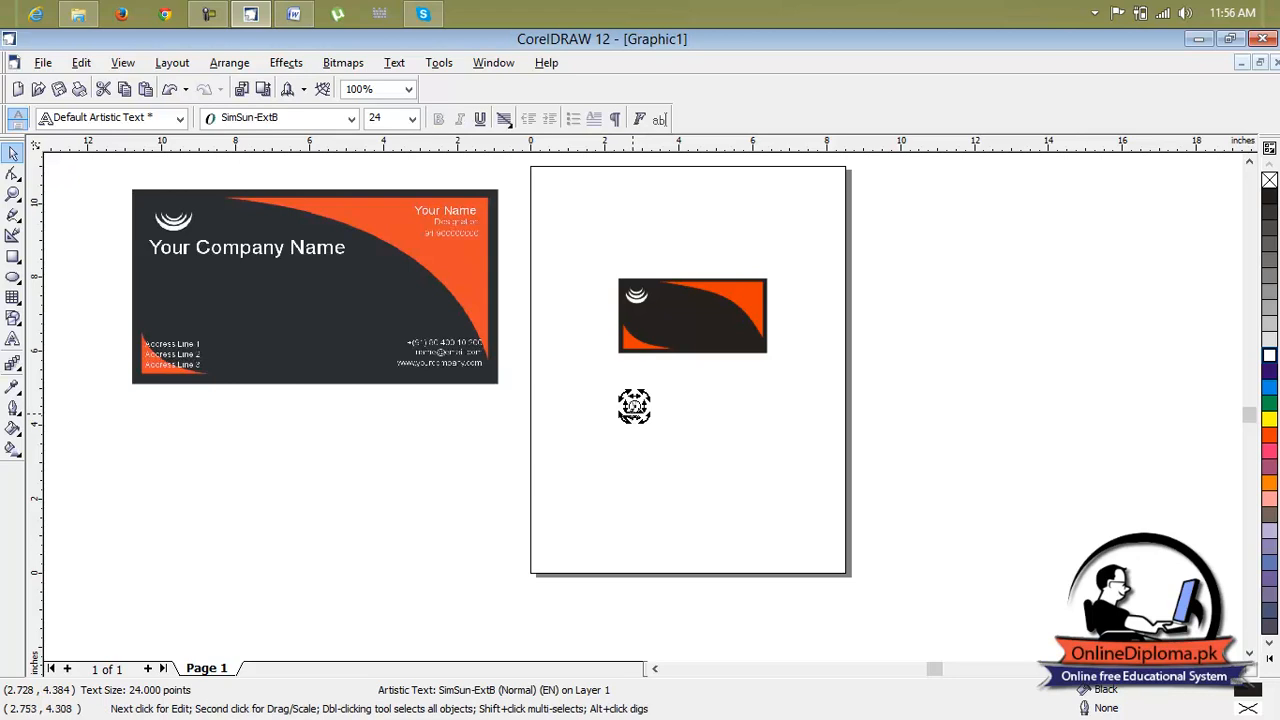
pyautogui.click(649, 430)
# Add the artistic text 'Your company name' below the recreated card
pyautogui.scroll(3, 637, 405)
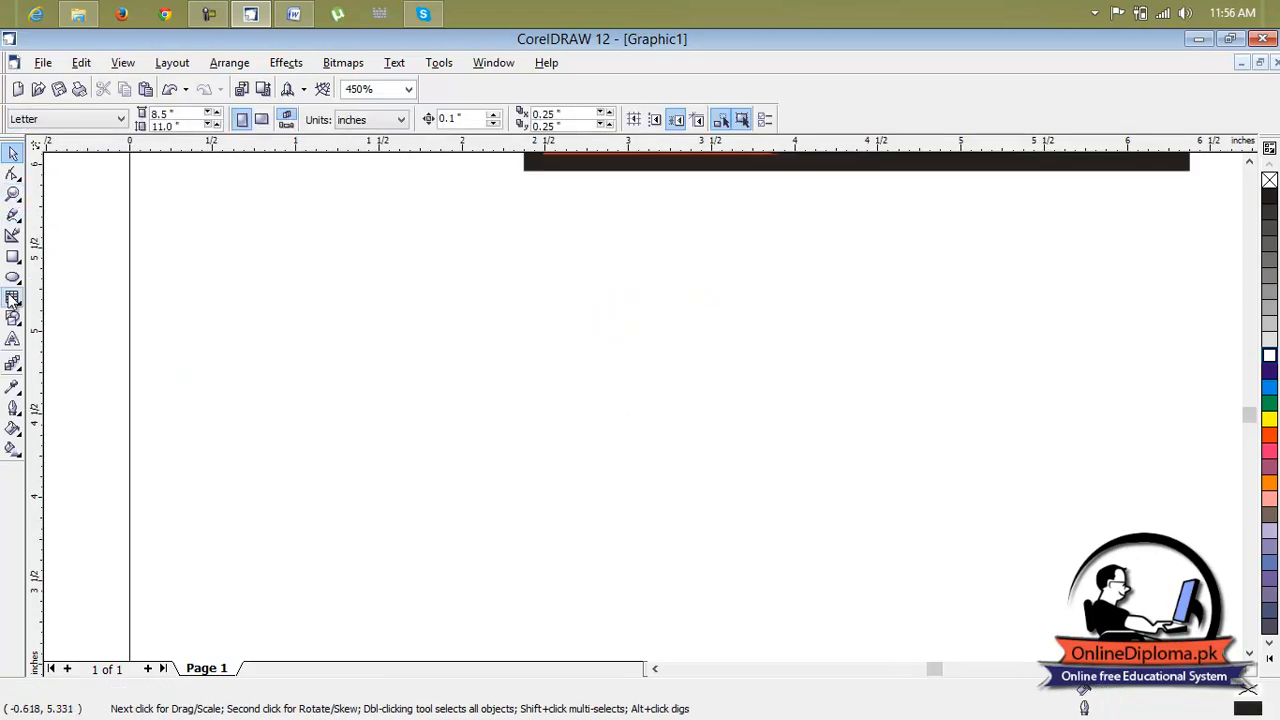
pyautogui.click(13, 340)
pyautogui.click(548, 401)
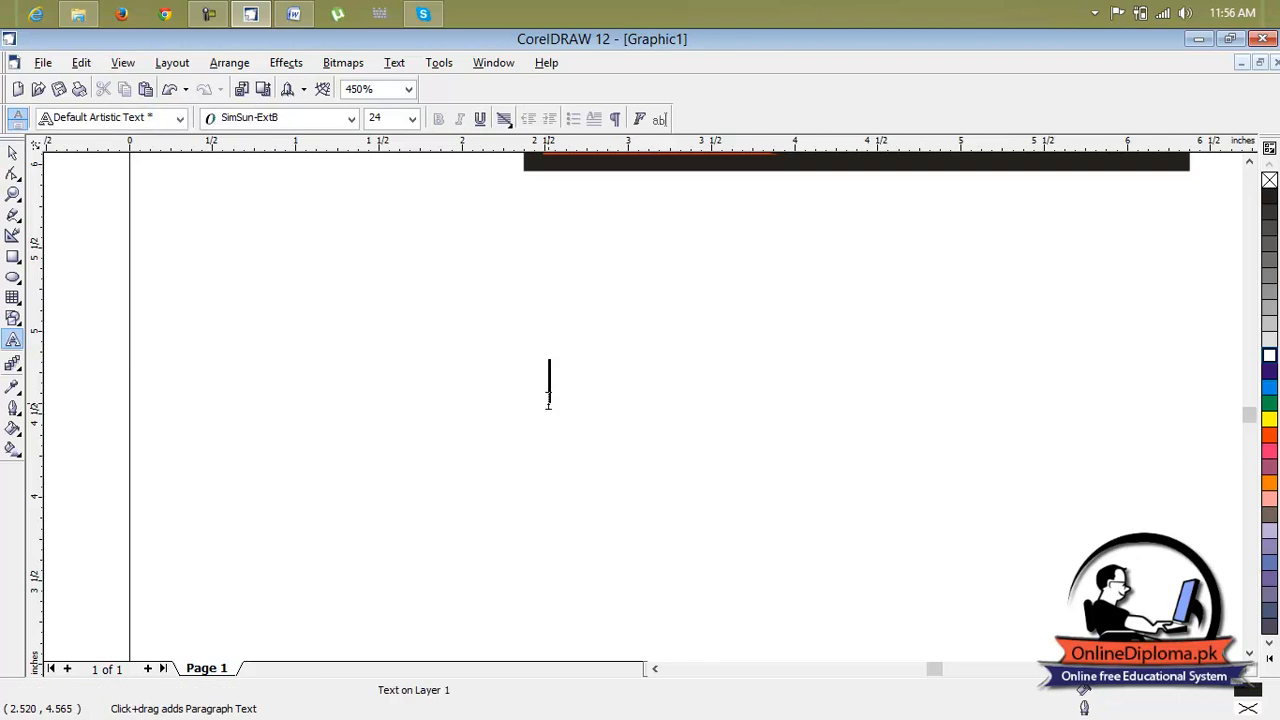
pyautogui.write('Your')
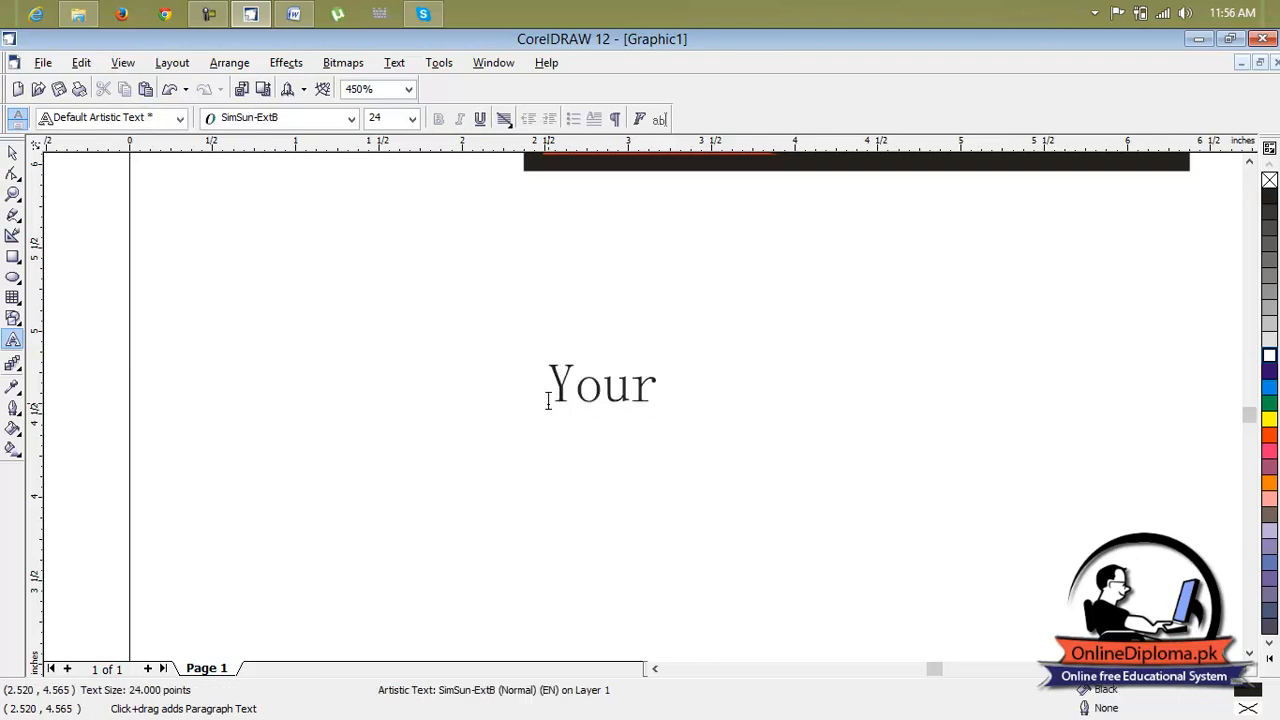
pyautogui.write(' company')
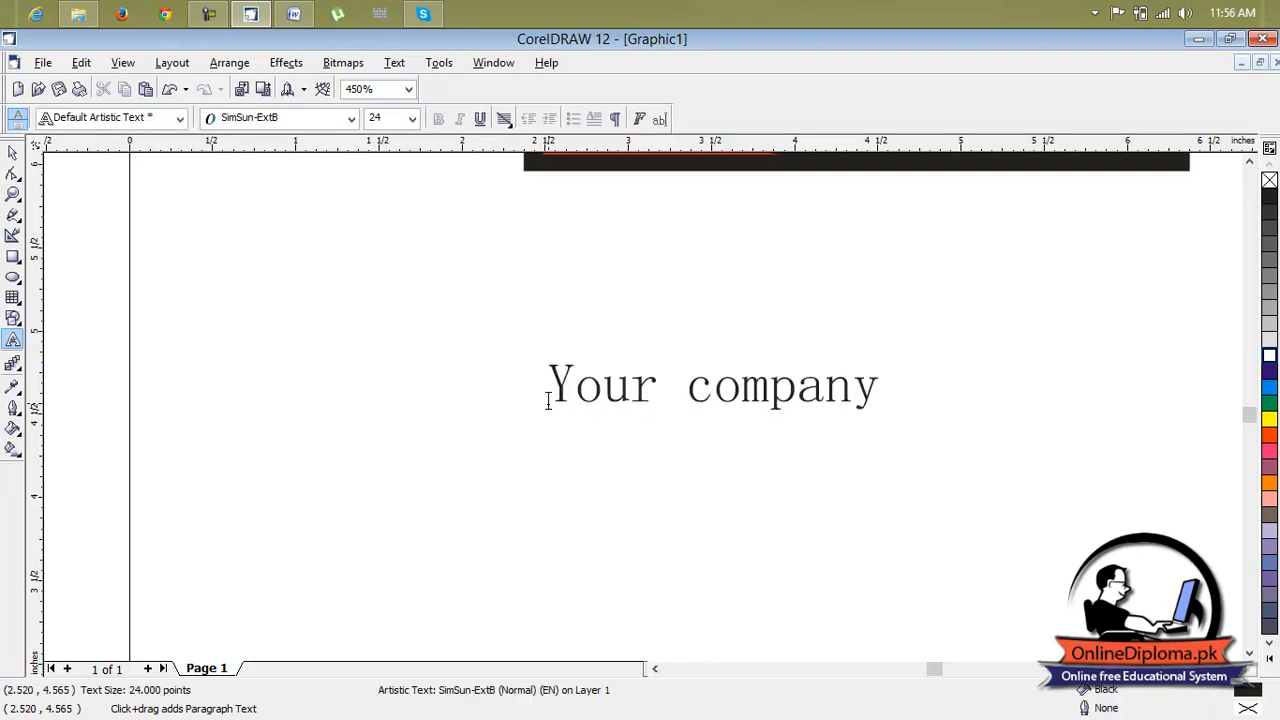
pyautogui.write(' name')
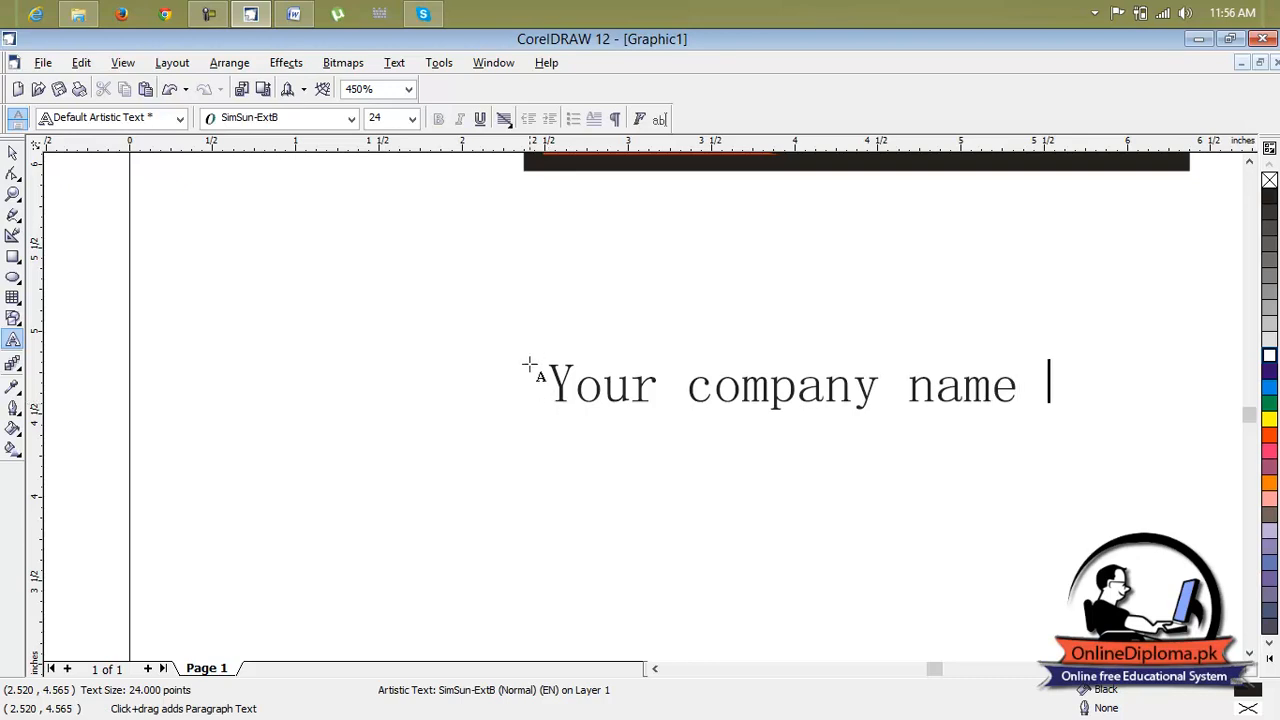
# Change the company name text to Title Case
pyautogui.moveTo(1016, 385); pyautogui.dragTo(538, 366)
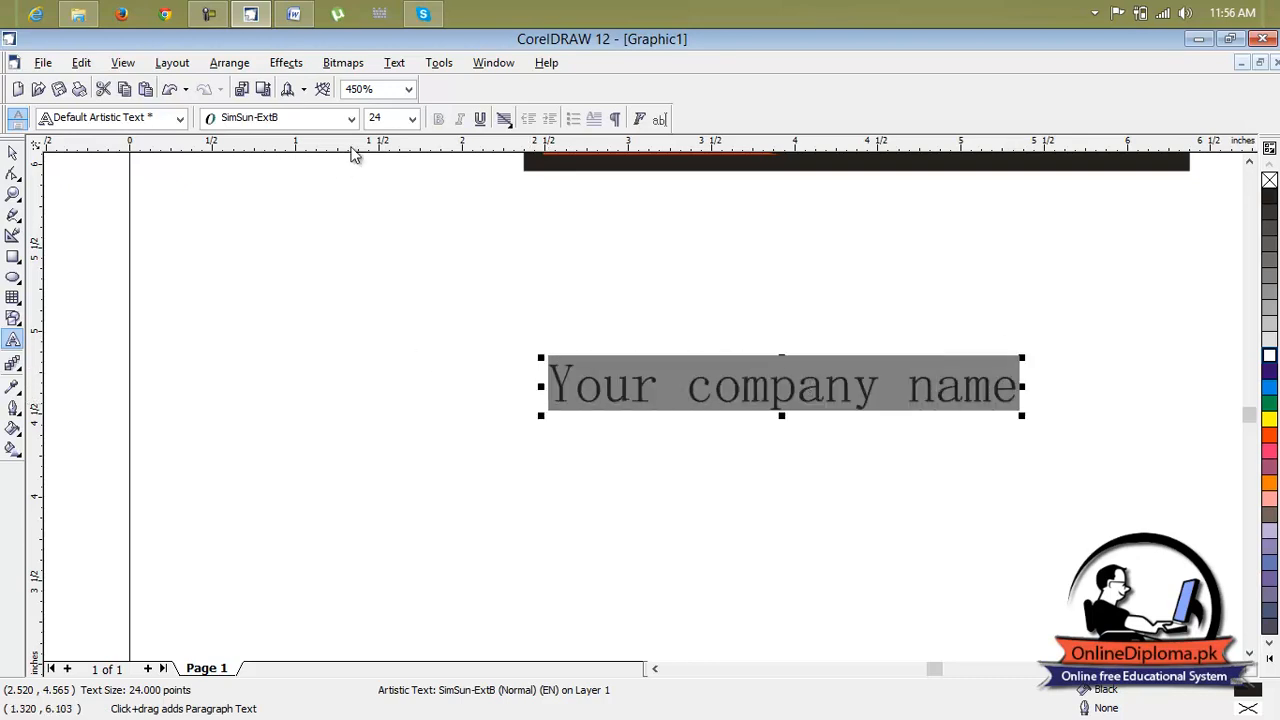
pyautogui.click(395, 63)
pyautogui.click(427, 264)
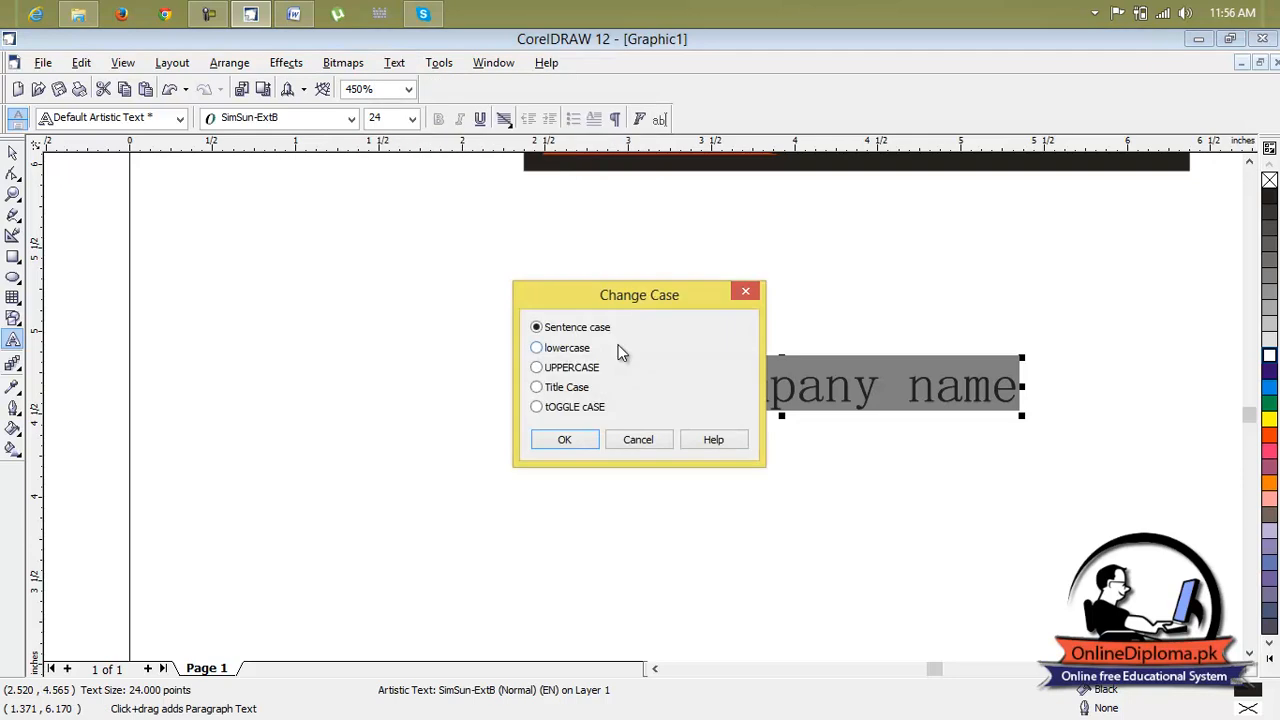
pyautogui.click(570, 390)
pyautogui.click(564, 440)
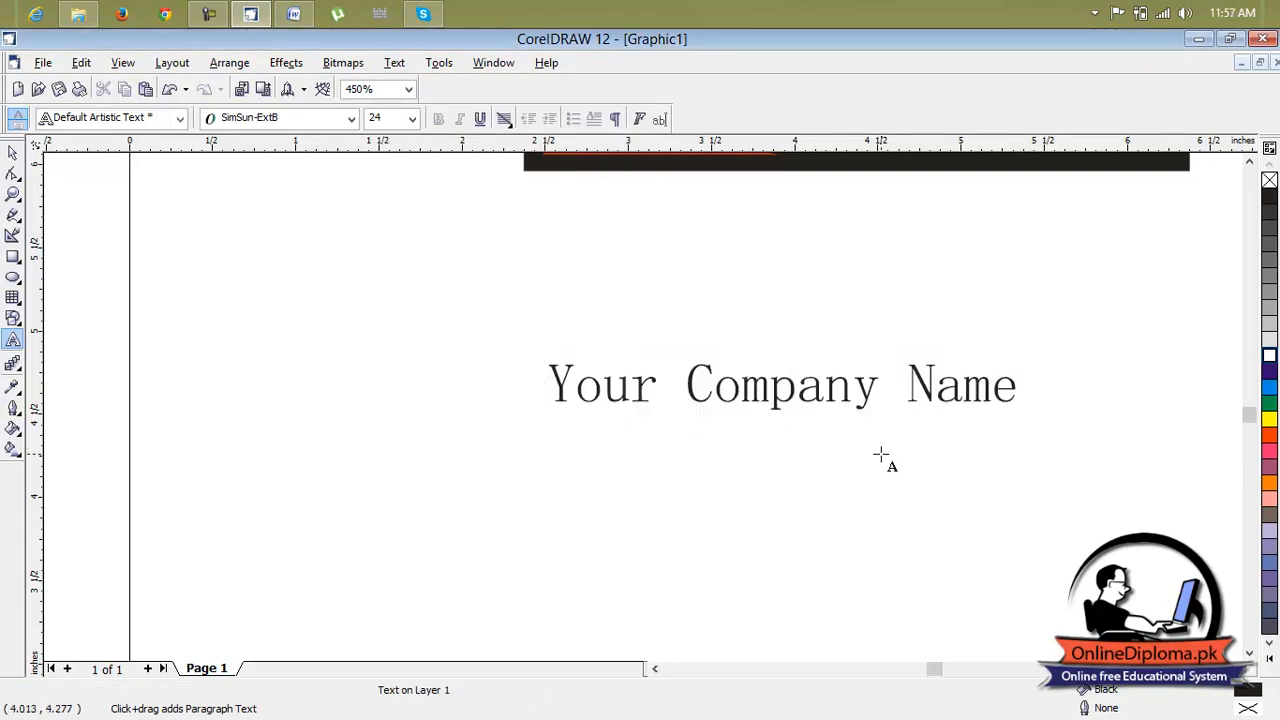
# Duplicate the company name text and move the copy above the original
pyautogui.scroll(-5, 871, 457)
pyautogui.scroll(3, 881, 452)
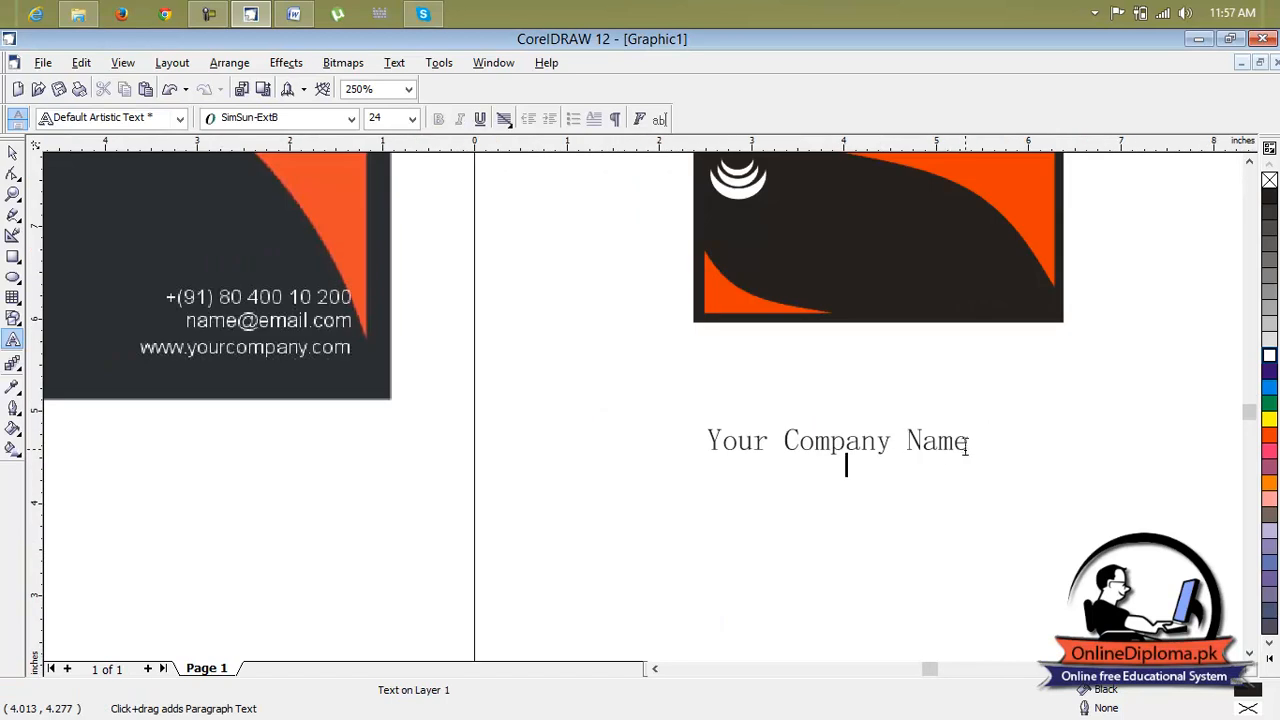
pyautogui.scroll(-2, 966, 446)
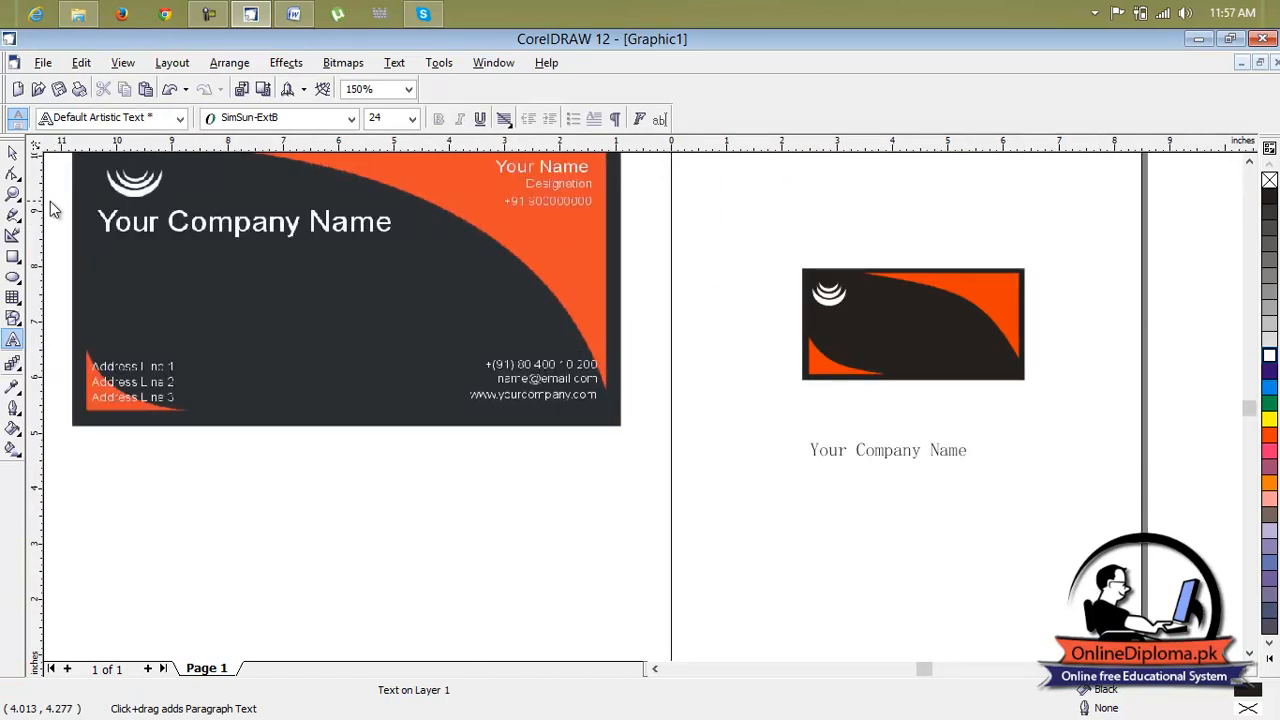
pyautogui.scroll(5, 983, 467)
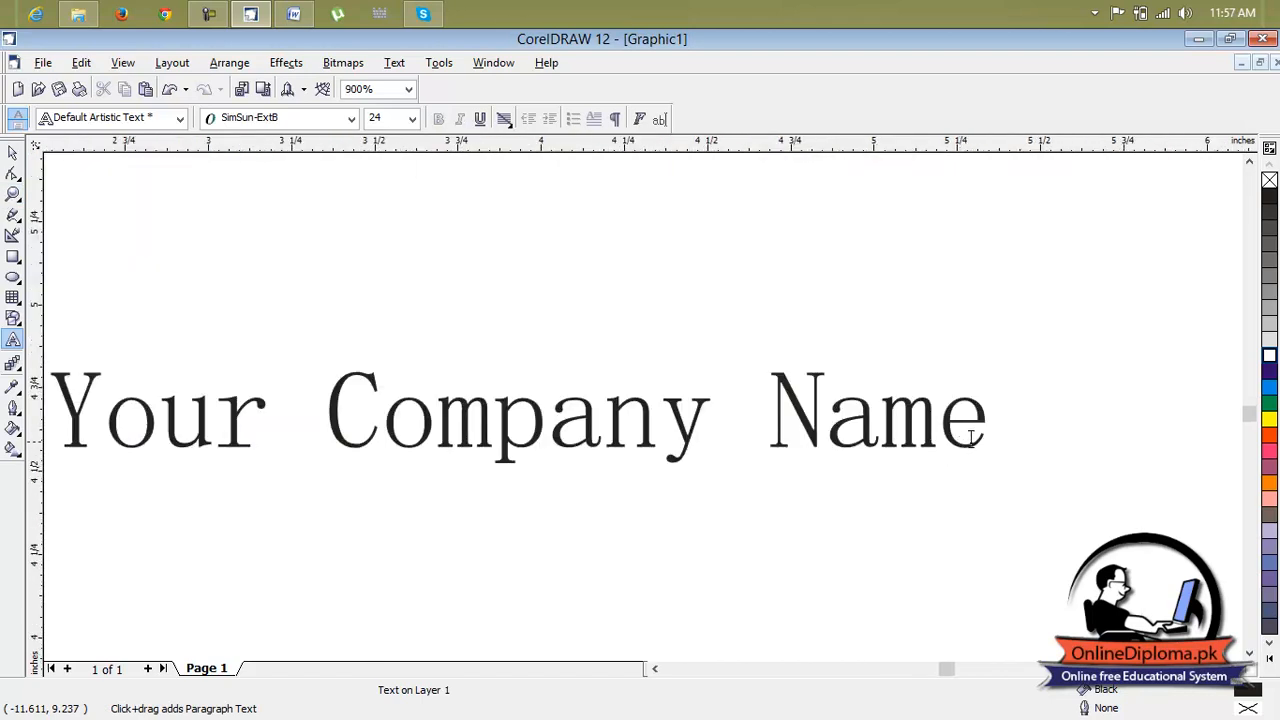
pyautogui.click(983, 432)
pyautogui.moveTo(983, 432); pyautogui.dragTo(137, 485)
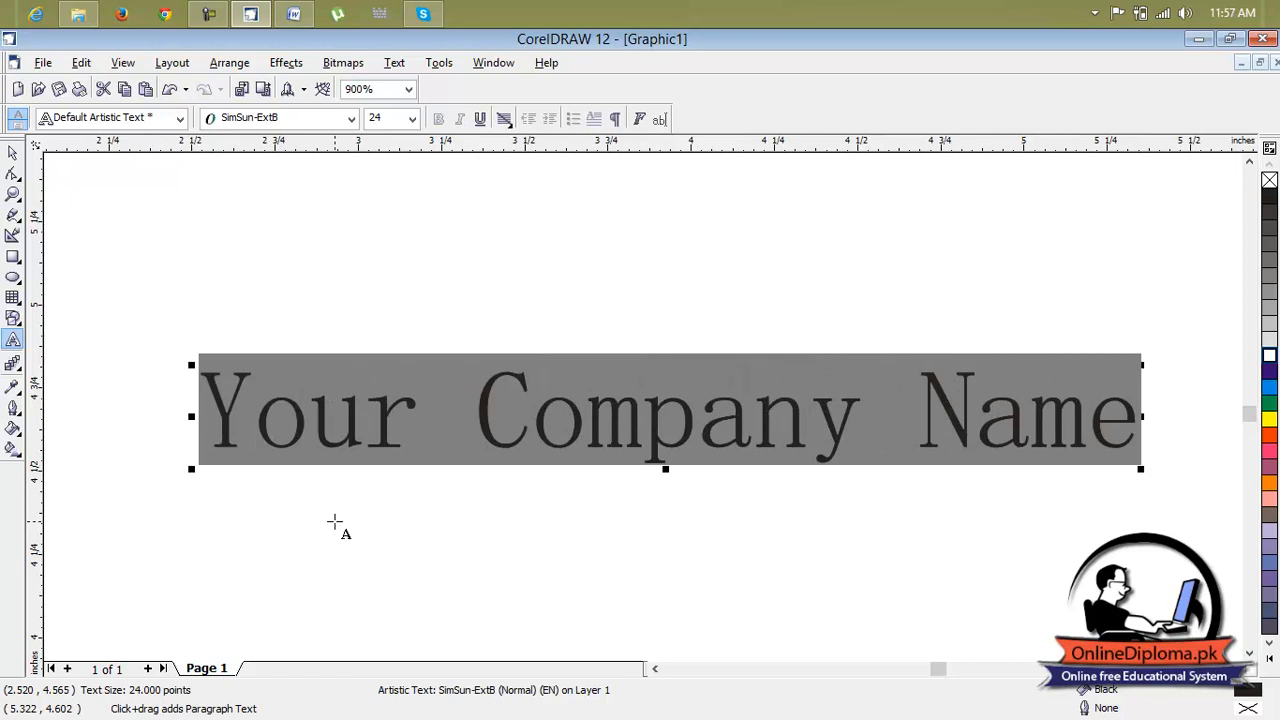
pyautogui.hotkey('ctrl', 'space')
pyautogui.hotkey('ctrl', 'd')
pyautogui.scroll(-1, 985, 405)
pyautogui.moveTo(784, 320); pyautogui.dragTo(700, 260)
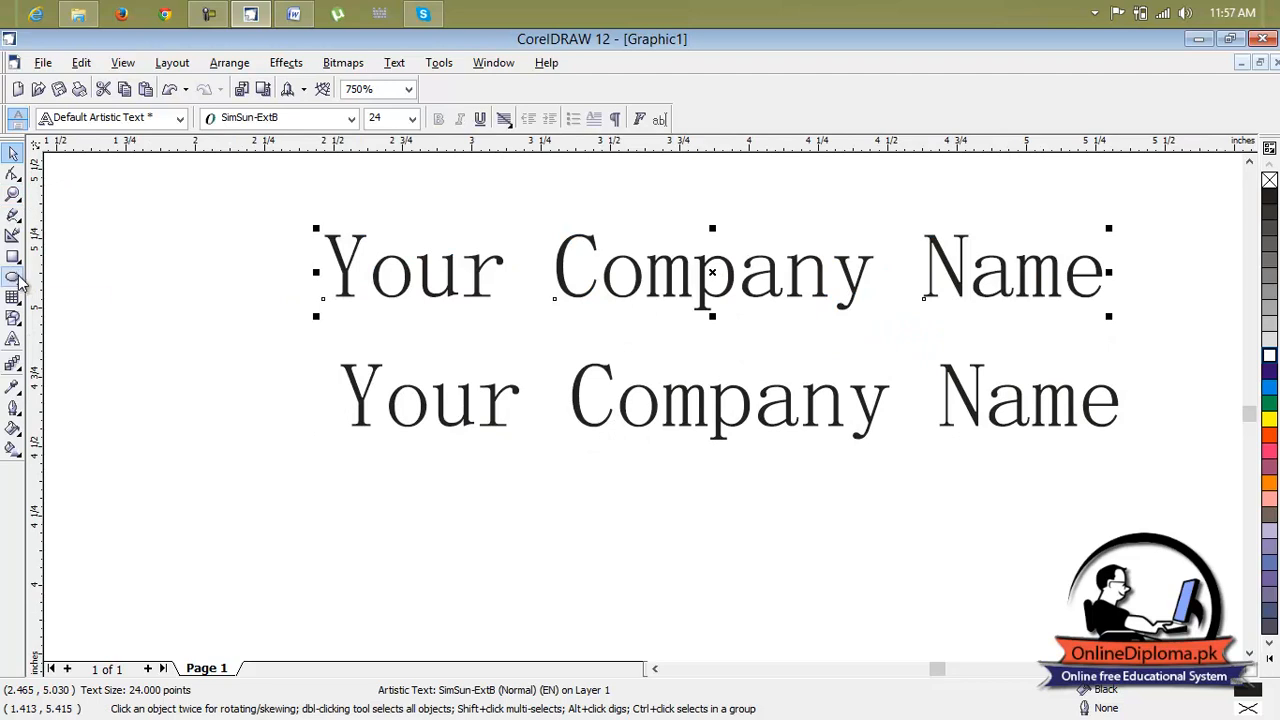
# Edit the duplicated text so it reads 'Your Name'
pyautogui.click(21, 180)
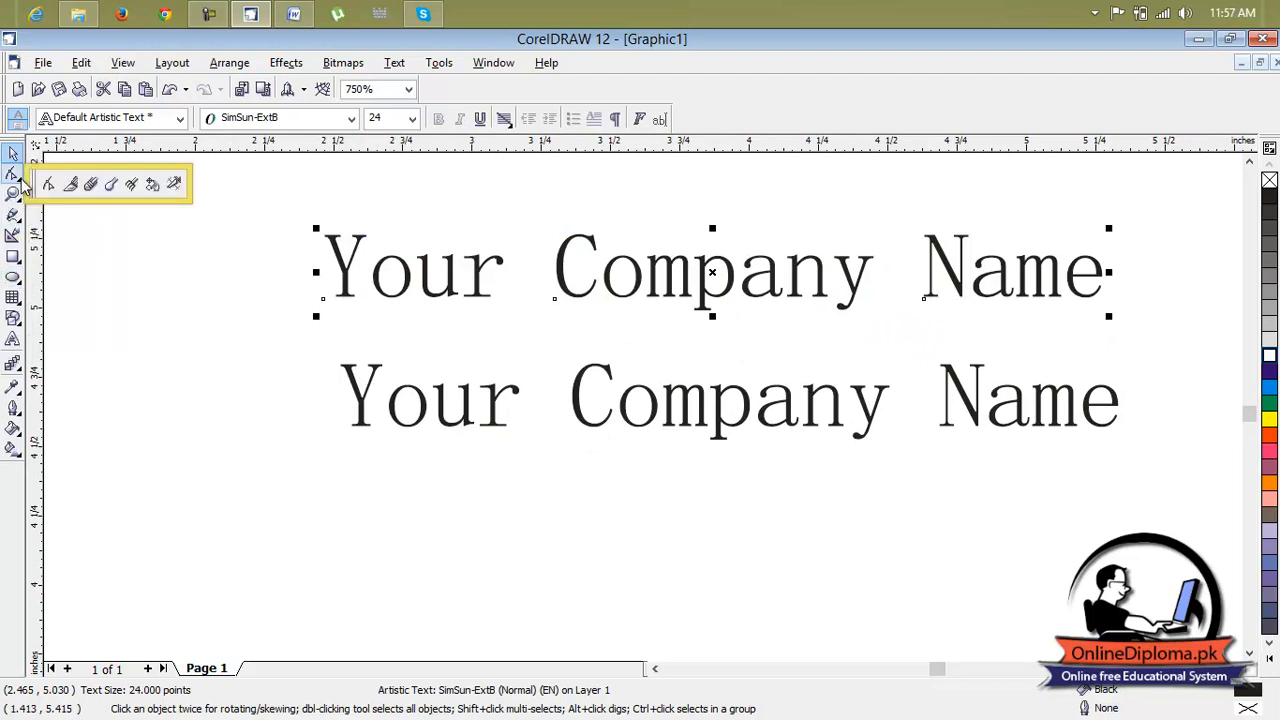
pyautogui.click(13, 340)
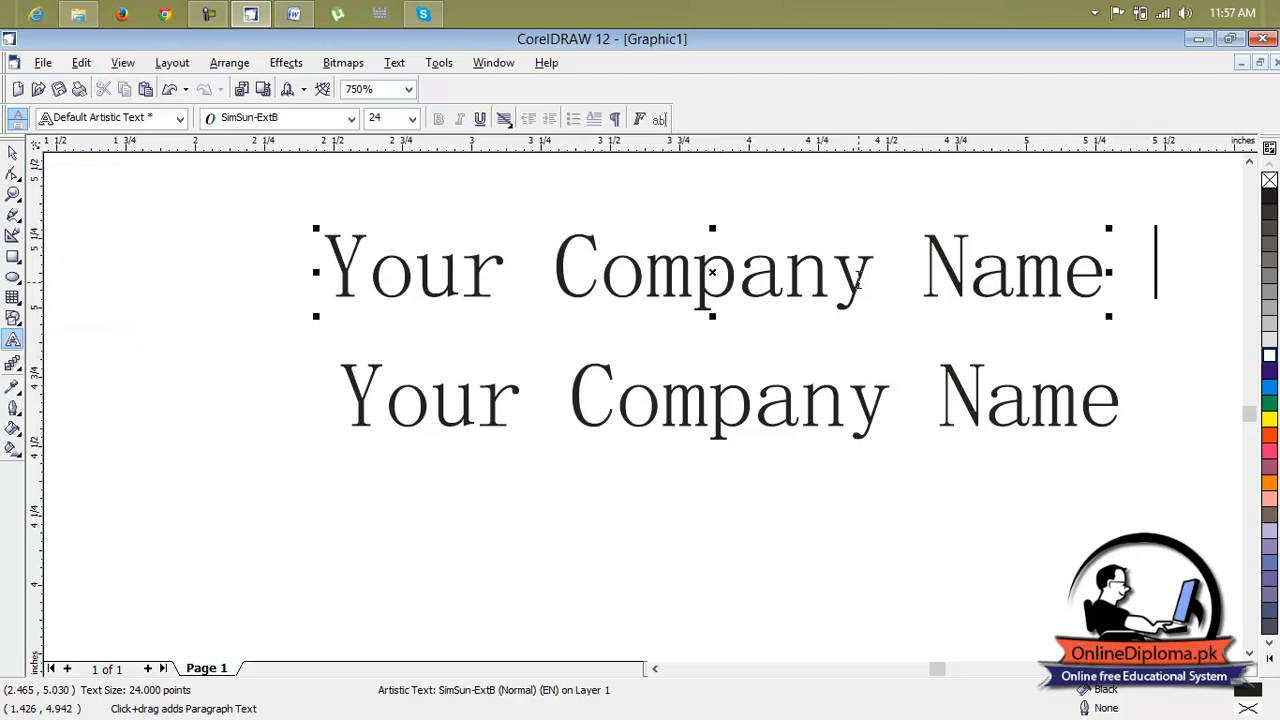
pyautogui.click(928, 263)
pyautogui.press('BackSpace')
pyautogui.press('BackSpace')
pyautogui.press('BackSpace')
pyautogui.press('BackSpace')
pyautogui.press('BackSpace')
pyautogui.press('BackSpace')
pyautogui.press('BackSpace')
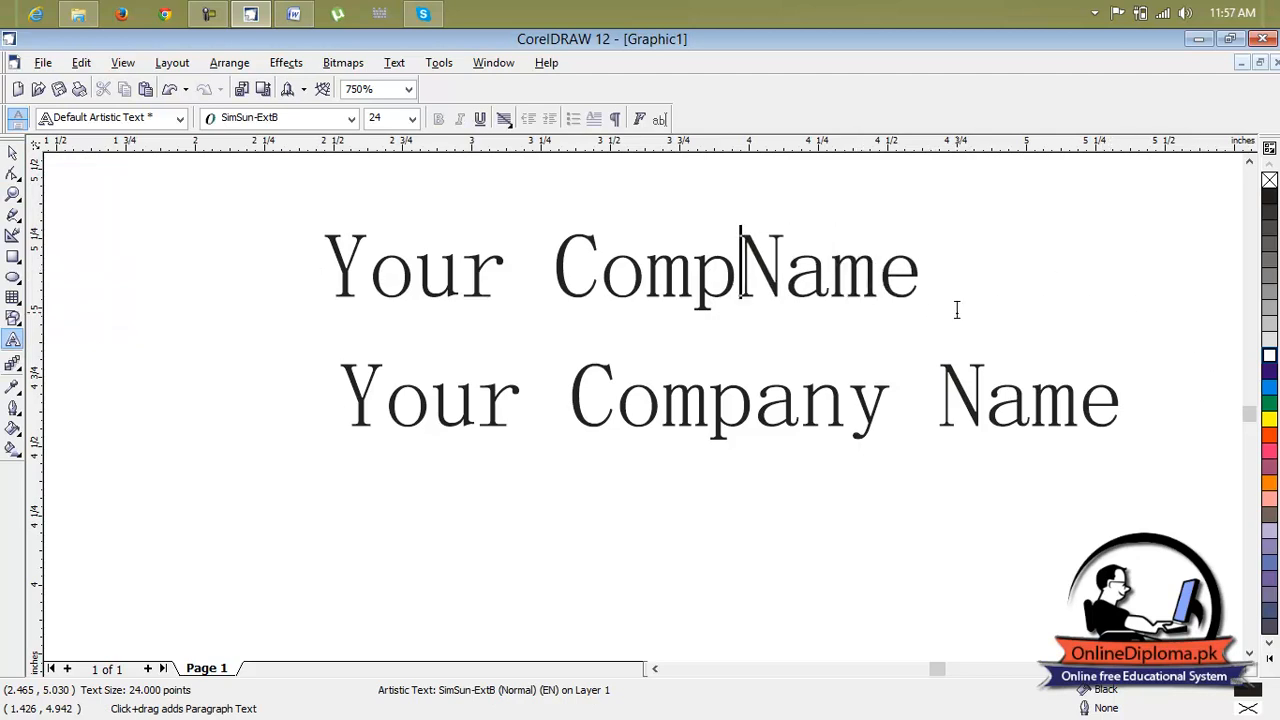
pyautogui.press('BackSpace')
pyautogui.press('BackSpace')
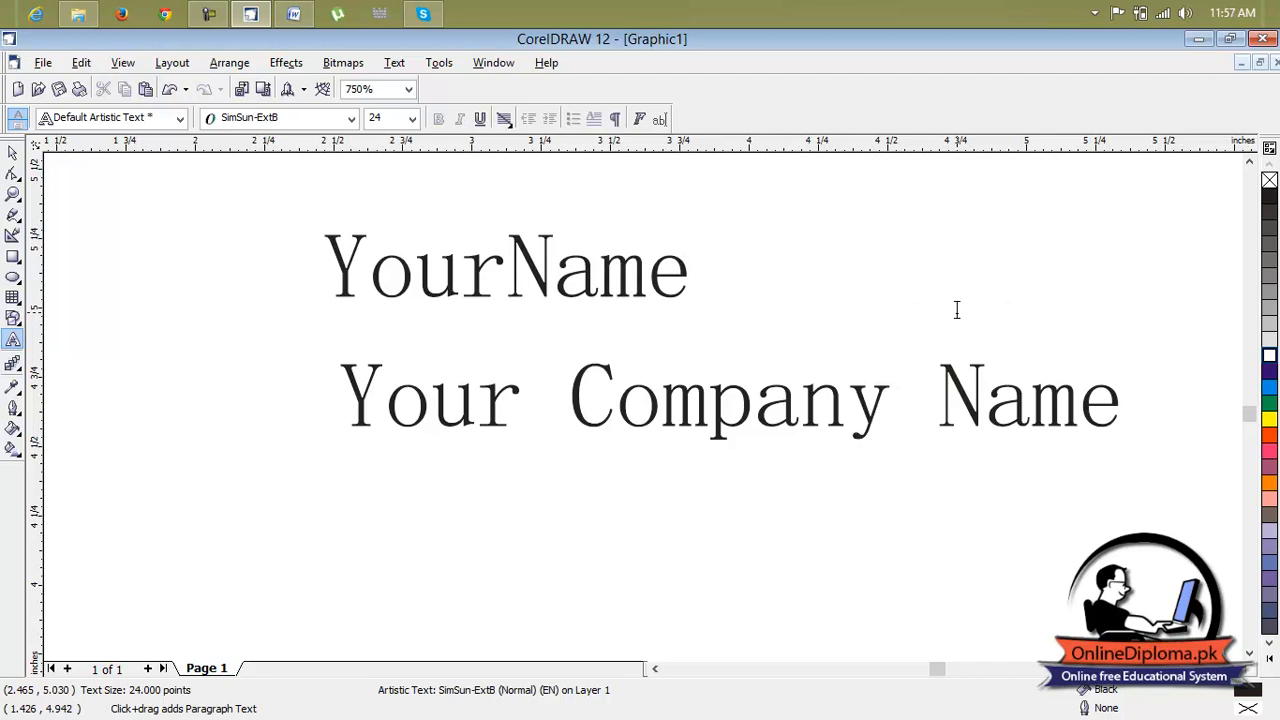
pyautogui.click(956, 310)
pyautogui.click(529, 514)
pyautogui.click(306, 529)
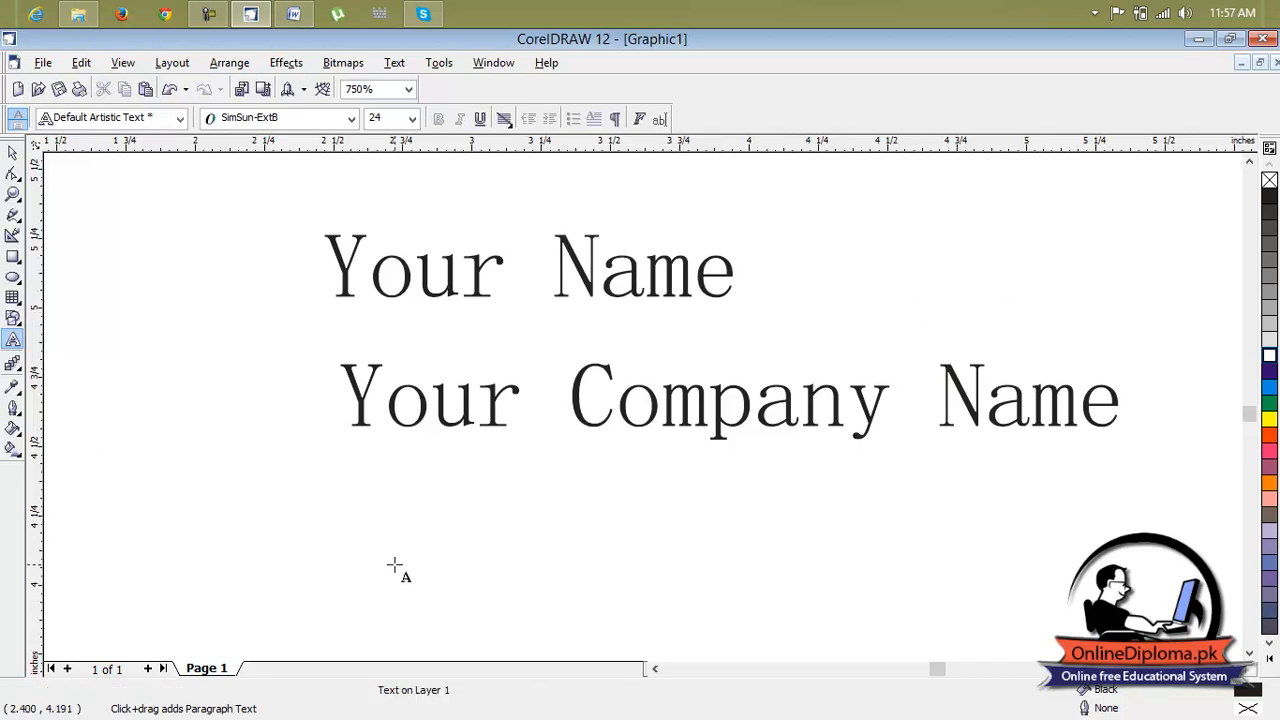
# Add the artistic text 'Address' followed by an underscore line below the company name
pyautogui.write('A')
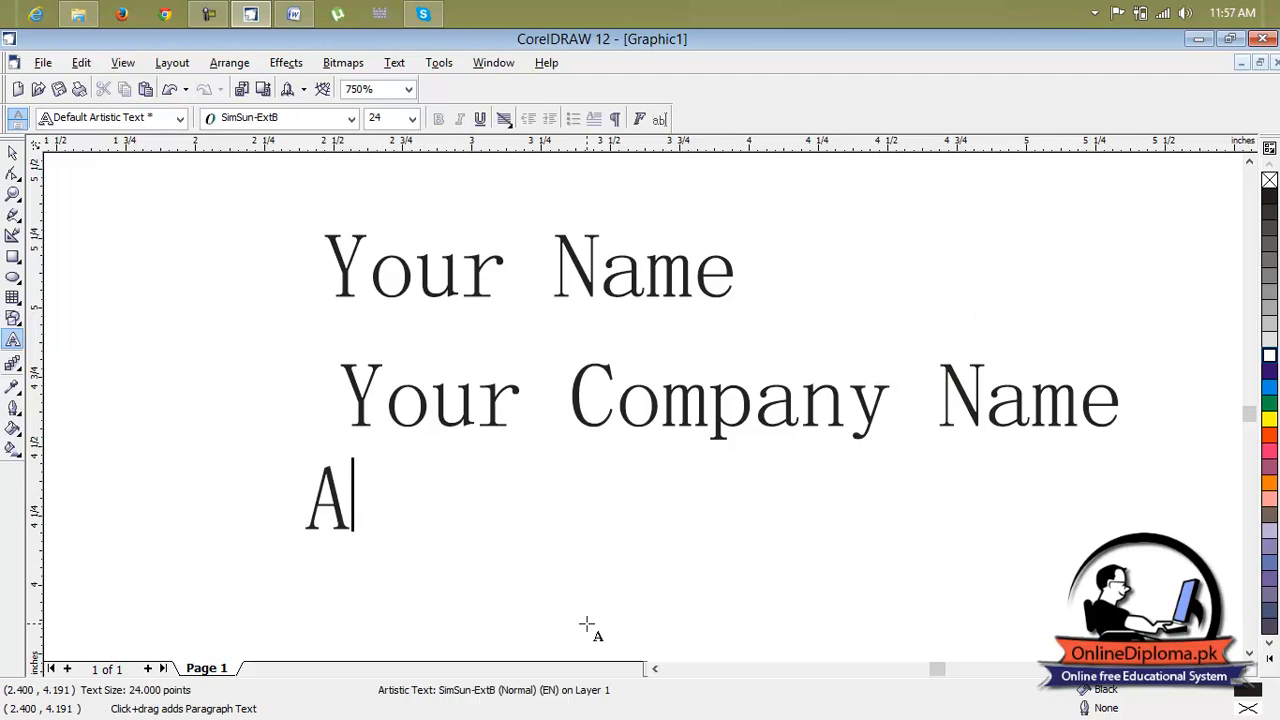
pyautogui.write('ddress')
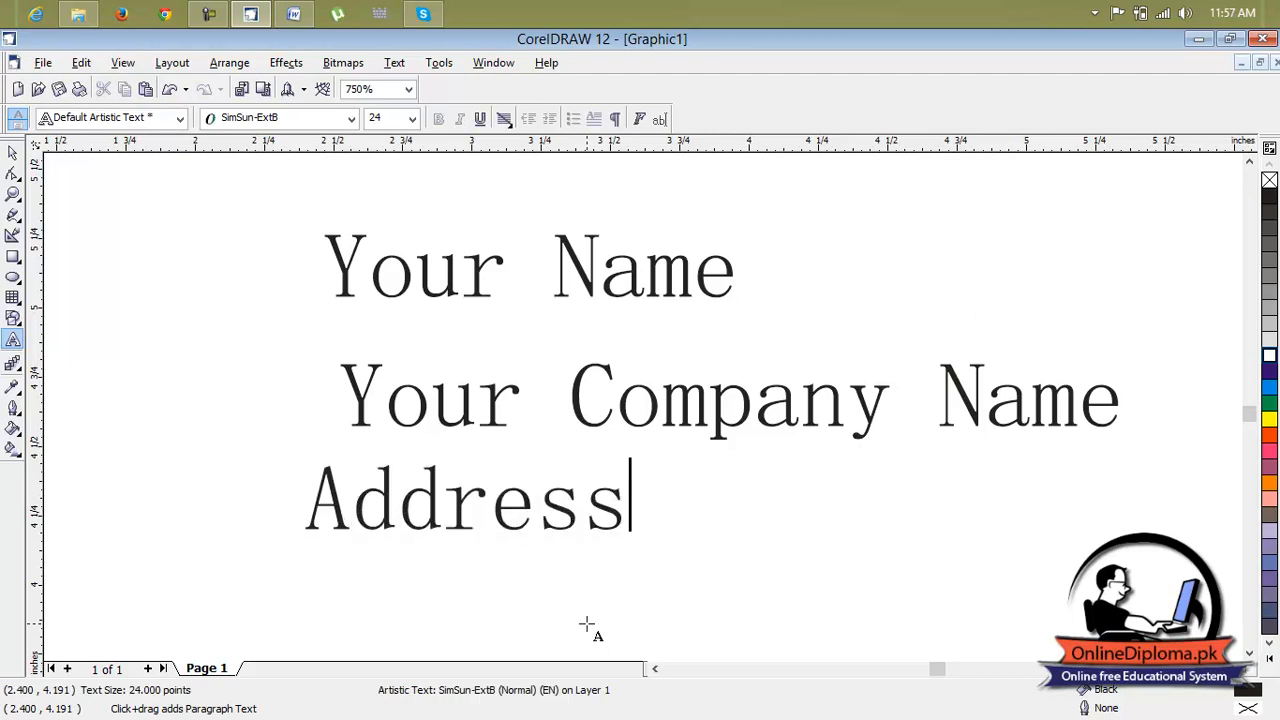
pyautogui.write('_________')
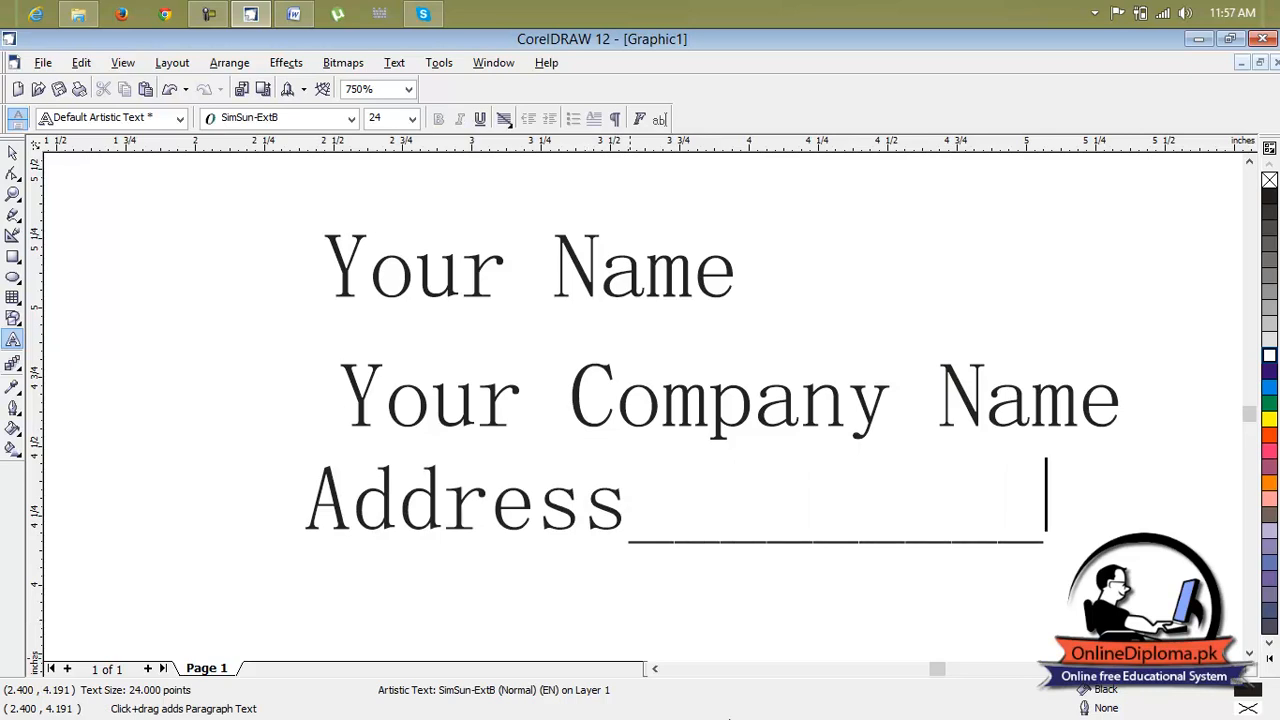
pyautogui.press('Escape')
# Add a new text line with the contact's phone number below the address line
pyautogui.scroll(-1, 486, 577)
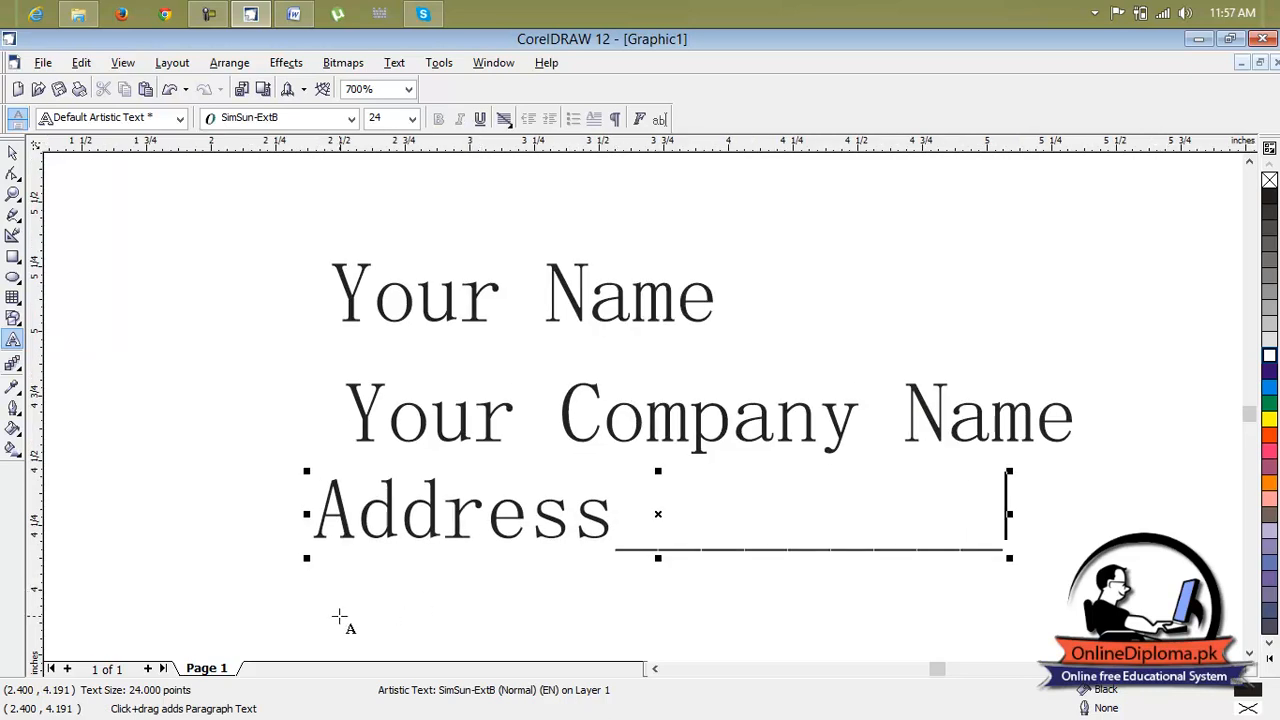
pyautogui.press('Escape')
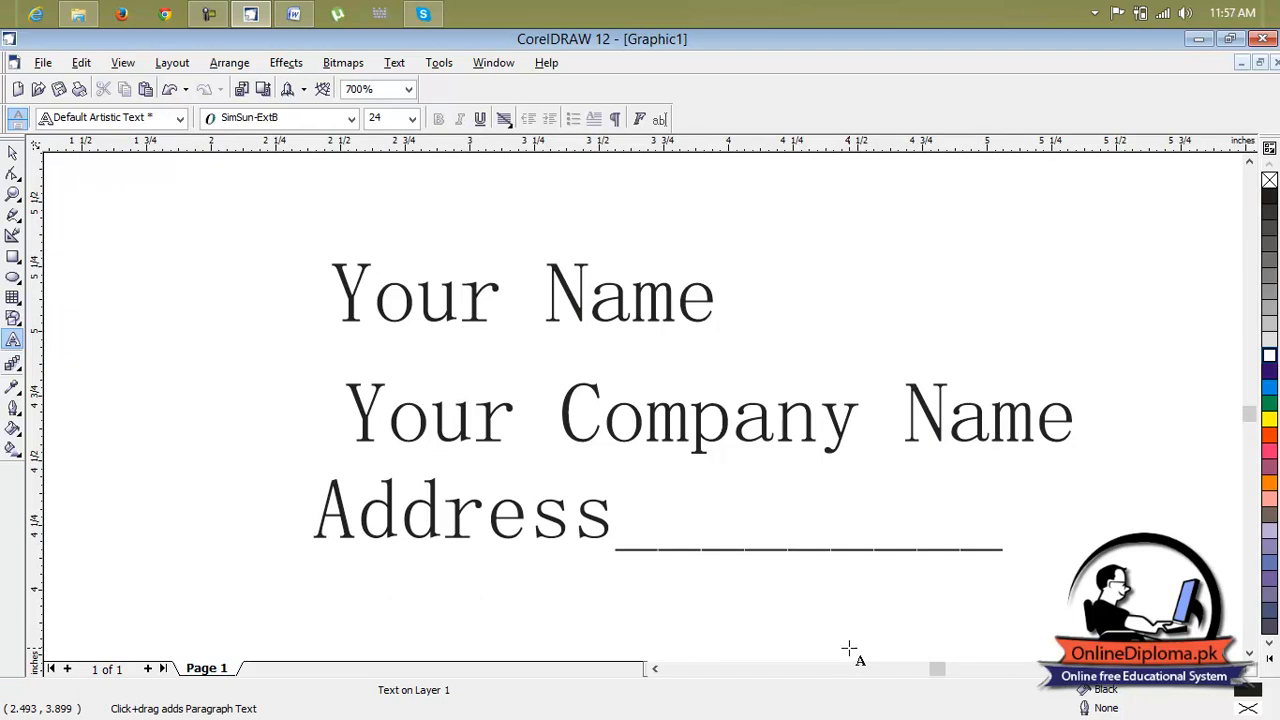
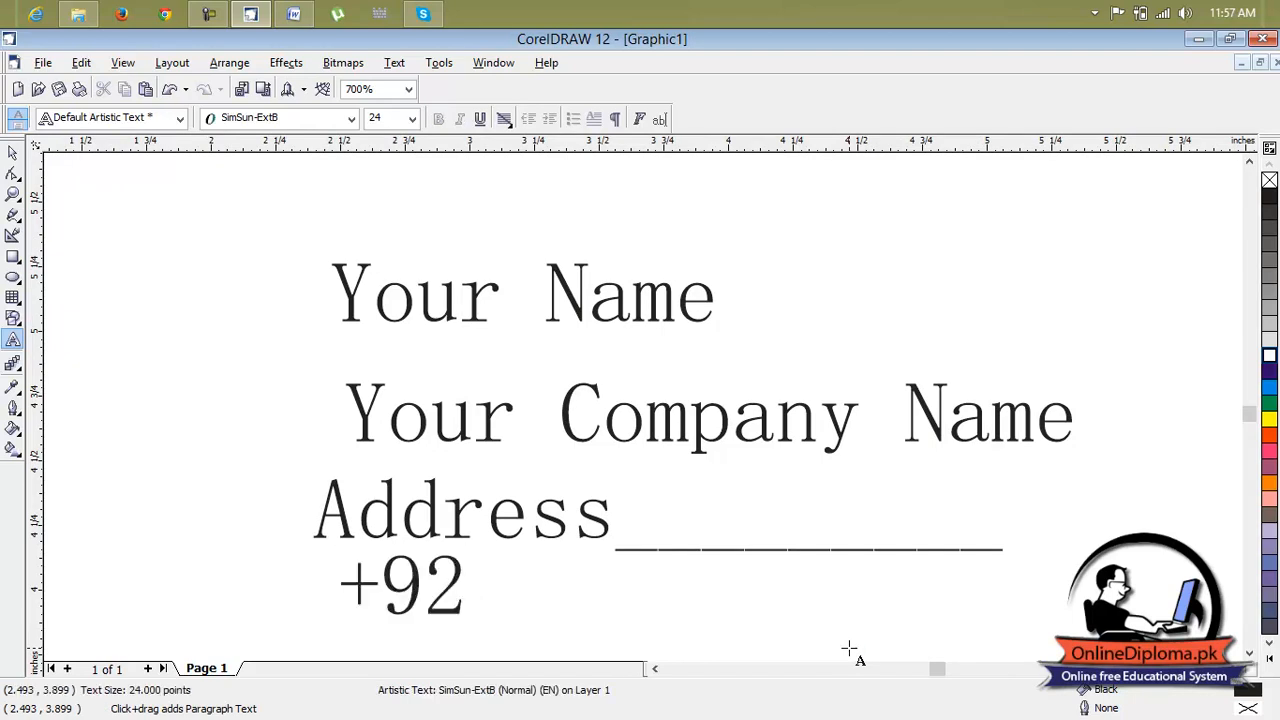
# Add an 'Email:' text line with the contact's e-mail address below the phone number, correcting a typo in the domain
pyautogui.scroll(-1, 849, 650)
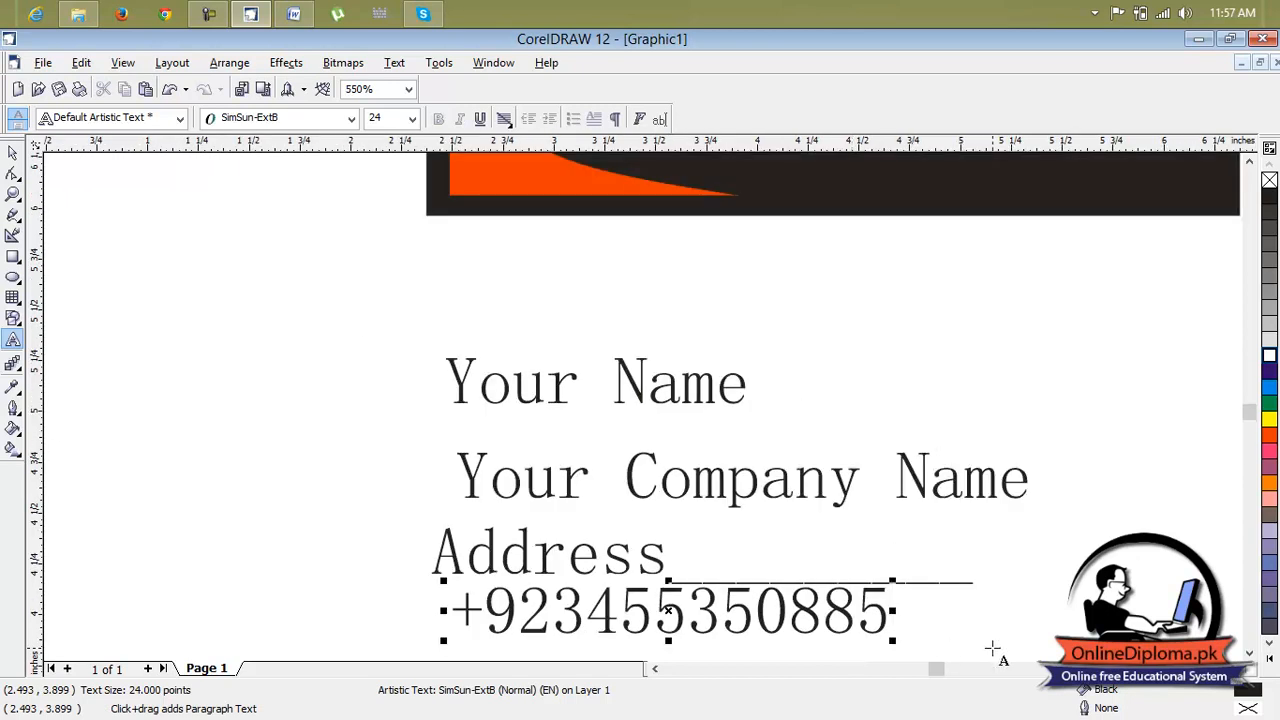
pyautogui.click(1249, 652)
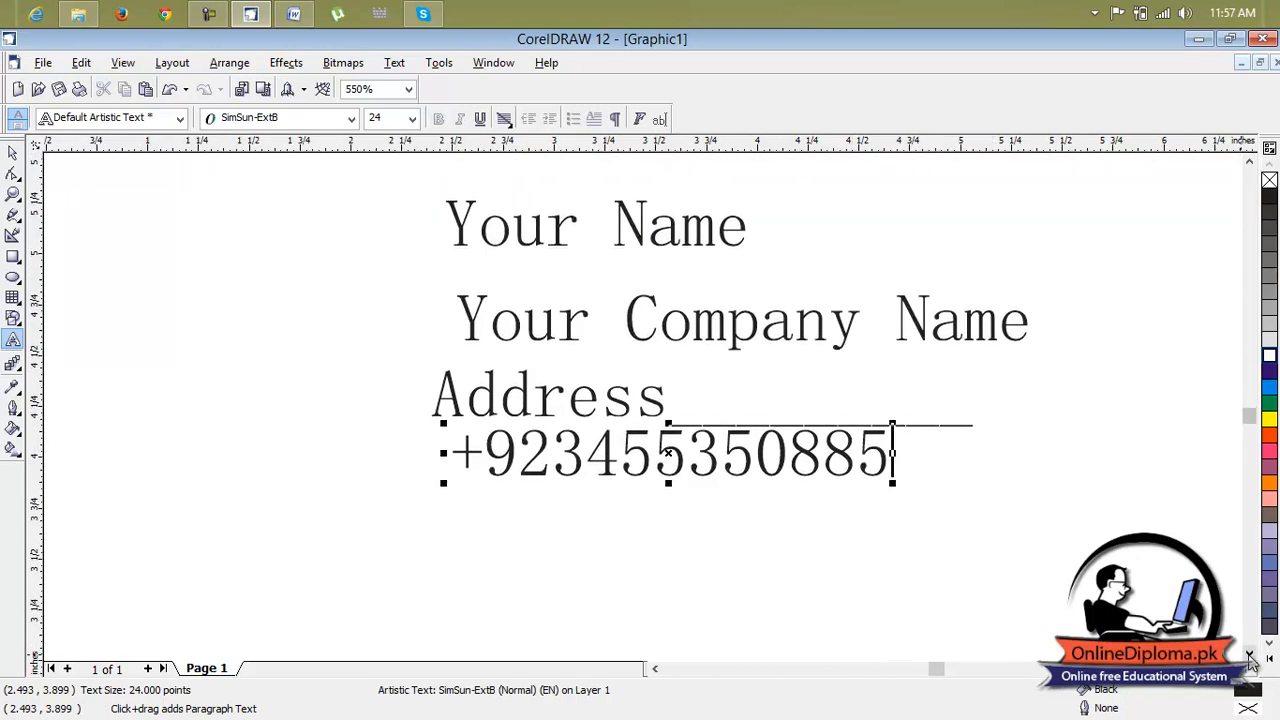
pyautogui.click(463, 497)
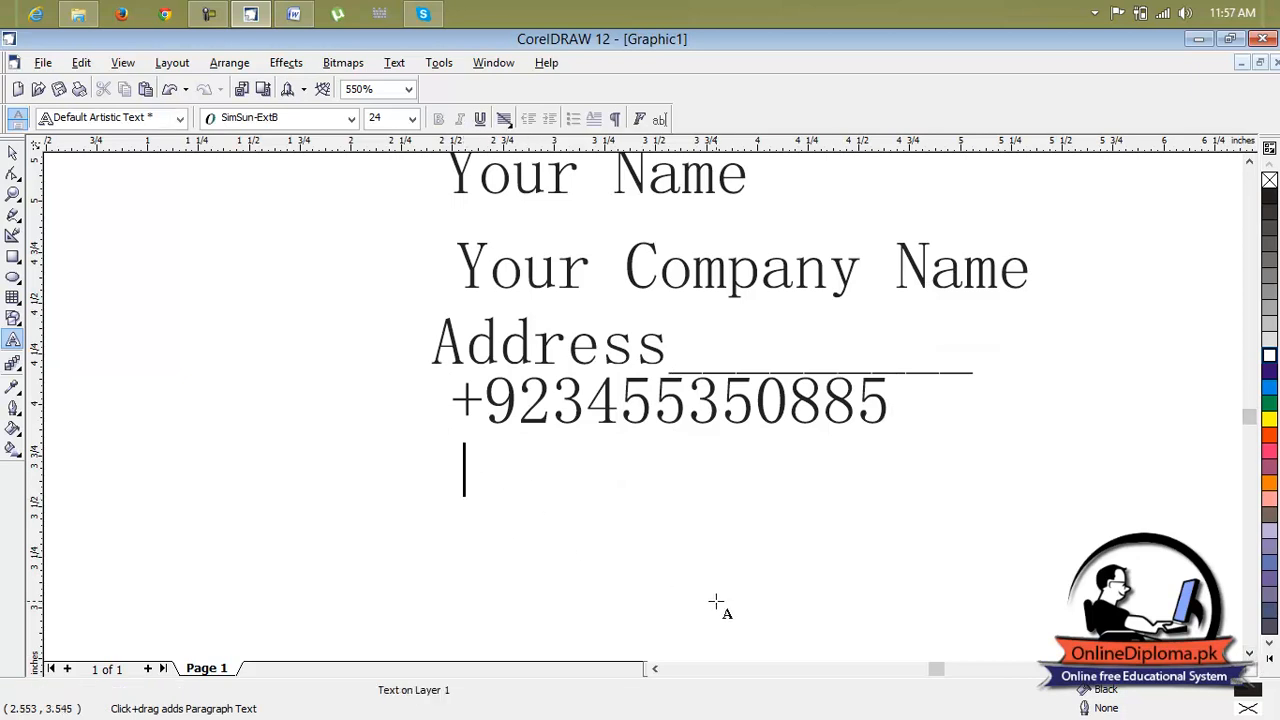
pyautogui.write('Email')
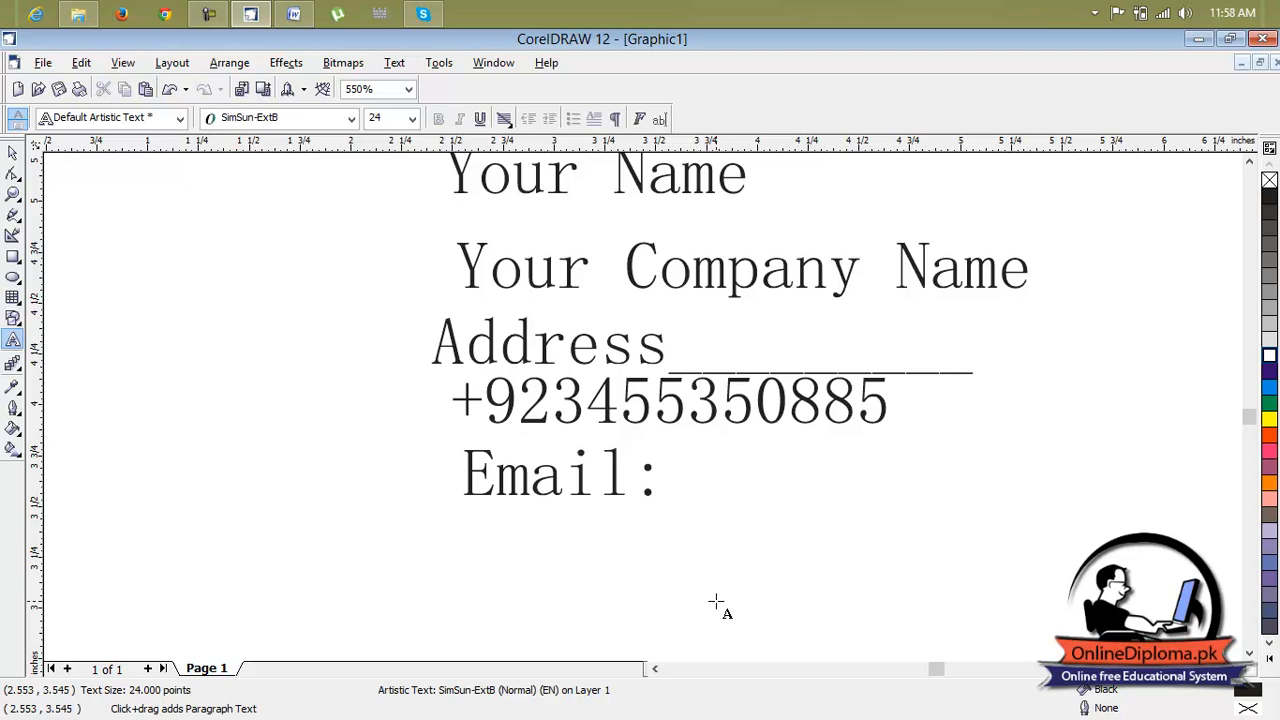
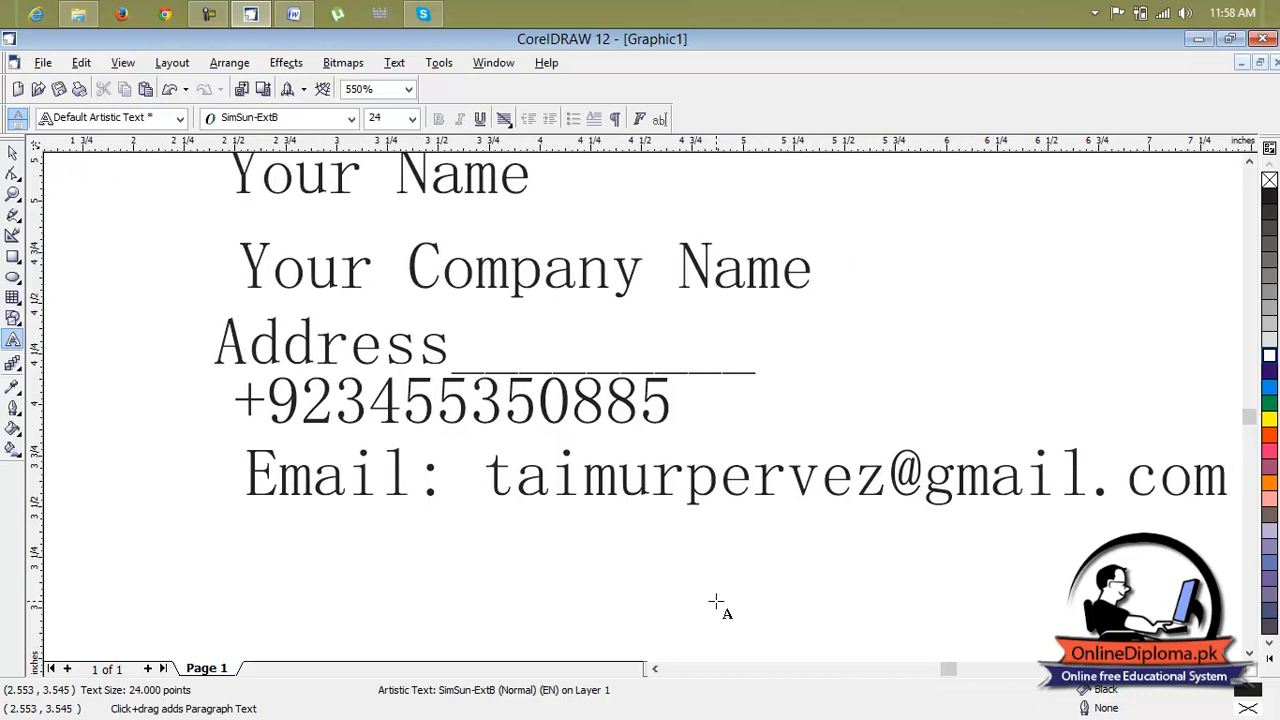
# Color the 'Your Name' text white and move it onto the orange area at the card's upper right
pyautogui.scroll(-3, 716, 601)
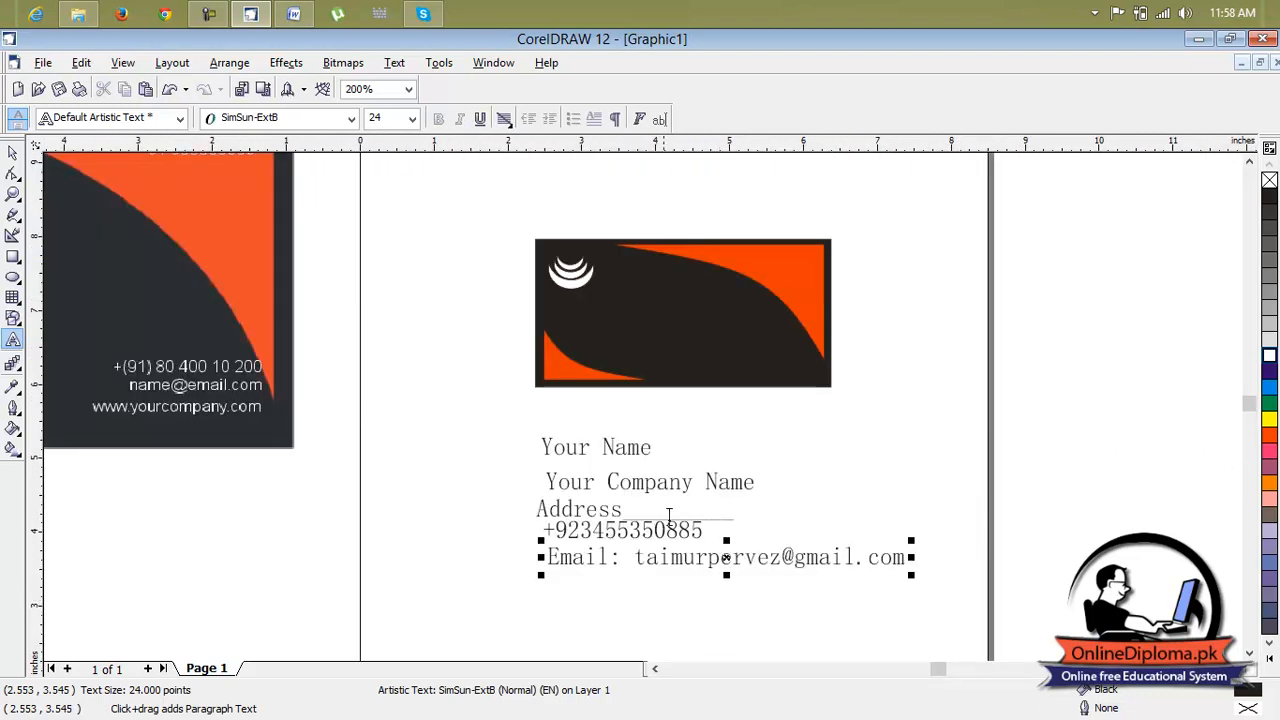
pyautogui.click(13, 152)
pyautogui.click(572, 450)
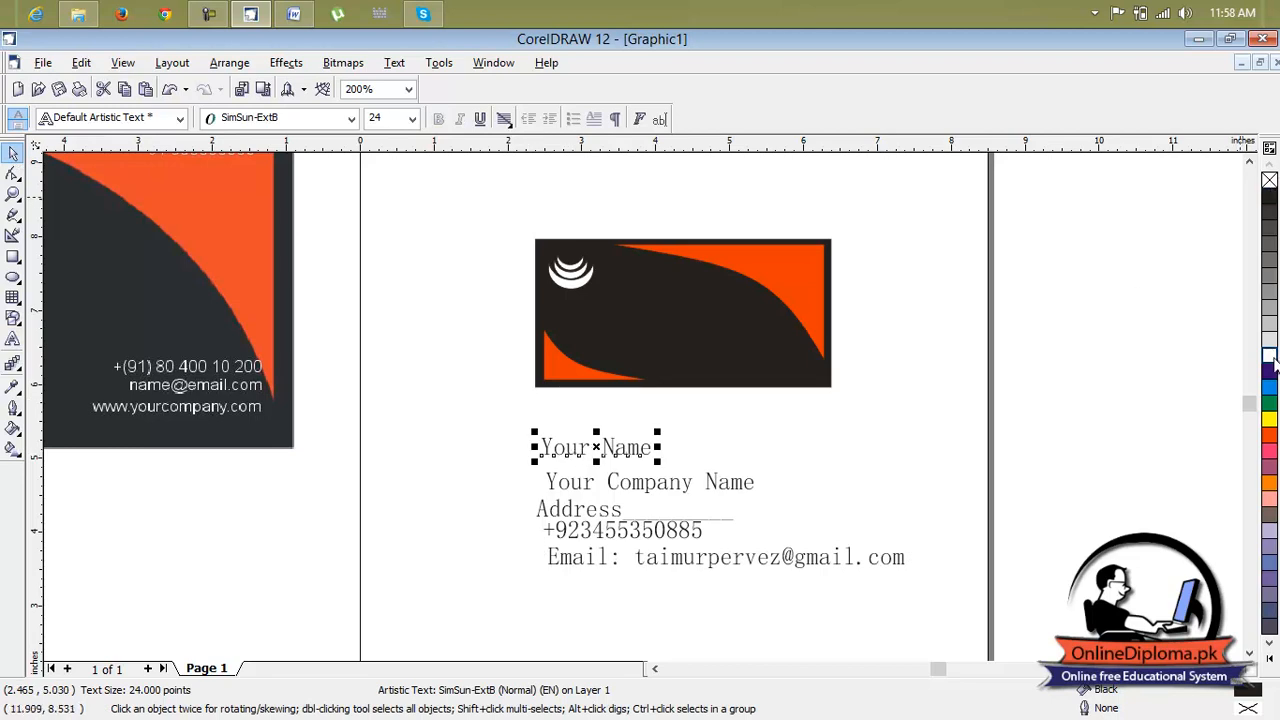
pyautogui.click(1269, 356)
pyautogui.moveTo(600, 451); pyautogui.dragTo(950, 260)
# Enlarge the 'Your Name' text to about 15.5 pt by scaling it within the orange area
pyautogui.scroll(1, 749, 248)
pyautogui.scroll(2, 753, 252)
pyautogui.moveTo(1095, 262); pyautogui.dragTo(1150, 262)
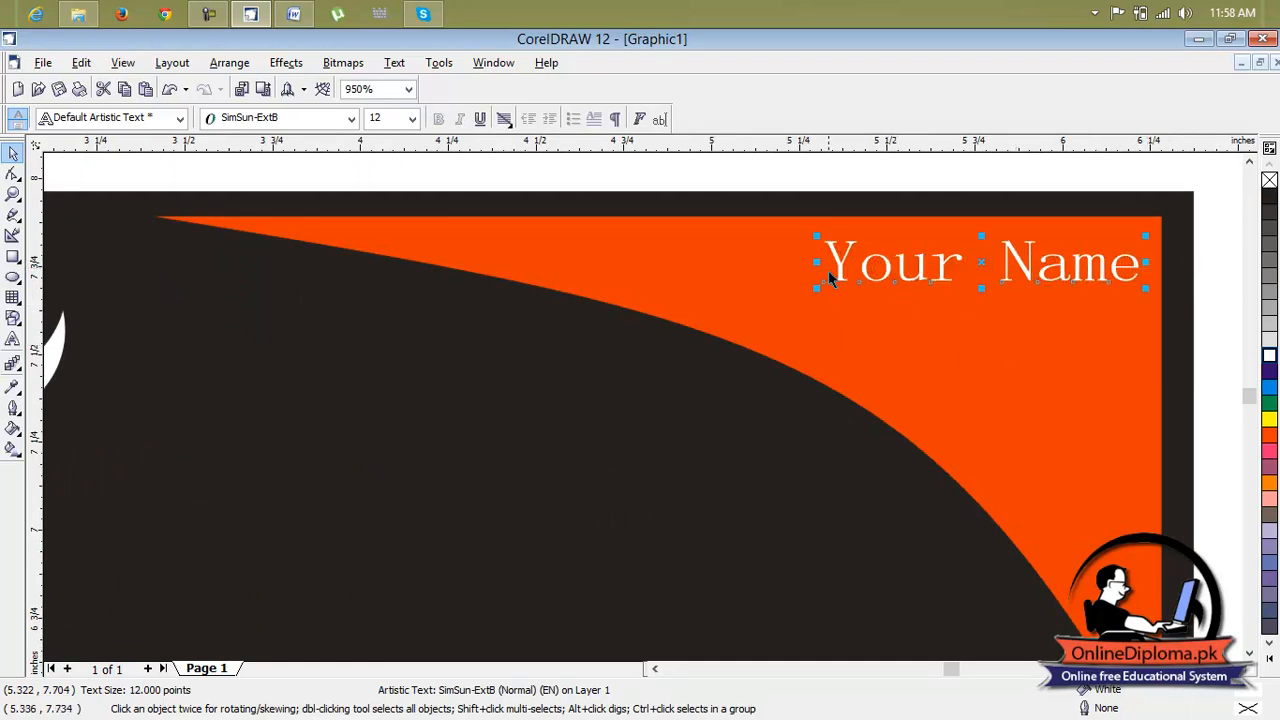
pyautogui.moveTo(817, 261); pyautogui.dragTo(760, 263)
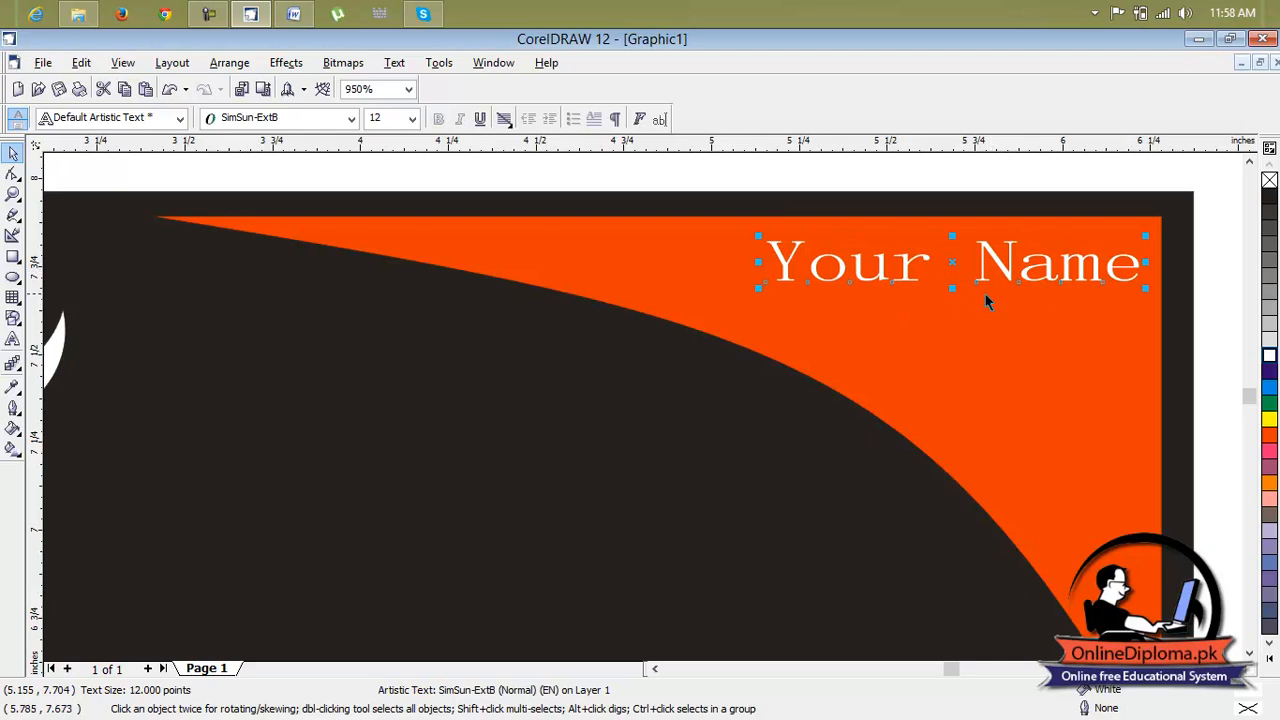
pyautogui.moveTo(952, 288); pyautogui.dragTo(952, 300)
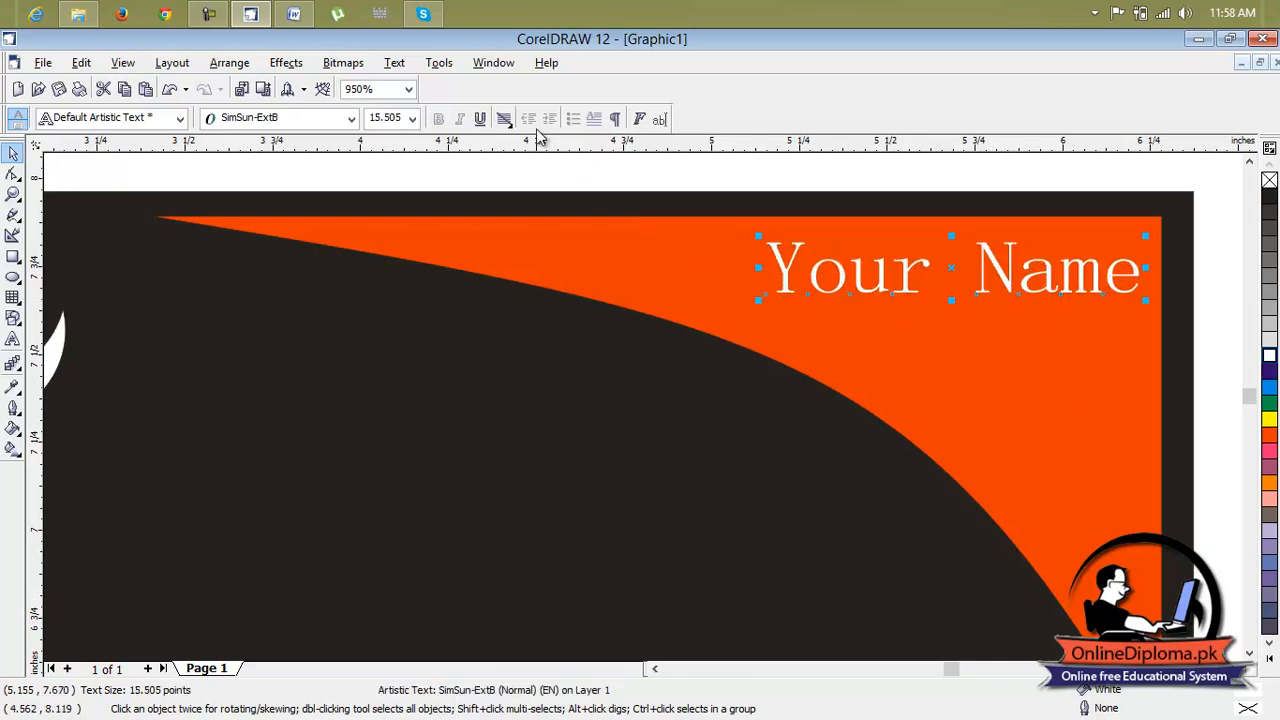
# Set the 'Your Name' font to Swis721 BdOul BT and shift the text left to fit inside the orange area
pyautogui.click(351, 118)
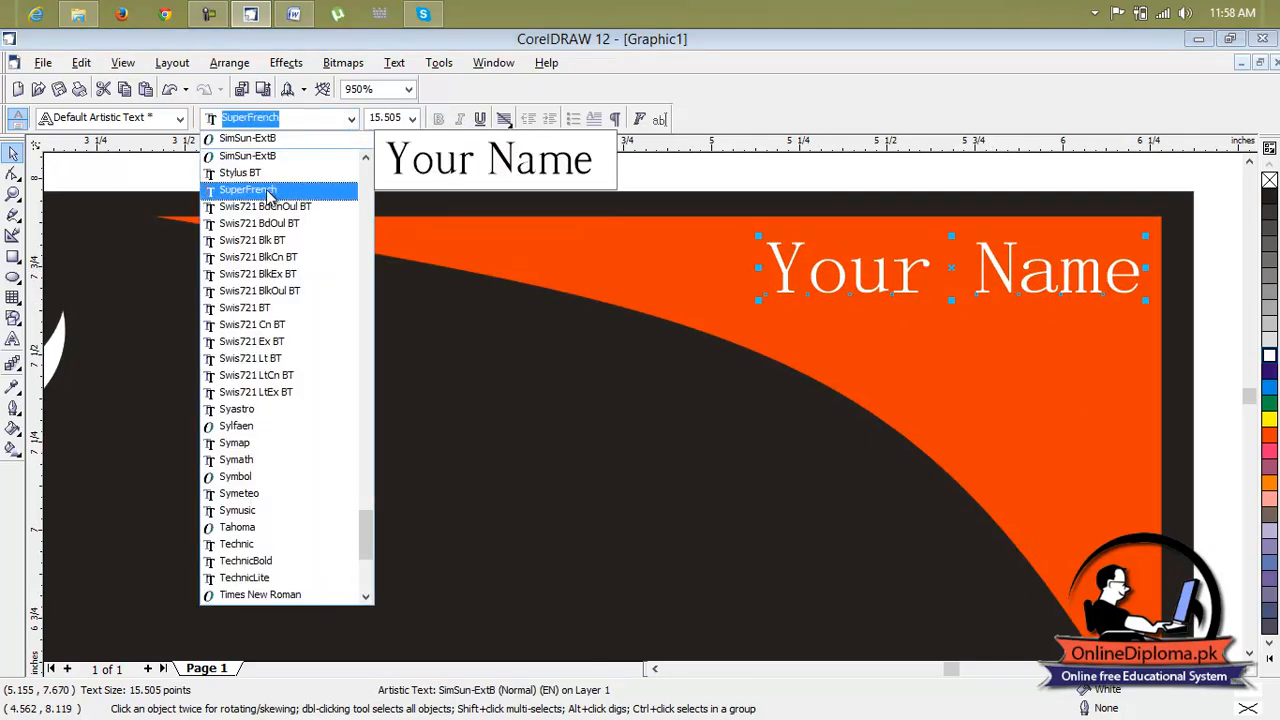
pyautogui.click(266, 224)
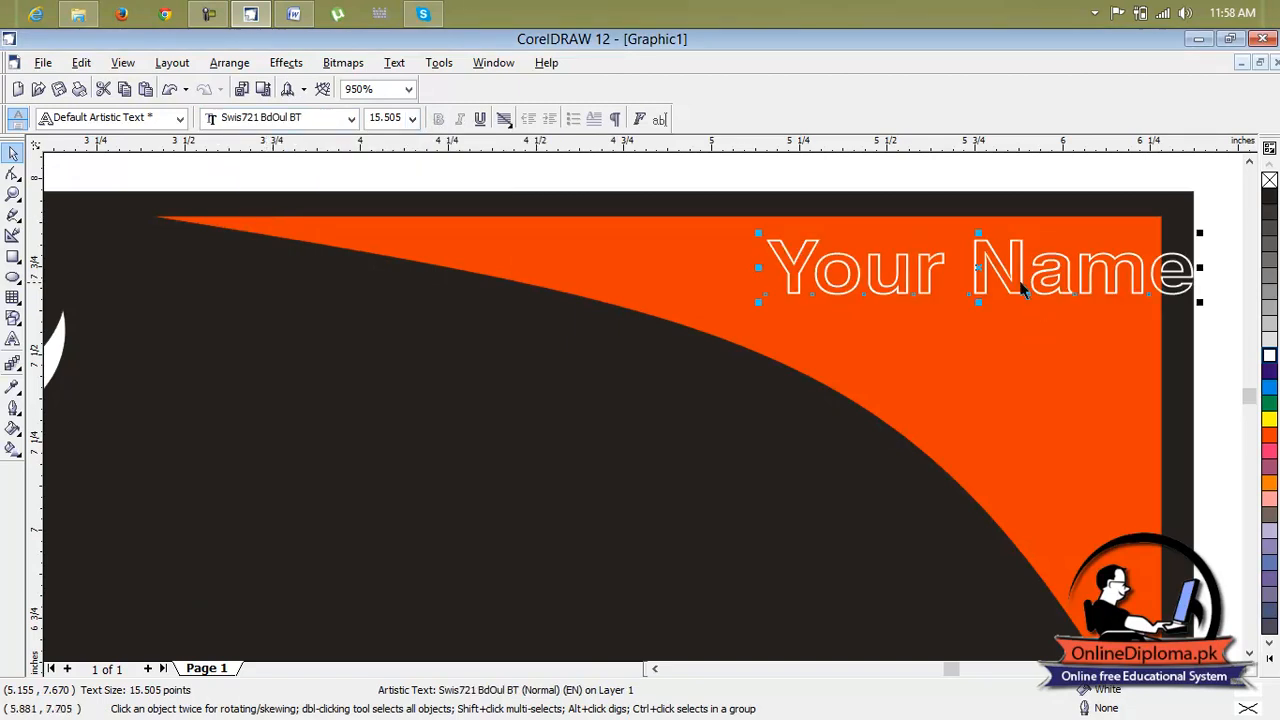
pyautogui.moveTo(980, 268); pyautogui.dragTo(922, 268)
pyautogui.click(983, 375)
# Shrink the 'Your Company Name' text to about 20 pt and move it onto the card
pyautogui.scroll(-2, 903, 459)
pyautogui.scroll(-3, 1249, 655)
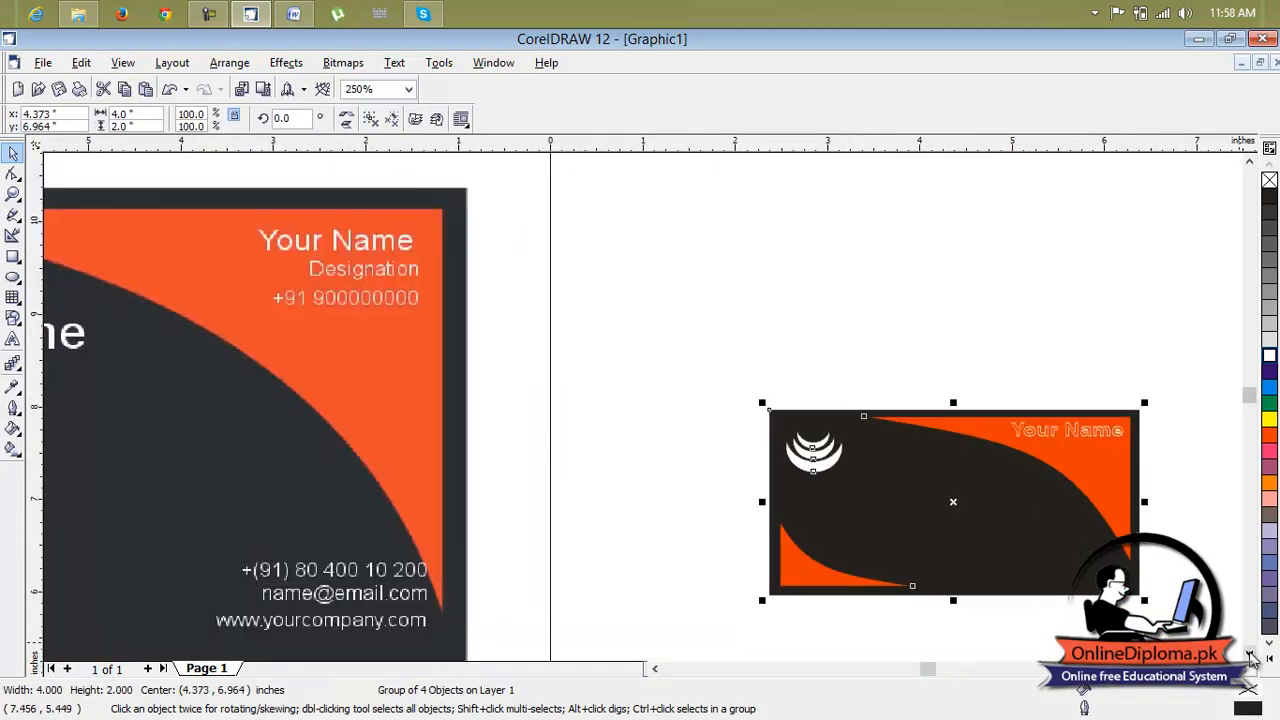
pyautogui.scroll(-3, 1249, 655)
pyautogui.click(884, 452)
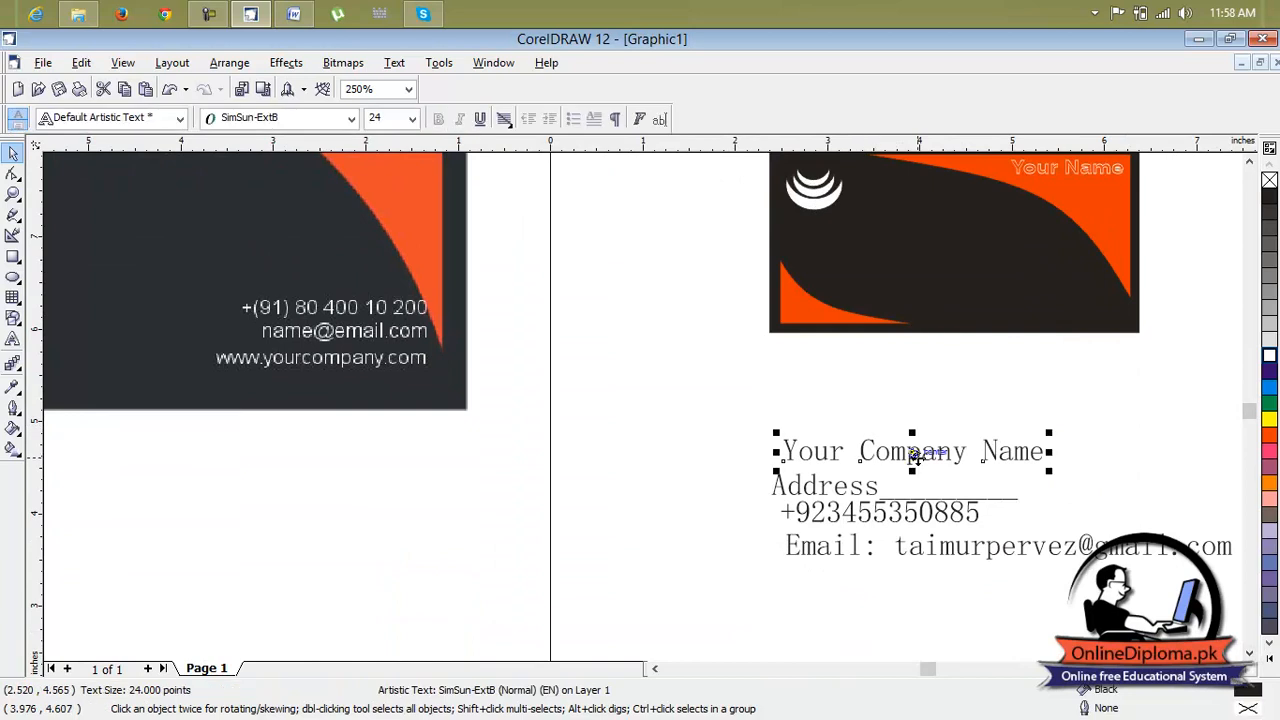
pyautogui.moveTo(1050, 472); pyautogui.dragTo(1008, 462)
pyautogui.scroll(-2, 808, 428)
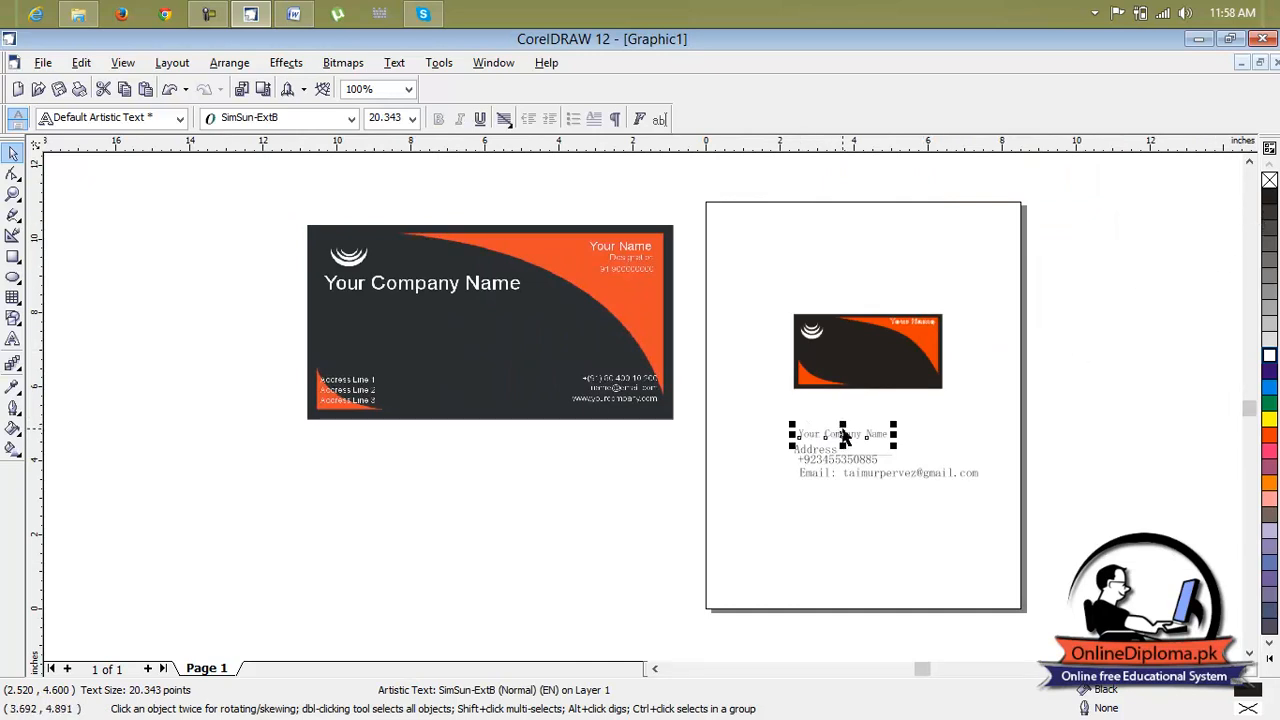
pyautogui.moveTo(843, 433); pyautogui.dragTo(846, 349)
# Move the Address text onto the card's lower-left corner
pyautogui.click(826, 451)
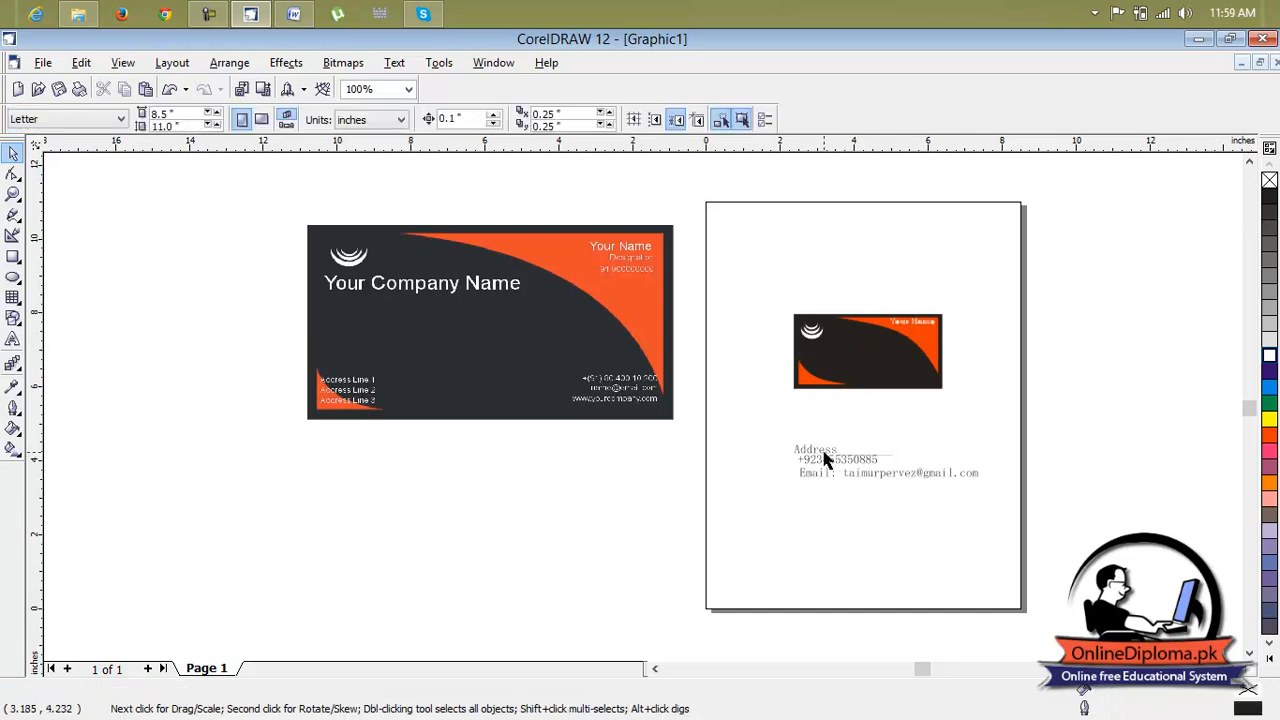
pyautogui.moveTo(840, 450); pyautogui.dragTo(845, 373)
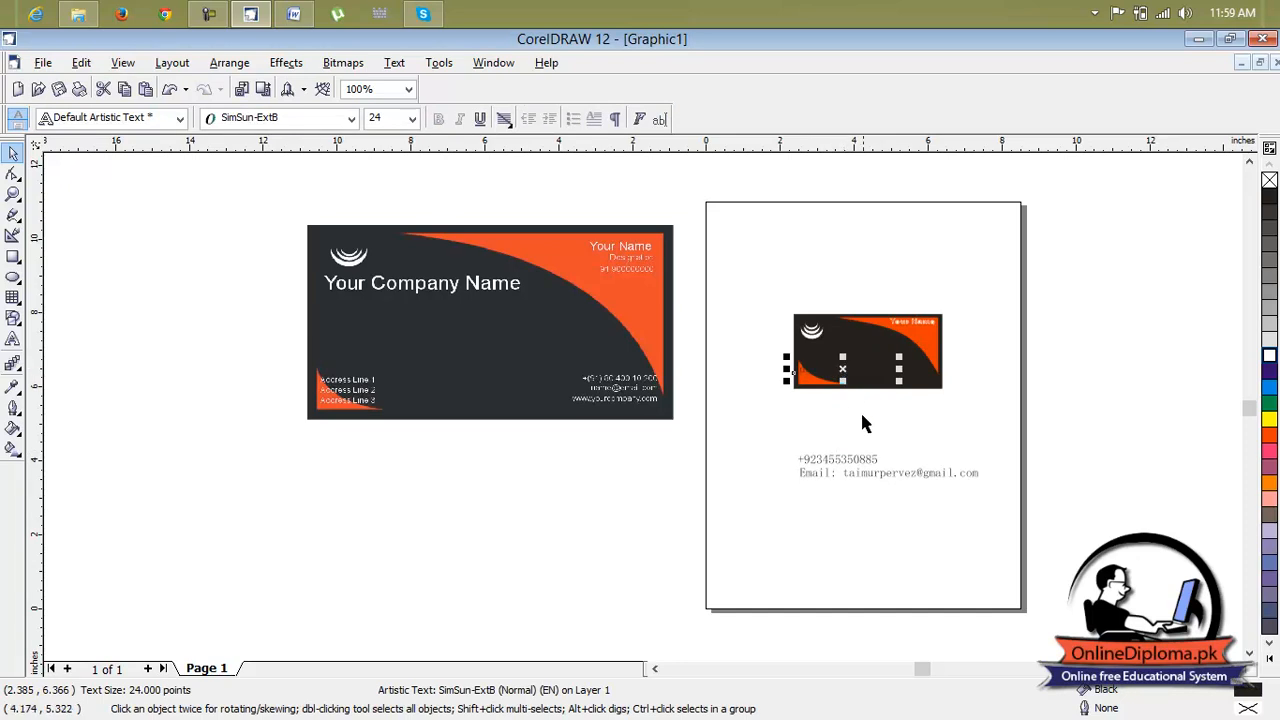
pyautogui.click(858, 458)
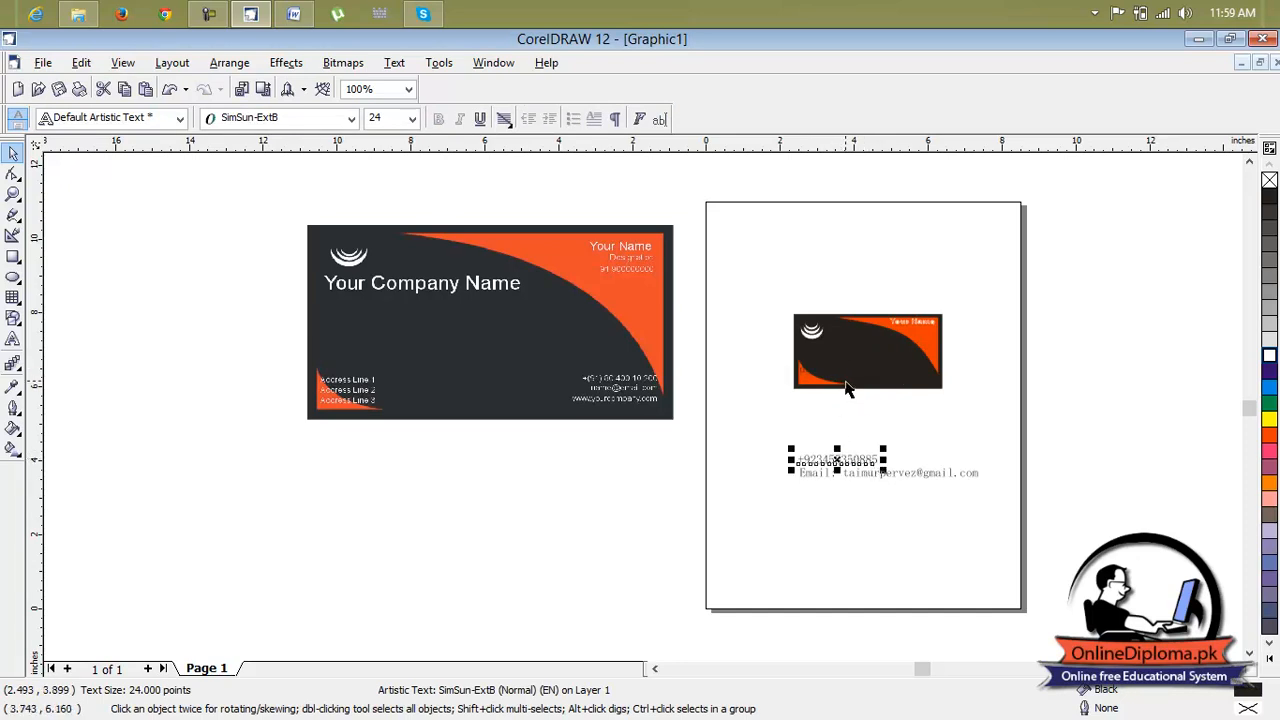
# Examine the card closely to locate the Address text among the card's grouped shapes
pyautogui.click(845, 390)
pyautogui.click(845, 373)
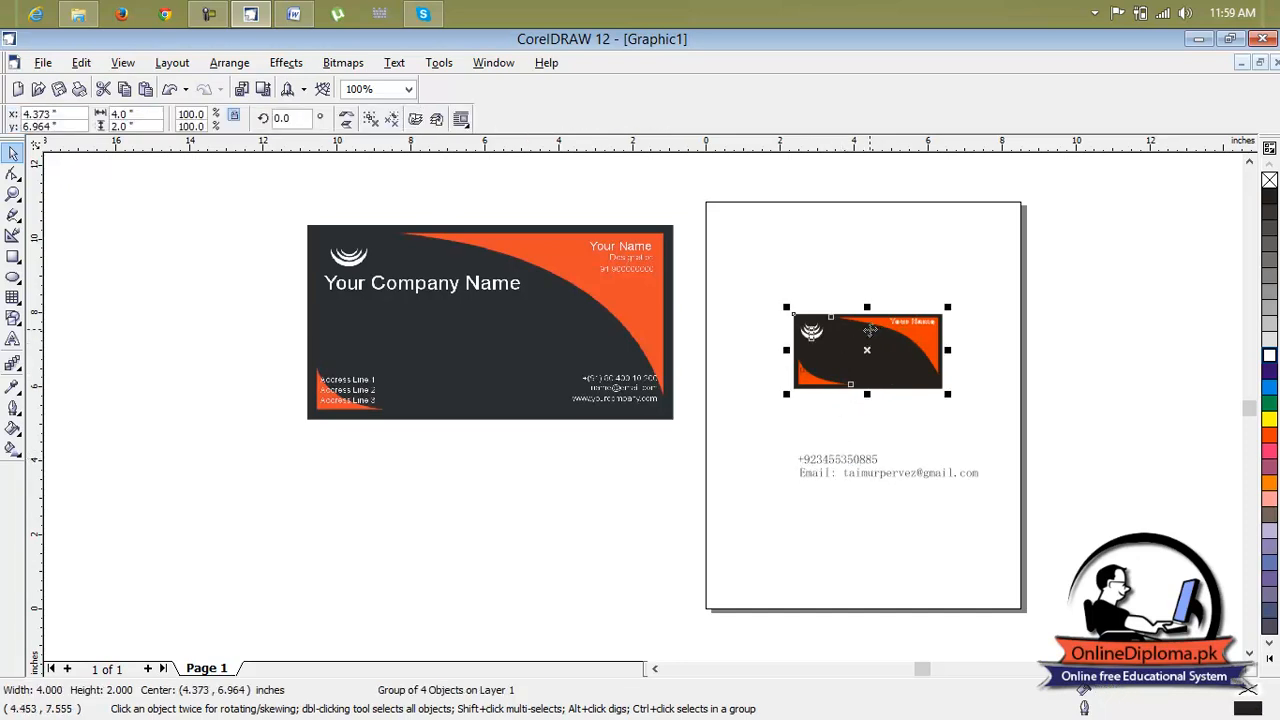
pyautogui.click(876, 330)
pyautogui.click(866, 340)
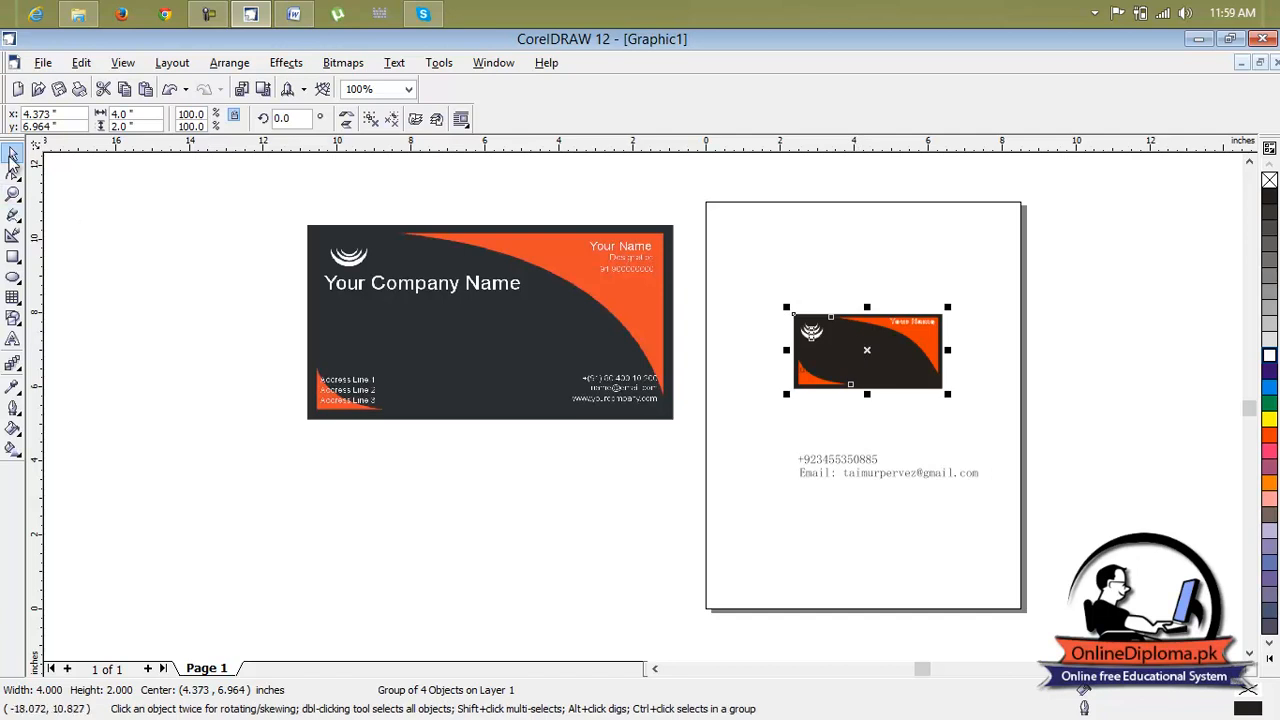
pyautogui.click(1072, 400)
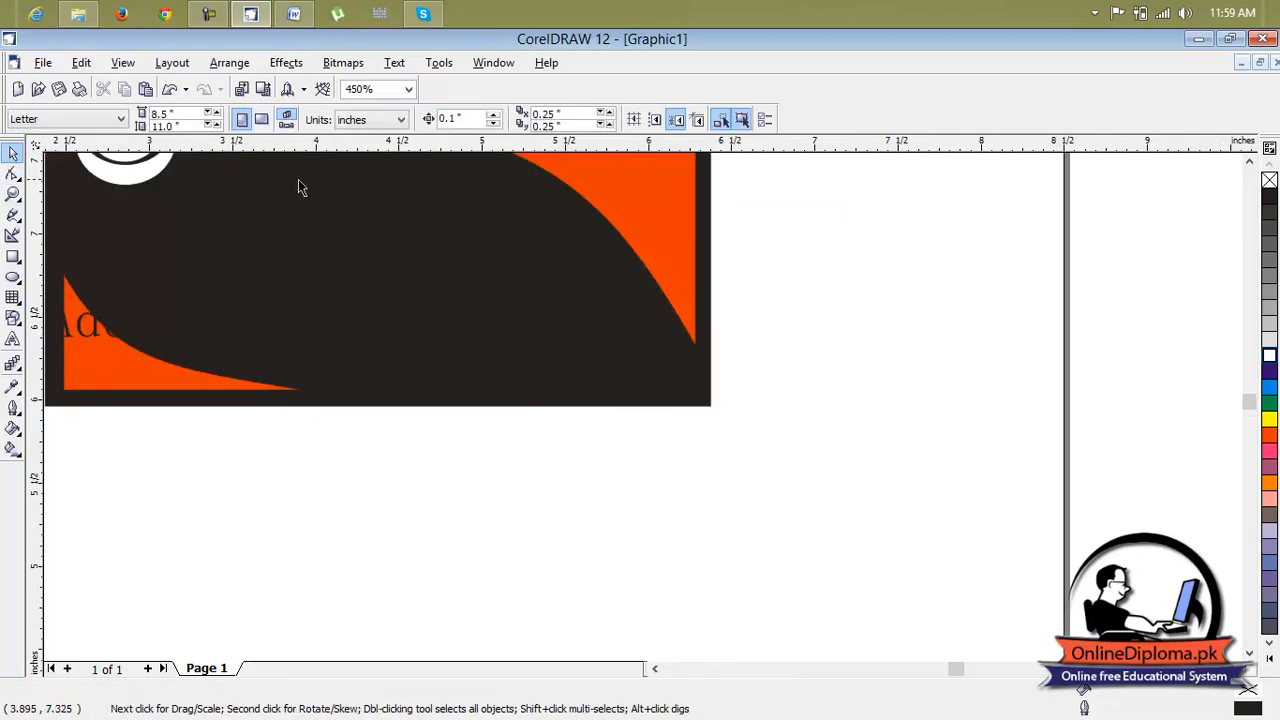
pyautogui.click(266, 194)
pyautogui.scroll(-1, 712, 243)
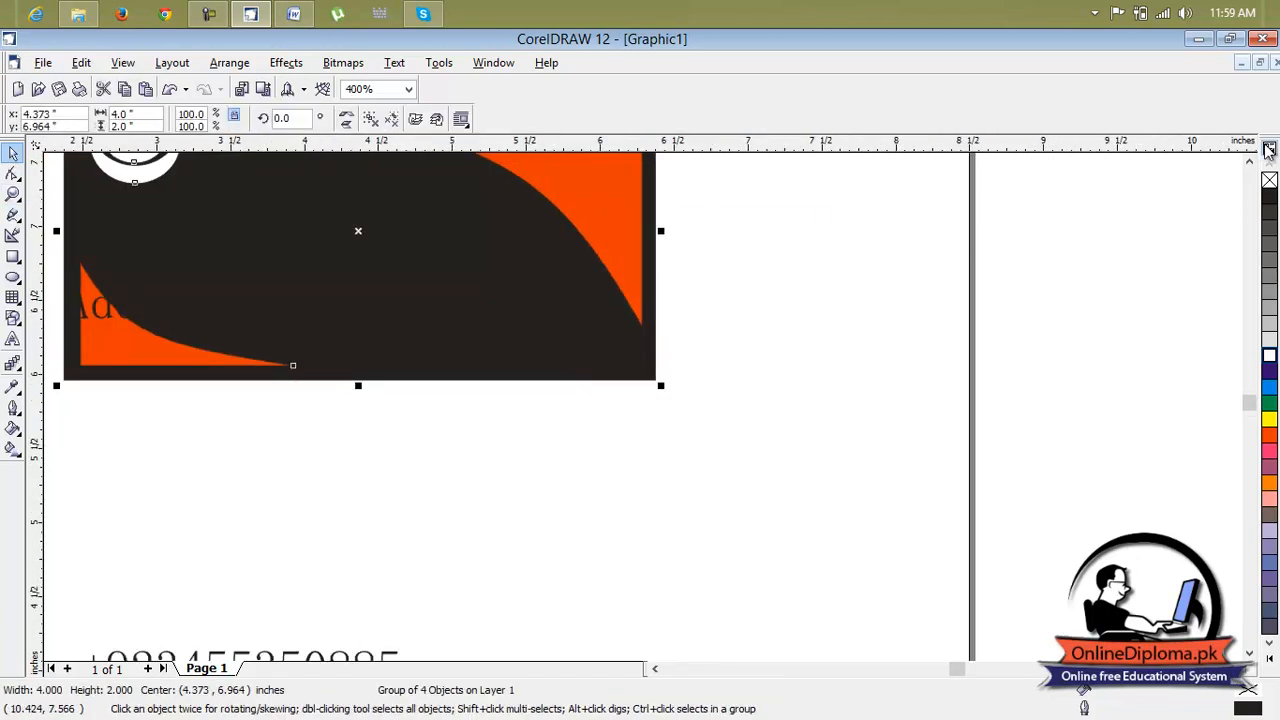
pyautogui.scroll(1, 1250, 160)
pyautogui.click(233, 332)
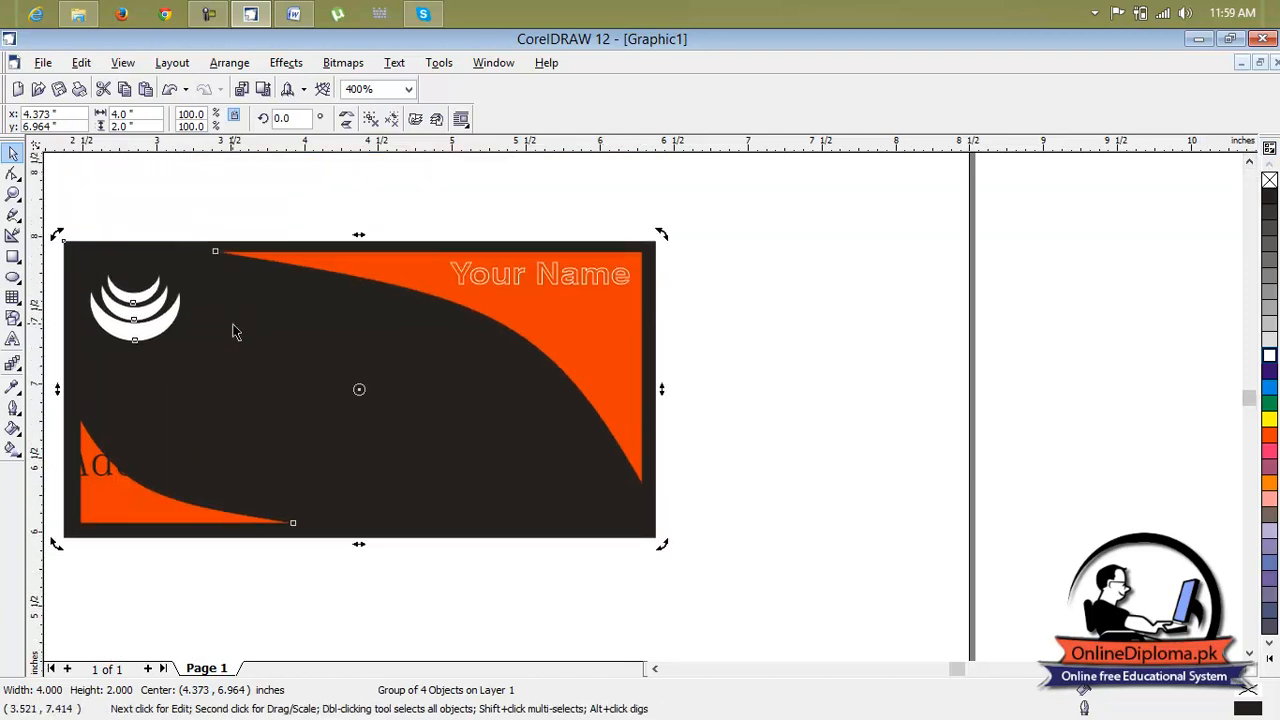
pyautogui.click(229, 345)
pyautogui.click(234, 360)
pyautogui.click(332, 352)
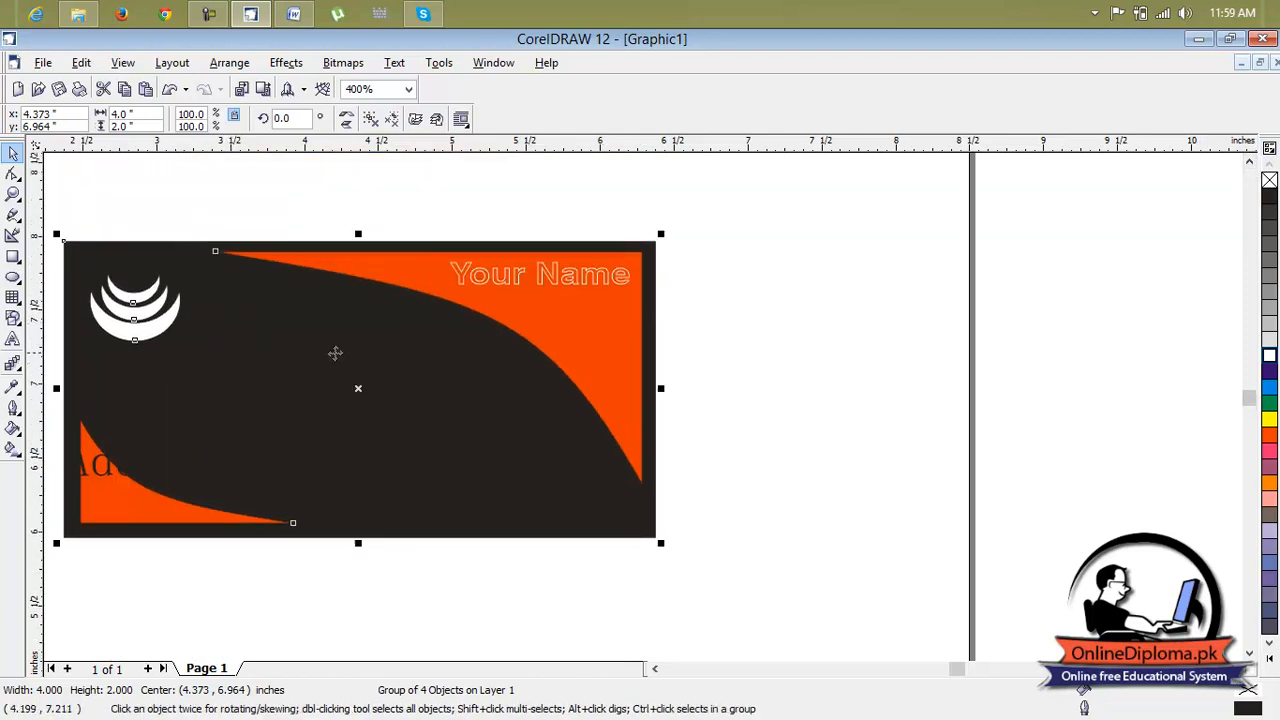
pyautogui.press('Escape')
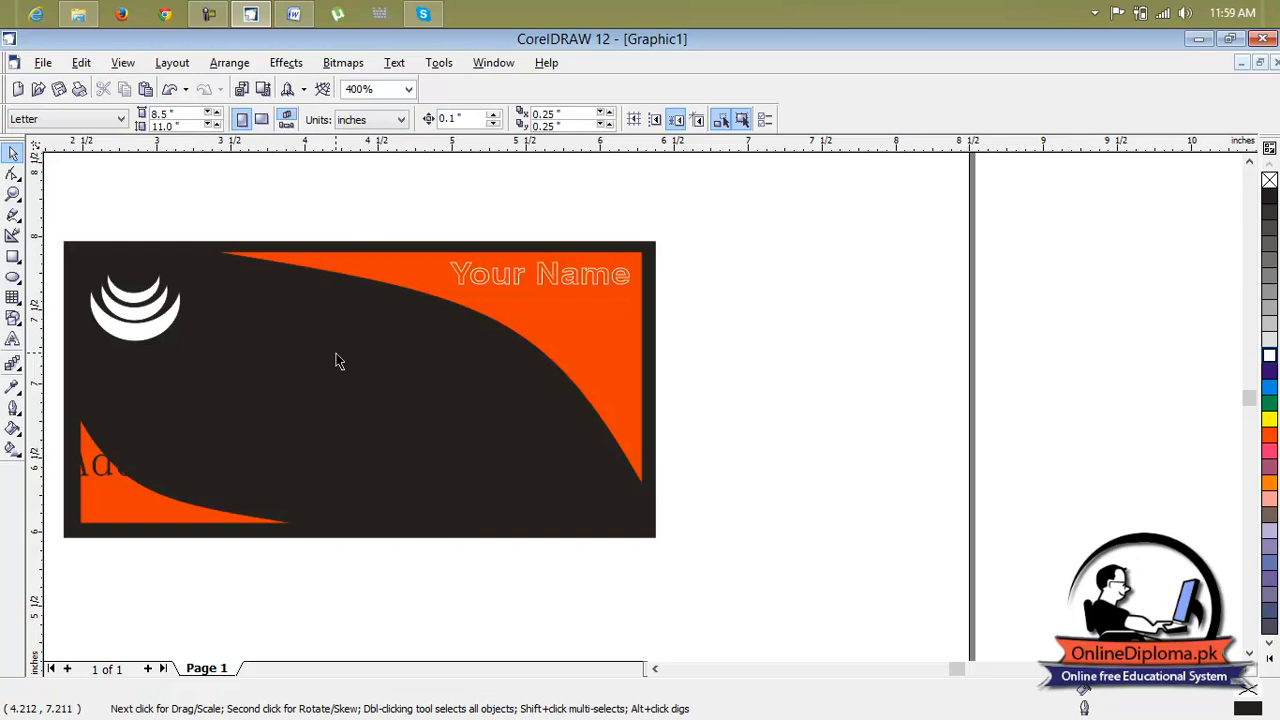
# Undo the last two changes to the card's text
pyautogui.hotkey('ctrl', 'z')
pyautogui.hotkey('ctrl', 'z')
pyautogui.scroll(-2, 337, 356)
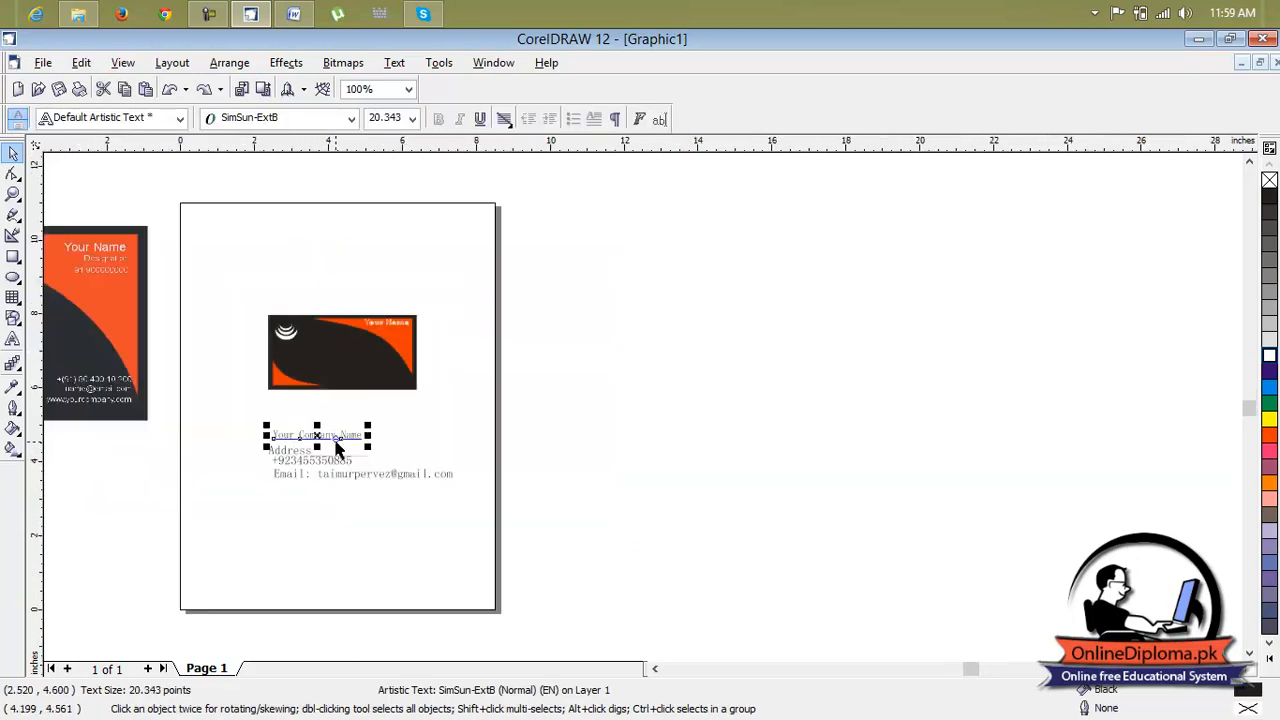
# Color the 'Your Company Name' text white and move it onto the card below the crescent logo
pyautogui.click(407, 414)
pyautogui.click(330, 436)
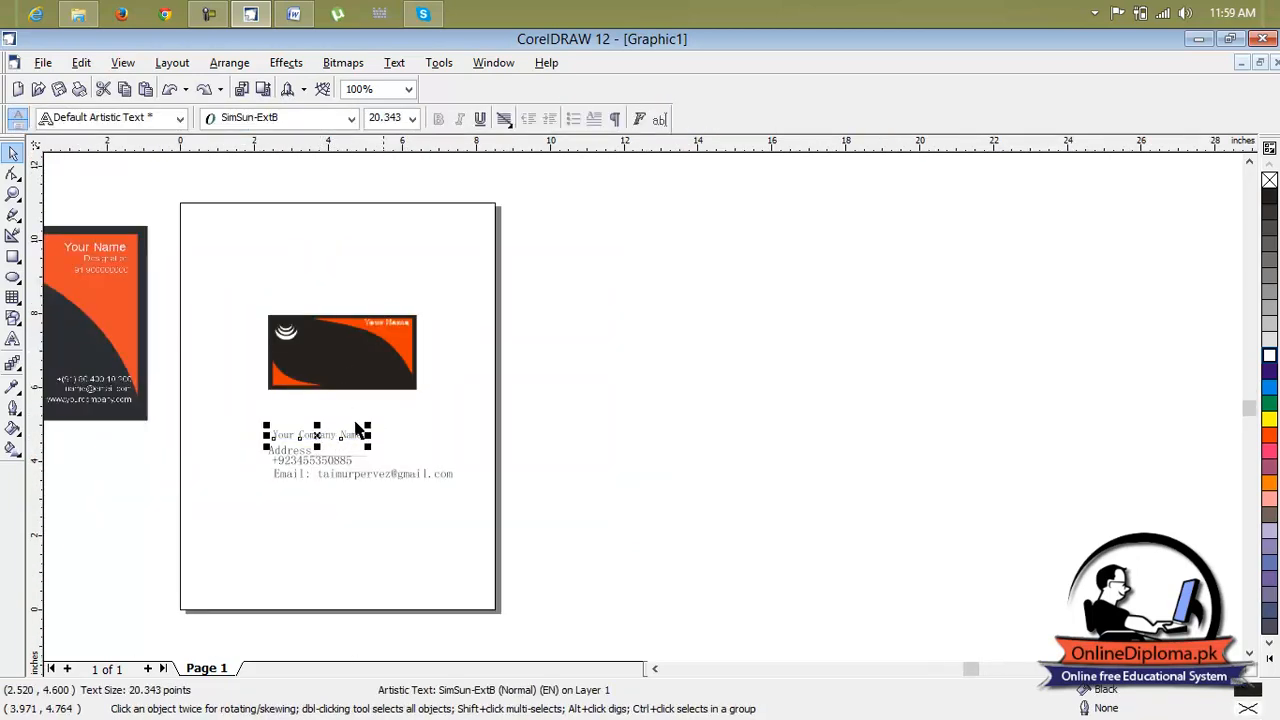
pyautogui.click(1269, 355)
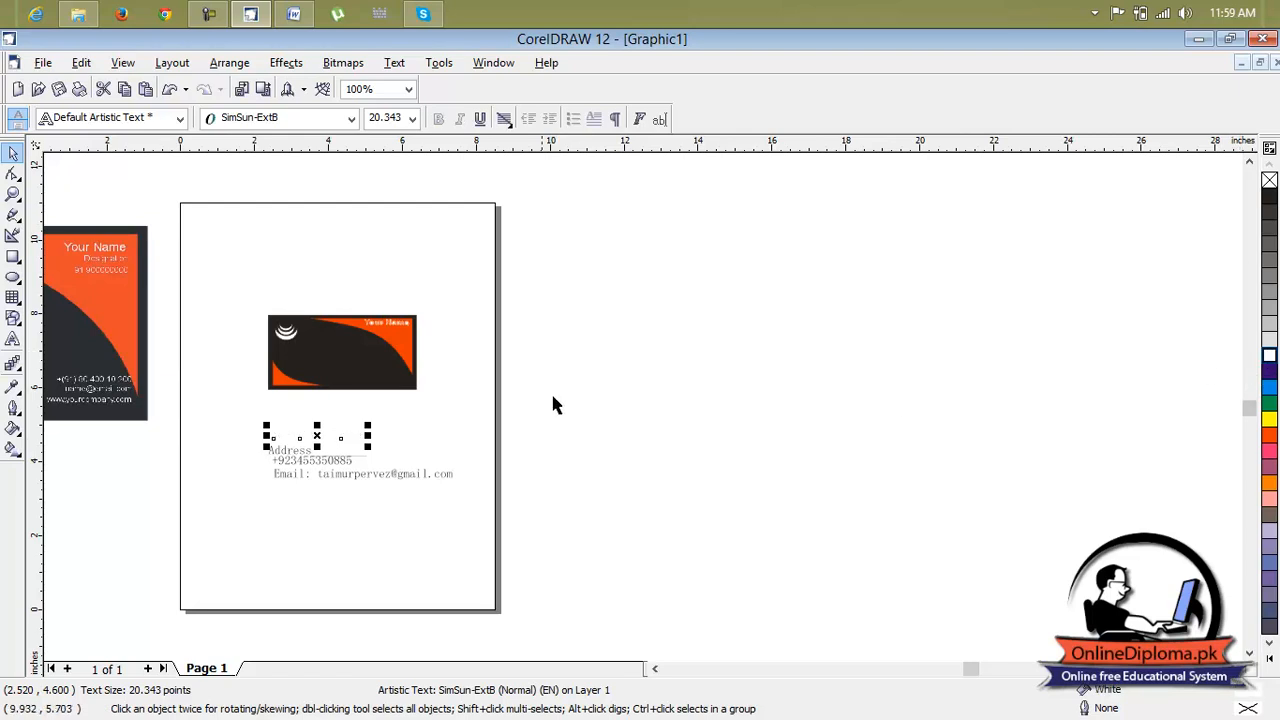
pyautogui.moveTo(316, 437); pyautogui.dragTo(323, 347)
# Color the Address text white and move it onto the card below the company name
pyautogui.click(300, 450)
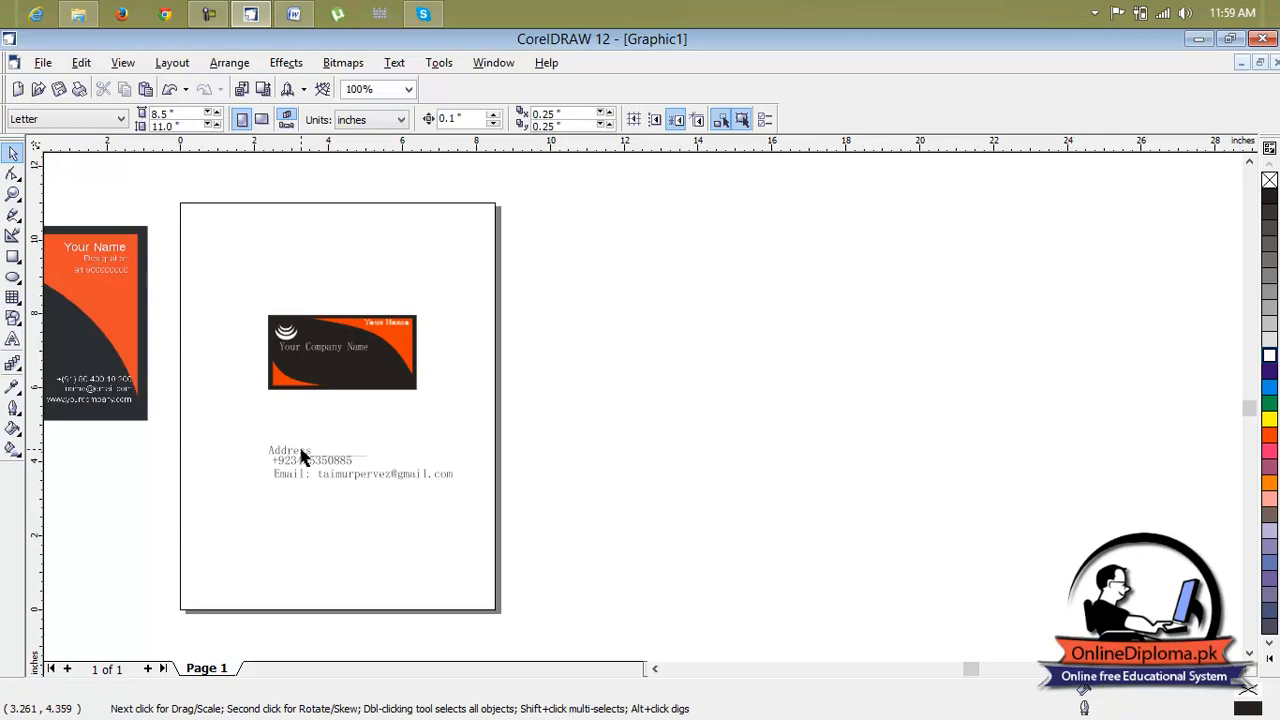
pyautogui.click(1269, 355)
pyautogui.moveTo(318, 451); pyautogui.dragTo(330, 371)
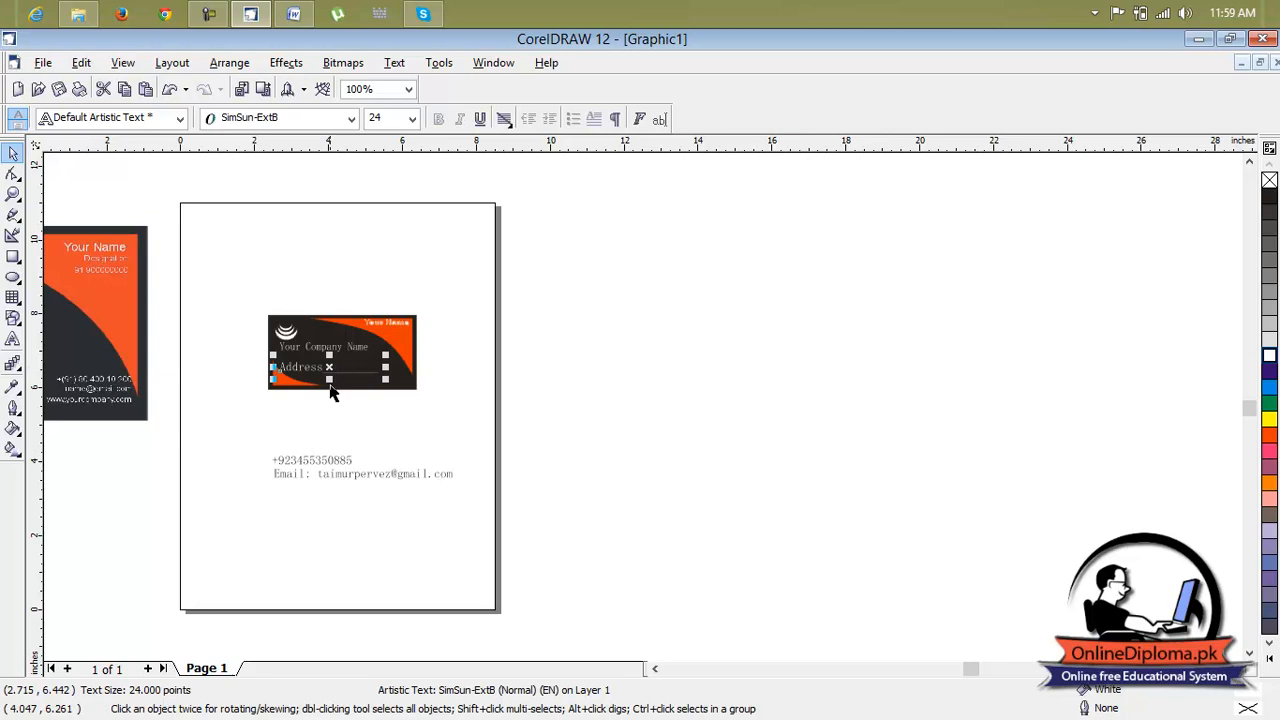
# Color the phone number text white and move it onto the card next to the company name
pyautogui.click(330, 460)
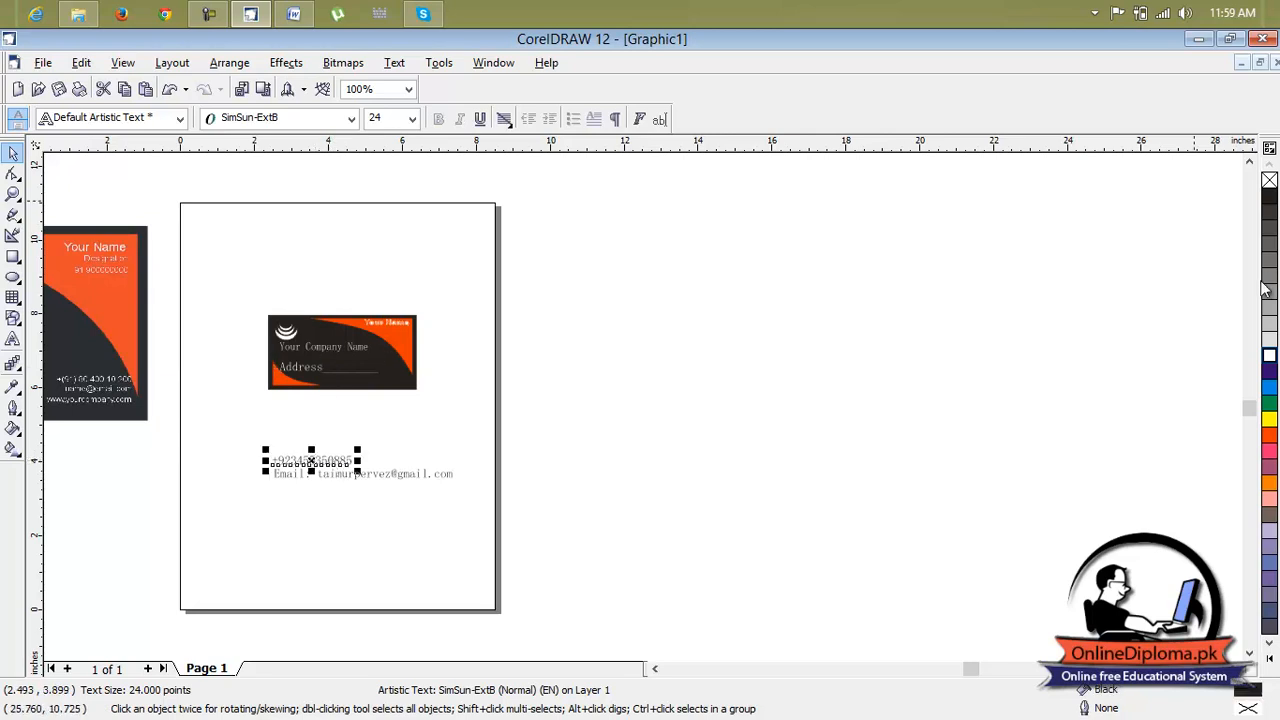
pyautogui.click(1269, 355)
pyautogui.moveTo(311, 464); pyautogui.dragTo(348, 360)
# Color the email text white and move it onto the card's lower area
pyautogui.click(343, 471)
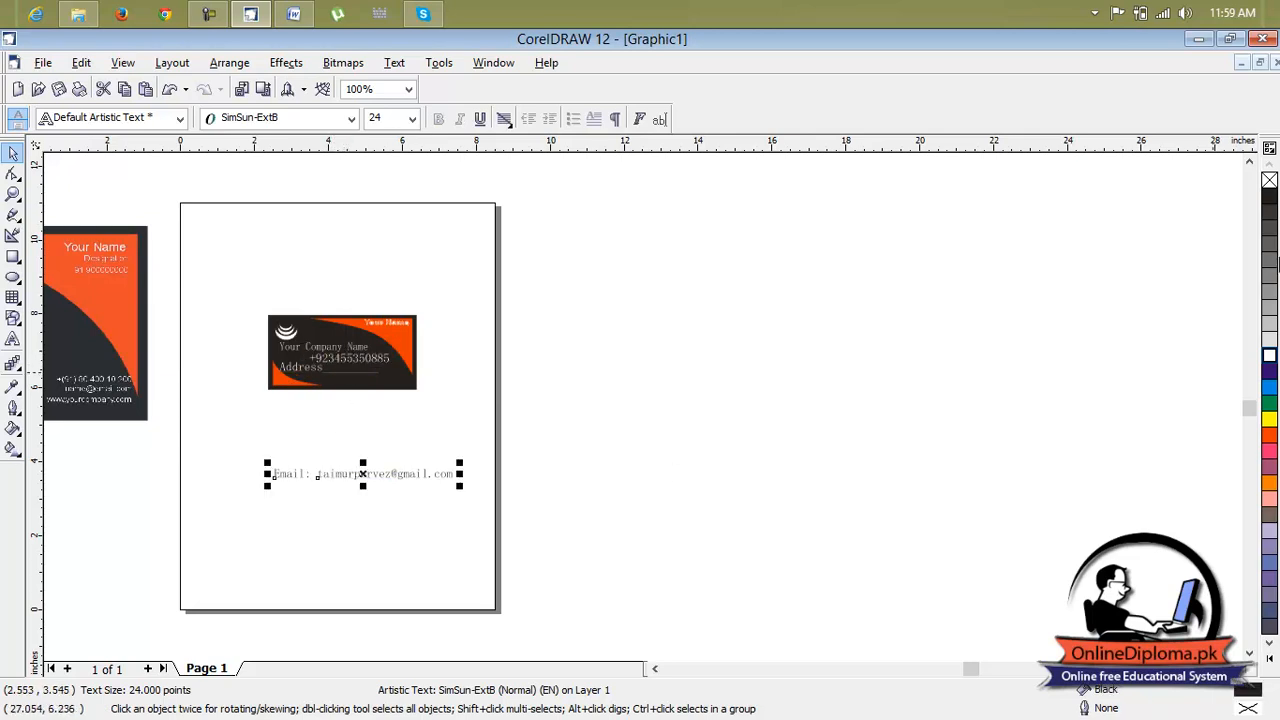
pyautogui.click(1268, 360)
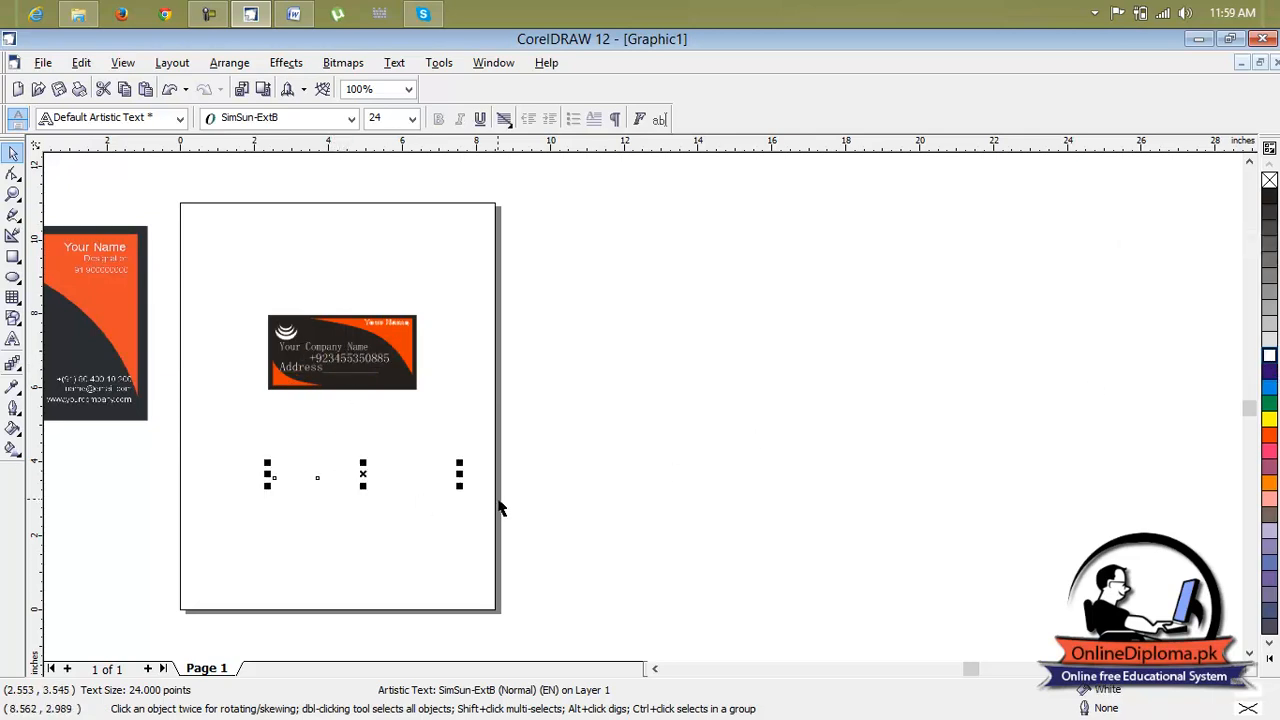
pyautogui.moveTo(463, 487); pyautogui.dragTo(372, 381)
# Zoom in and inspect the placement of the text lines on the card
pyautogui.scroll(3, 360, 386)
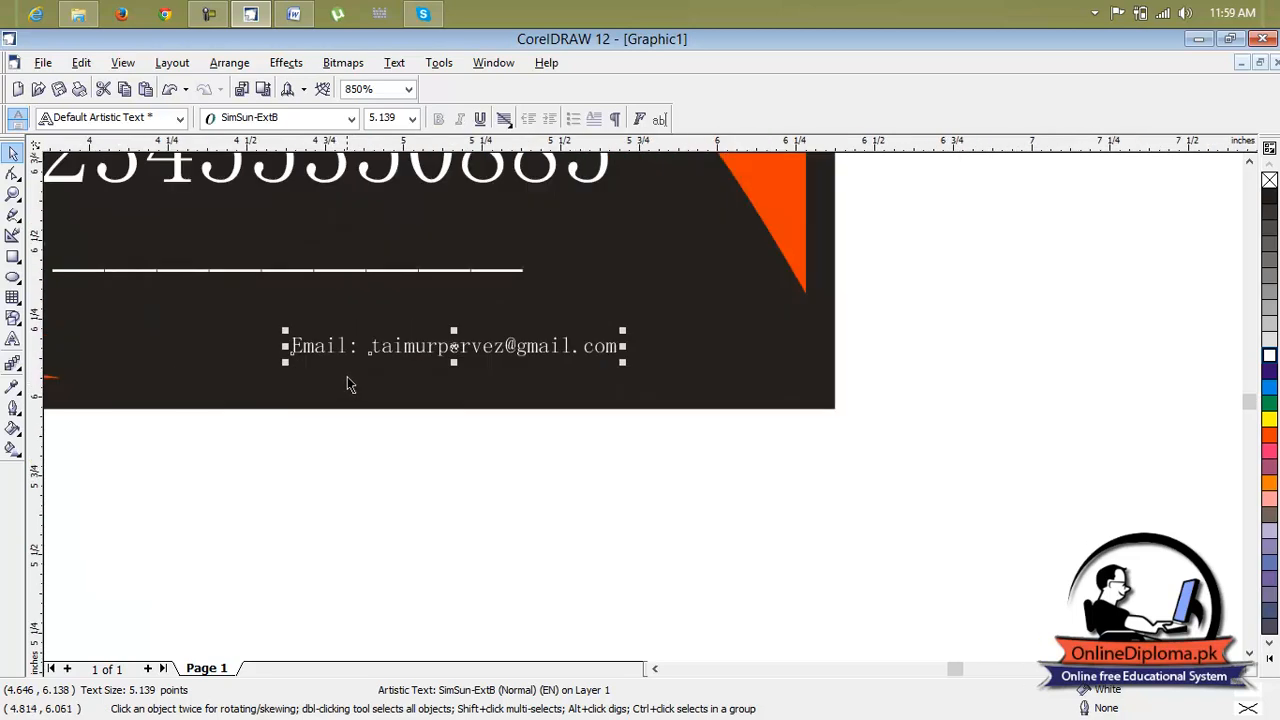
pyautogui.scroll(3, 346, 377)
pyautogui.scroll(-3, 588, 300)
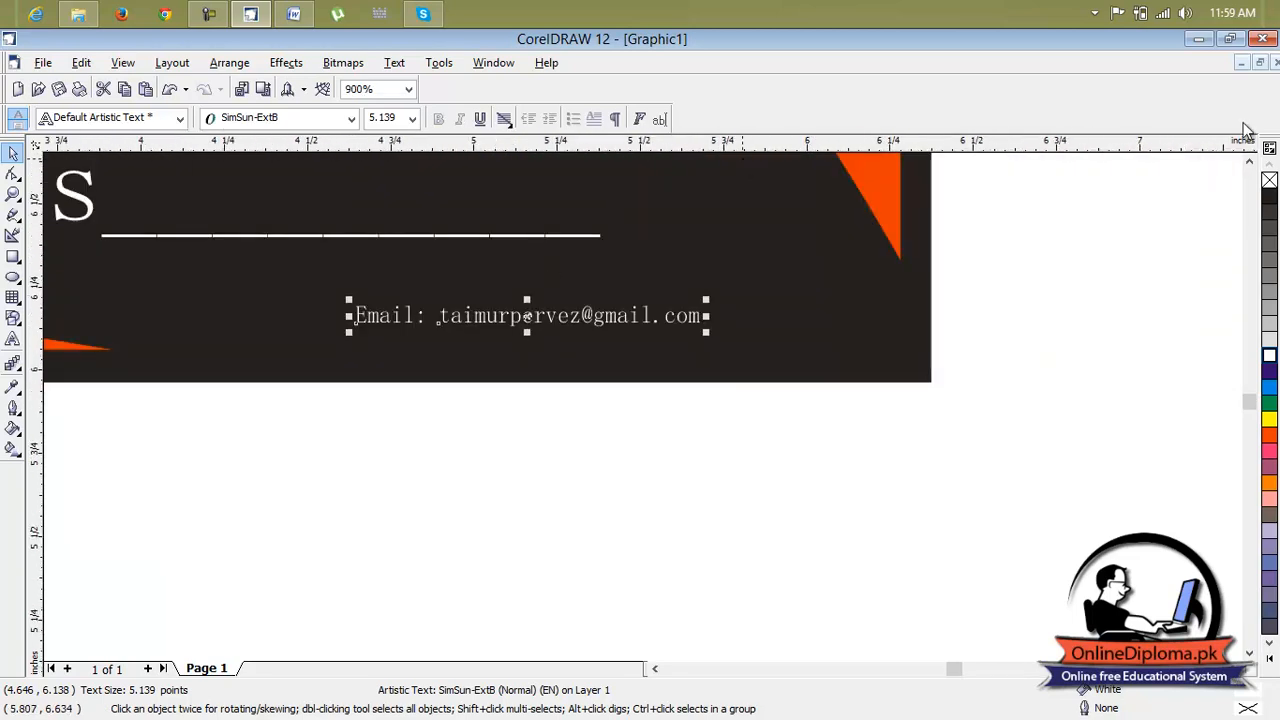
pyautogui.click(1250, 162)
pyautogui.click(1250, 162)
pyautogui.click(1250, 162)
pyautogui.scroll(-1, 888, 256)
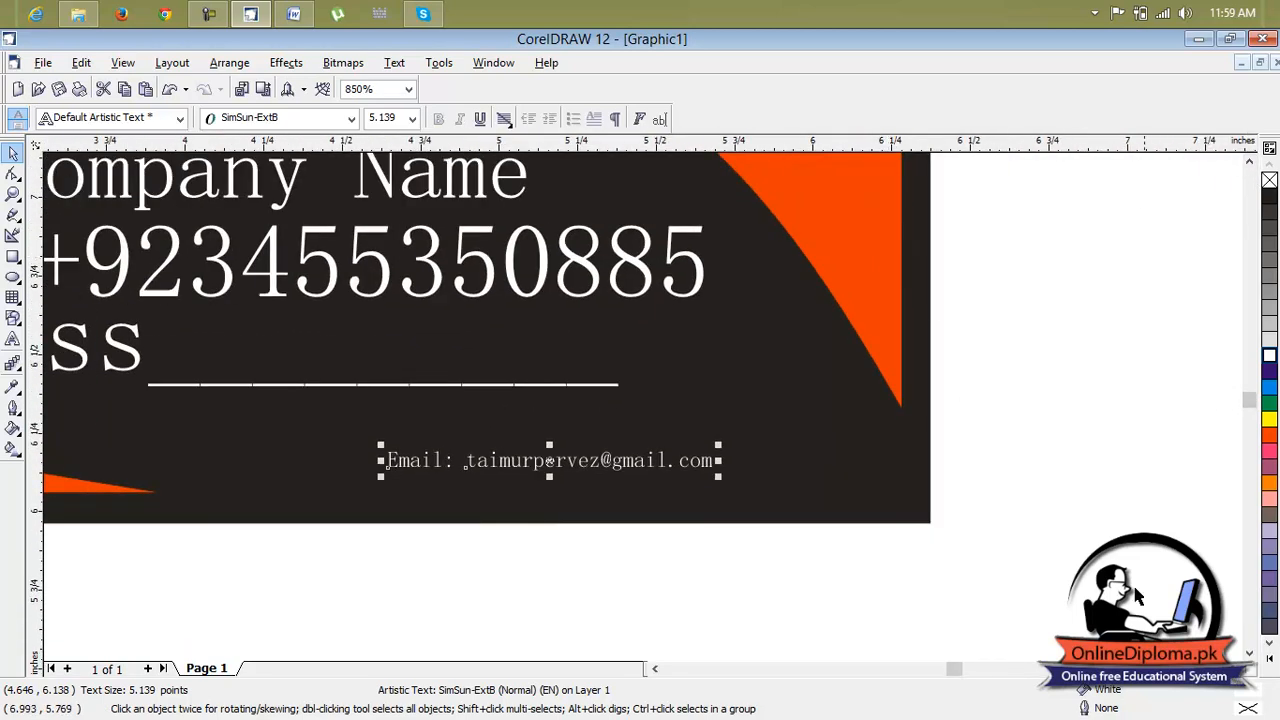
pyautogui.click(655, 668)
pyautogui.click(655, 668)
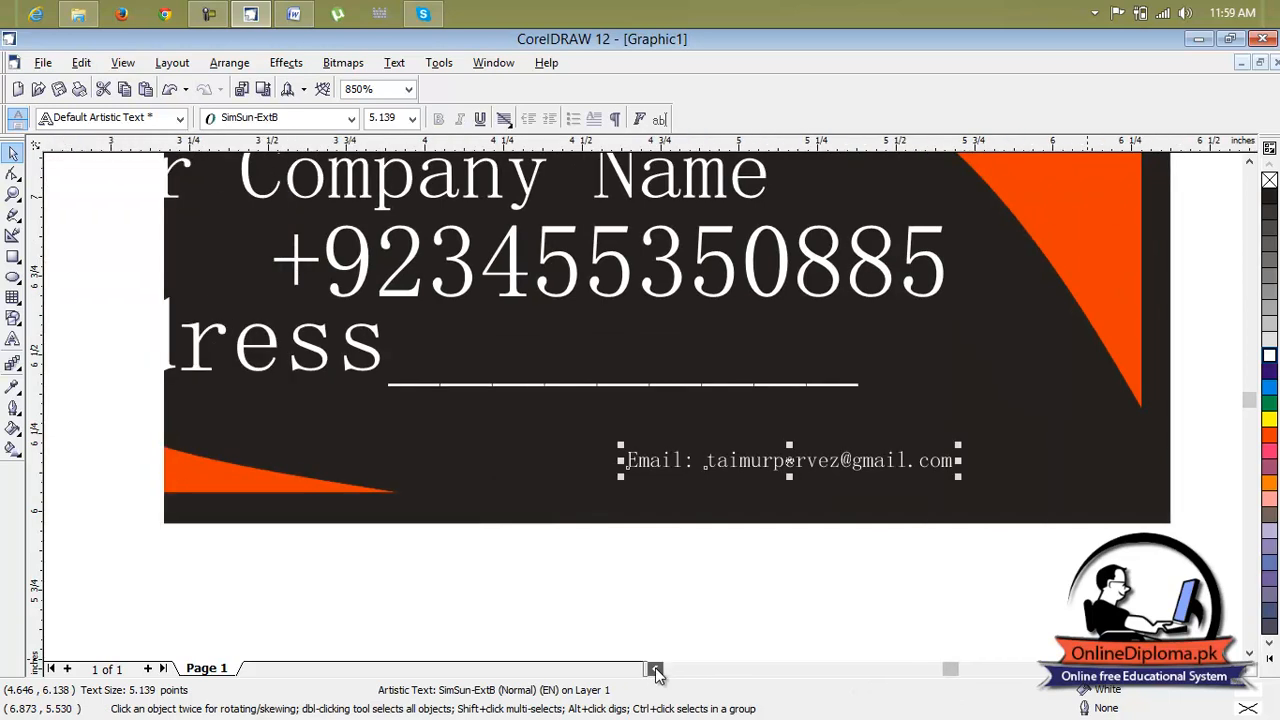
pyautogui.click(655, 668)
pyautogui.click(1250, 162)
pyautogui.click(1250, 162)
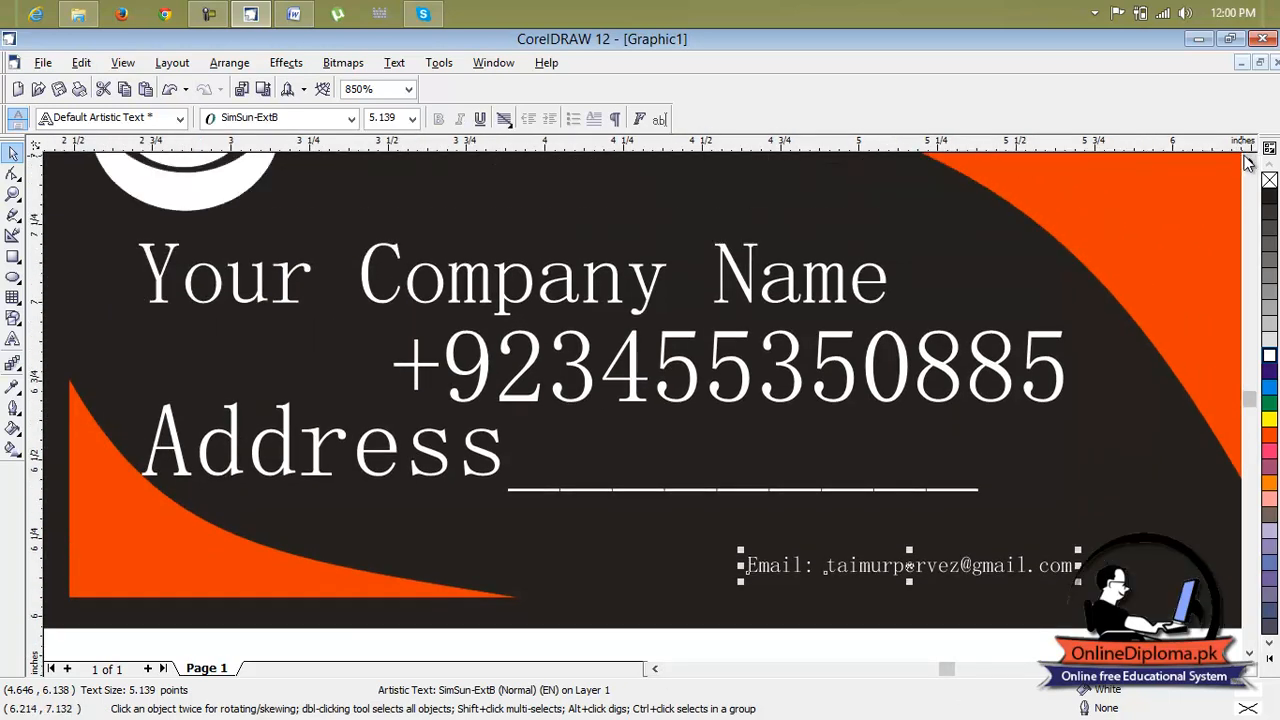
pyautogui.scroll(-2, 1248, 162)
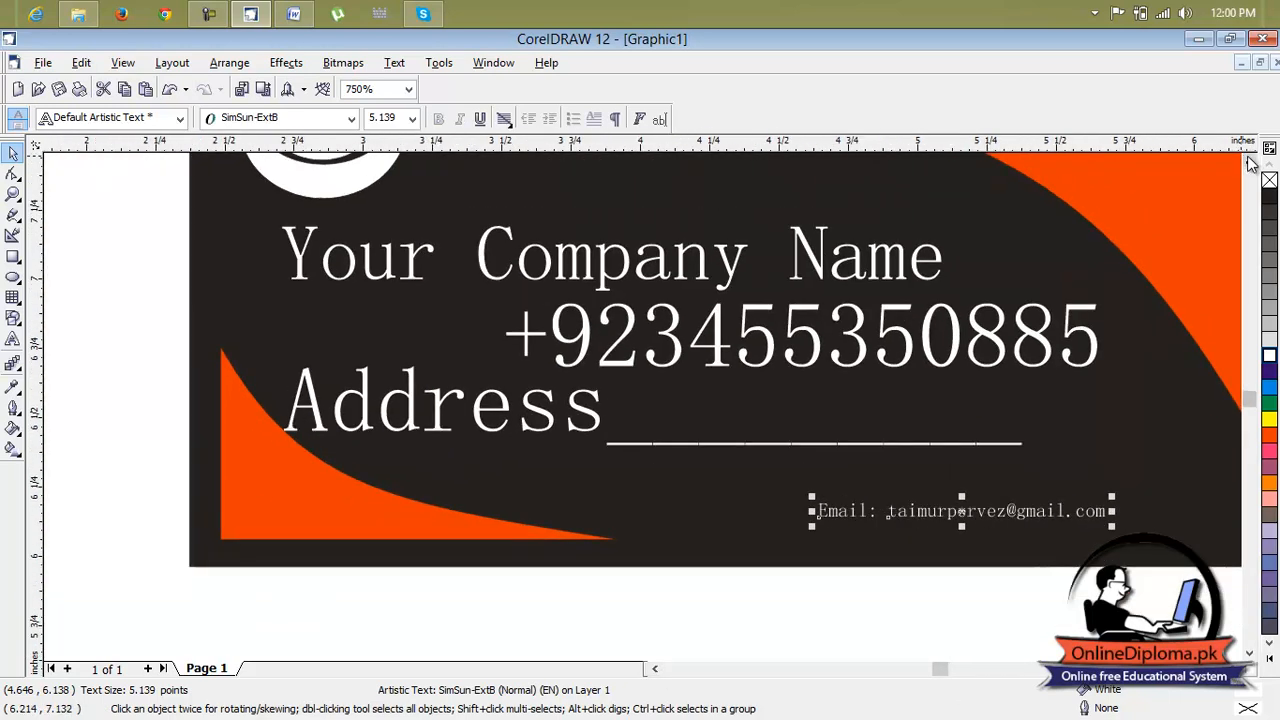
pyautogui.click(1250, 162)
pyautogui.click(1250, 162)
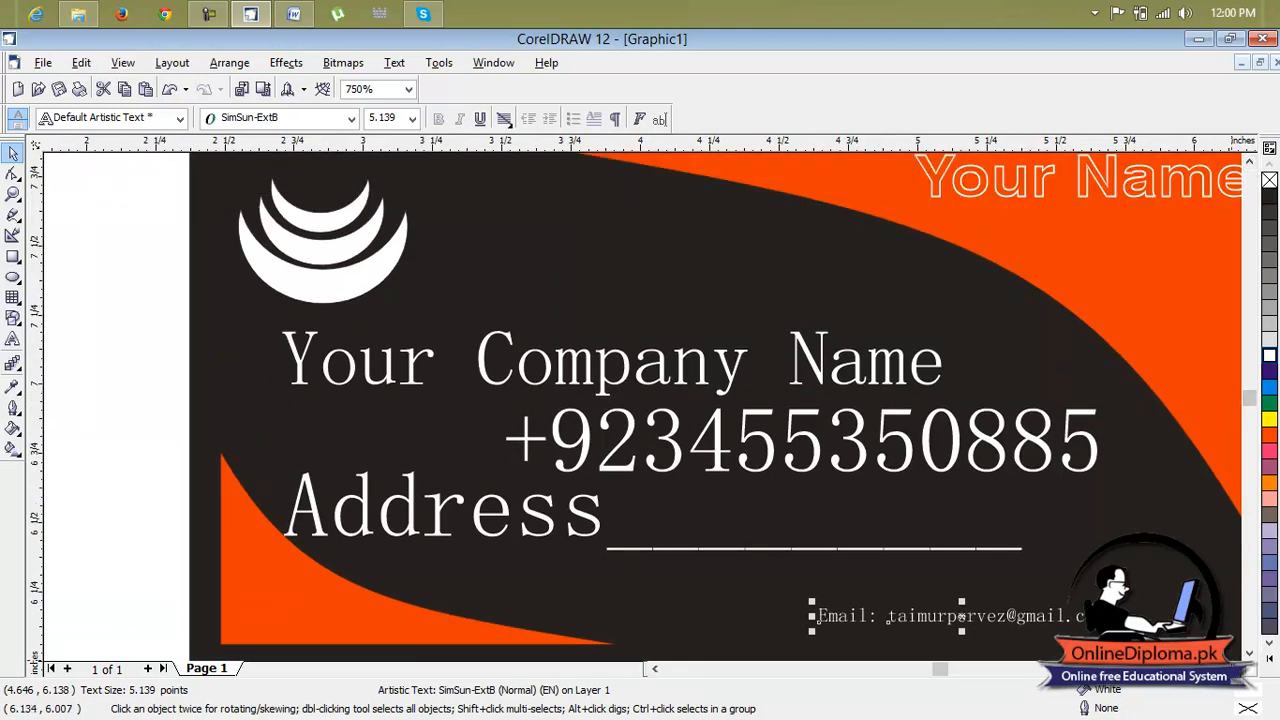
pyautogui.click(1232, 667)
pyautogui.click(1232, 667)
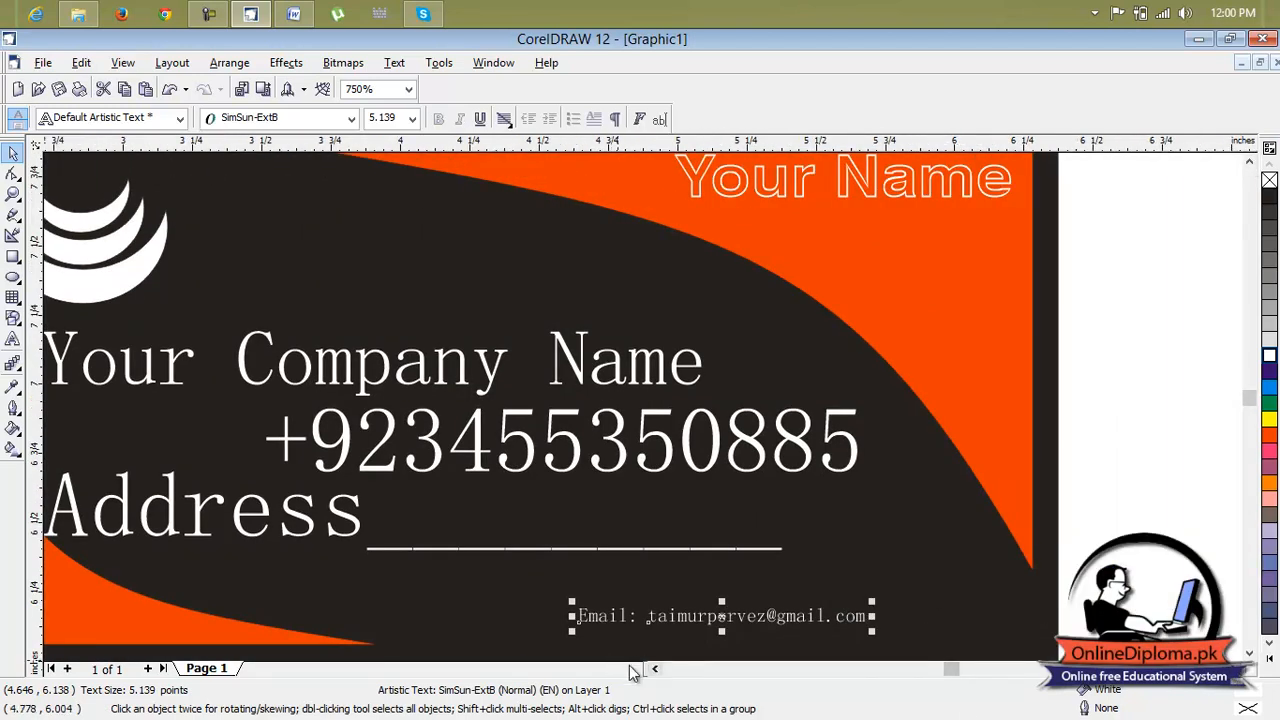
pyautogui.click(654, 670)
# Shrink the 'Your Company Name' text and nudge it slightly down
pyautogui.click(564, 371)
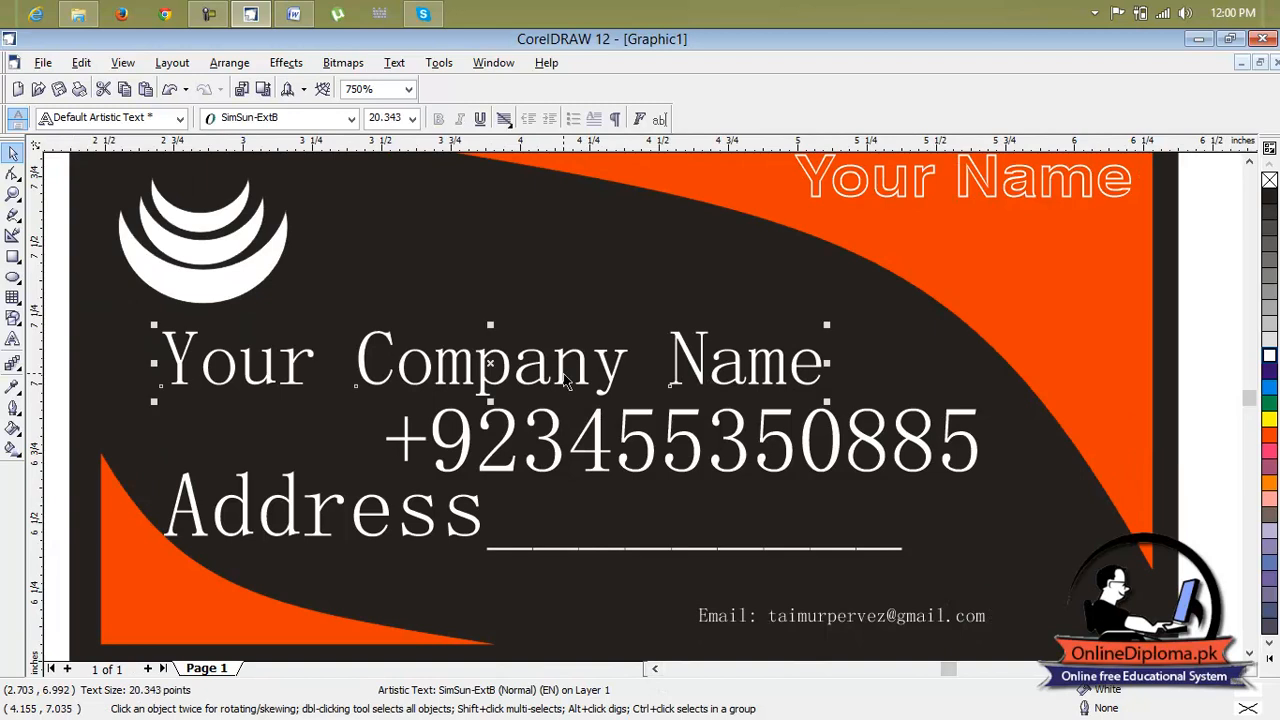
pyautogui.moveTo(826, 401); pyautogui.dragTo(489, 369)
pyautogui.moveTo(320, 369); pyautogui.dragTo(321, 376)
# Shrink the phone number text to about 8 pt
pyautogui.click(582, 456)
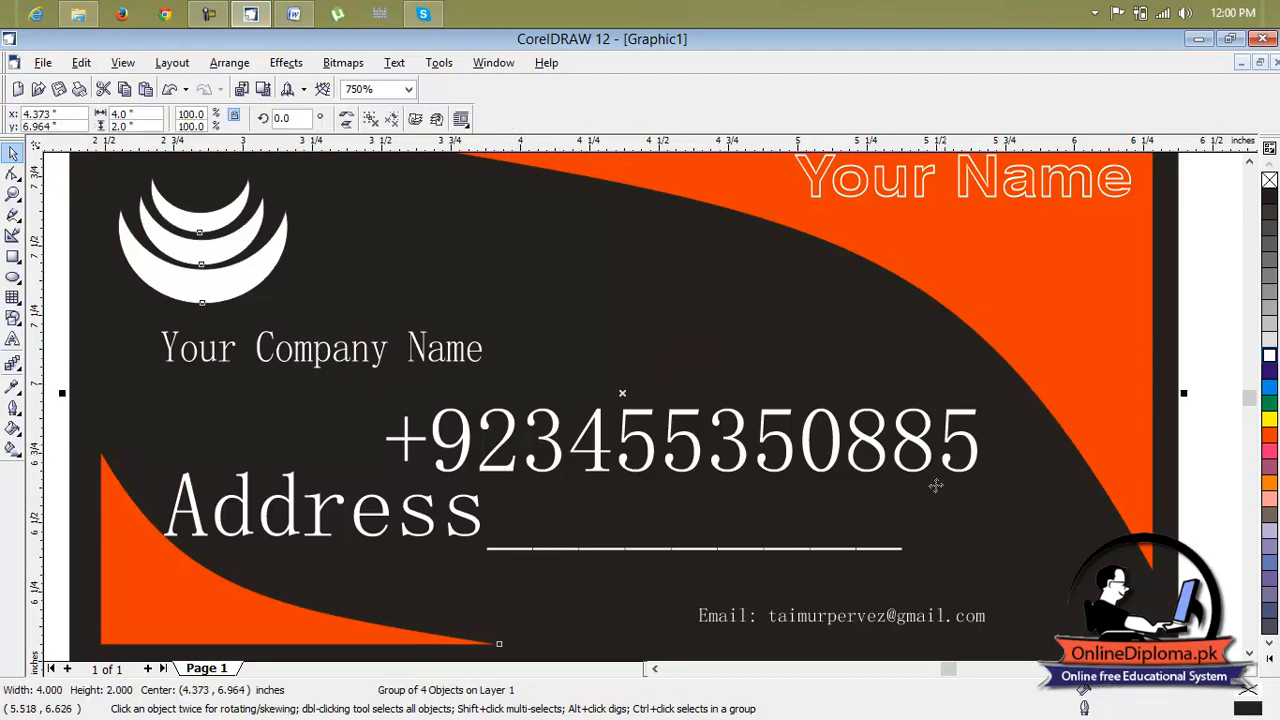
pyautogui.click(950, 442)
pyautogui.moveTo(983, 482); pyautogui.dragTo(582, 430)
pyautogui.click(495, 422)
pyautogui.click(483, 424)
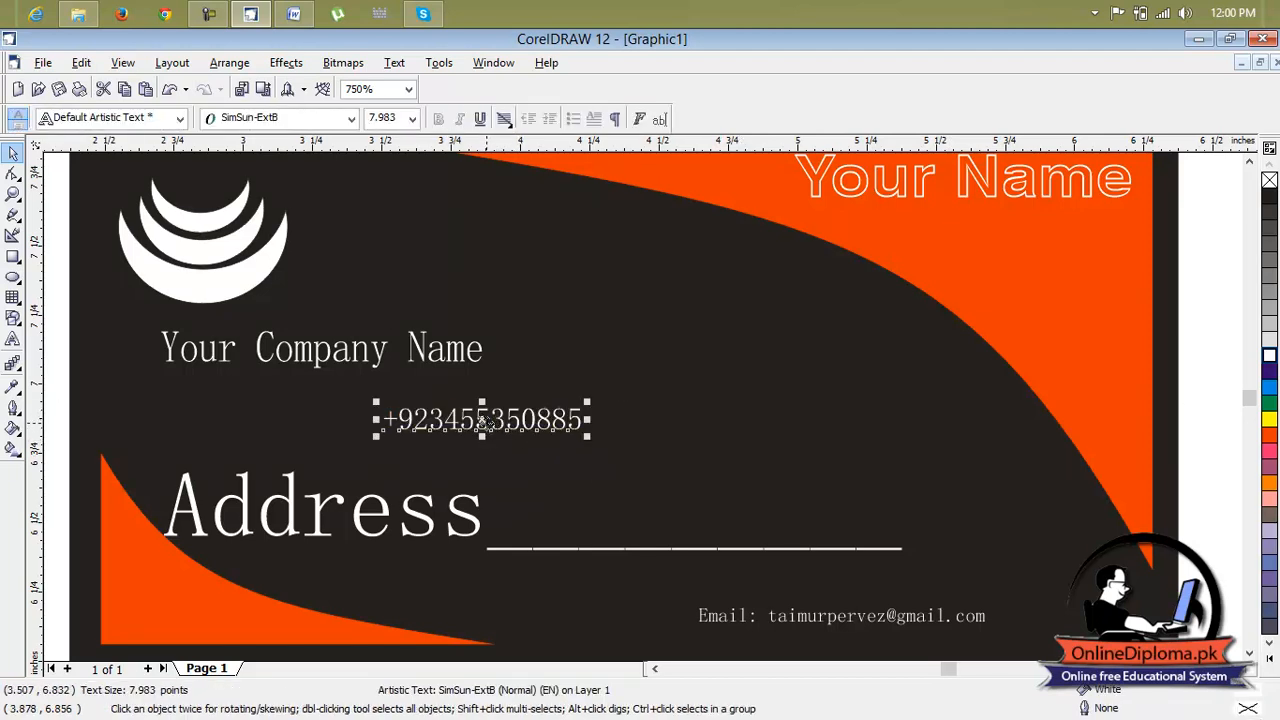
# Move the phone number to the card's lower-right above the email and widen the email text slightly
pyautogui.moveTo(483, 422); pyautogui.dragTo(843, 648)
pyautogui.click(884, 620)
pyautogui.moveTo(993, 625); pyautogui.dragTo(1012, 625)
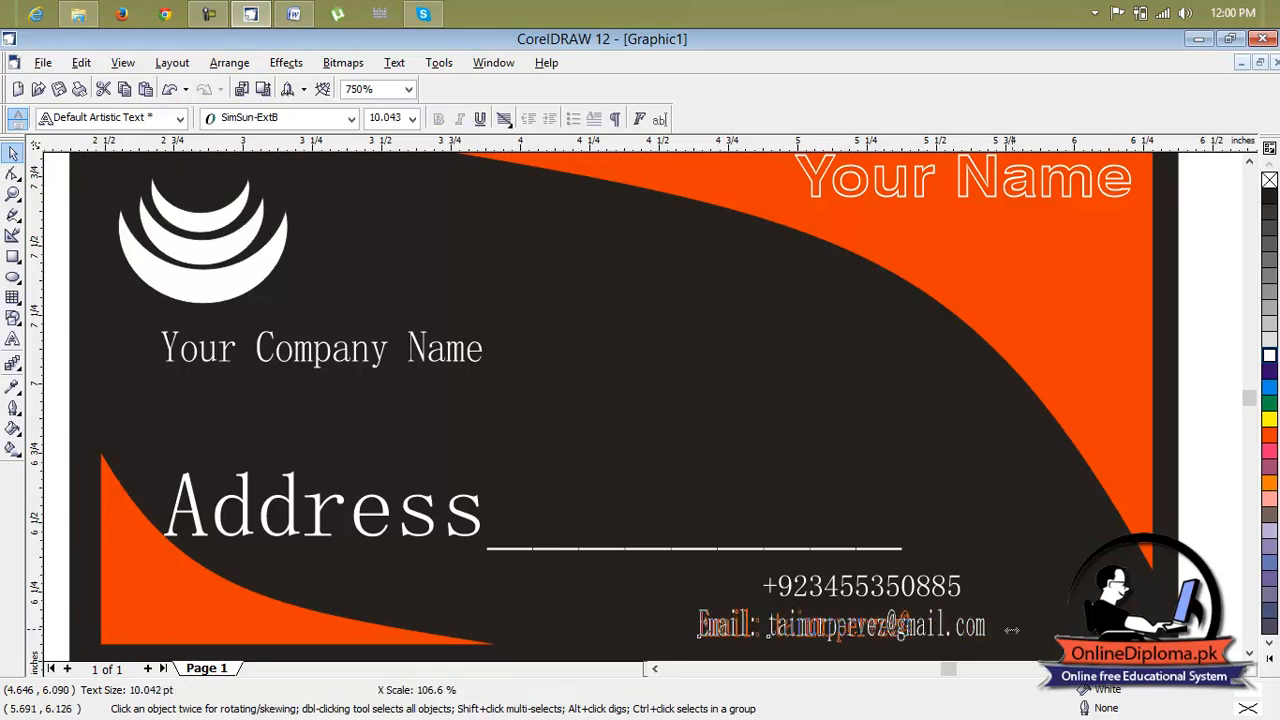
# Shrink the Address text and move it into the orange lower-left corner of the card
pyautogui.click(388, 528)
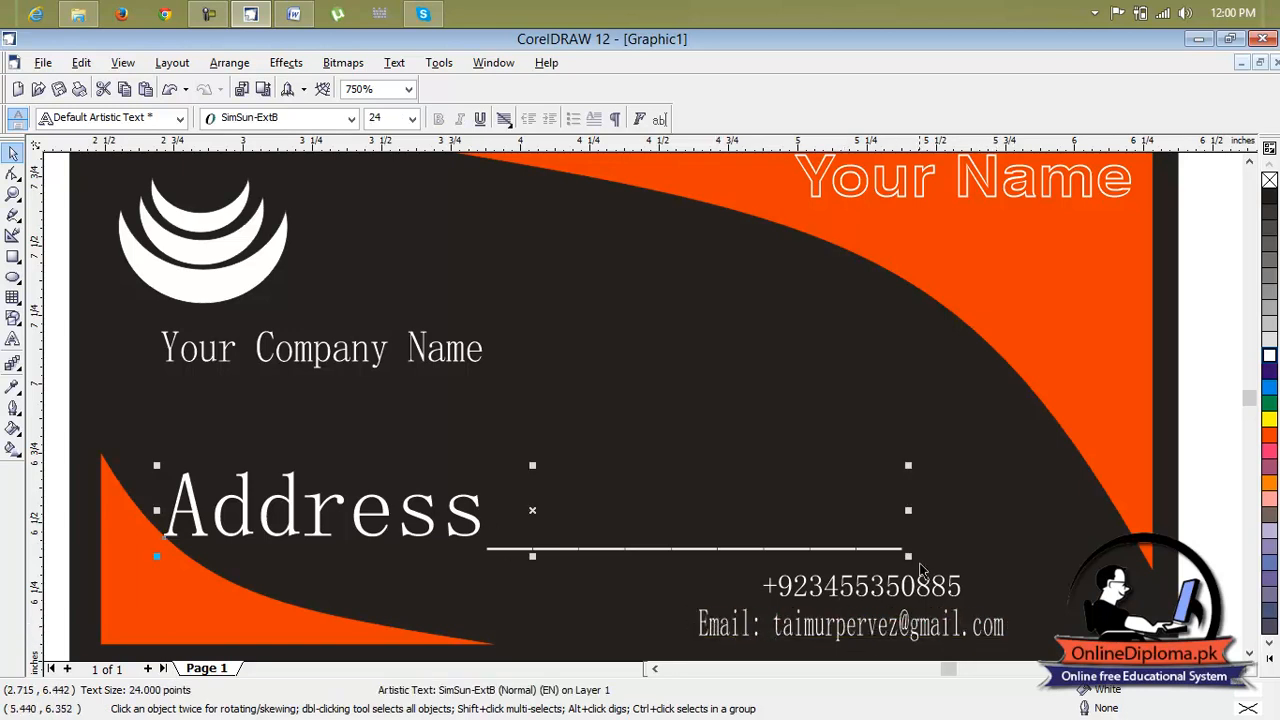
pyautogui.moveTo(907, 555); pyautogui.dragTo(629, 503)
pyautogui.click(648, 460)
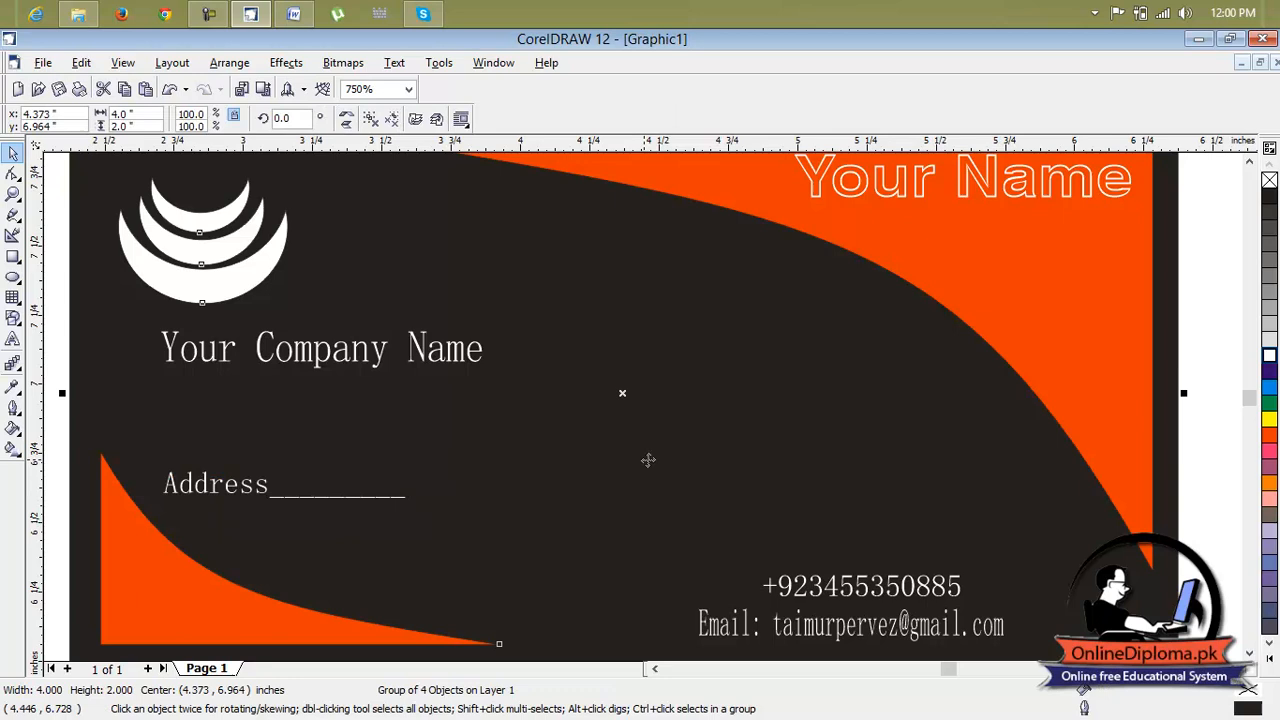
pyautogui.click(275, 496)
pyautogui.moveTo(283, 489); pyautogui.dragTo(243, 602)
pyautogui.click(319, 547)
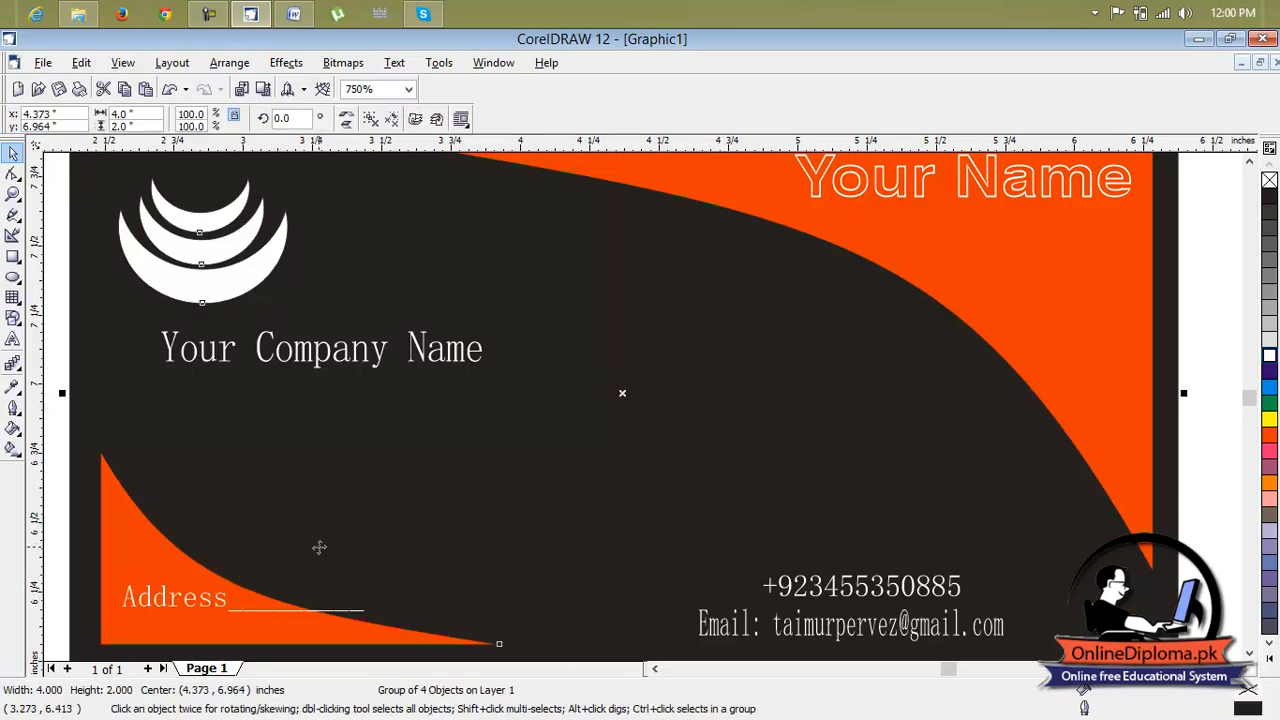
# Shift the phone number and email text toward the card's lower-right edge
pyautogui.scroll(-3, 319, 547)
pyautogui.click(928, 465)
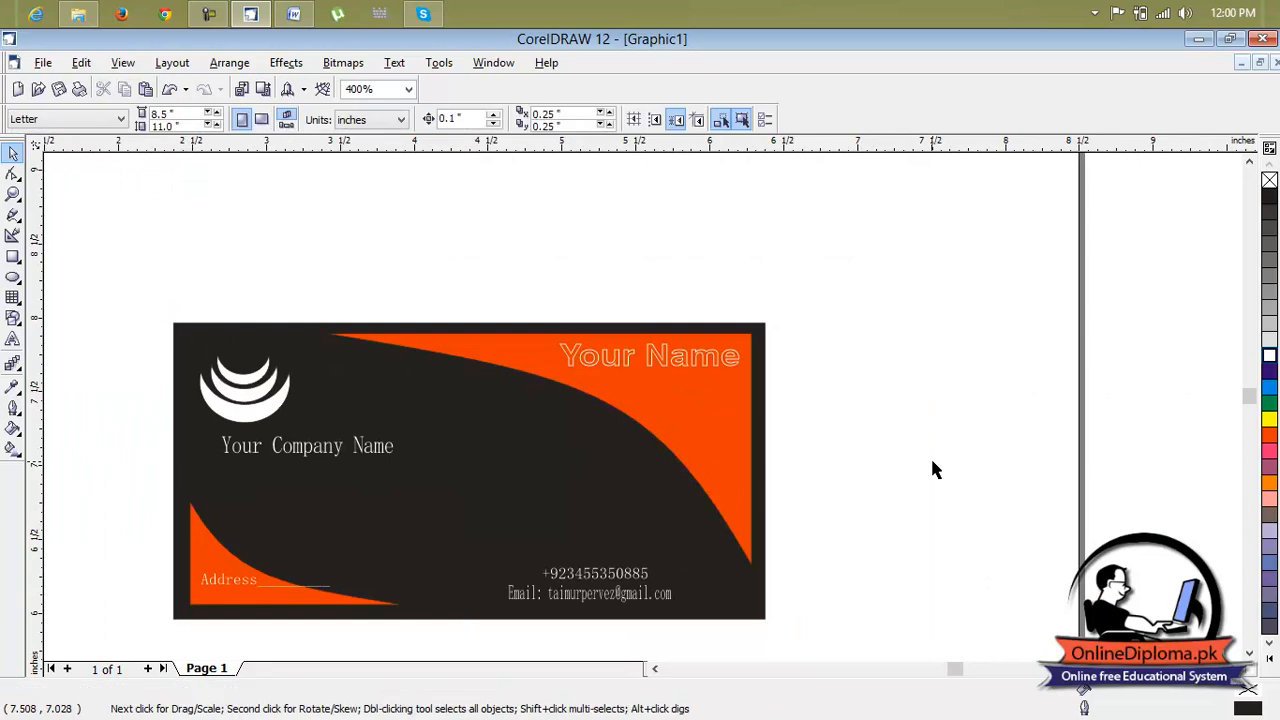
pyautogui.click(608, 571)
pyautogui.moveTo(542, 580); pyautogui.dragTo(725, 598)
pyautogui.click(612, 600)
pyautogui.keyDown('ctrl'); pyautogui.click(612, 600); pyautogui.keyUp('ctrl')
pyautogui.click(835, 521)
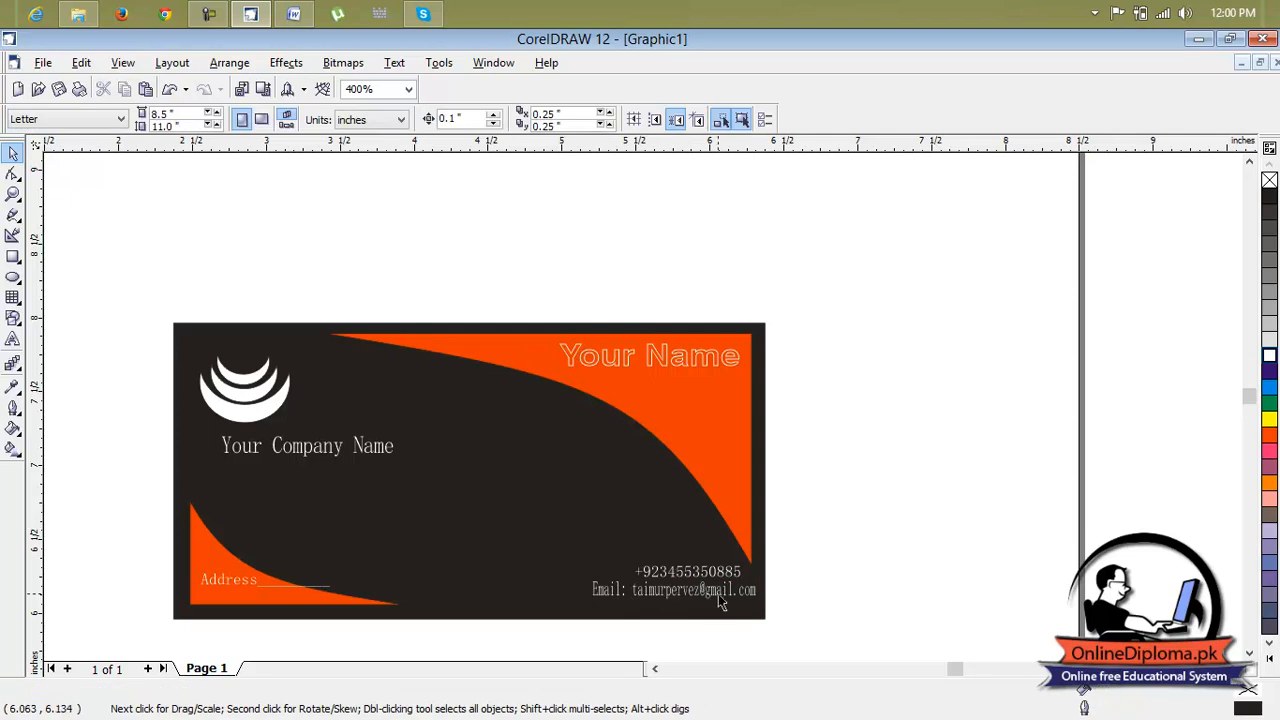
pyautogui.click(712, 598)
pyautogui.click(838, 531)
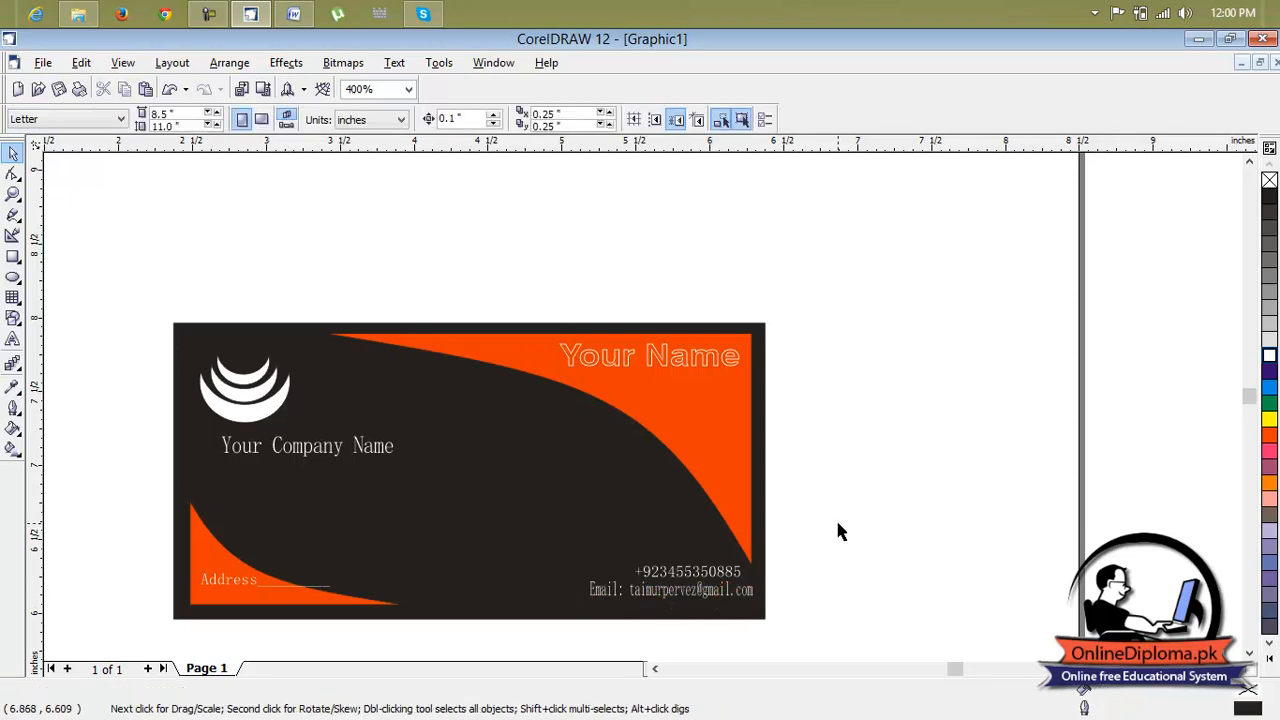
pyautogui.scroll(-2, 835, 520)
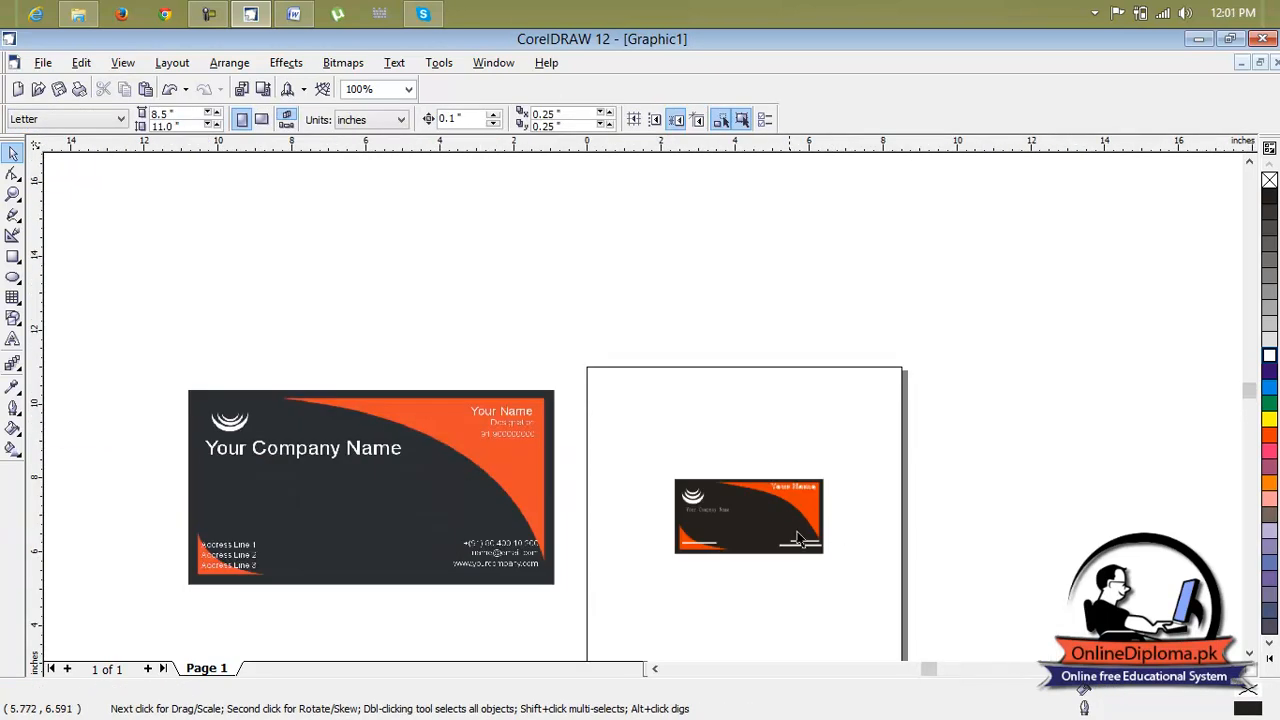
pyautogui.scroll(2, 785, 520)
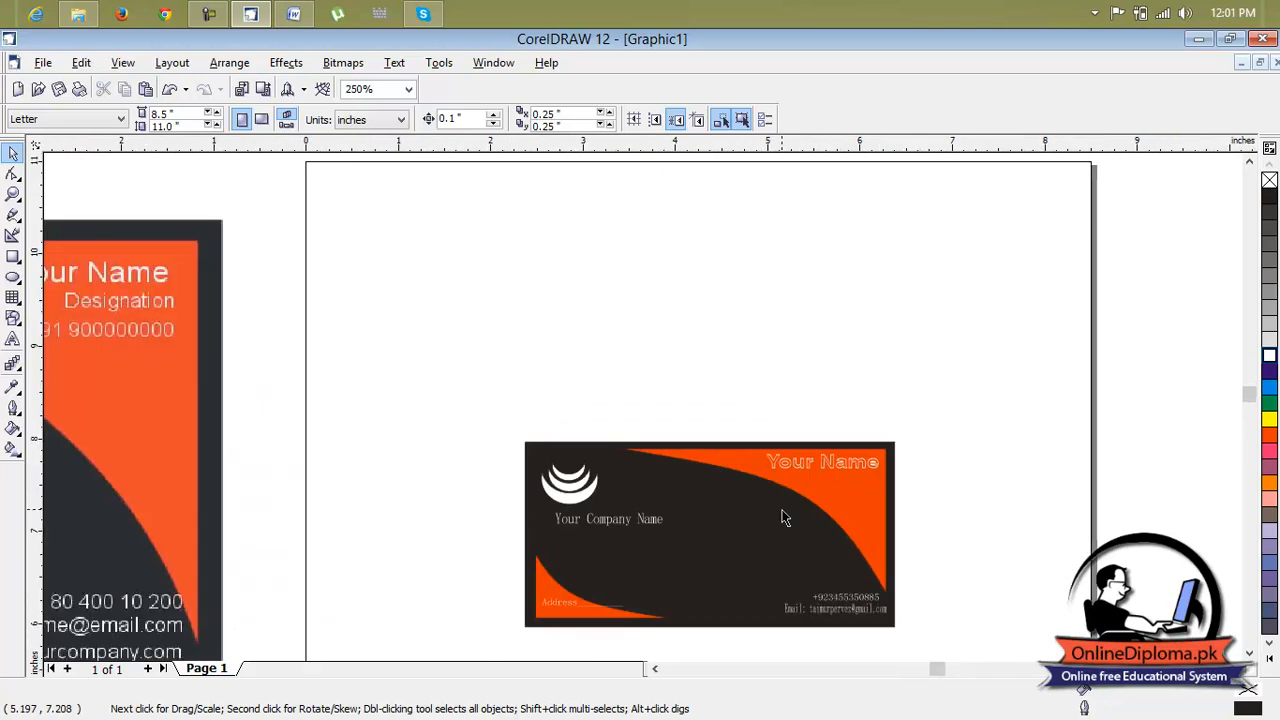
pyautogui.click(43, 62)
pyautogui.moveTo(82, 62)
pyautogui.click(352, 193)
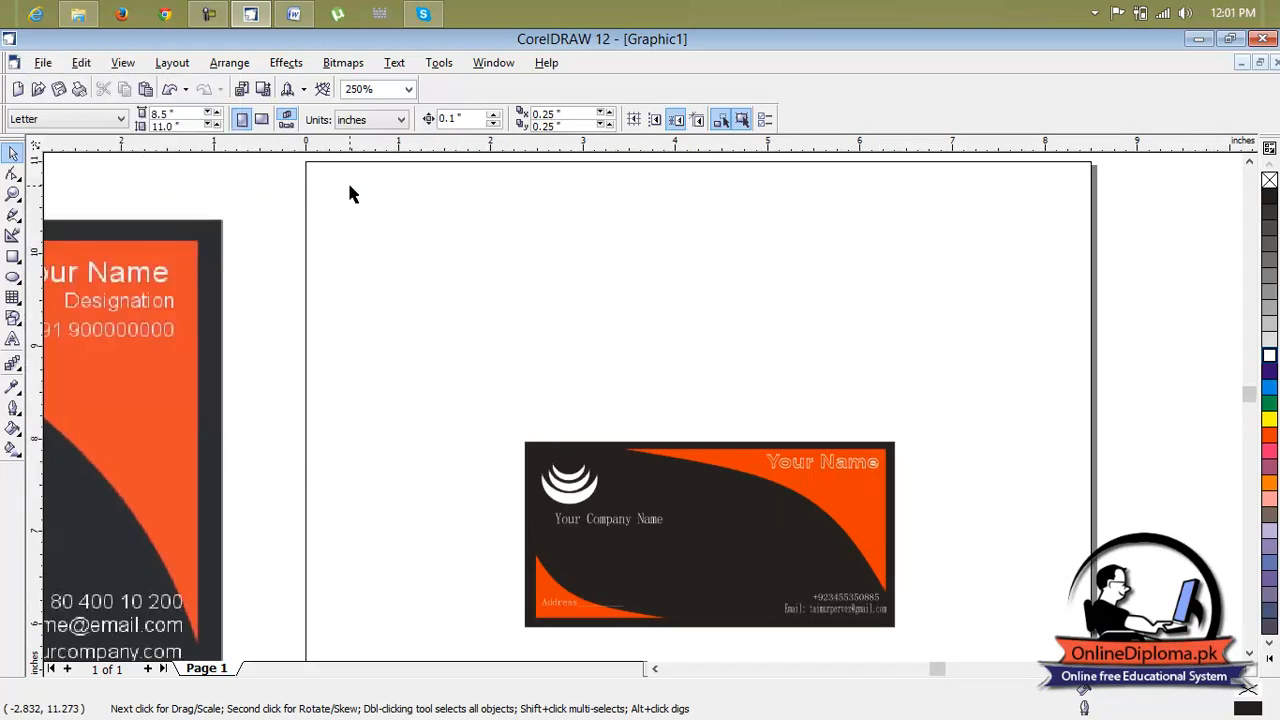
# Select all the card's objects and group them
pyautogui.moveTo(1012, 395); pyautogui.dragTo(464, 652)
pyautogui.hotkey('ctrl', 'g')
pyautogui.click(978, 436)
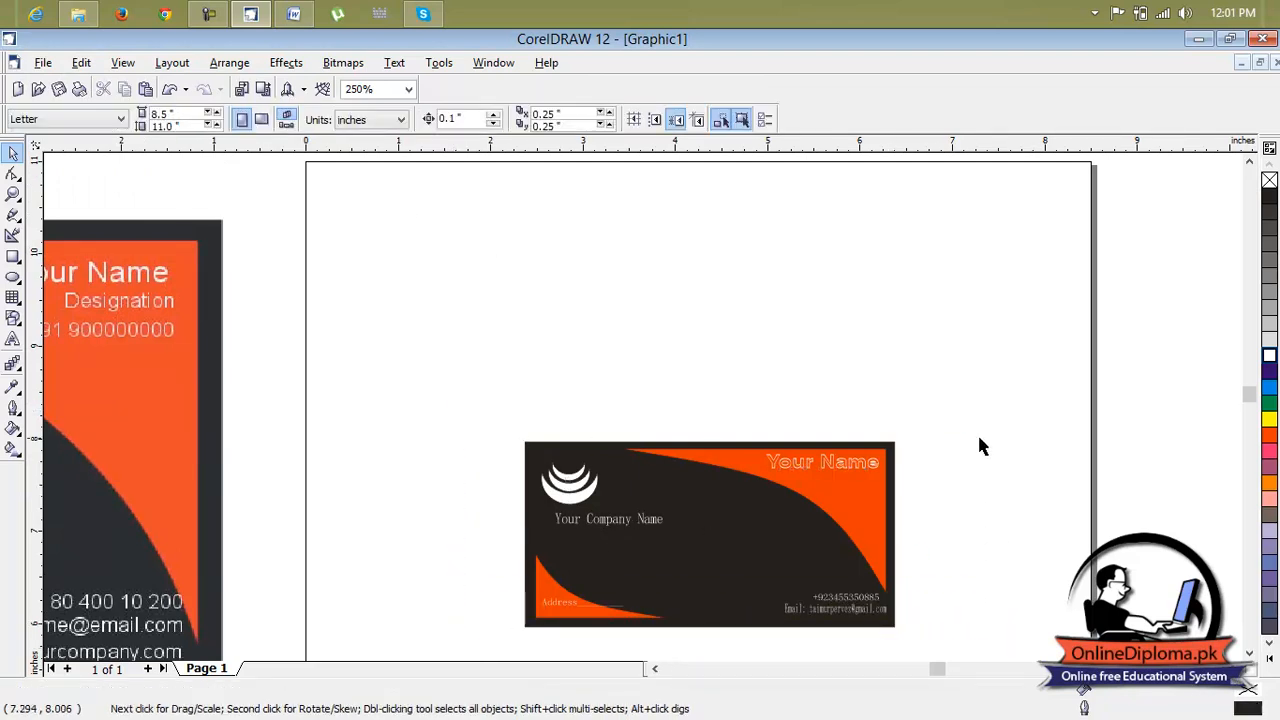
# Import the 'Lesson 27 logo' image and place it above the card
pyautogui.click(38, 63)
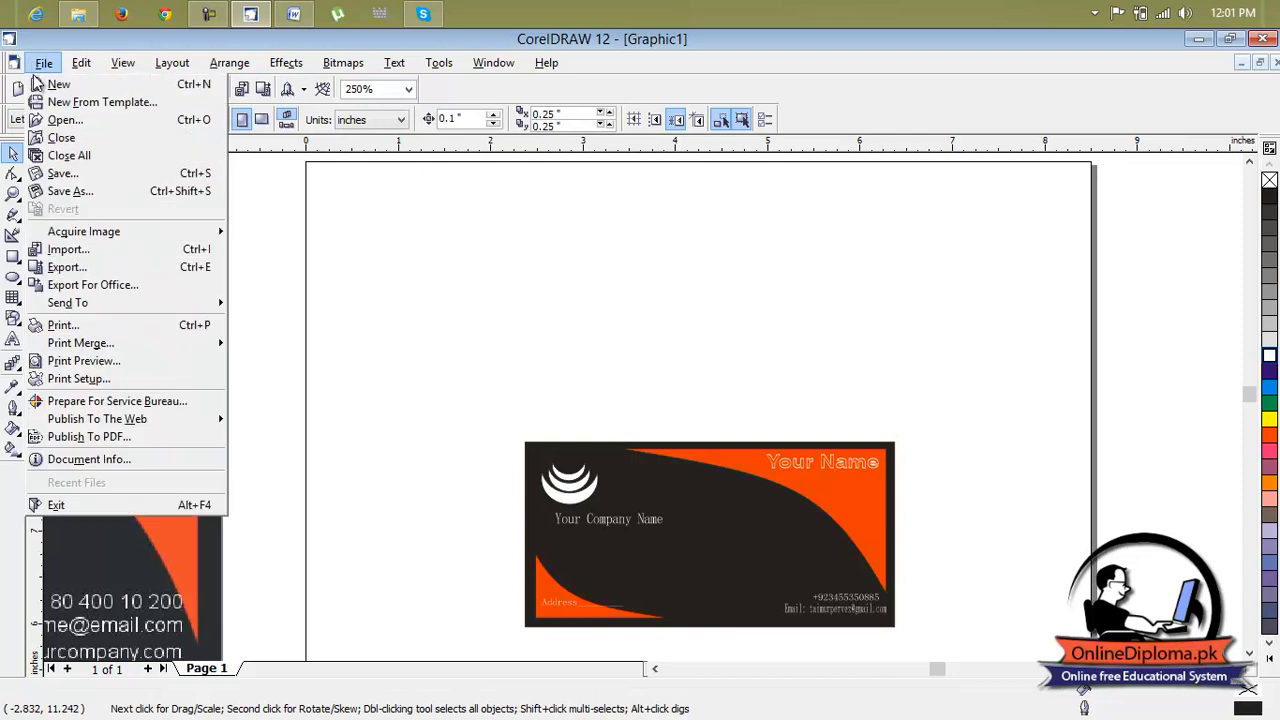
pyautogui.click(98, 252)
pyautogui.click(468, 280)
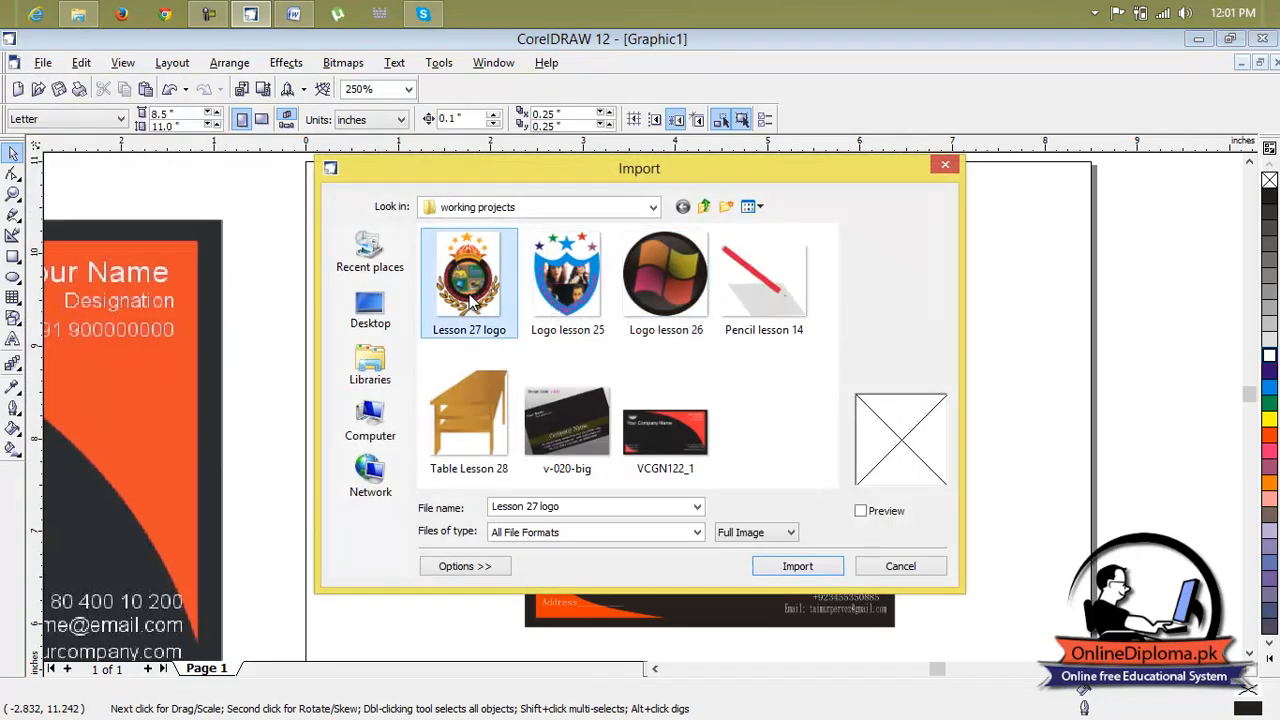
pyautogui.click(812, 567)
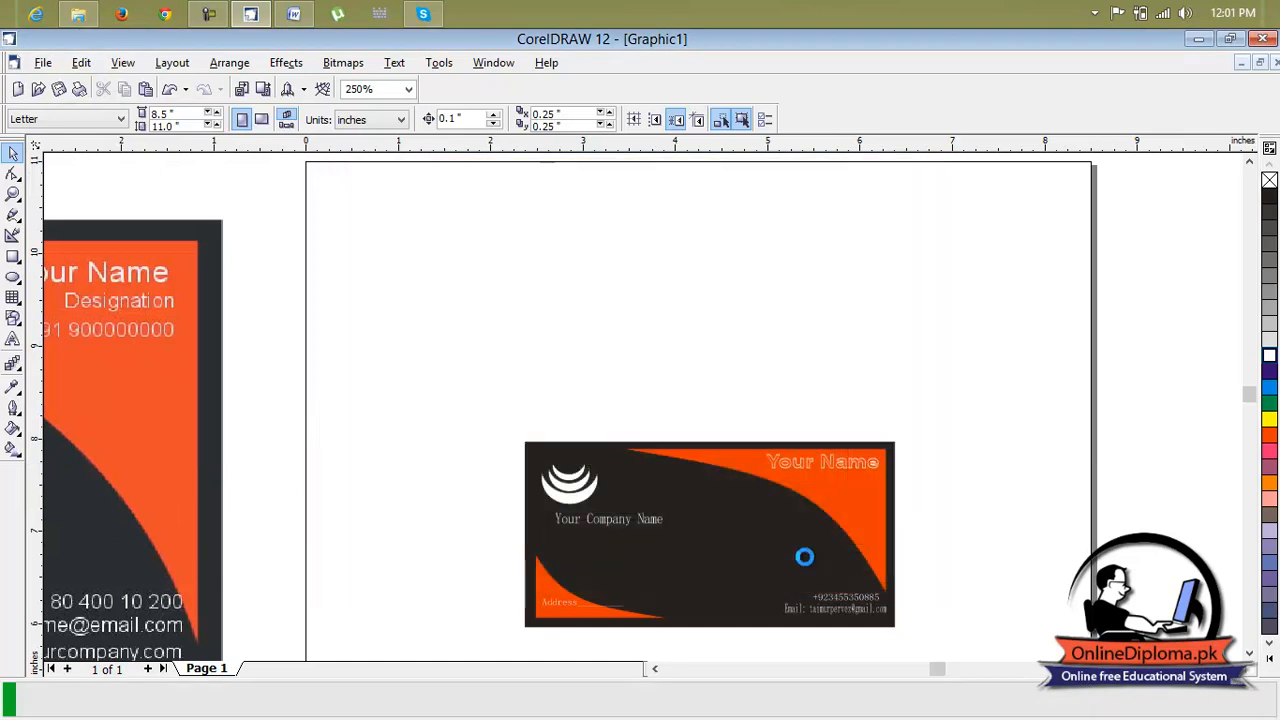
pyautogui.moveTo(806, 482); pyautogui.dragTo(849, 513)
pyautogui.scroll(2, 865, 511)
pyautogui.moveTo(691, 324); pyautogui.dragTo(691, 324)
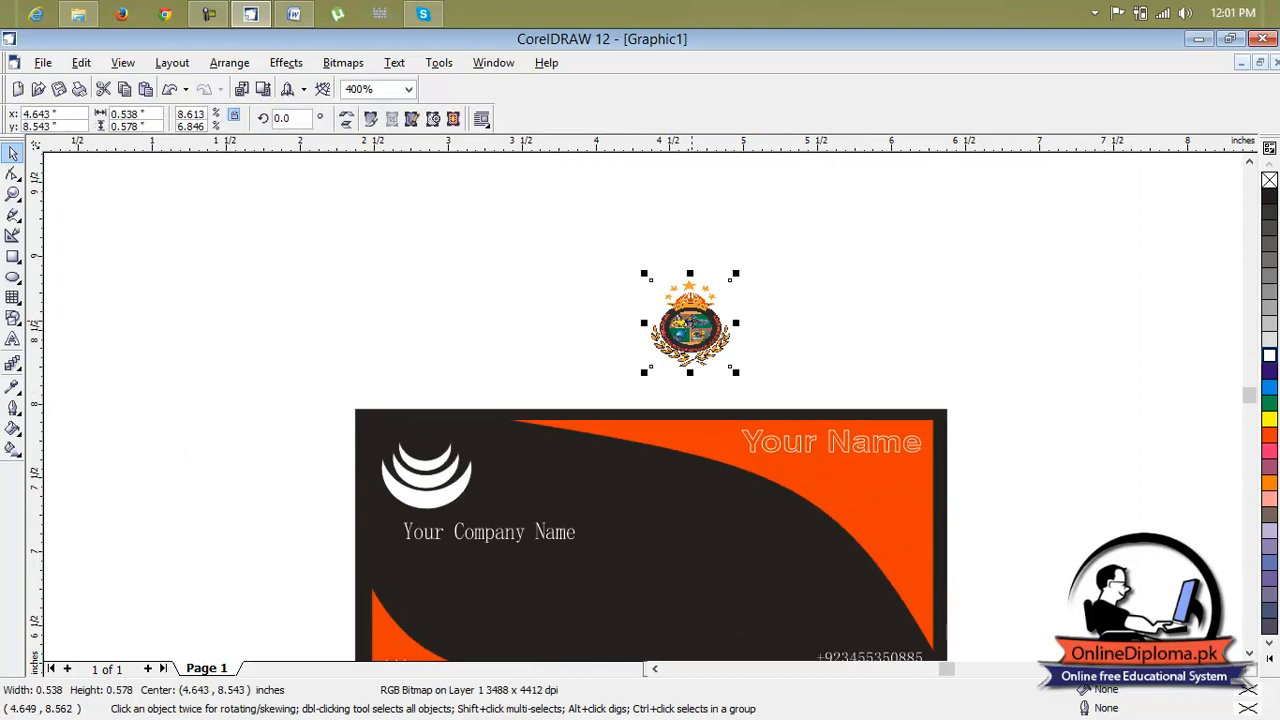
pyautogui.scroll(1, 686, 320)
pyautogui.scroll(-1, 690, 320)
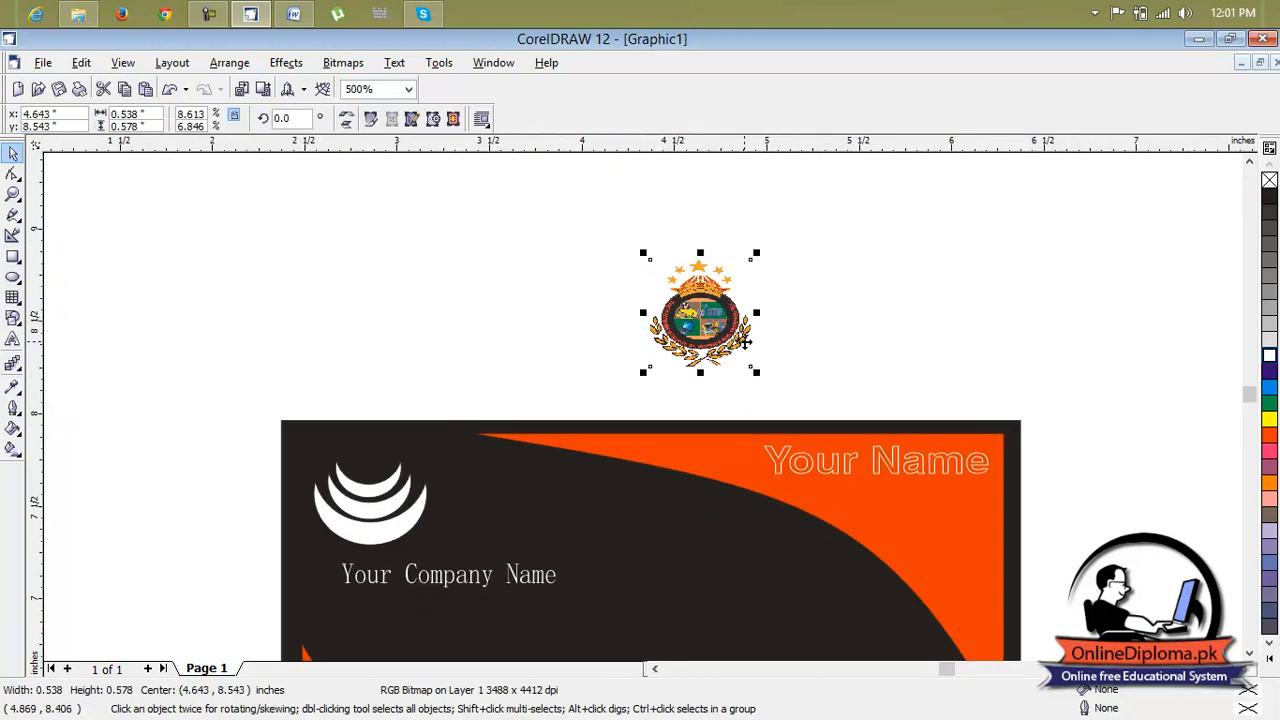
# Reposition the imported logo so it sits to the left of the business card
pyautogui.moveTo(716, 312); pyautogui.dragTo(661, 541)
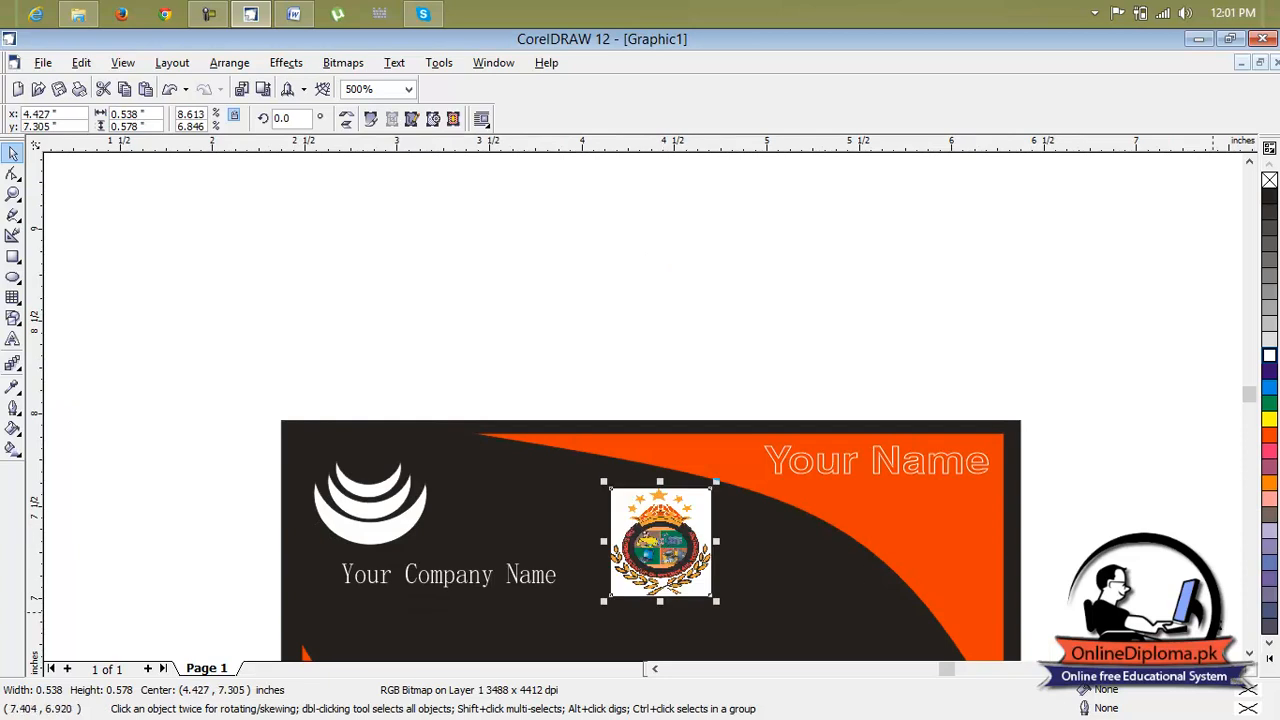
pyautogui.click(1249, 655)
pyautogui.click(1249, 655)
pyautogui.click(1249, 655)
pyautogui.click(1249, 655)
pyautogui.click(1249, 655)
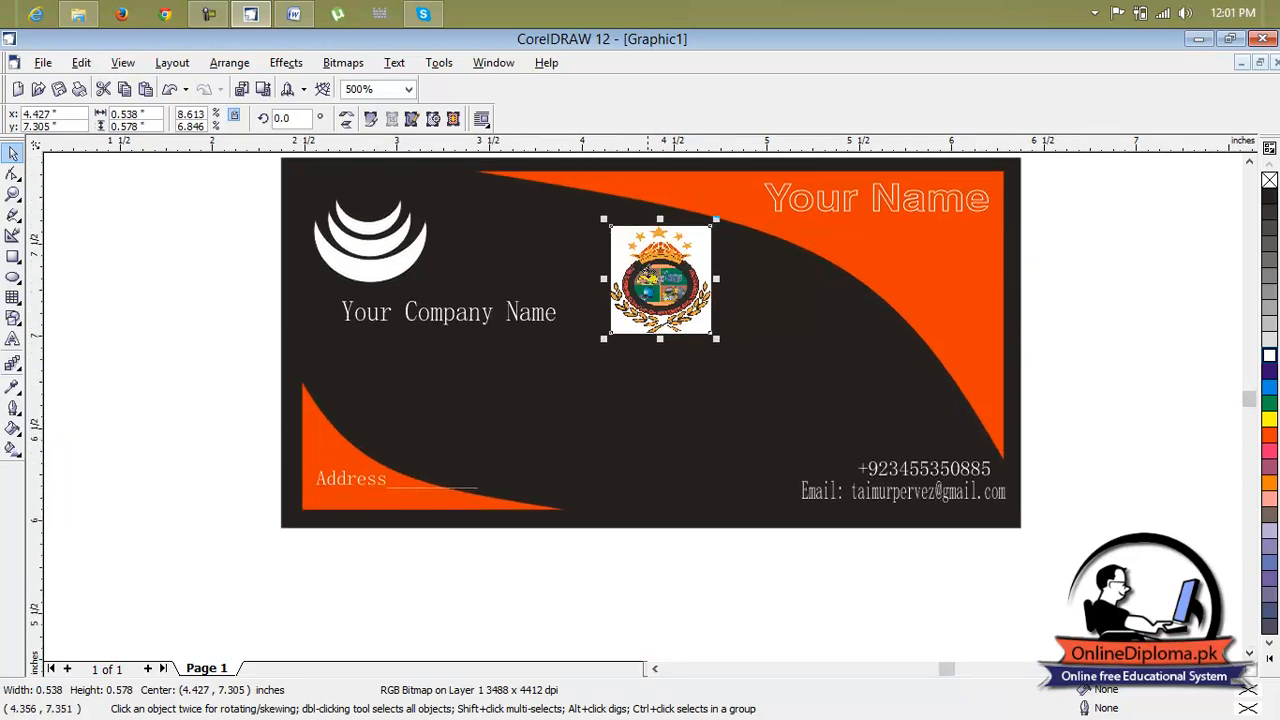
pyautogui.moveTo(651, 274); pyautogui.dragTo(645, 327)
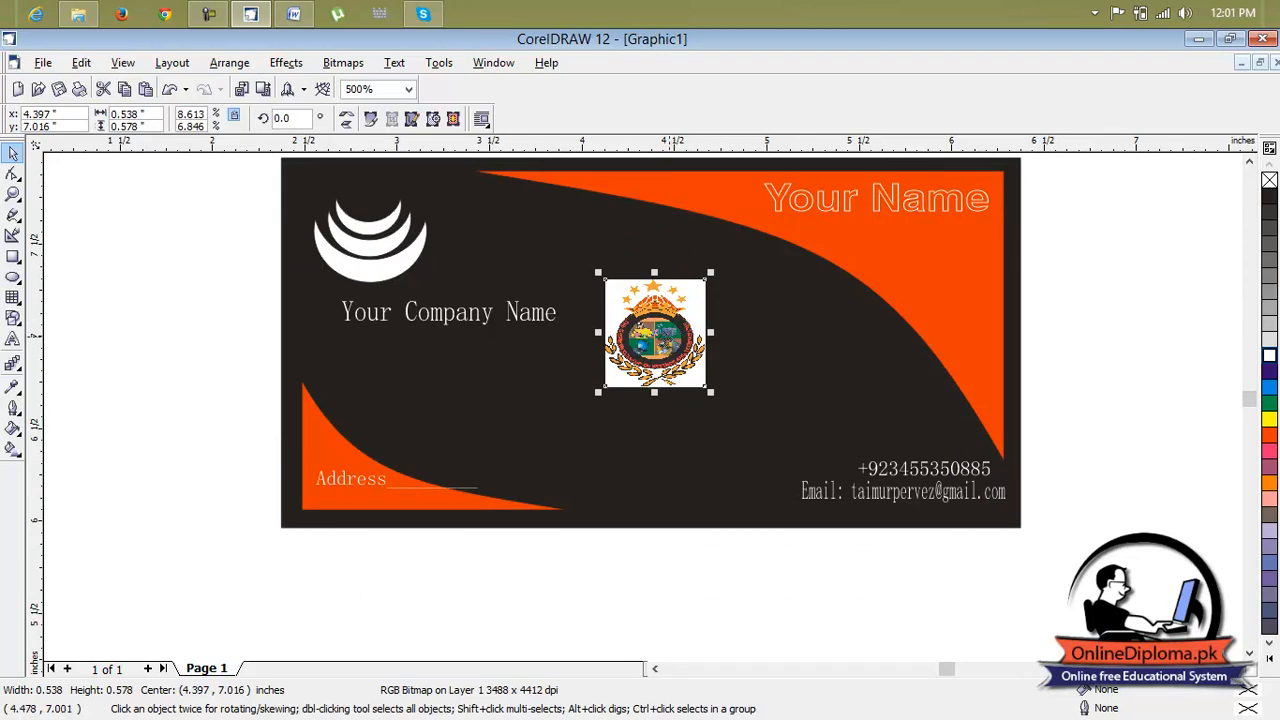
pyautogui.moveTo(660, 335); pyautogui.dragTo(198, 350)
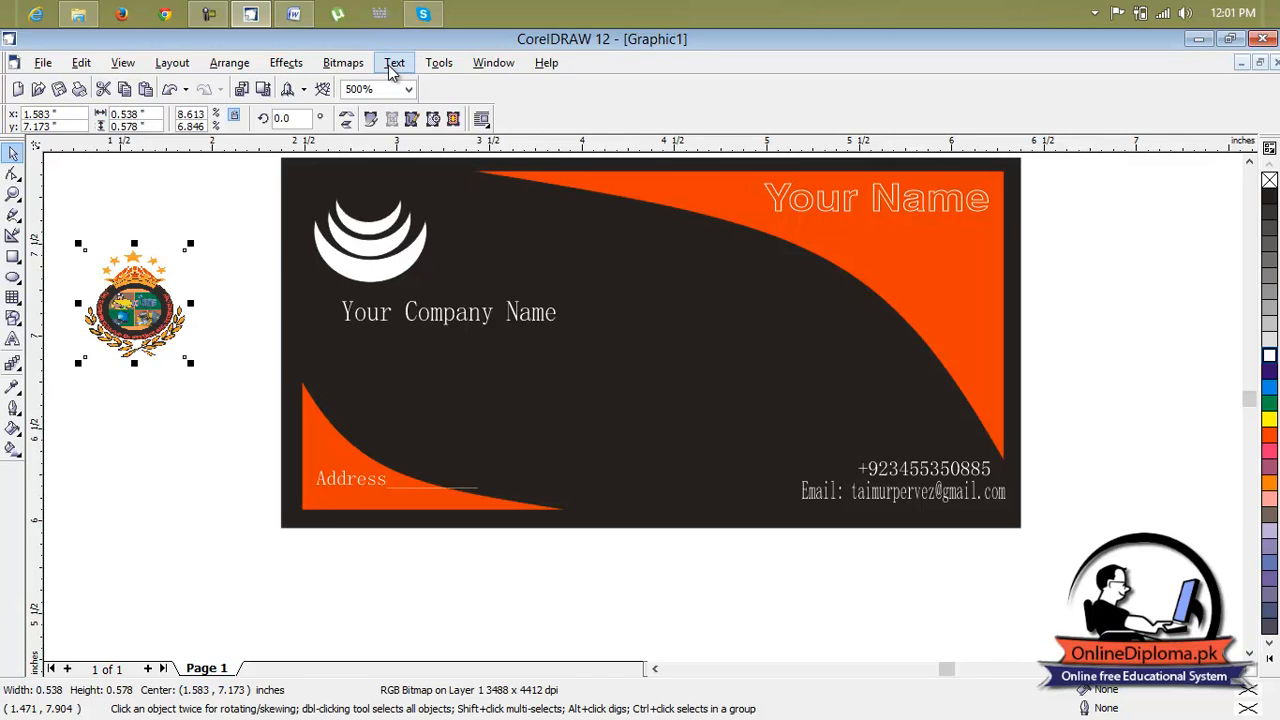
# Convert the logo to a CMYK Color (32-bit) bitmap at 300 dpi with anti-aliasing
pyautogui.click(345, 63)
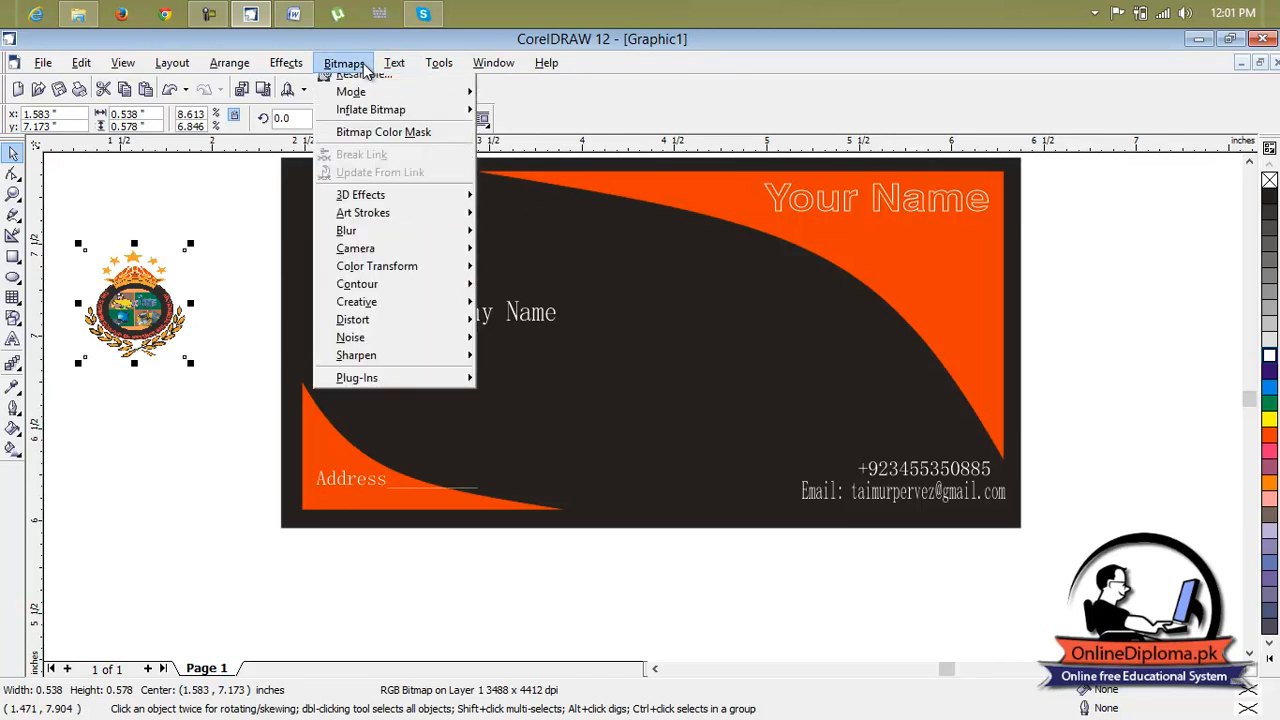
pyautogui.click(378, 84)
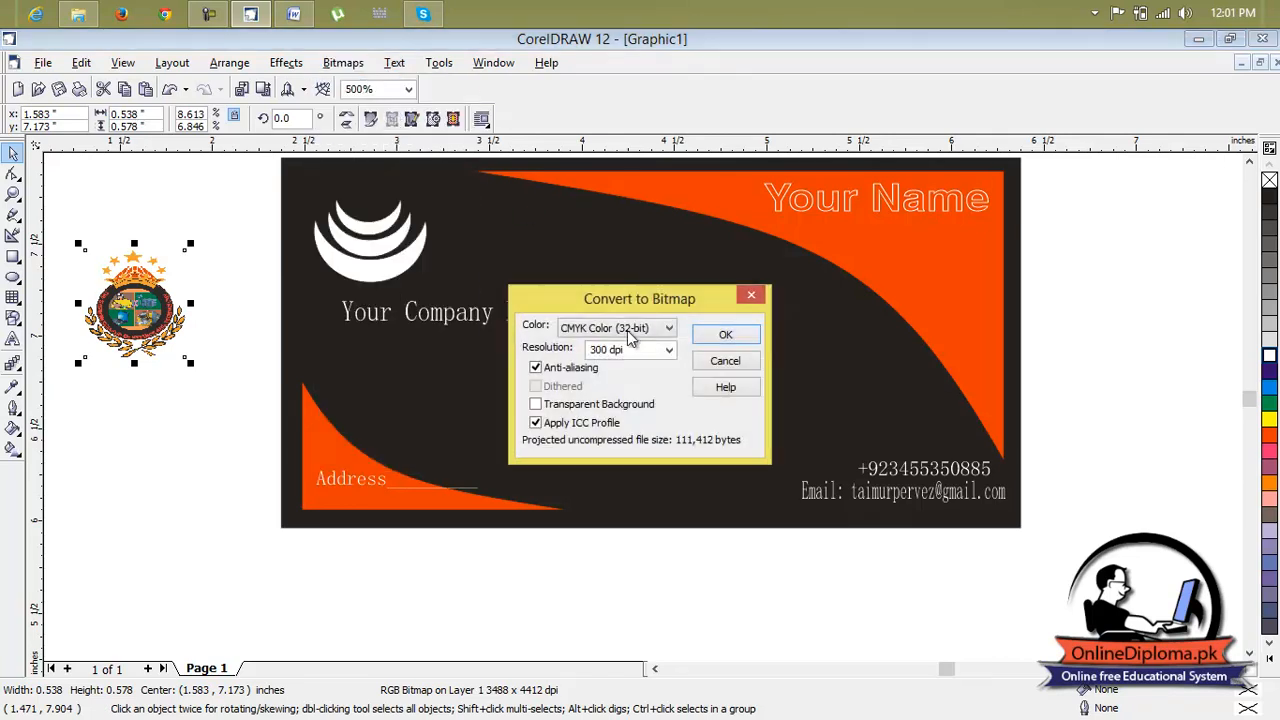
pyautogui.click(724, 335)
# Open the logo bitmap for editing in Corel PHOTO-PAINT and enlarge its view
pyautogui.click(344, 63)
pyautogui.click(370, 106)
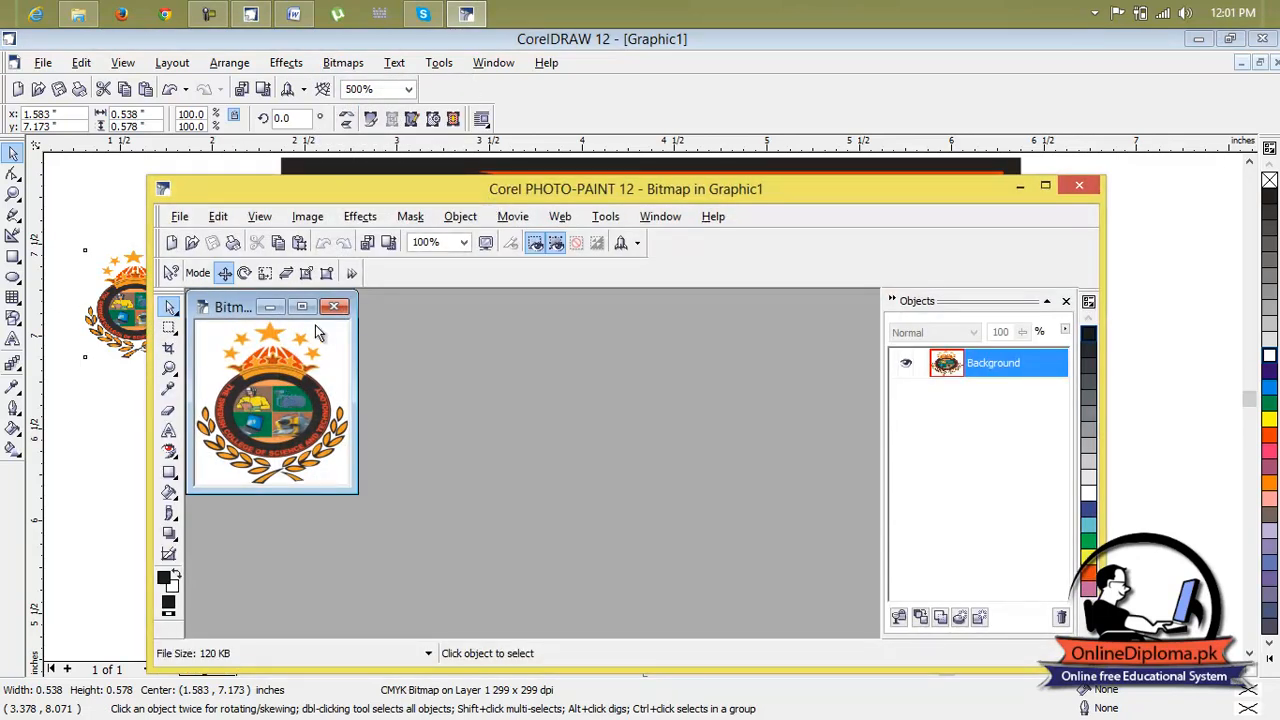
pyautogui.click(302, 307)
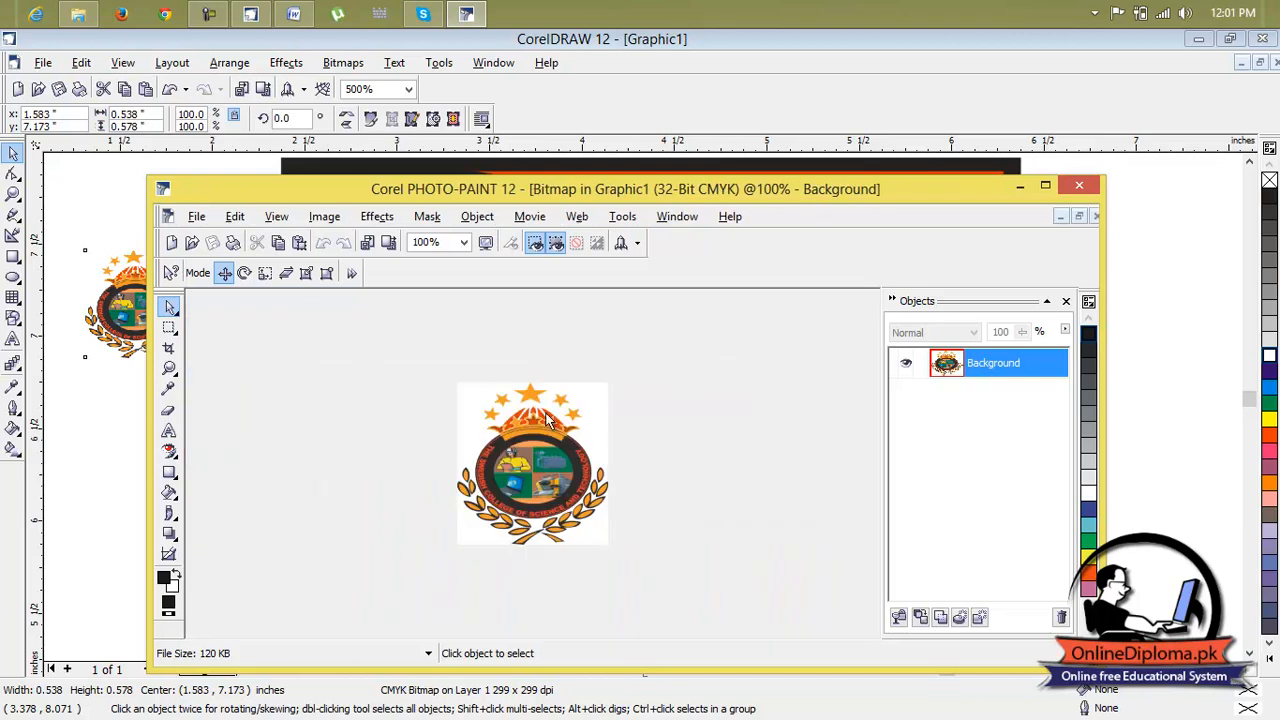
pyautogui.scroll(2, 547, 420)
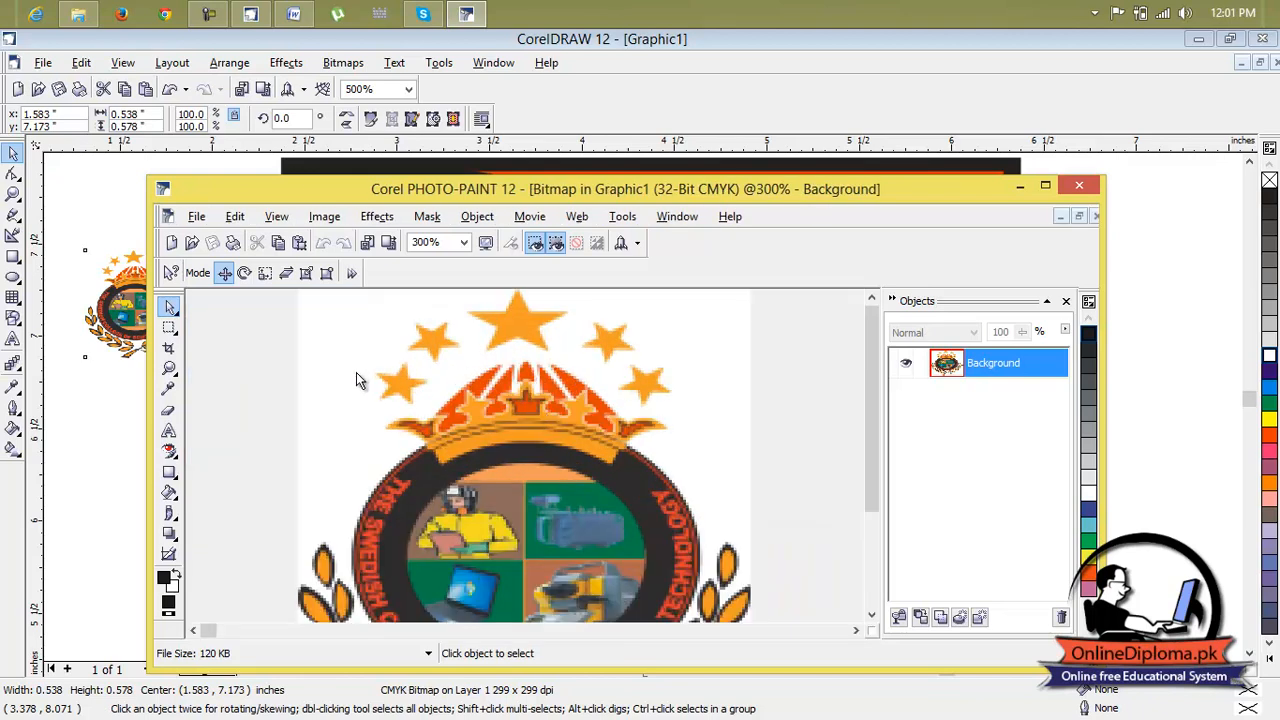
# Mask the logo's white background with the Magic Wand mask tool at tolerance 10
pyautogui.click(173, 335)
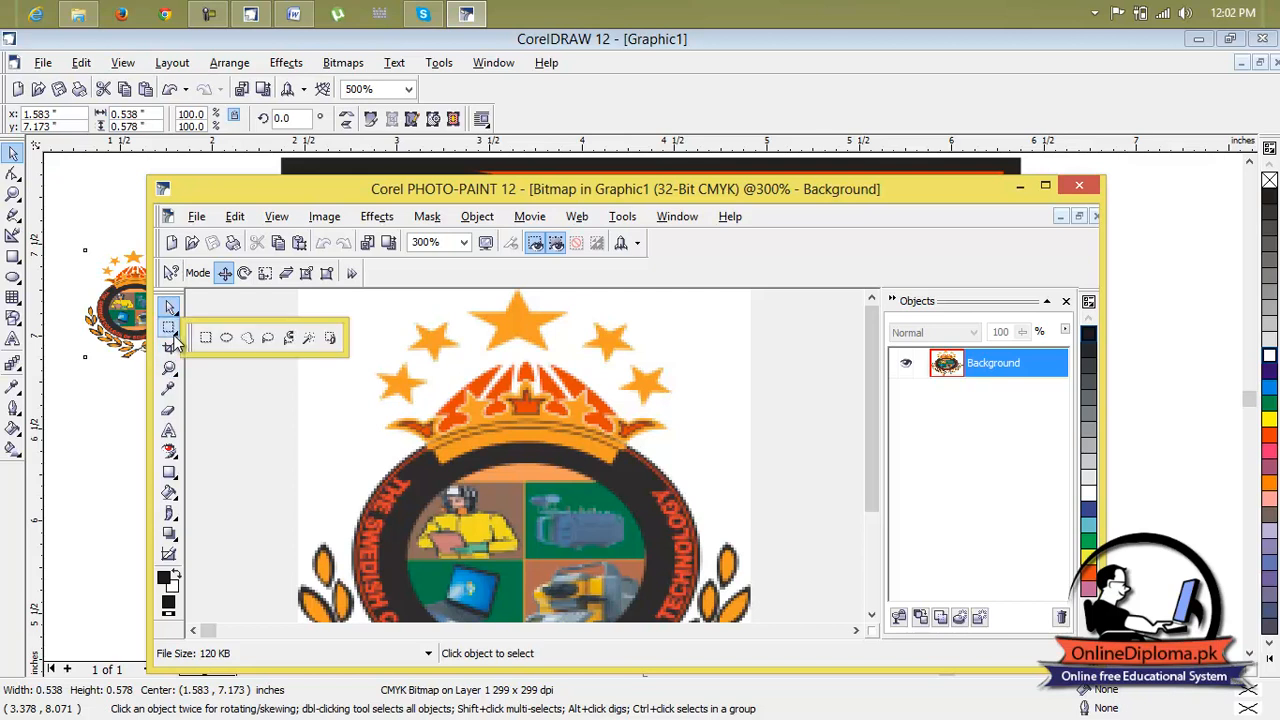
pyautogui.click(307, 338)
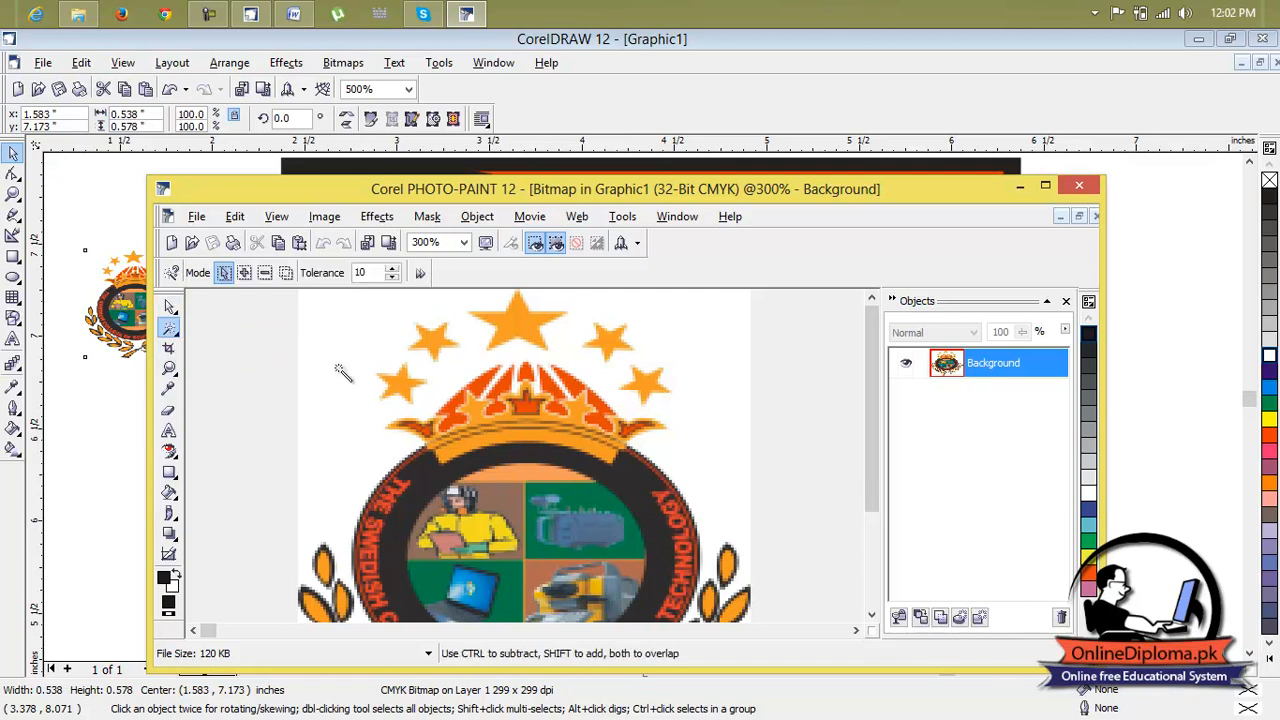
pyautogui.click(338, 368)
pyautogui.scroll(-2, 358, 372)
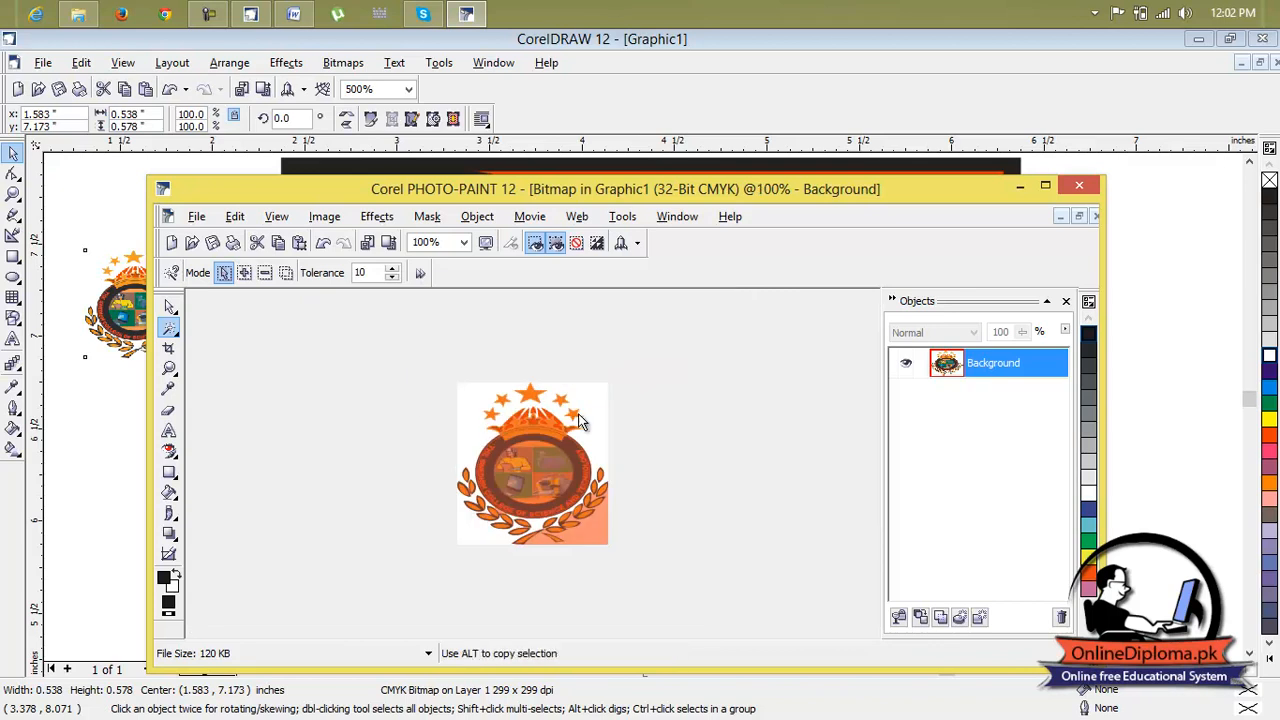
pyautogui.scroll(1, 617, 400)
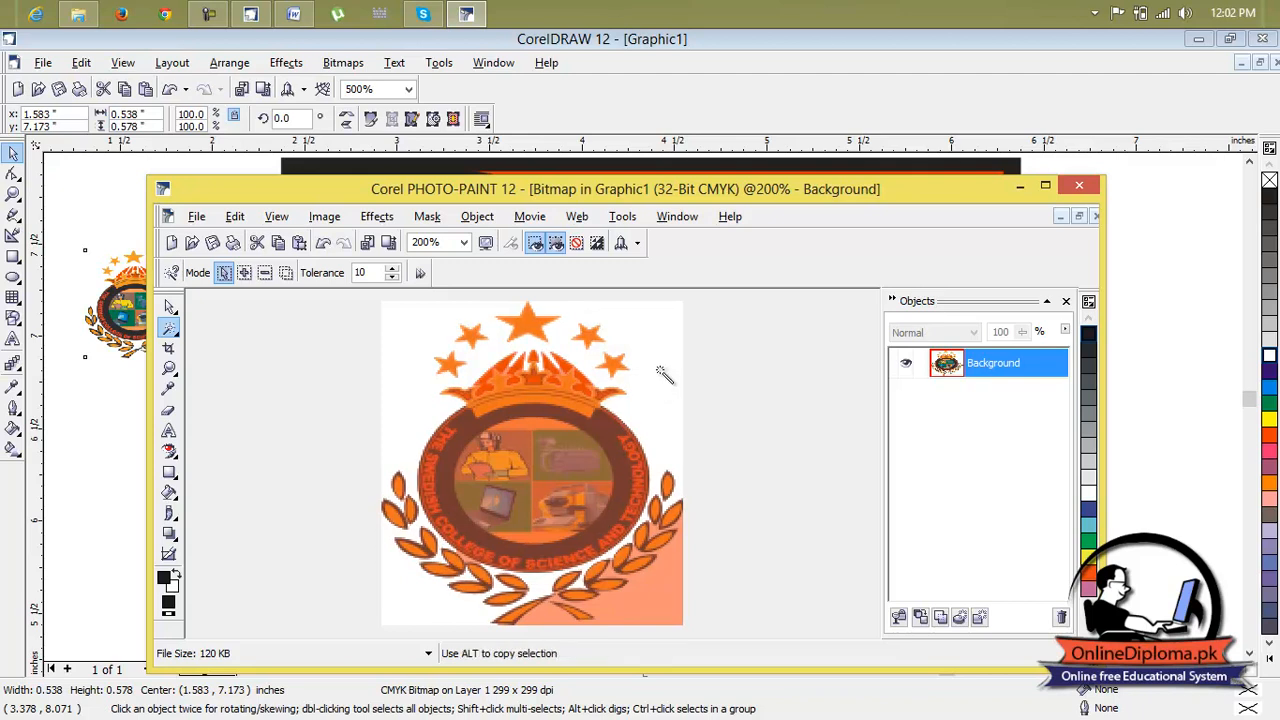
pyautogui.click(687, 354)
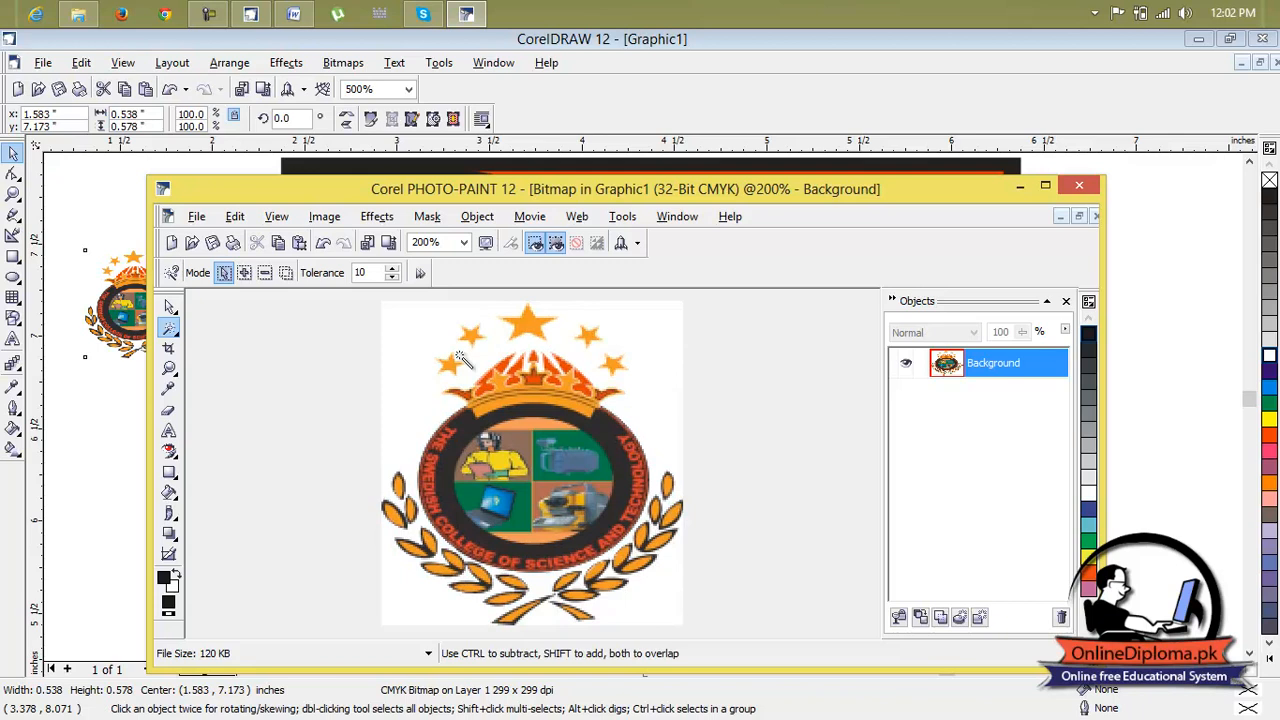
pyautogui.click(655, 350)
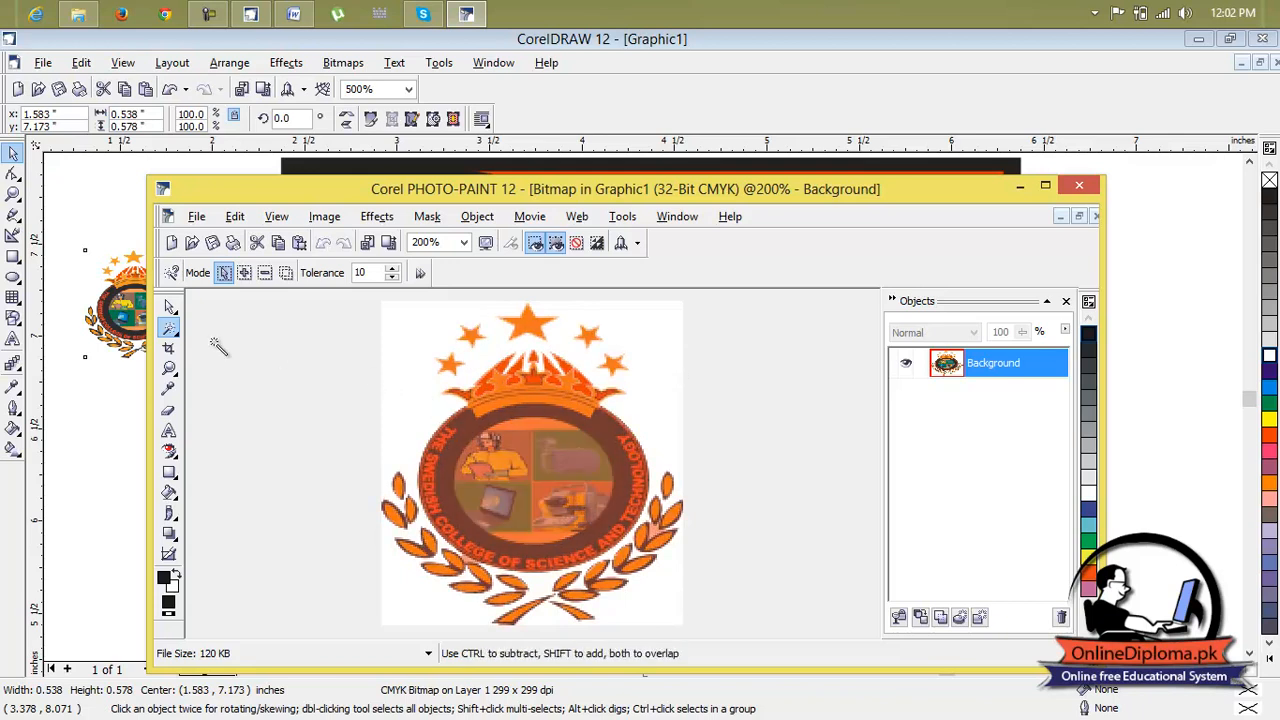
# Close Corel PHOTO-PAINT and return to the business card drawing
pyautogui.click(169, 307)
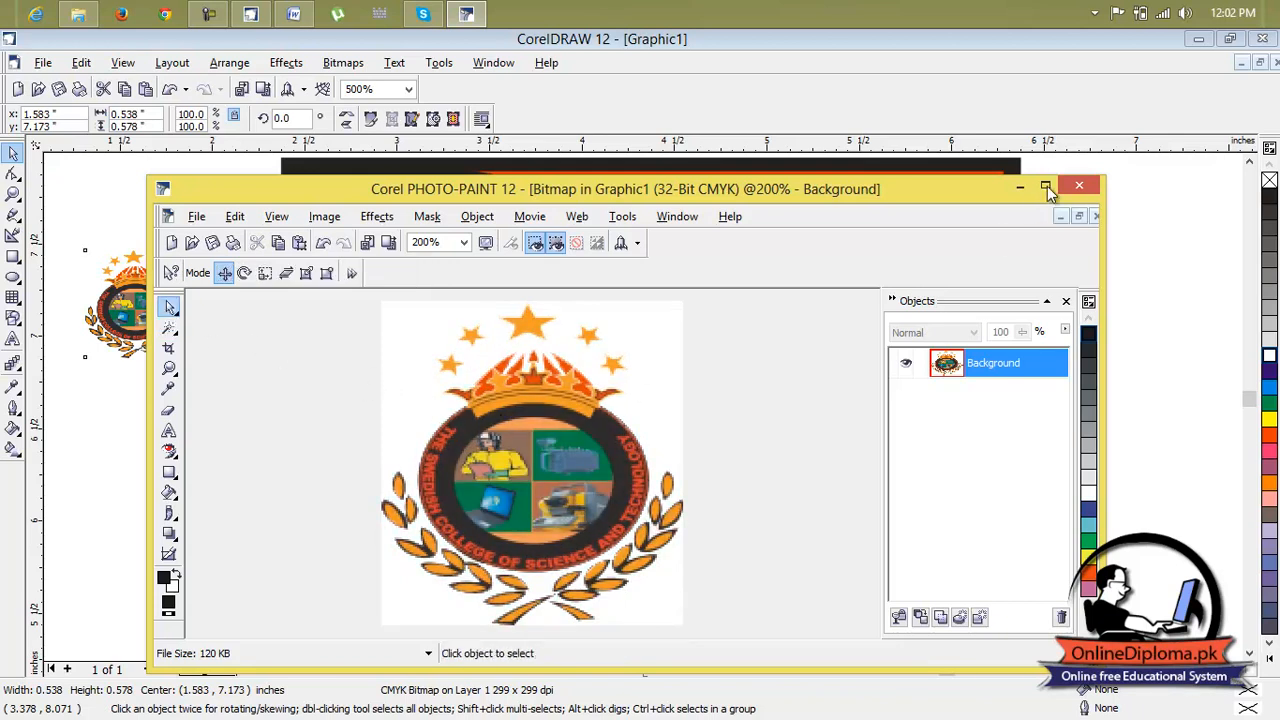
pyautogui.click(1078, 187)
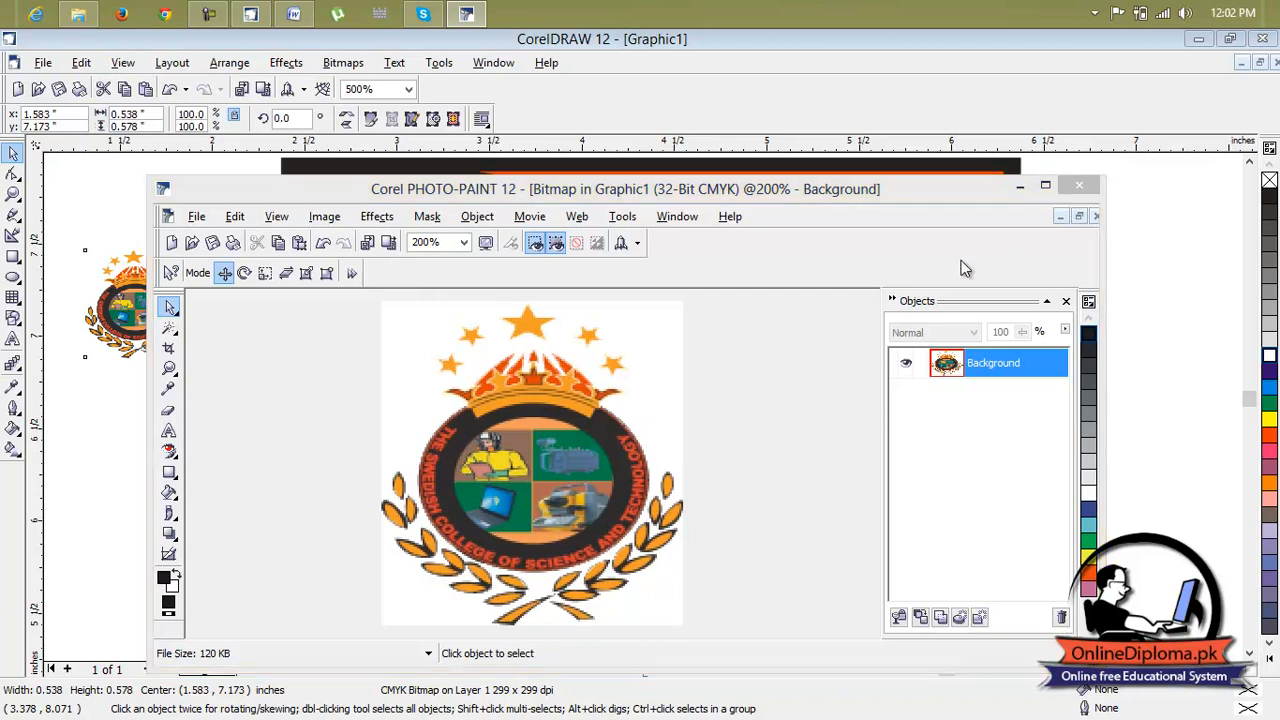
pyautogui.click(546, 481)
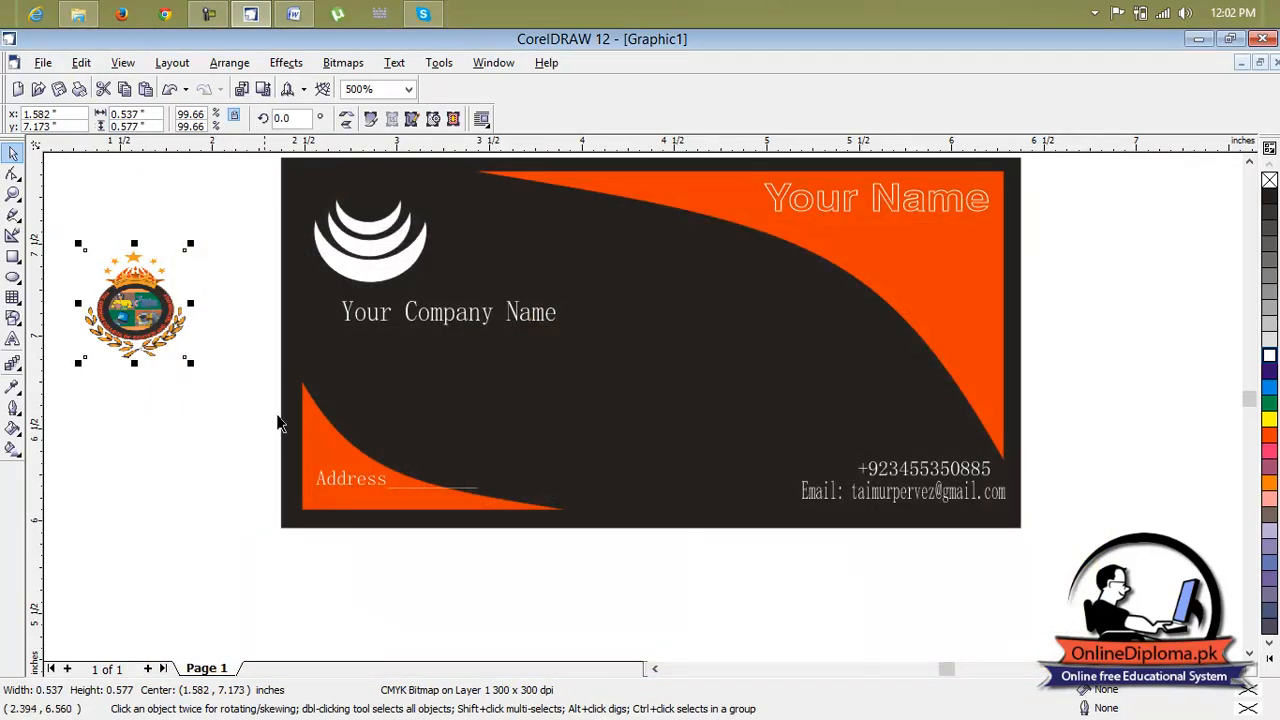
# Shrink the logo to about 0.43 x 0.47 inch and set it beside the card
pyautogui.moveTo(326, 343); pyautogui.dragTo(684, 338)
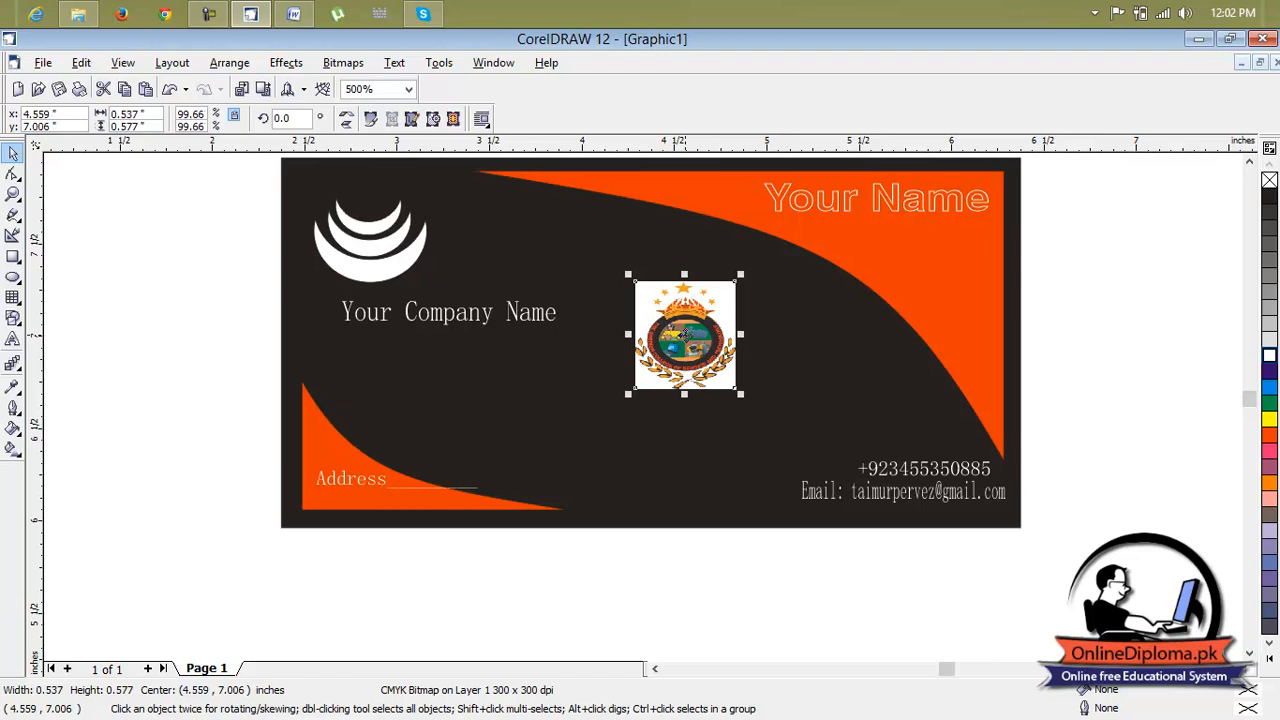
pyautogui.scroll(1, 720, 295)
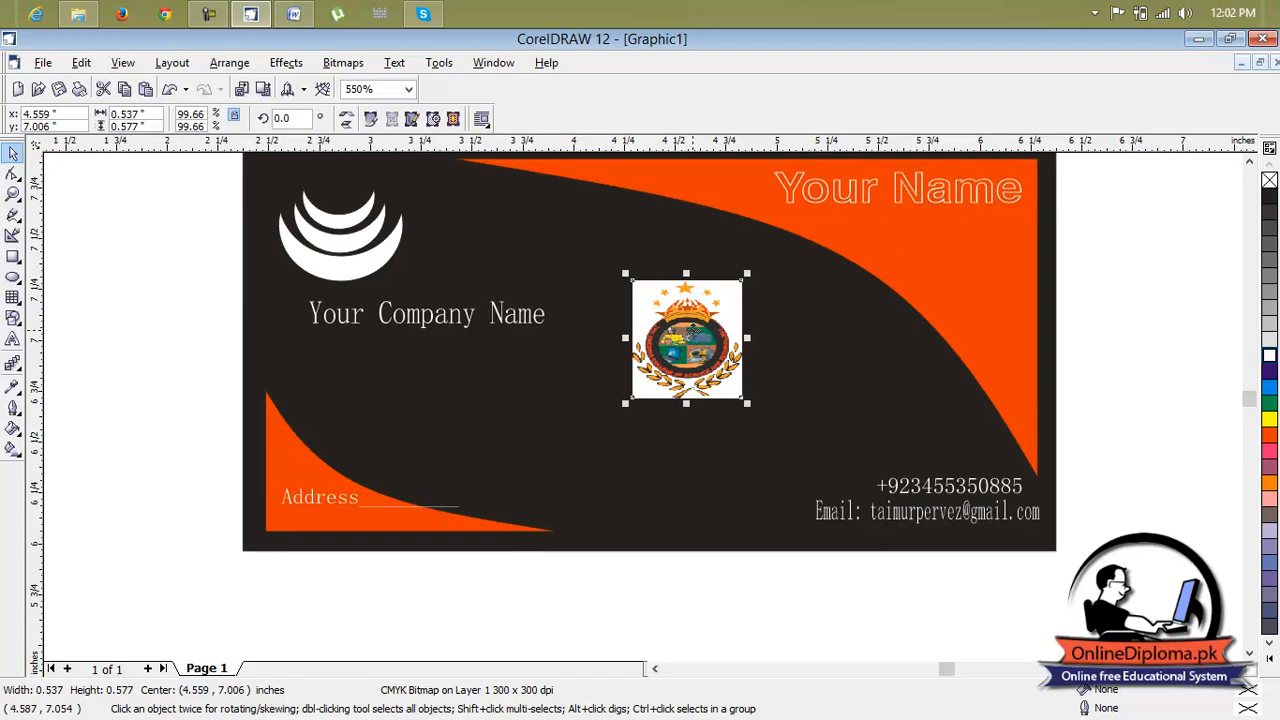
pyautogui.moveTo(747, 273); pyautogui.dragTo(724, 294)
pyautogui.moveTo(229, 329); pyautogui.dragTo(138, 310)
pyautogui.click(138, 310)
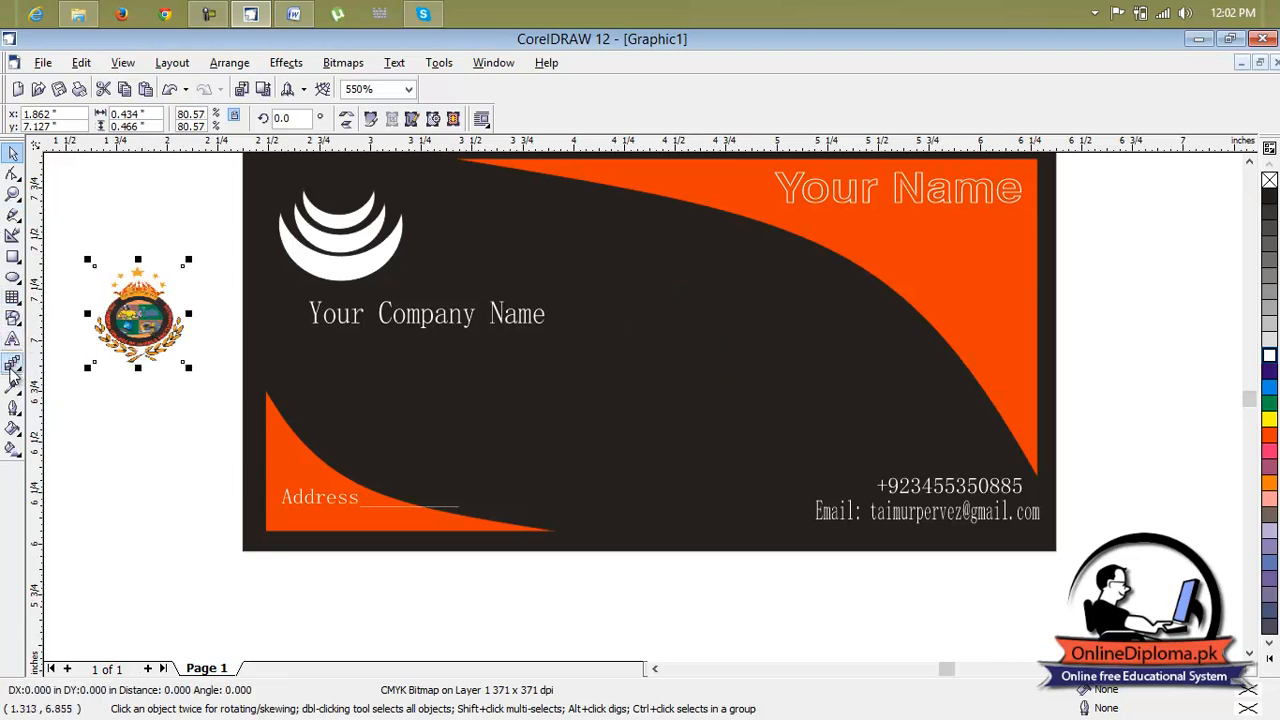
pyautogui.click(13, 368)
pyautogui.click(173, 373)
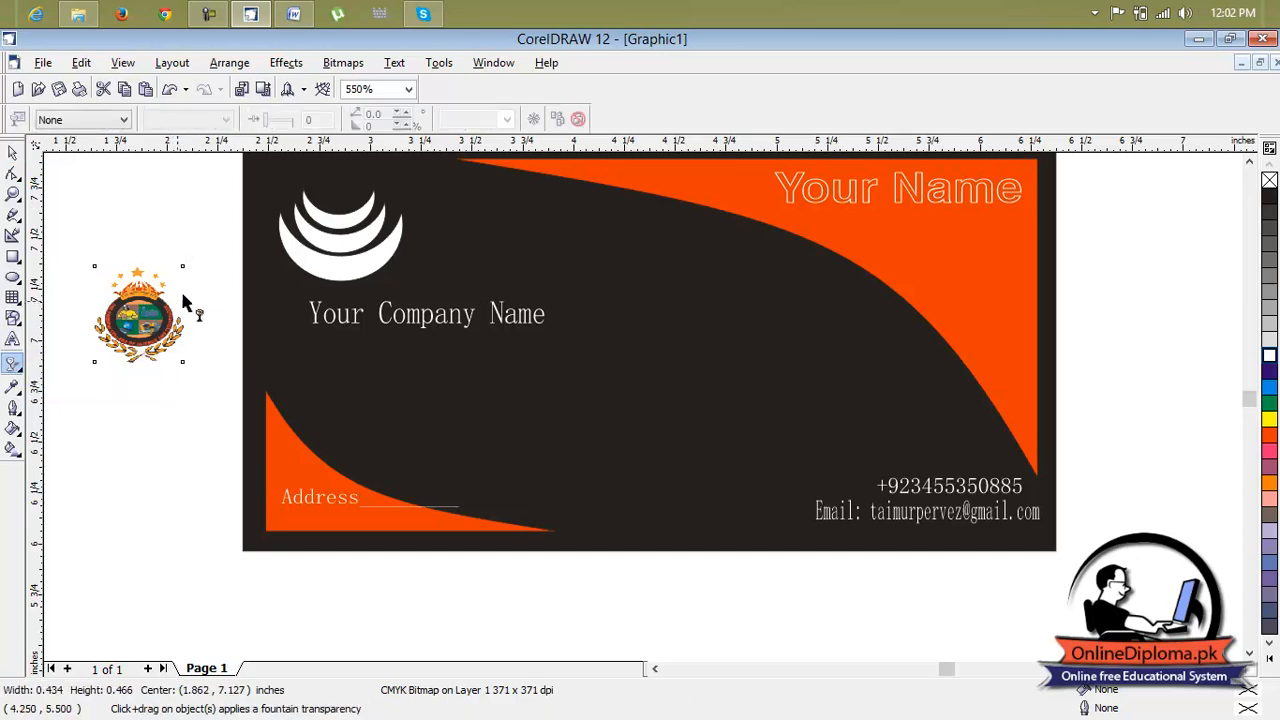
pyautogui.click(13, 152)
# Move the logo onto the card, right of the company name
pyautogui.click(135, 310)
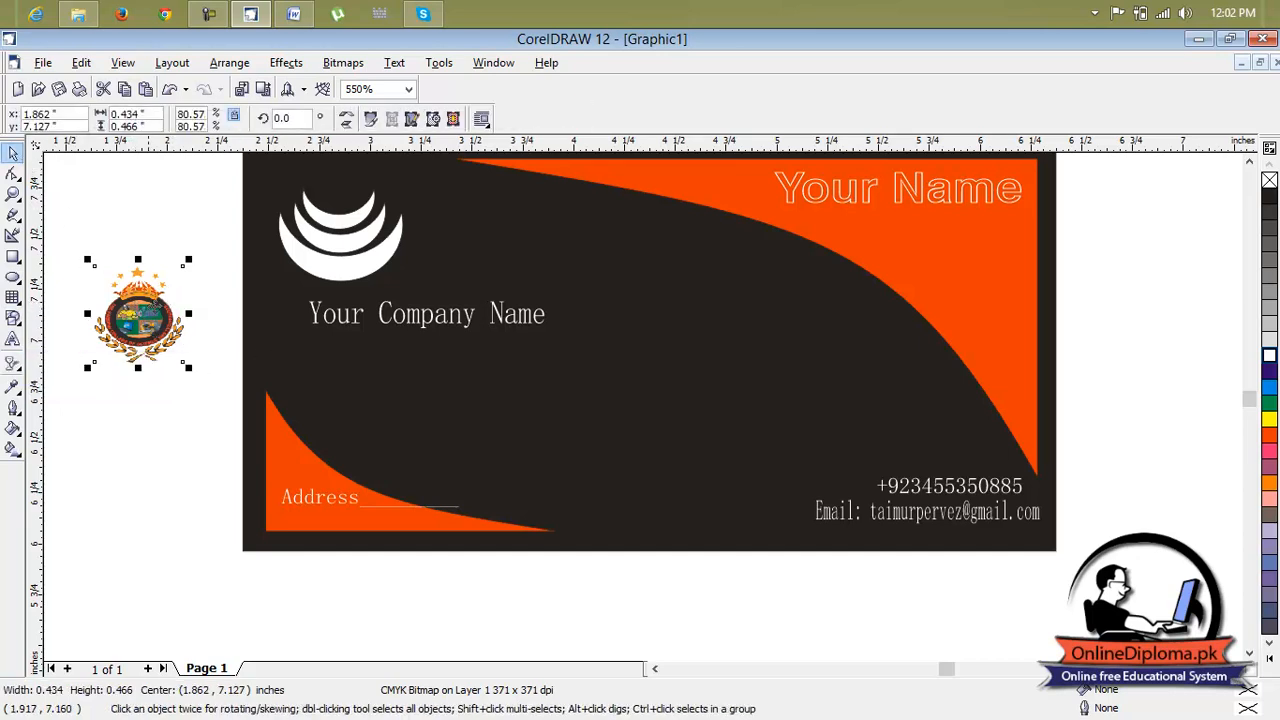
pyautogui.moveTo(140, 314); pyautogui.dragTo(713, 326)
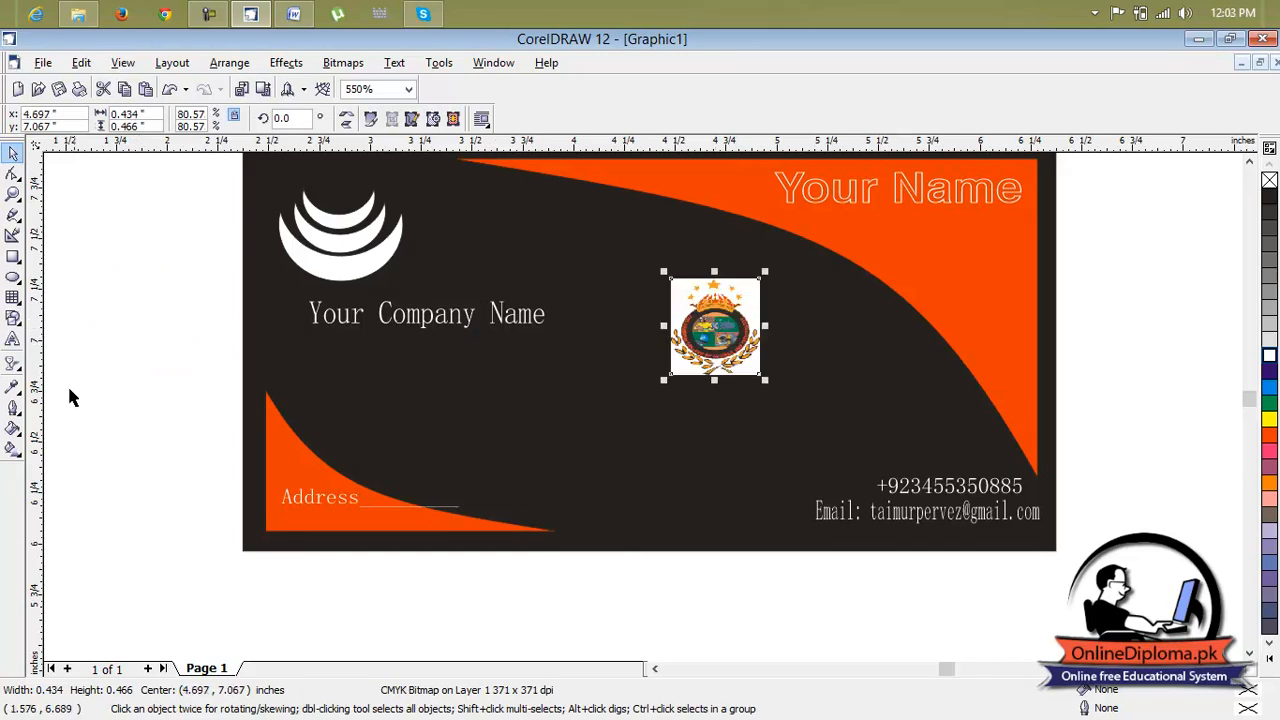
# Apply a linear fountain transparency to the logo with the Interactive Transparency tool
pyautogui.moveTo(22, 368); pyautogui.dragTo(172, 376)
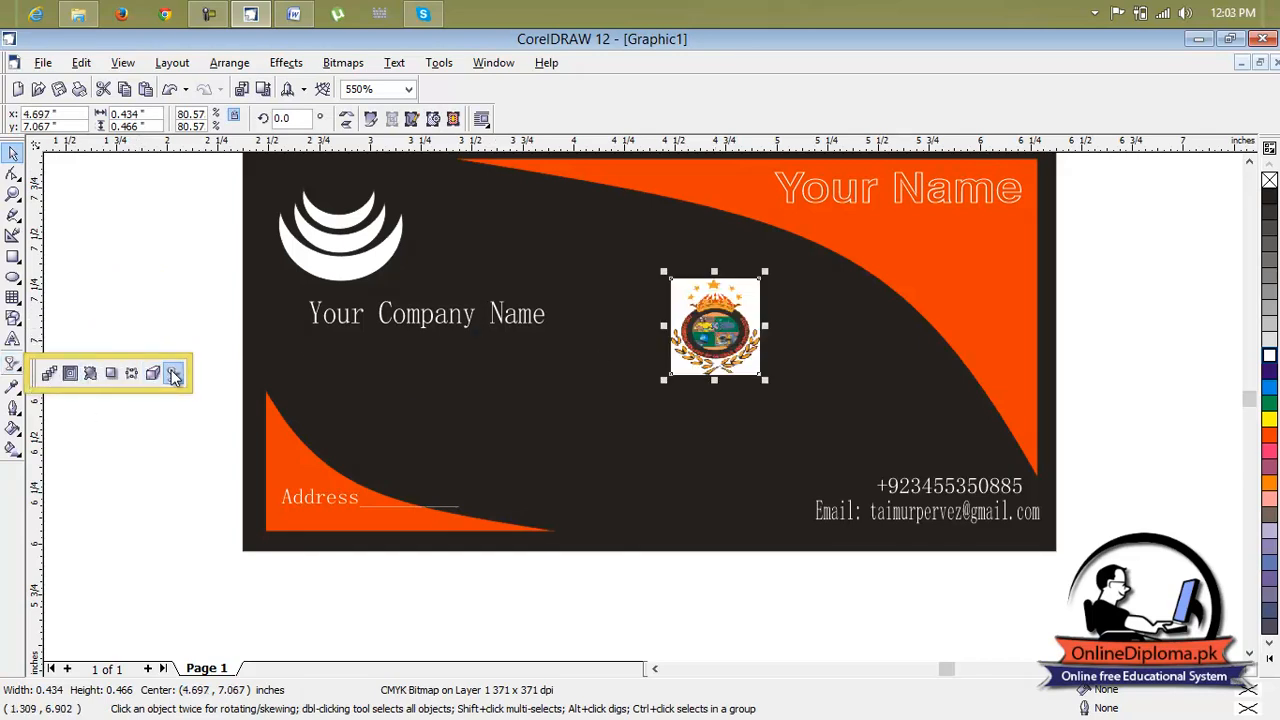
pyautogui.moveTo(809, 288); pyautogui.dragTo(656, 357)
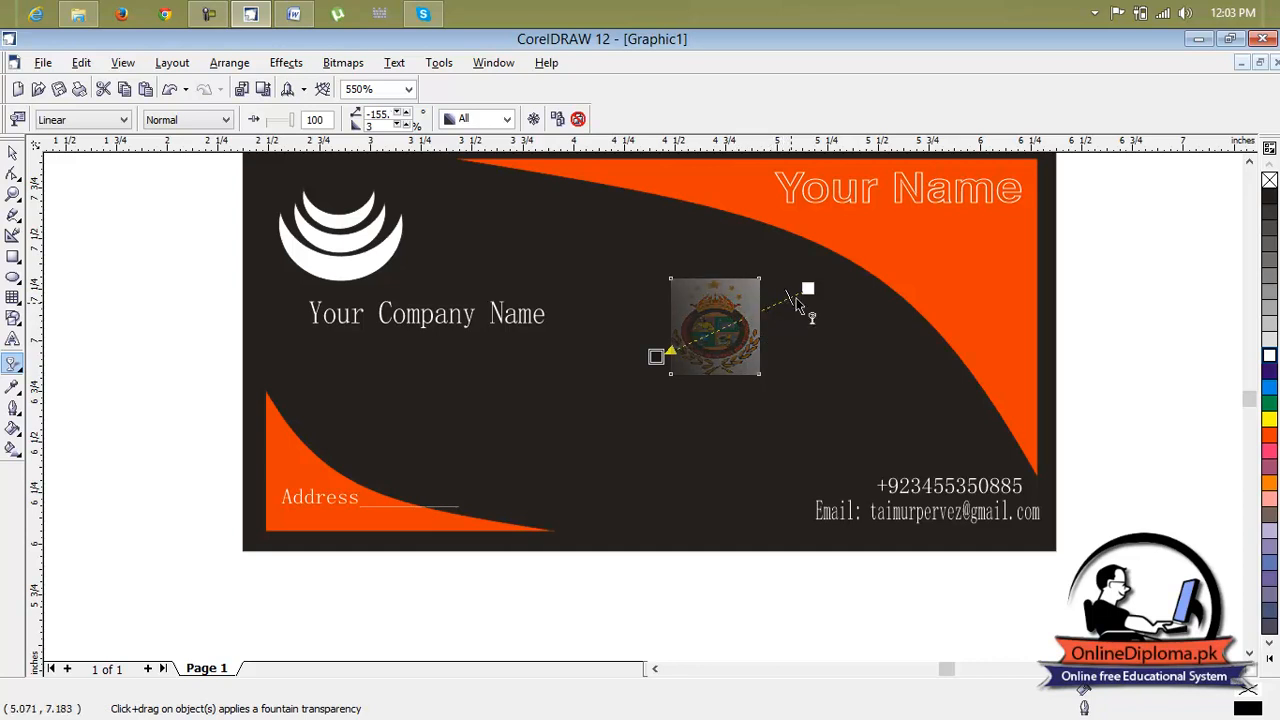
# Try a linear transparency on the whole card group, then undo it
pyautogui.click(16, 156)
pyautogui.click(640, 382)
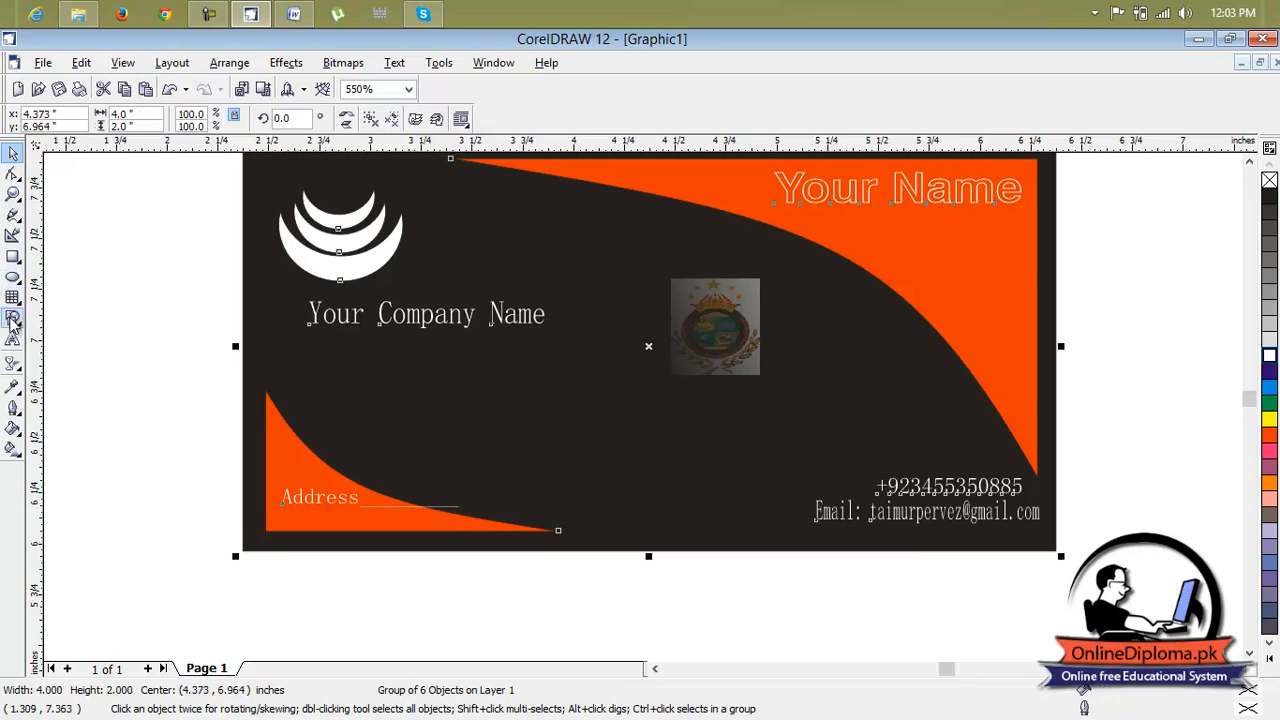
pyautogui.click(13, 364)
pyautogui.moveTo(651, 389); pyautogui.dragTo(781, 278)
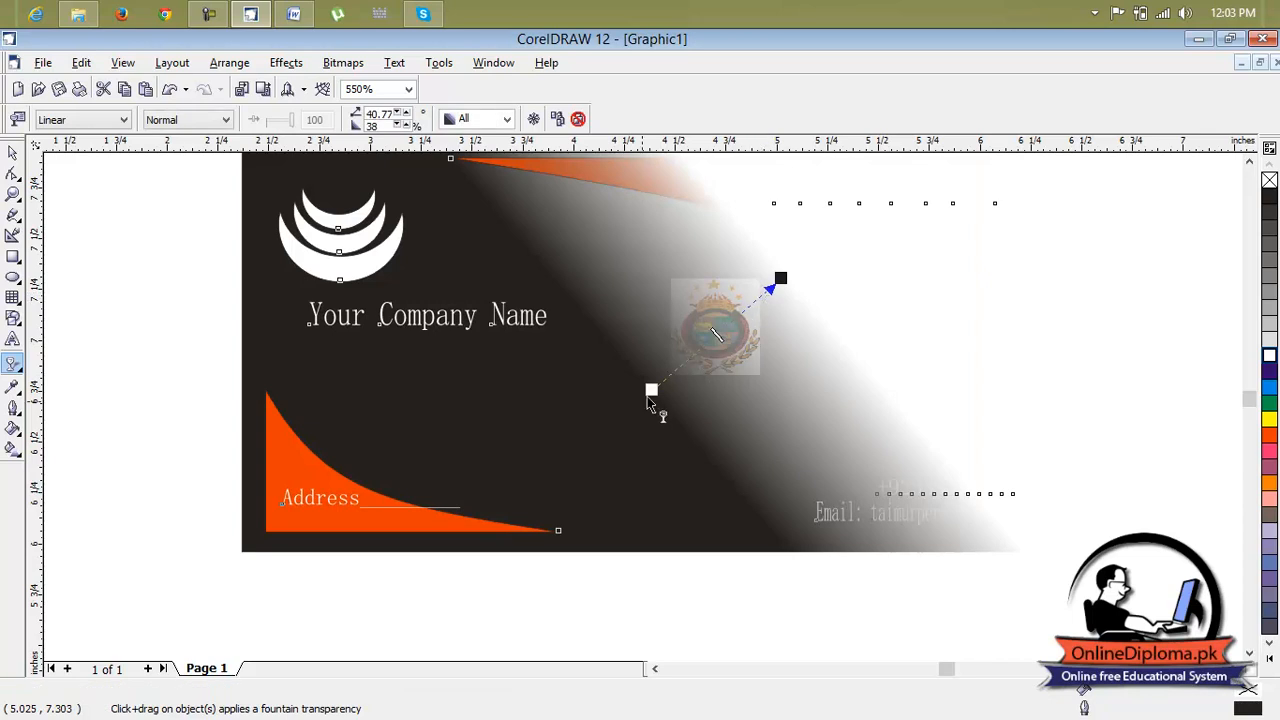
pyautogui.hotkey('ctrl', 'z')
# Readjust the logo's transparency handles so the fade runs from lower left to upper right
pyautogui.click(713, 352)
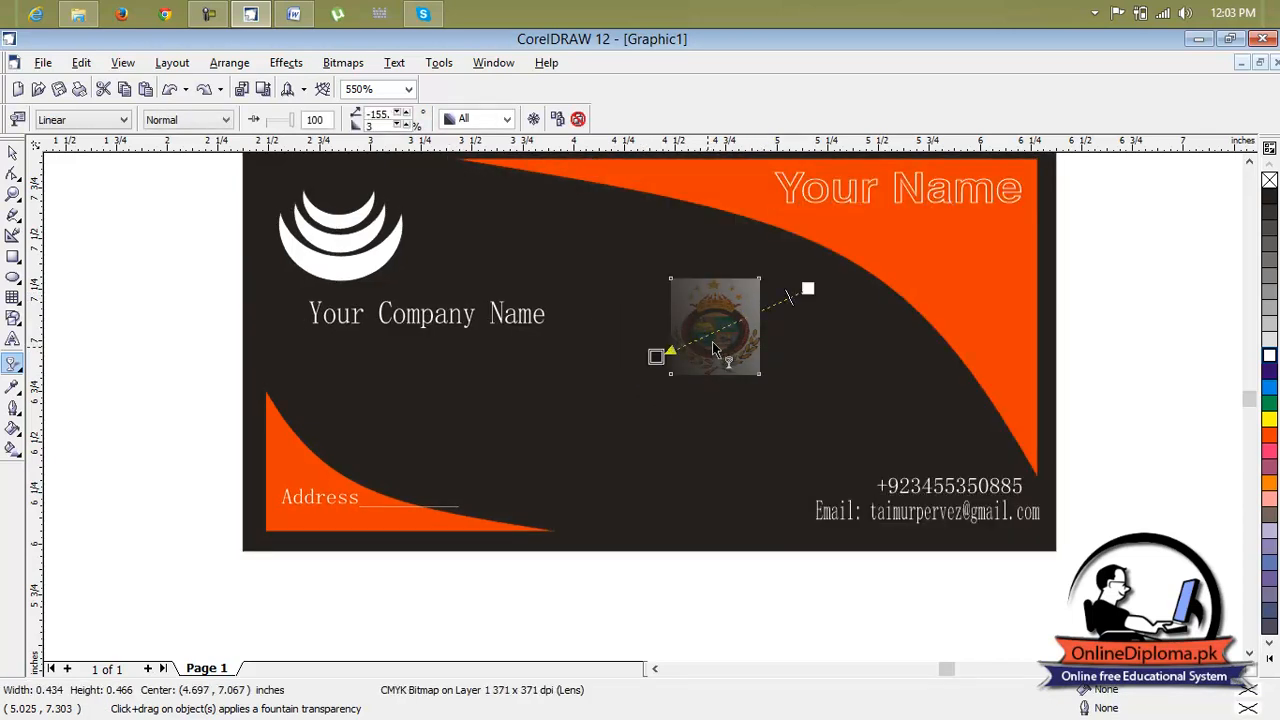
pyautogui.moveTo(655, 357); pyautogui.dragTo(623, 375)
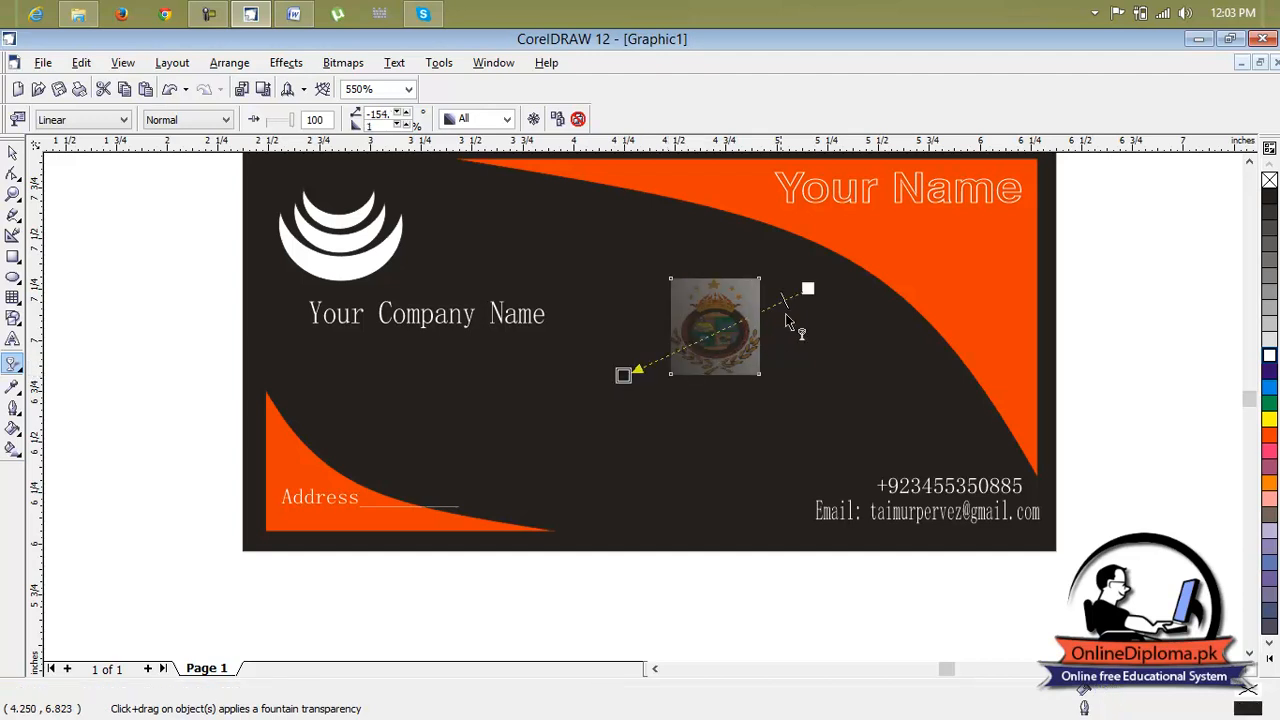
pyautogui.moveTo(781, 306); pyautogui.dragTo(642, 380)
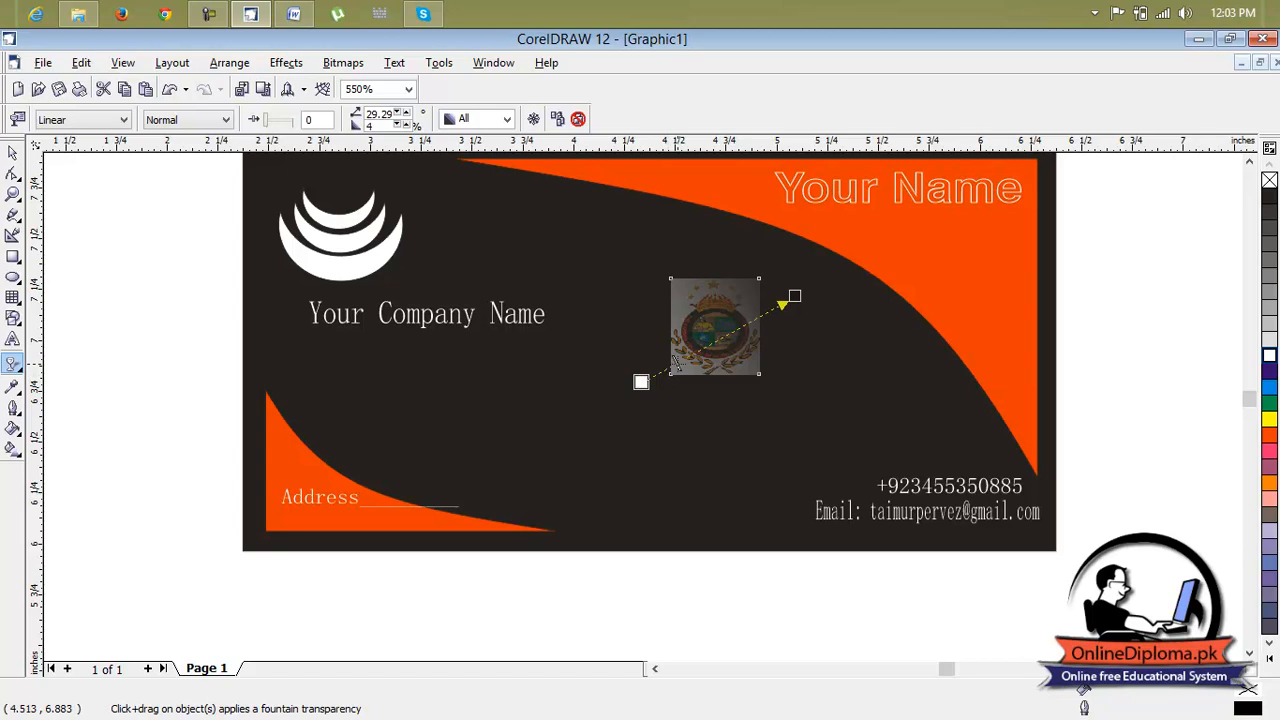
pyautogui.moveTo(642, 382); pyautogui.dragTo(680, 366)
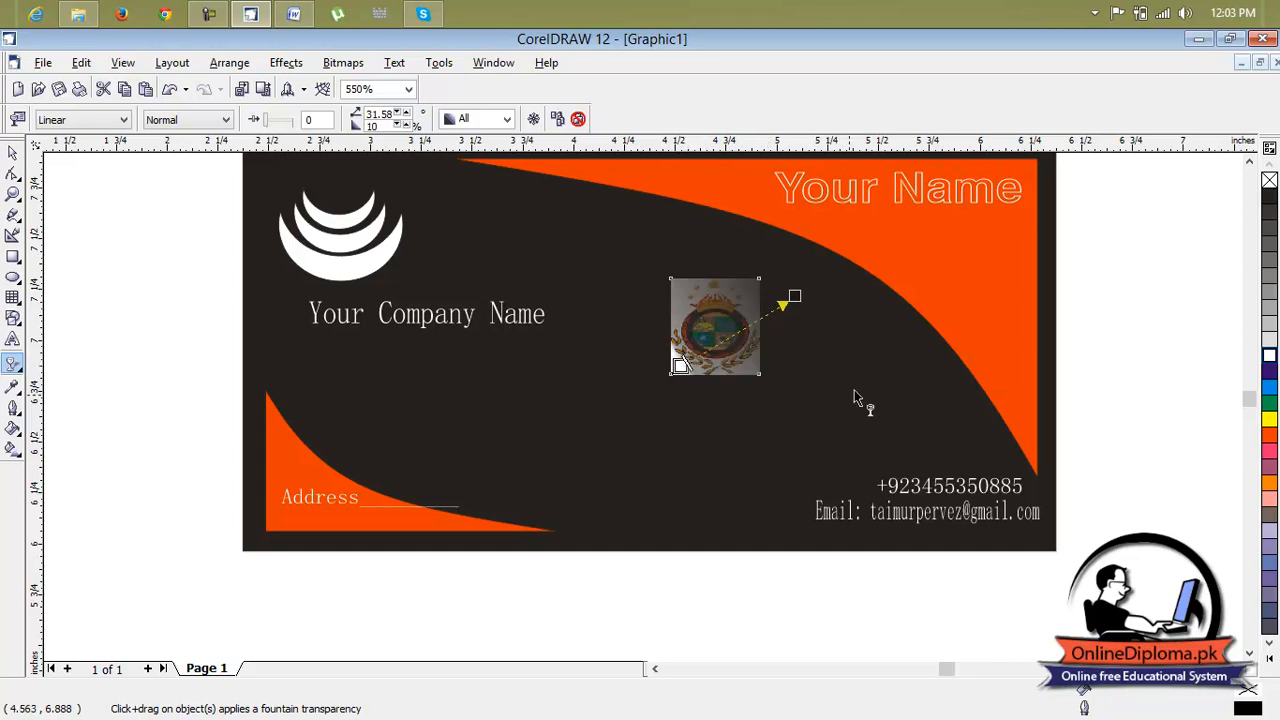
pyautogui.click(670, 386)
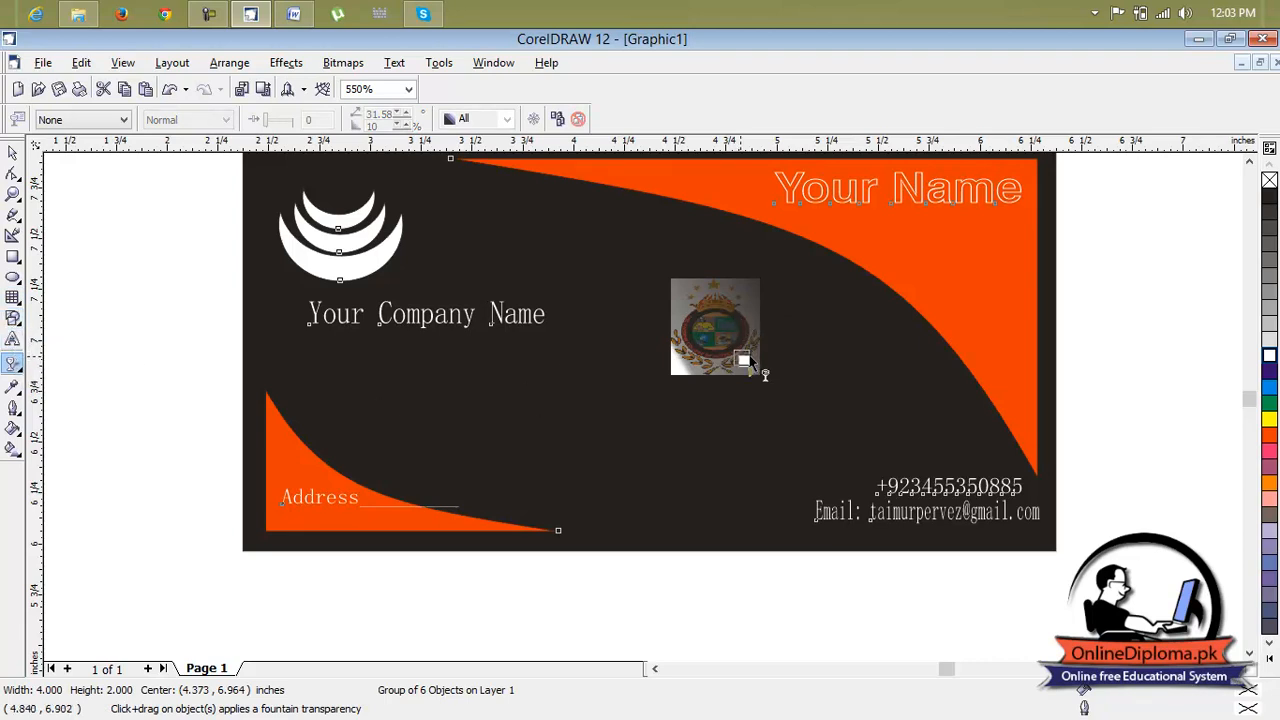
pyautogui.moveTo(670, 278); pyautogui.dragTo(744, 361)
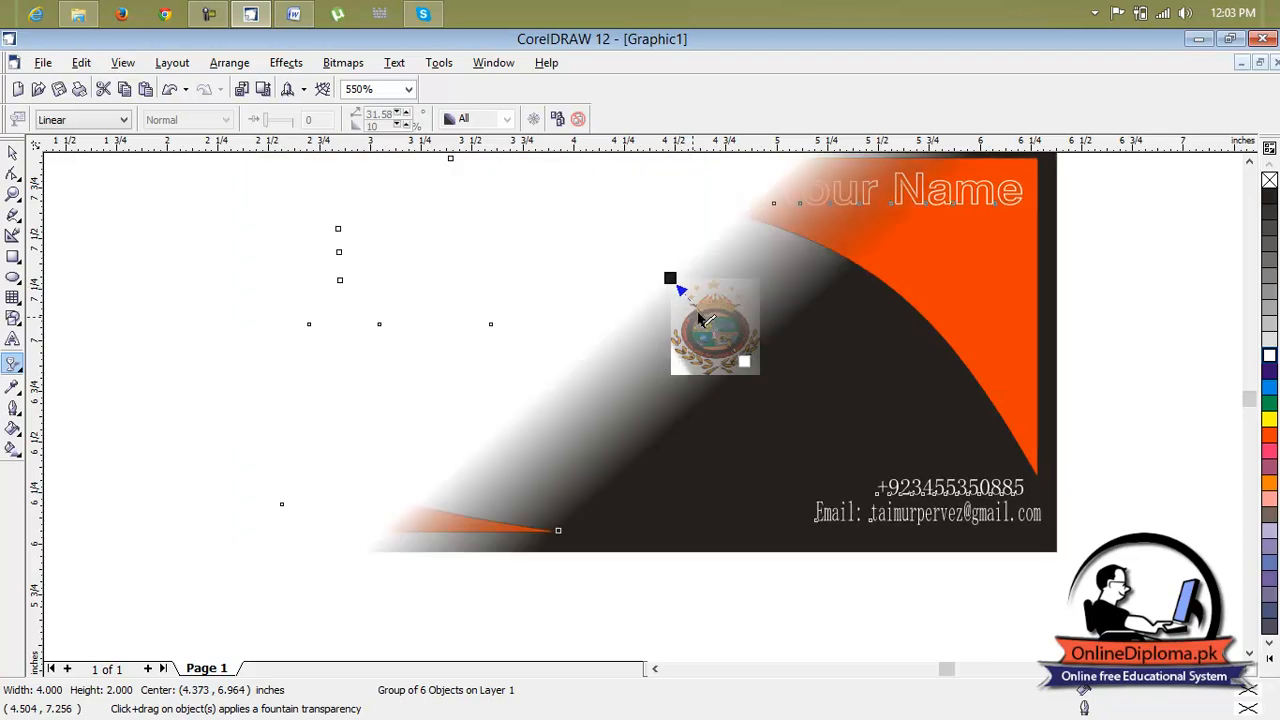
pyautogui.moveTo(672, 280); pyautogui.dragTo(682, 291)
pyautogui.moveTo(744, 364); pyautogui.dragTo(822, 443)
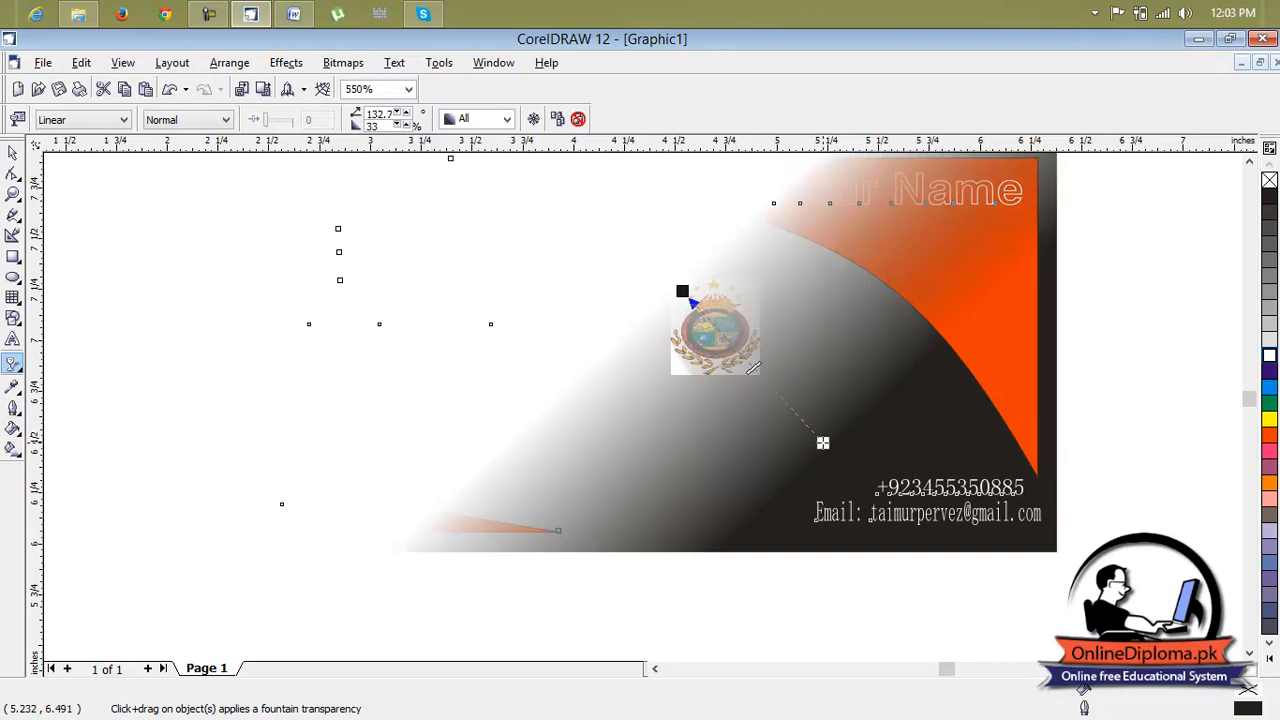
pyautogui.hotkey('ctrl', 'z')
pyautogui.hotkey('ctrl', 'z')
pyautogui.hotkey('ctrl', 'z')
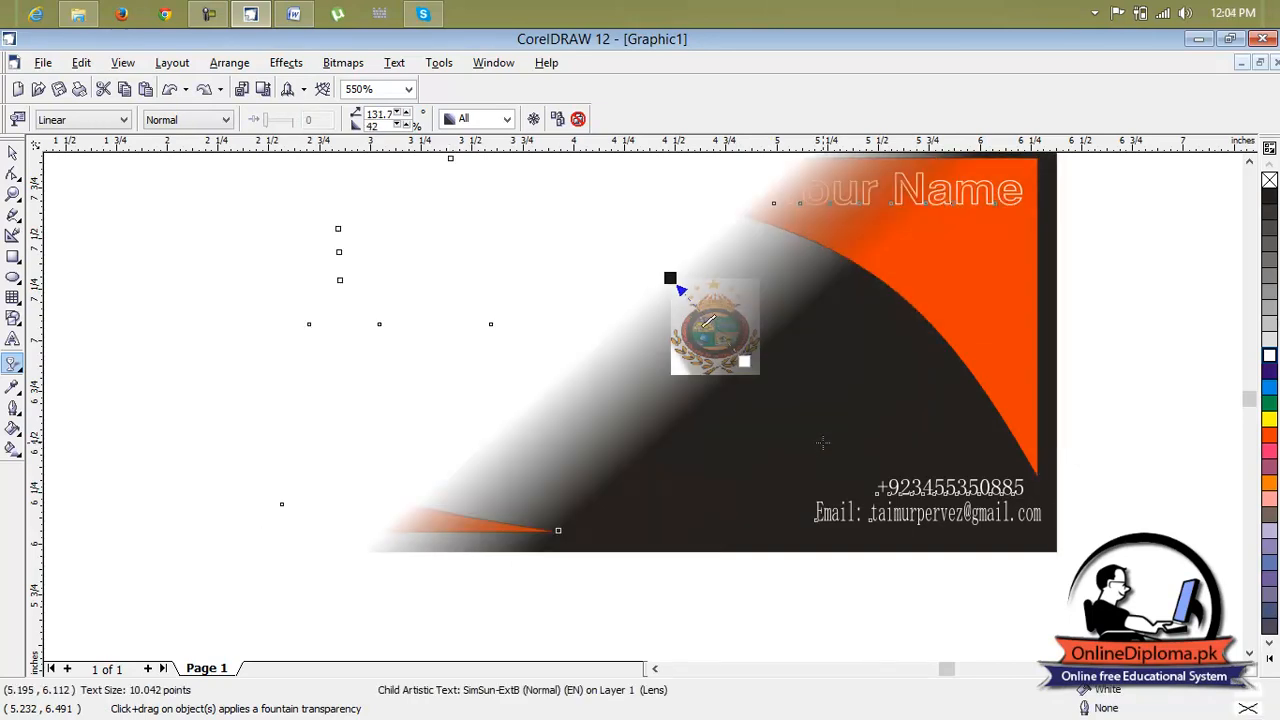
# Move the logo's transparency start handle out to the lower left of the logo
pyautogui.click(722, 347)
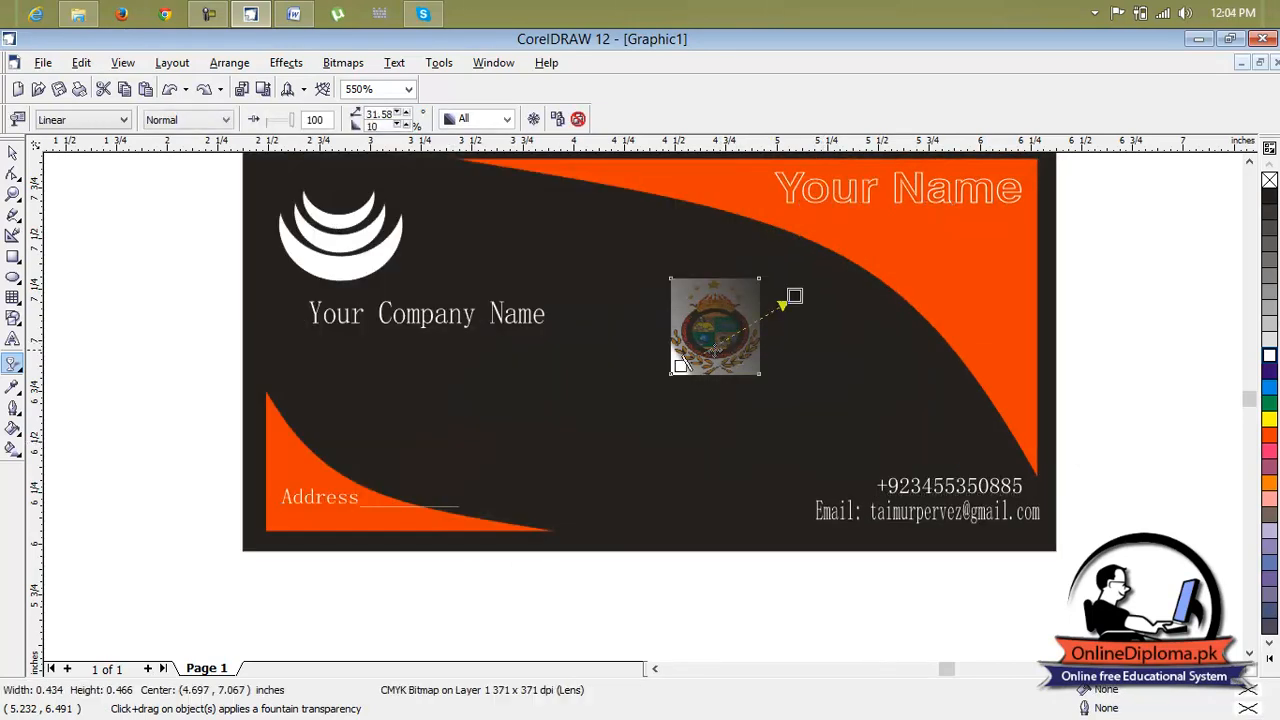
pyautogui.moveTo(680, 365); pyautogui.dragTo(632, 391)
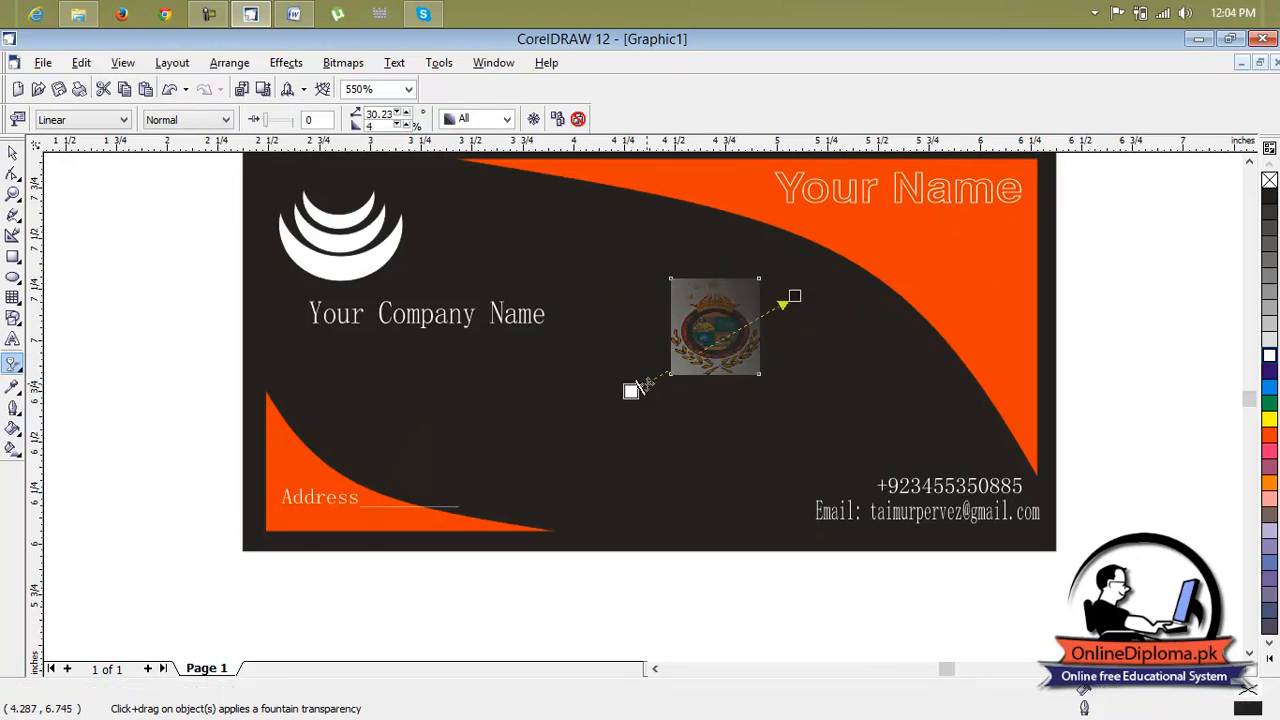
# Move the logo to the upper left of the card, beside the white crescent emblem
pyautogui.click(13, 152)
pyautogui.click(724, 340)
pyautogui.moveTo(718, 329); pyautogui.dragTo(656, 299)
pyautogui.moveTo(504, 235); pyautogui.dragTo(482, 232)
pyautogui.click(580, 260)
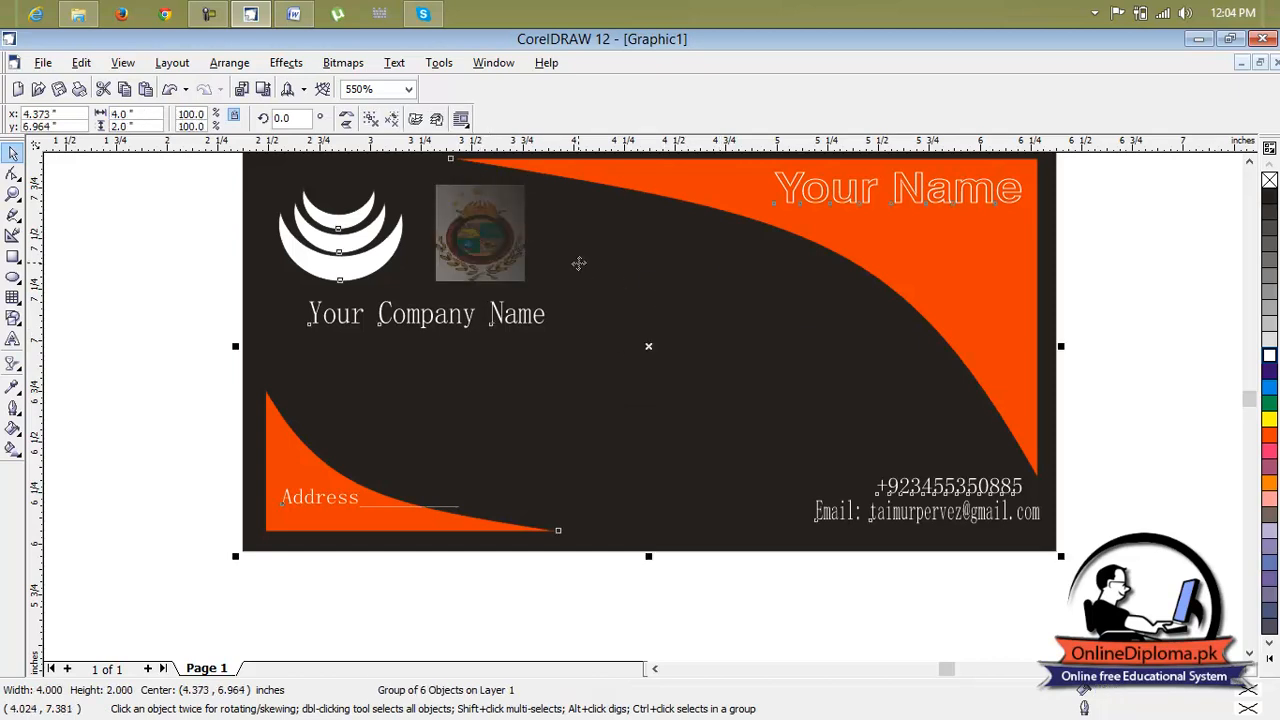
# Delete the imported logo from the card
pyautogui.scroll(-2, 579, 262)
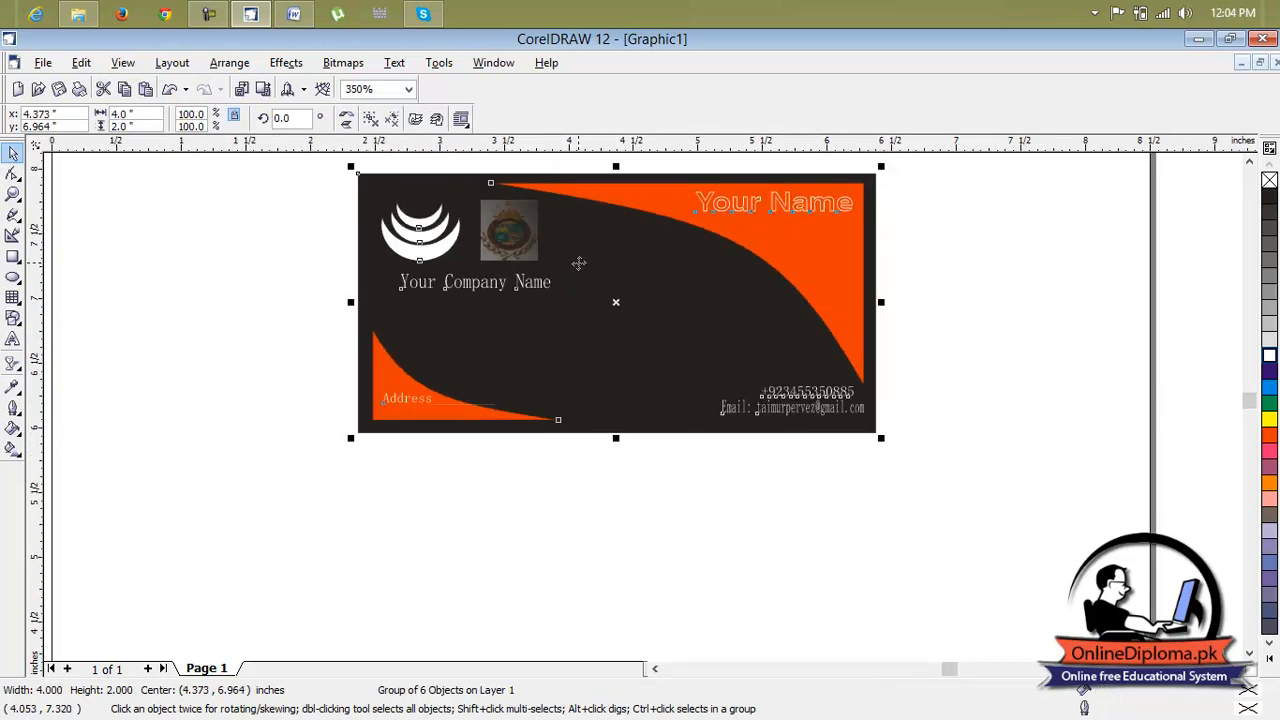
pyautogui.click(1249, 162)
pyautogui.scroll(-1, 1249, 163)
pyautogui.click(931, 262)
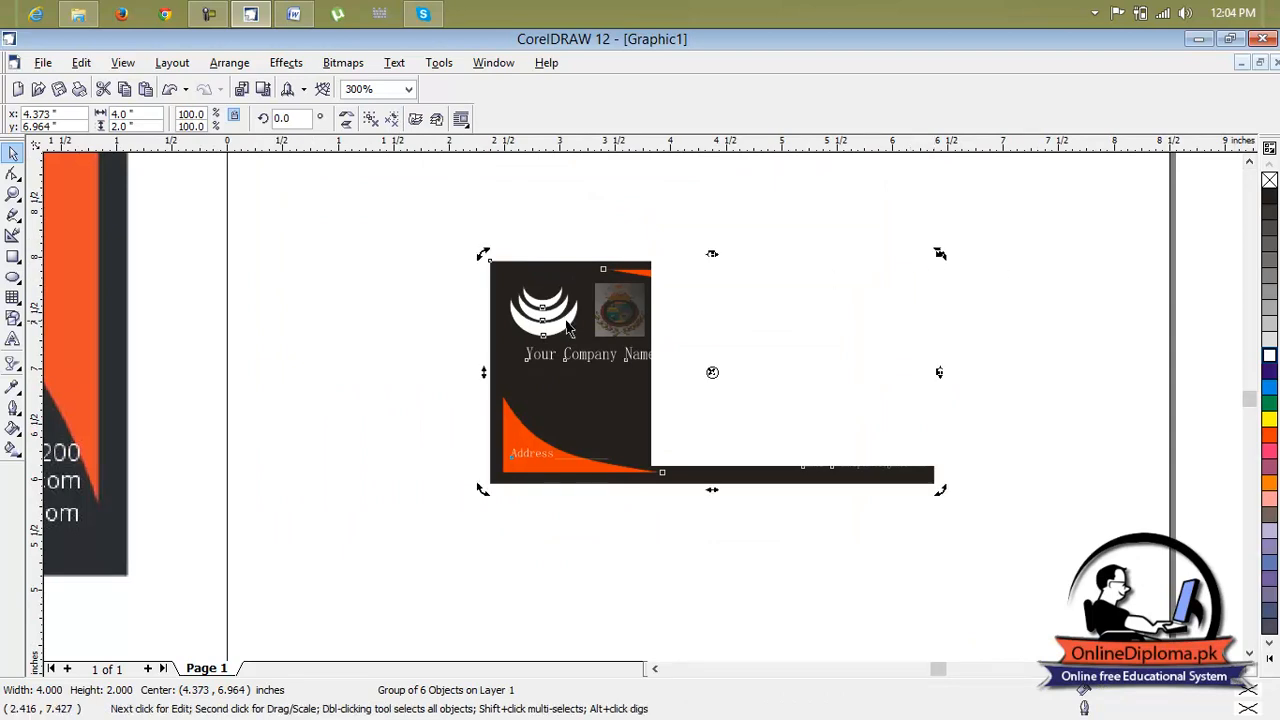
pyautogui.click(13, 172)
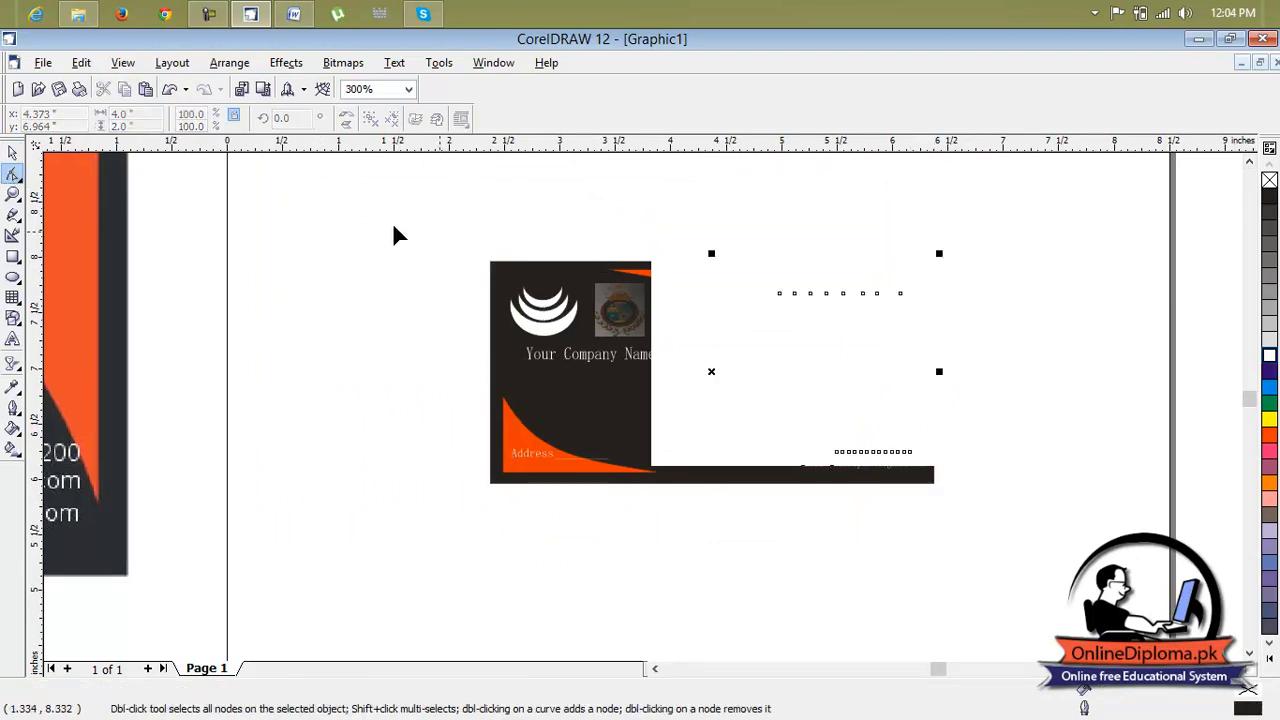
pyautogui.scroll(2, 999, 400)
pyautogui.scroll(-1, 808, 366)
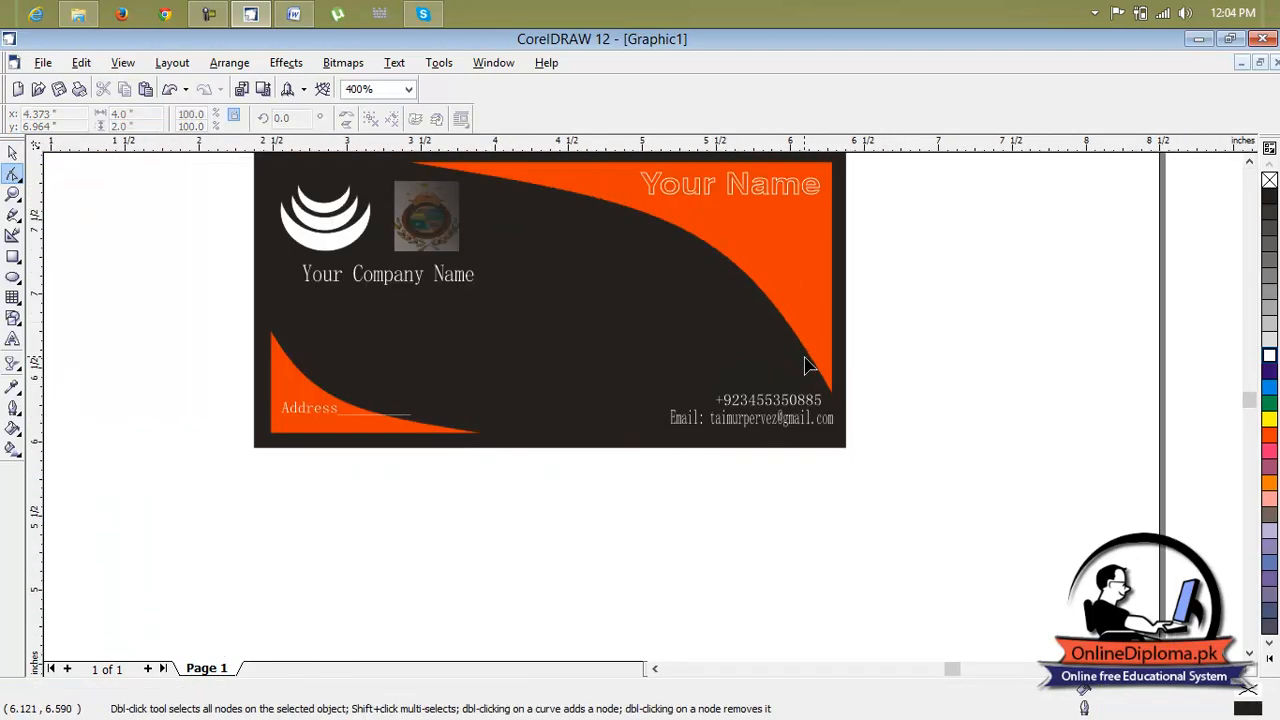
pyautogui.click(435, 232)
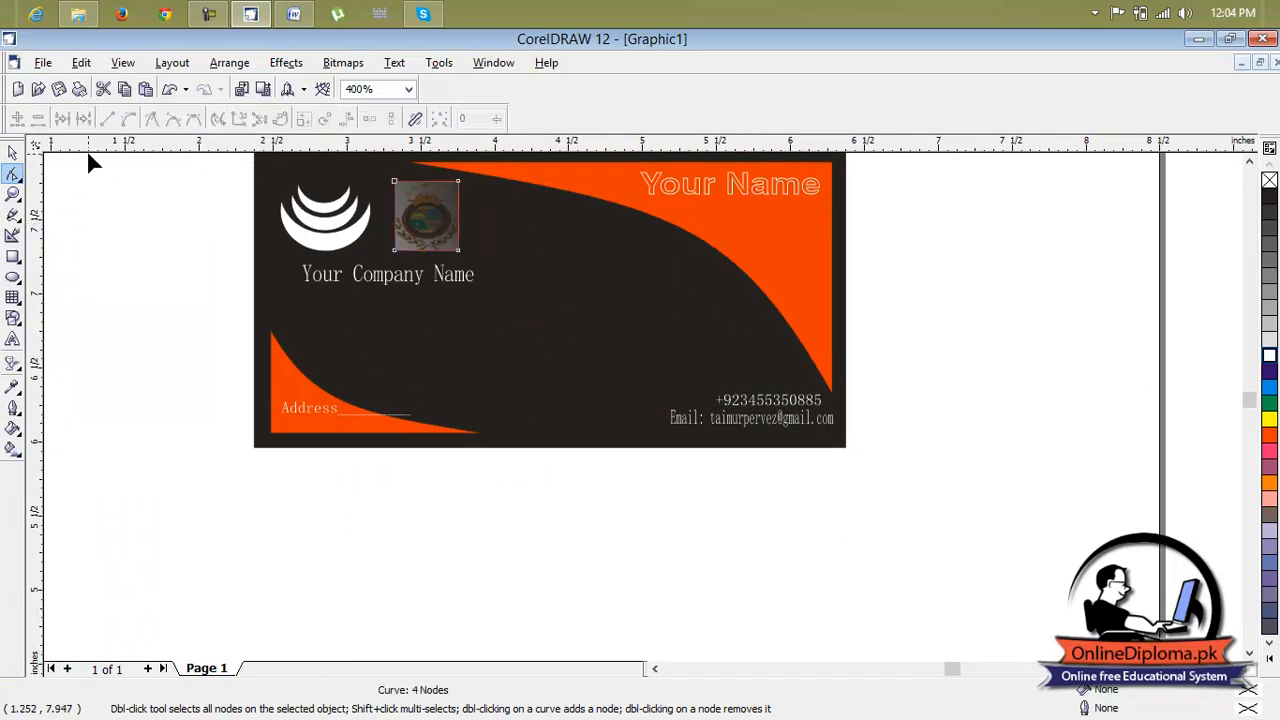
pyautogui.click(13, 152)
pyautogui.press('Delete')
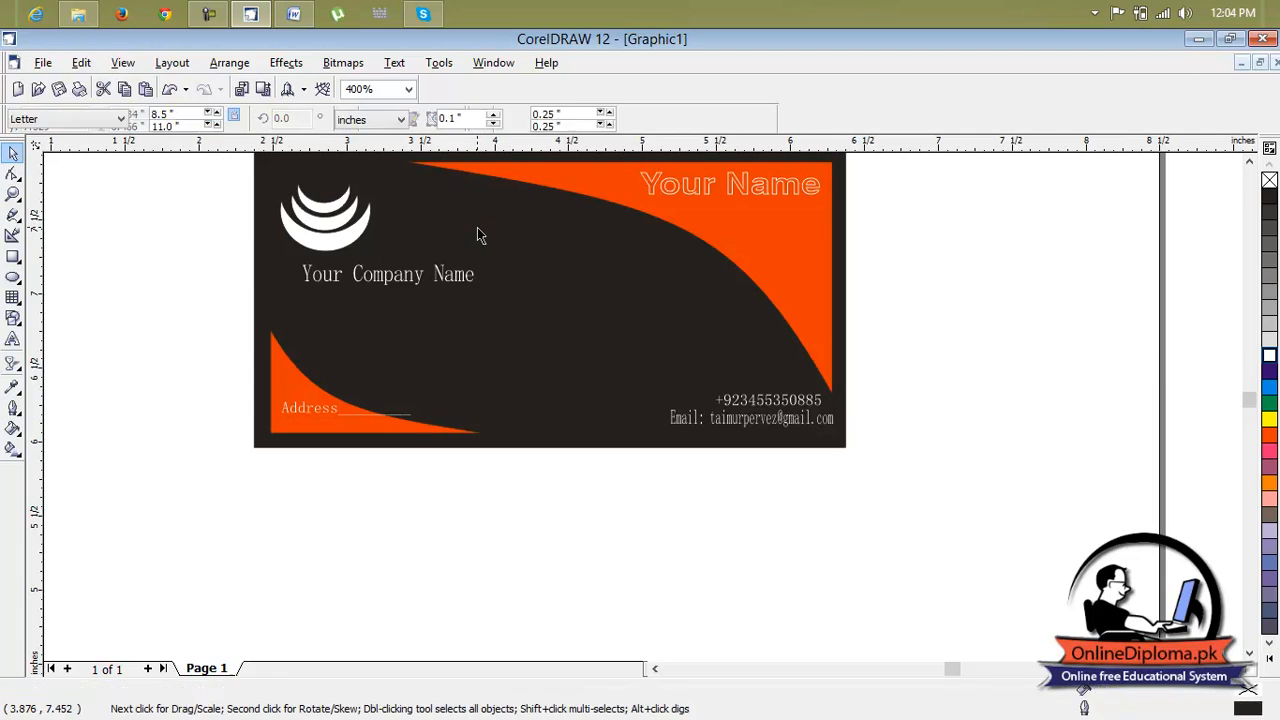